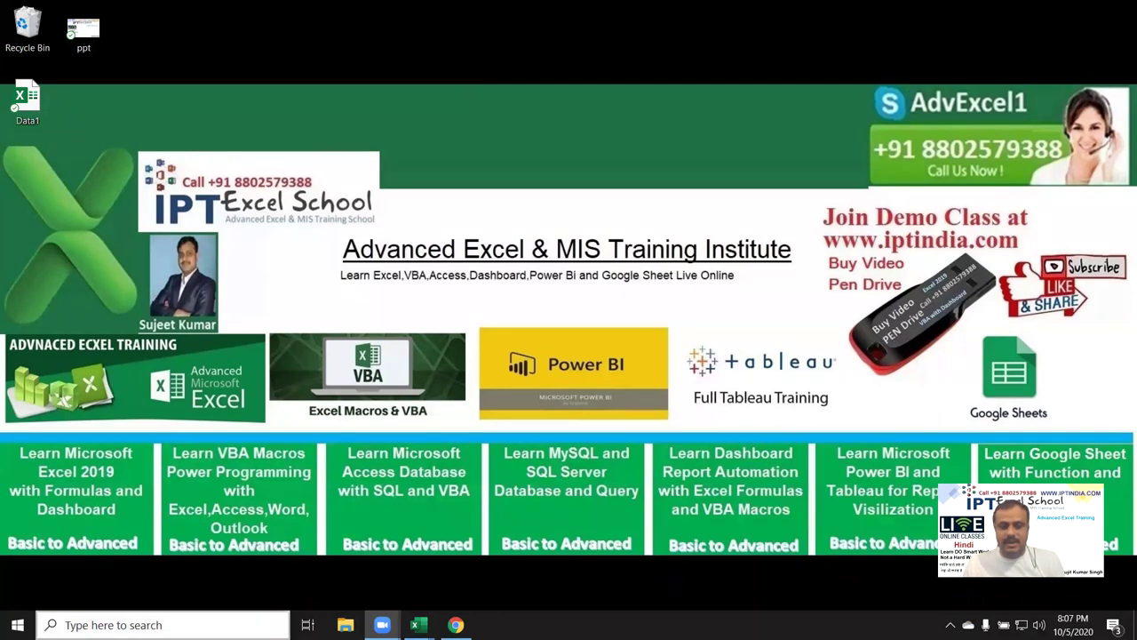
Launch Excel from Windows search and open a maximized blank workbook.
{"action": "left_click", "coordinate": [223, 624]}
{"action": "type", "text": "exe"}
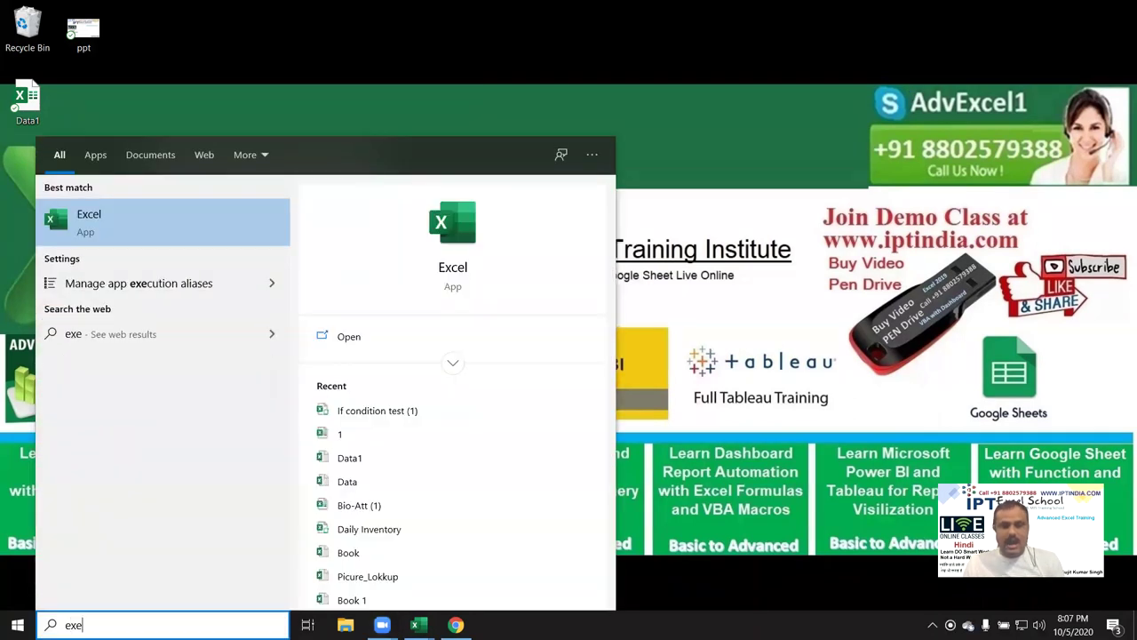
{"action": "key", "text": "Return"}
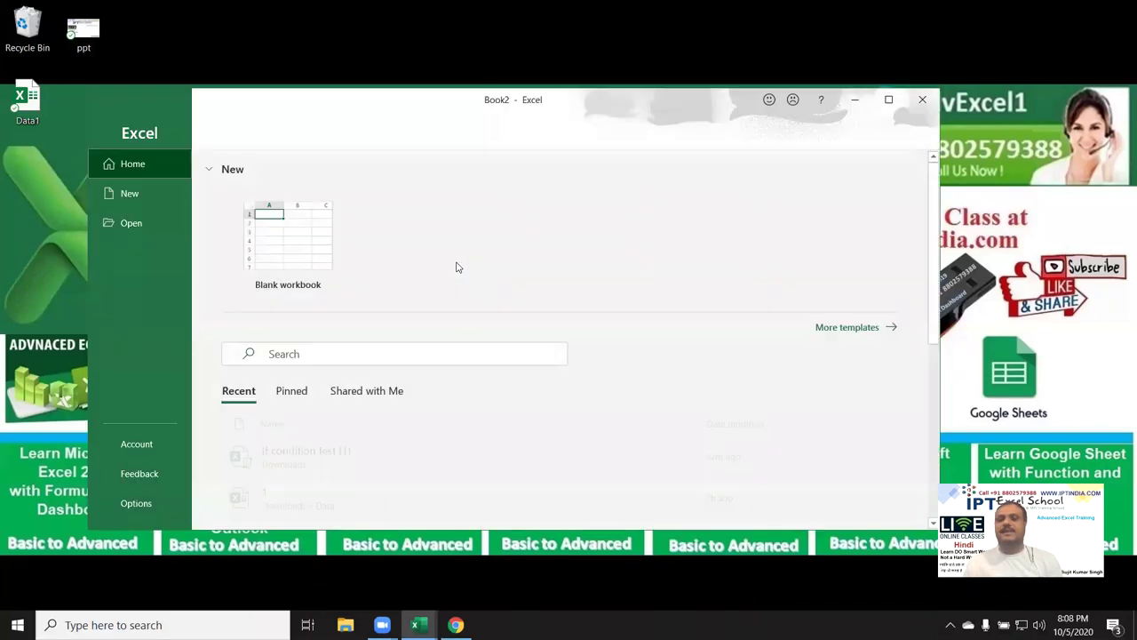
{"action": "left_click", "coordinate": [316, 256]}
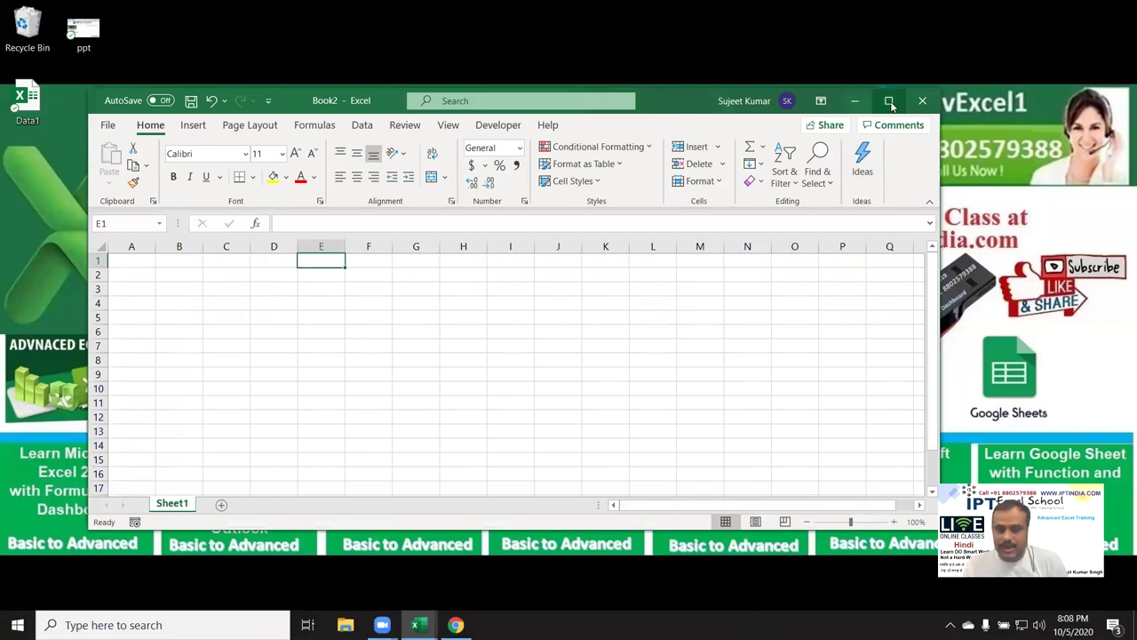
{"action": "left_click", "coordinate": [891, 103]}
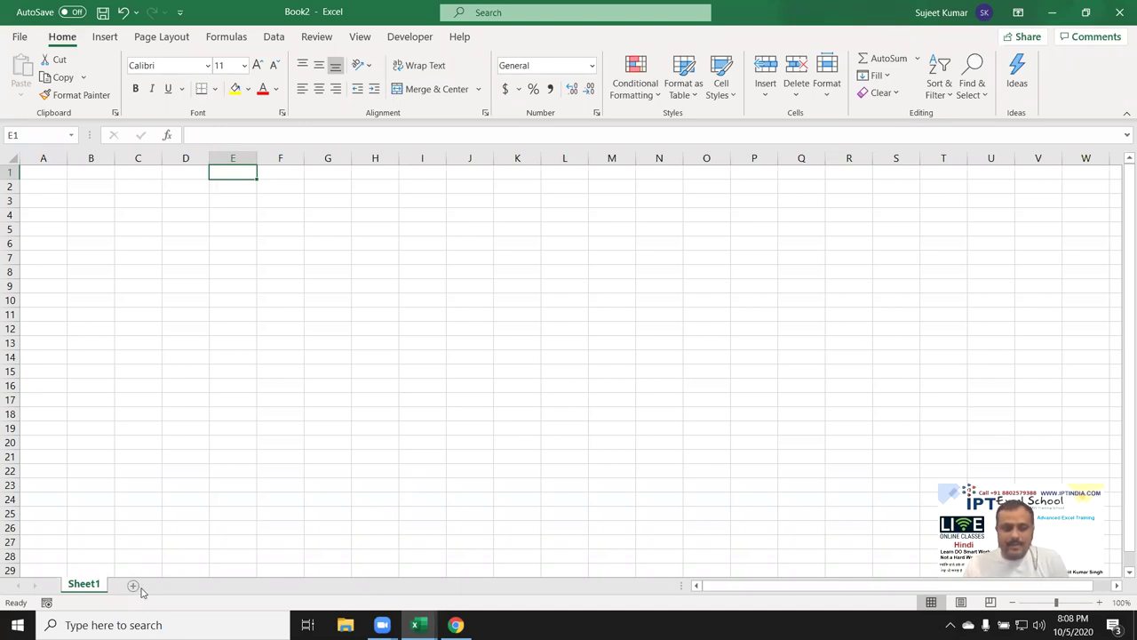
Add two new worksheets and return to Sheet1.
{"action": "left_click", "coordinate": [133, 585]}
{"action": "left_click", "coordinate": [181, 587]}
{"action": "left_click", "coordinate": [84, 585]}
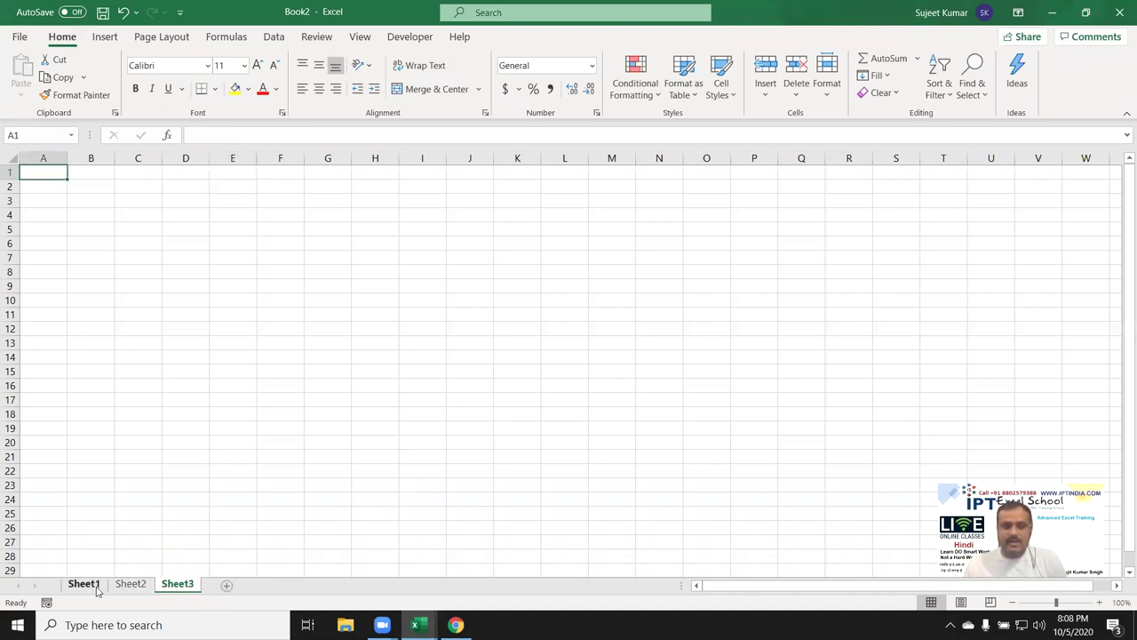
Enter the Name header and Puja, Delhi, Kavita, Neeraj, Puneet in A1:A6.
{"action": "left_click", "coordinate": [56, 184]}
{"action": "left_click", "coordinate": [53, 169]}
{"action": "type", "text": "Name"}
{"action": "key", "text": "Return"}
{"action": "type", "text": "Pu"}
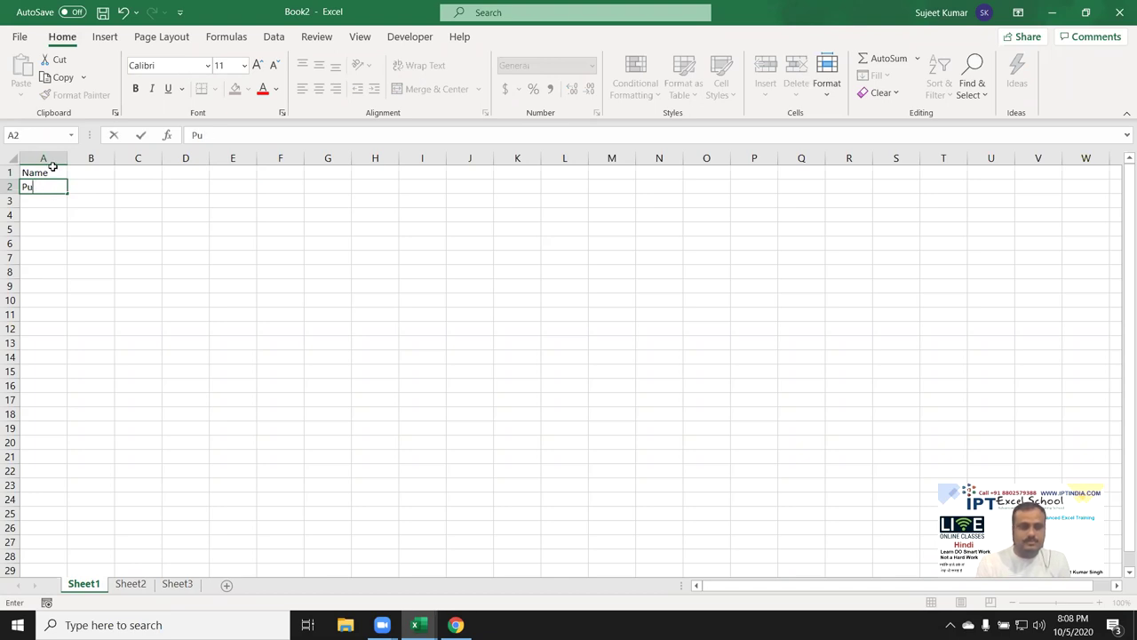
{"action": "key", "text": "Return"}
{"action": "type", "text": "Delhi"}
{"action": "key", "text": "Return"}
{"action": "type", "text": "Kavita"}
{"action": "key", "text": "Return"}
{"action": "type", "text": "Neera"}
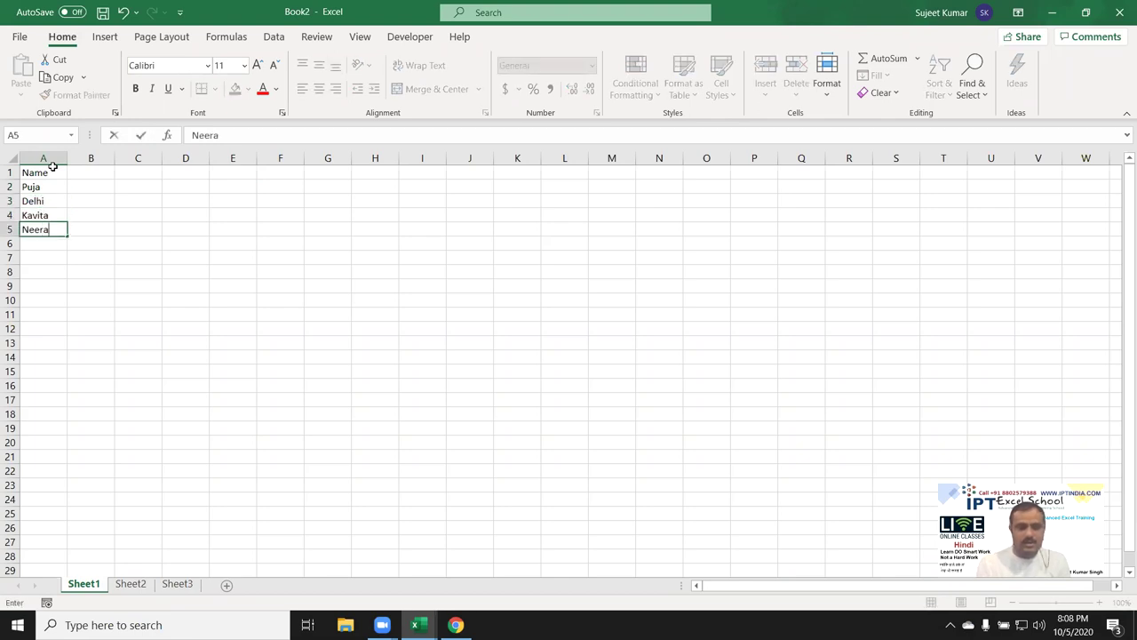
{"action": "type", "text": "j"}
{"action": "key", "text": "Return"}
{"action": "type", "text": "Pun"}
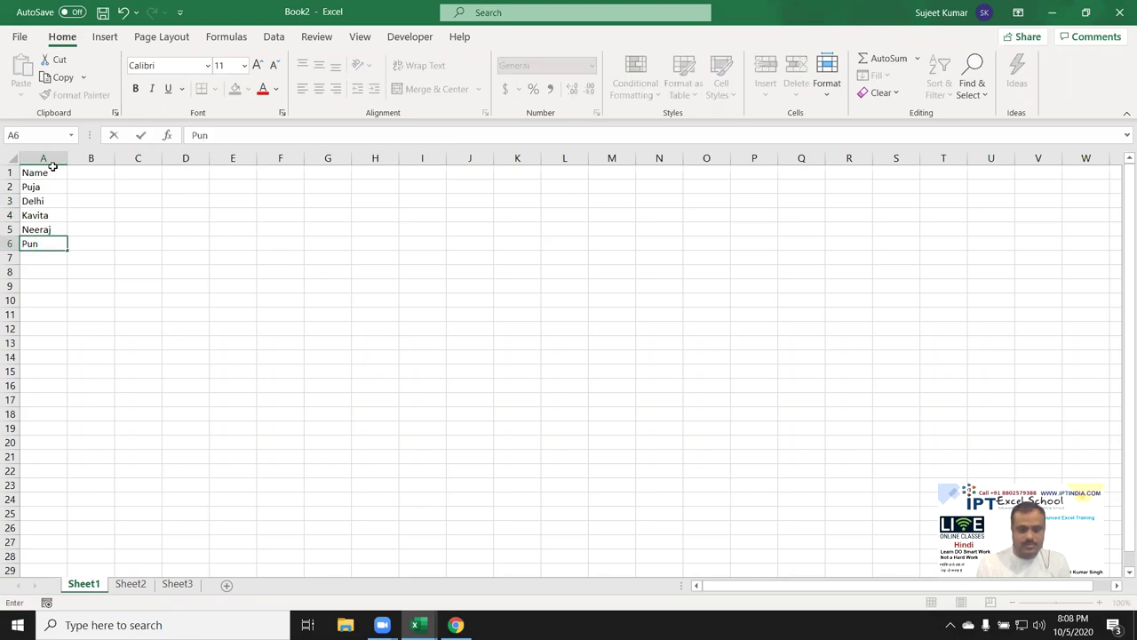
{"action": "type", "text": "eet"}
{"action": "left_click", "coordinate": [94, 197]}
Repeat the five names down column A to row 70, then start JAN in B1.
{"action": "mouse_move", "coordinate": [33, 185]}
{"action": "left_mouse_down"}
{"action": "mouse_move", "coordinate": [48, 251]}
{"action": "mouse_move", "coordinate": [41, 186]}
{"action": "left_mouse_up"}
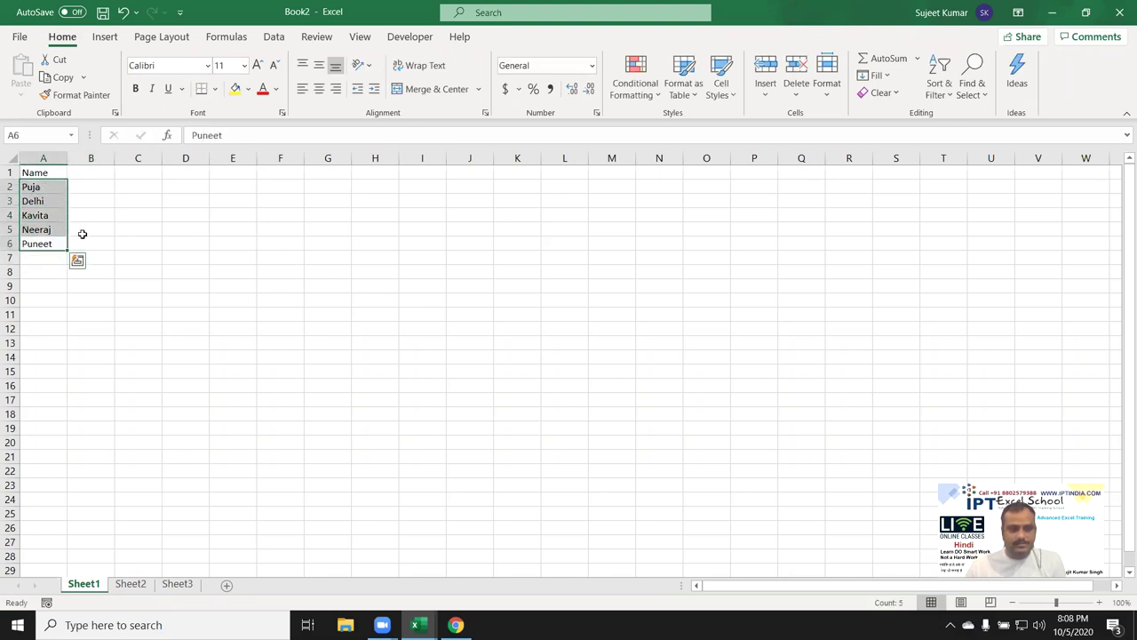
{"action": "left_click_drag", "start_coordinate": [67, 251], "coordinate": [37, 569]}
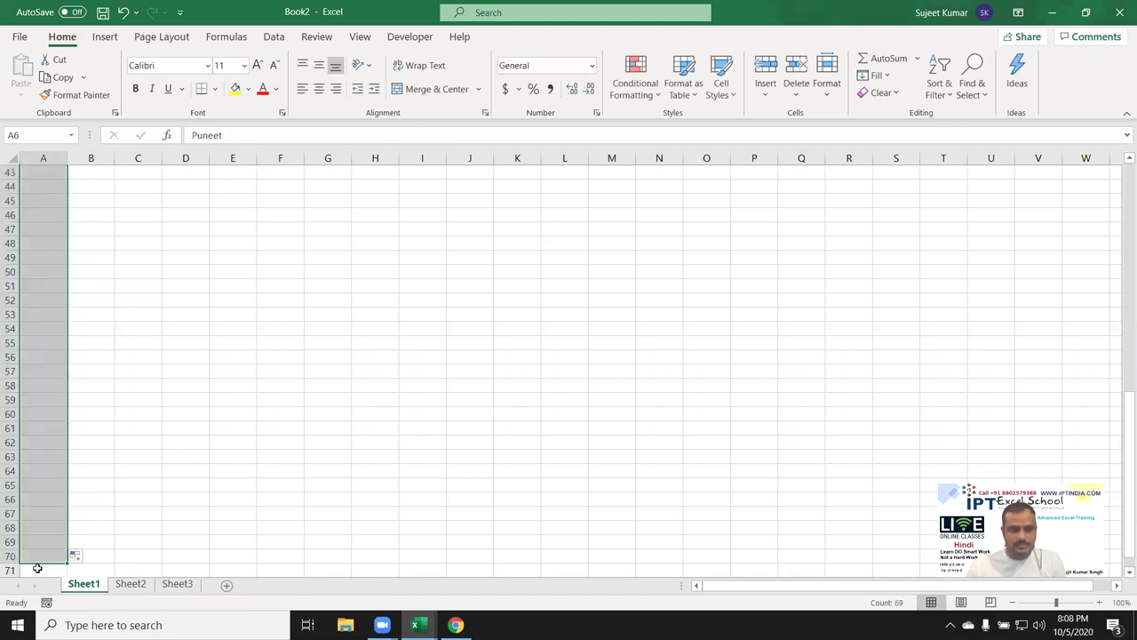
{"action": "key", "text": "ctrl+Home"}
{"action": "key", "text": "Right"}
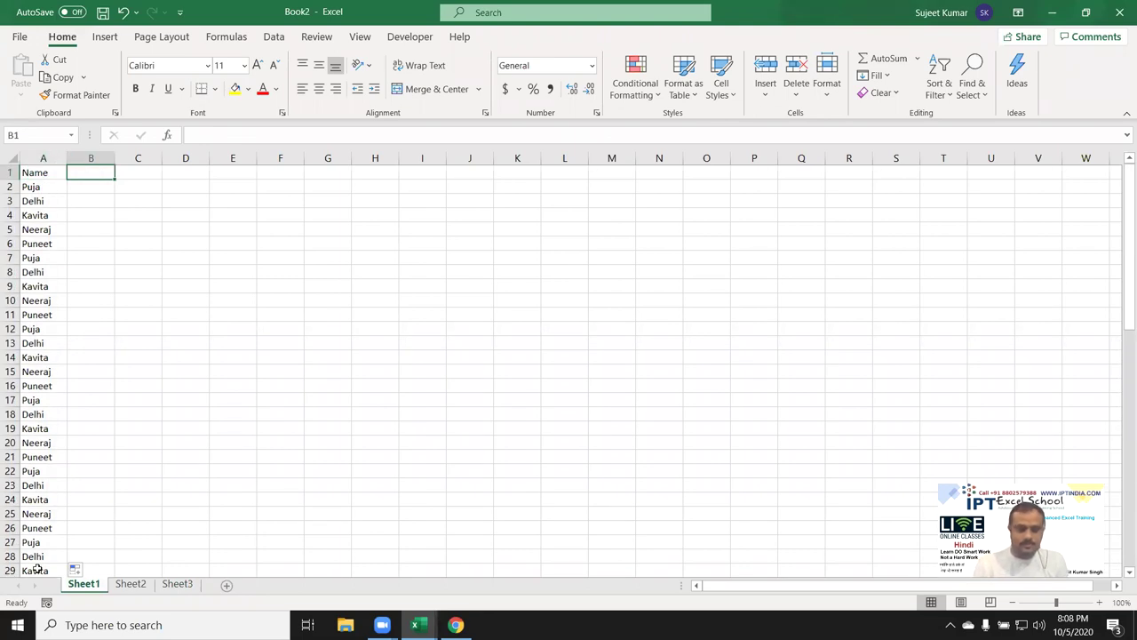
{"action": "type", "text": "A"}
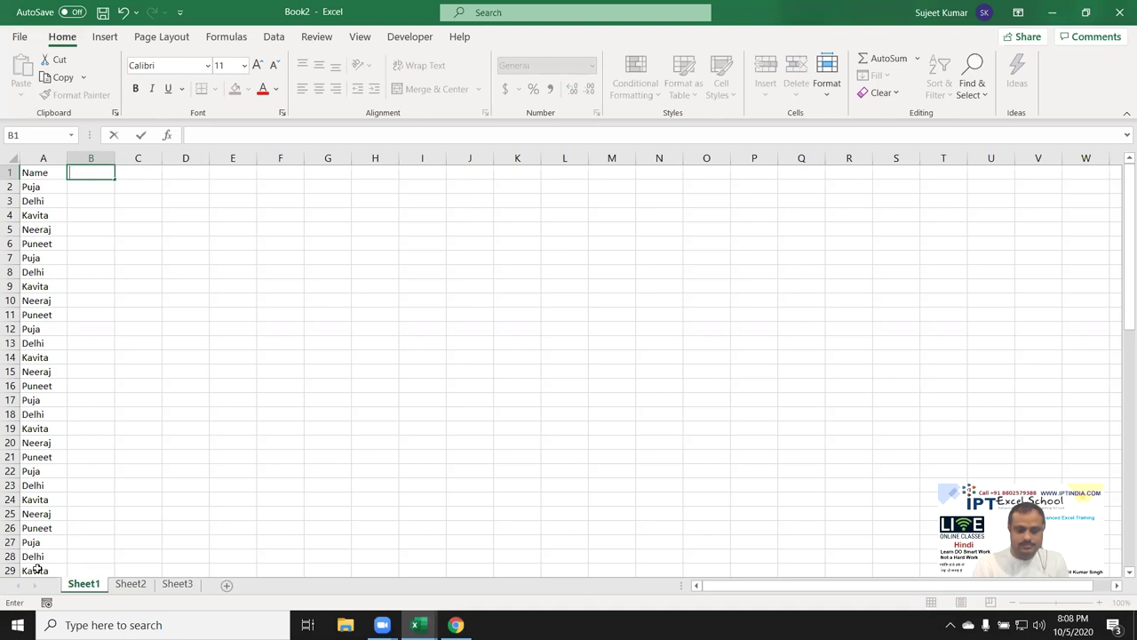
{"action": "type", "text": "N"}
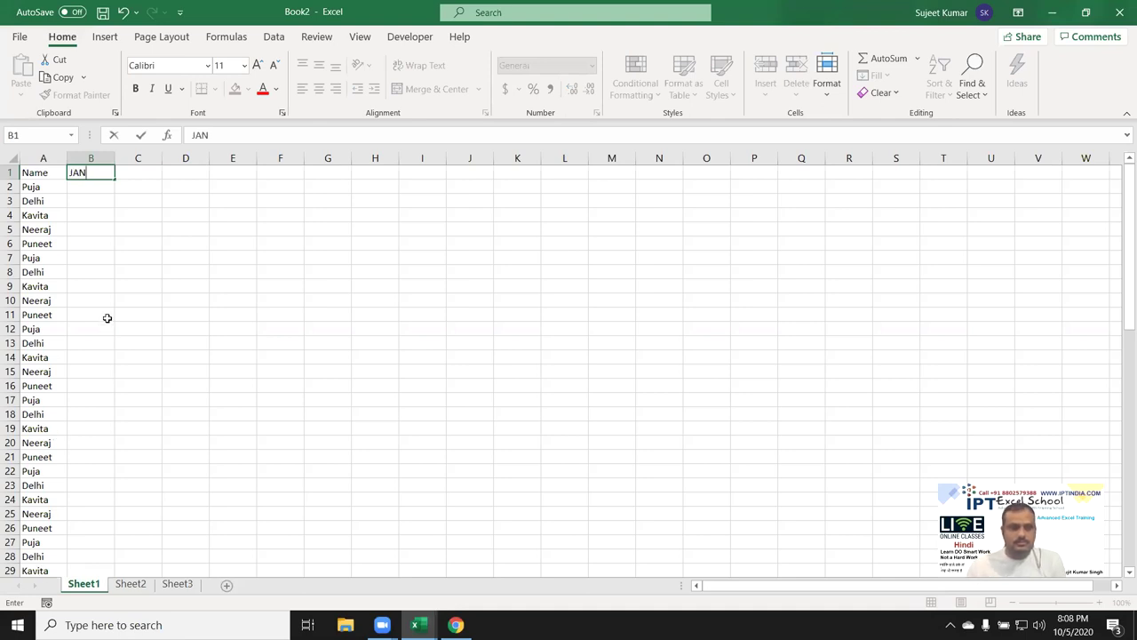
Fill the month headers JAN through DEC across B1:M1.
{"action": "left_click", "coordinate": [107, 317]}
{"action": "left_click", "coordinate": [106, 172]}
{"action": "left_click", "coordinate": [112, 183]}
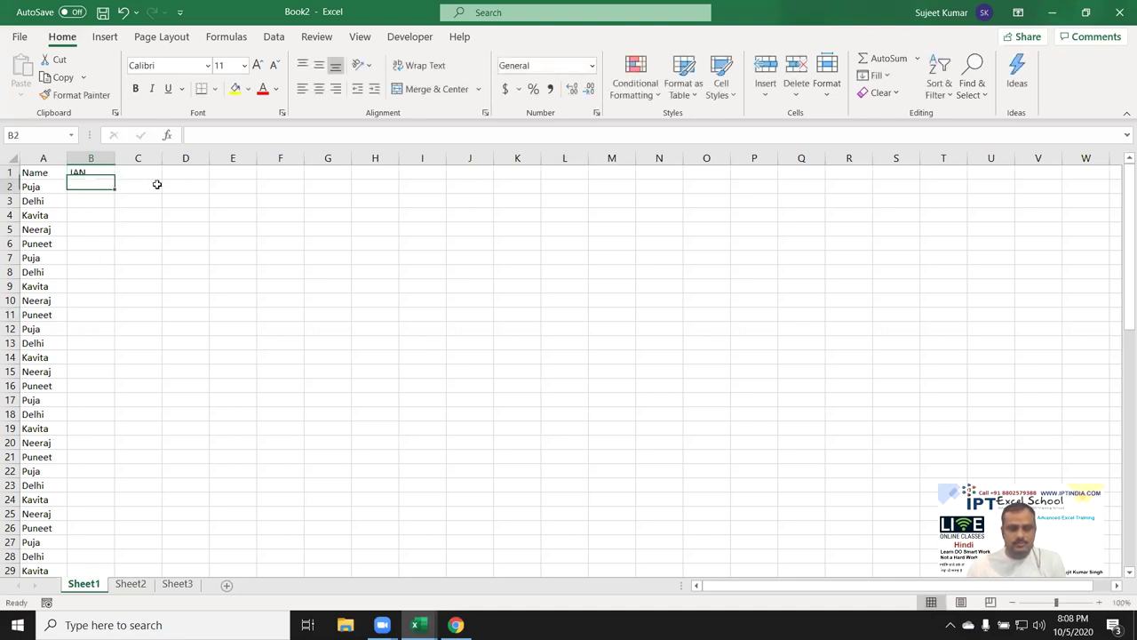
{"action": "left_click", "coordinate": [106, 173]}
{"action": "left_click_drag", "start_coordinate": [114, 177], "coordinate": [483, 192]}
{"action": "left_click_drag", "start_coordinate": [559, 192], "coordinate": [620, 191]}
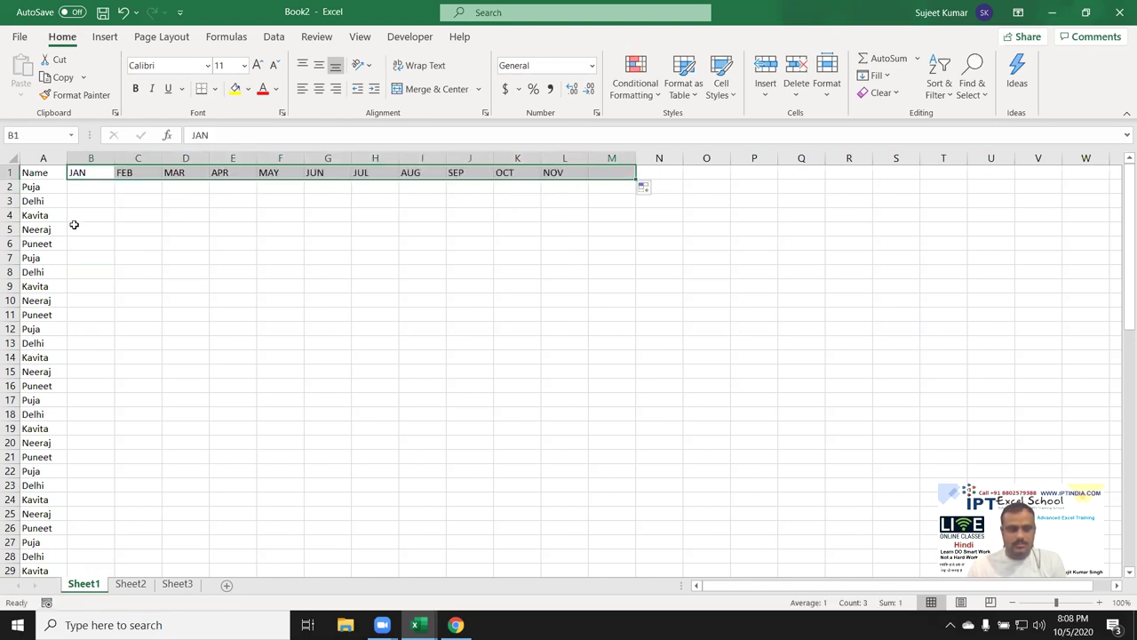
{"action": "left_click", "coordinate": [82, 190]}
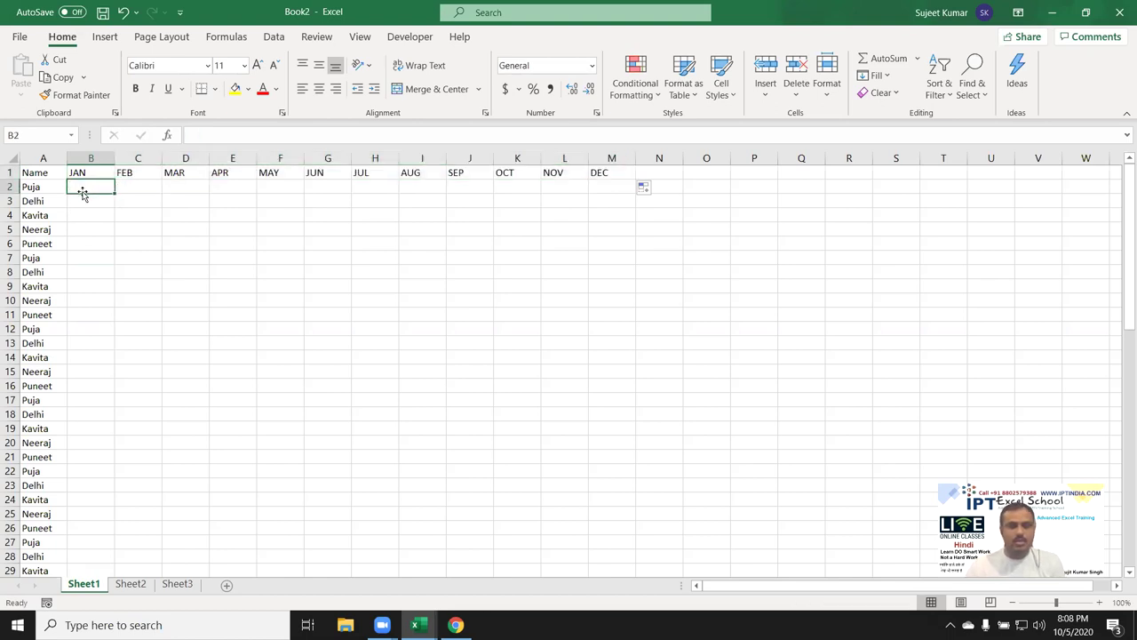
Select cell B2, then minimize Excel to show the desktop.
{"action": "left_click", "coordinate": [130, 215]}
{"action": "left_click", "coordinate": [101, 191]}
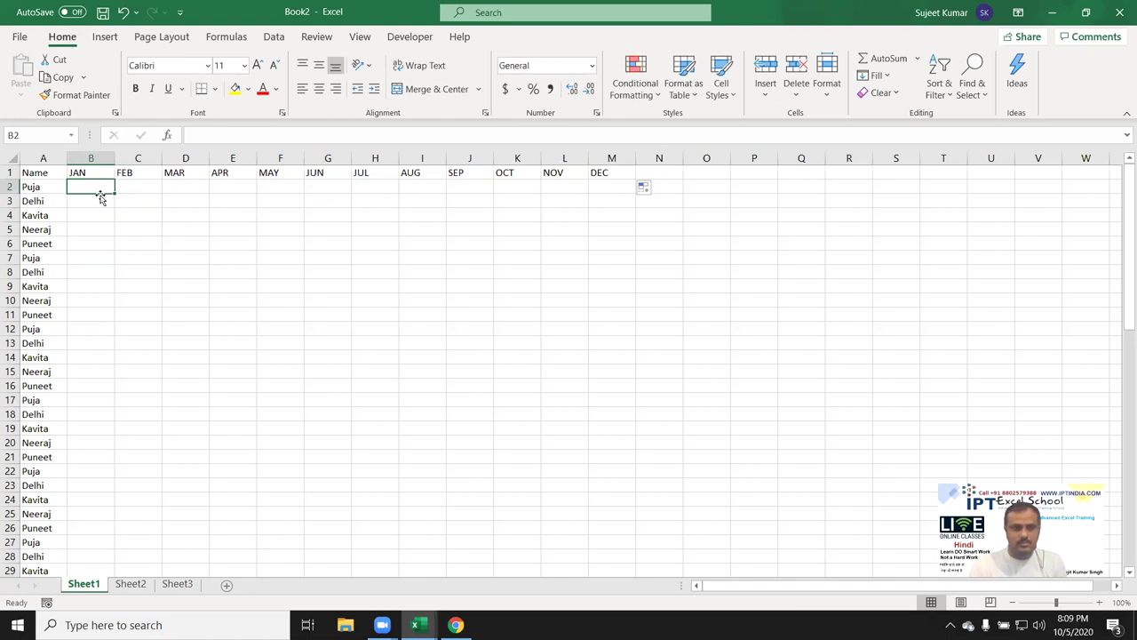
{"action": "double_click", "coordinate": [98, 185]}
{"action": "key", "text": "Escape"}
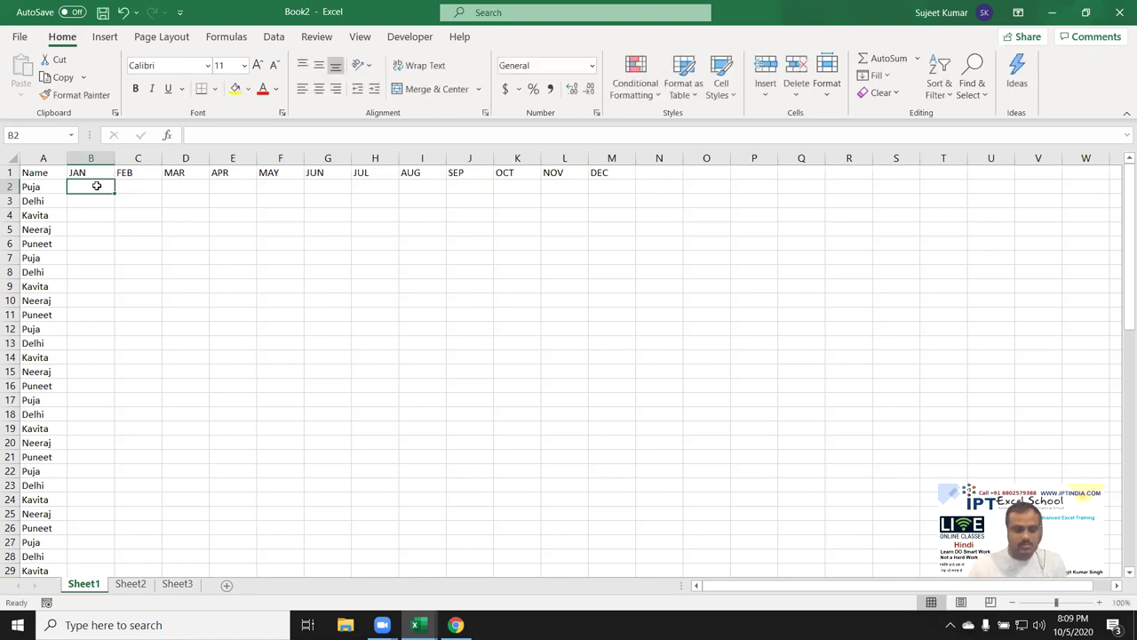
{"action": "key", "text": "super+d"}
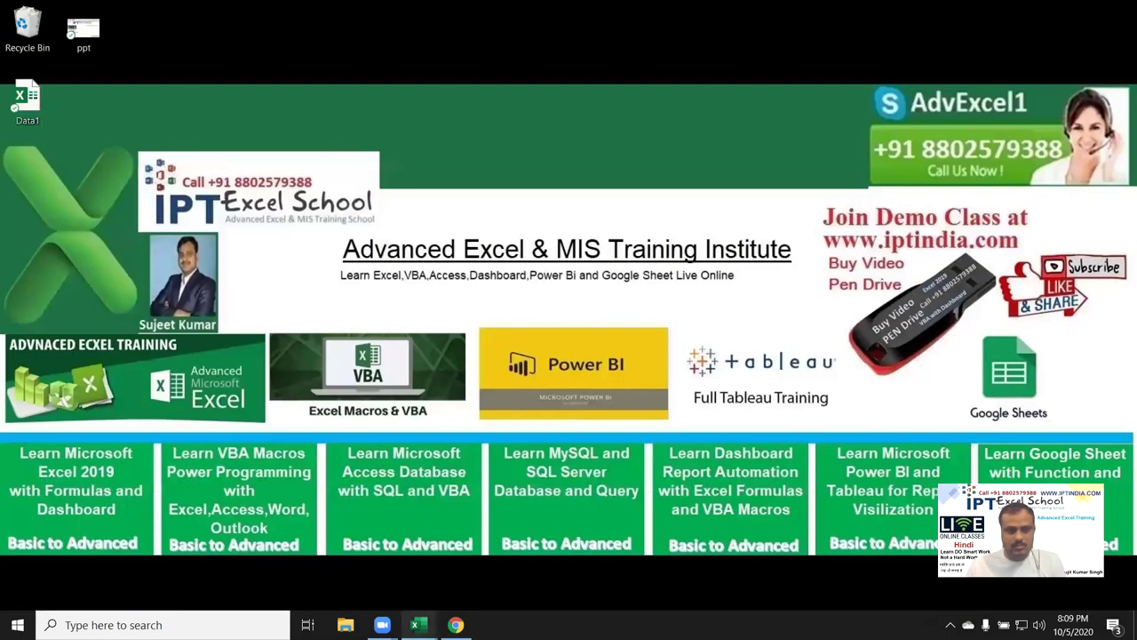
Return to Book2 and enter =RANDBETWEEN(10,90) in cell B2.
{"action": "left_click", "coordinate": [413, 590]}
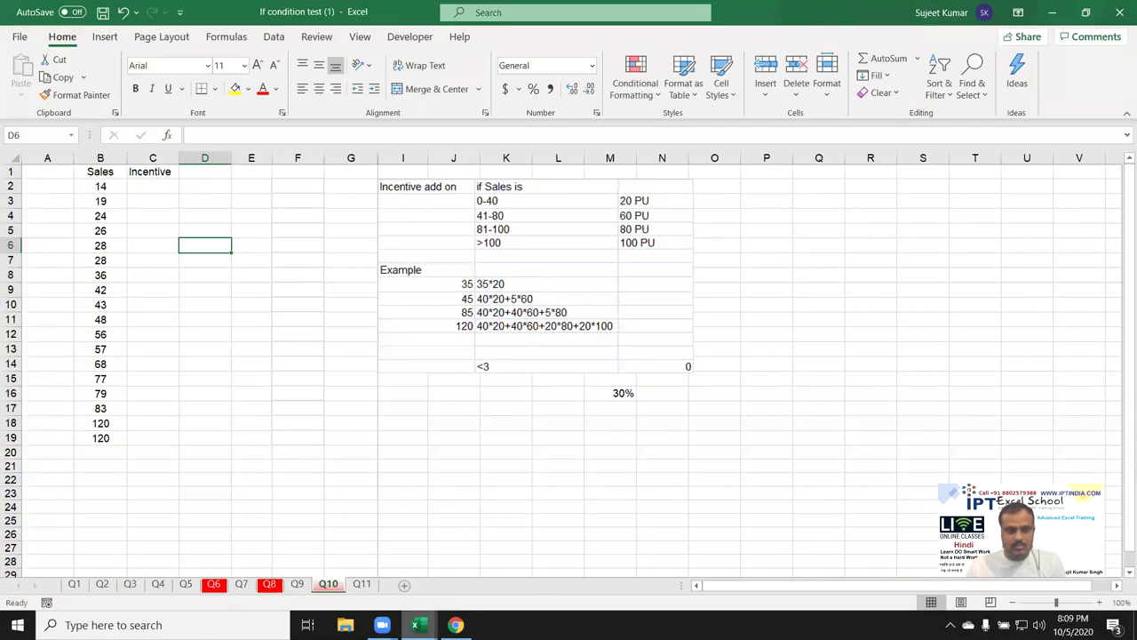
{"action": "mouse_move", "coordinate": [415, 625]}
{"action": "left_click", "coordinate": [568, 568]}
{"action": "type", "text": "=ra"}
{"action": "key", "text": "Down"}
Copy the RANDBETWEEN formula across B2:M2 and fill it down to row 70.
{"action": "key", "text": "Down"}
{"action": "key", "text": "Down"}
{"action": "key", "text": "Tab"}
{"action": "type", "text": "10,90)"}
{"action": "key", "text": "ctrl+Return"}
{"action": "key", "text": "Up"}
{"action": "key", "text": "ctrl+Right"}
{"action": "key", "text": "Down"}
{"action": "key", "text": "ctrl+shift+Left"}
{"action": "key", "text": "ctrl+r"}
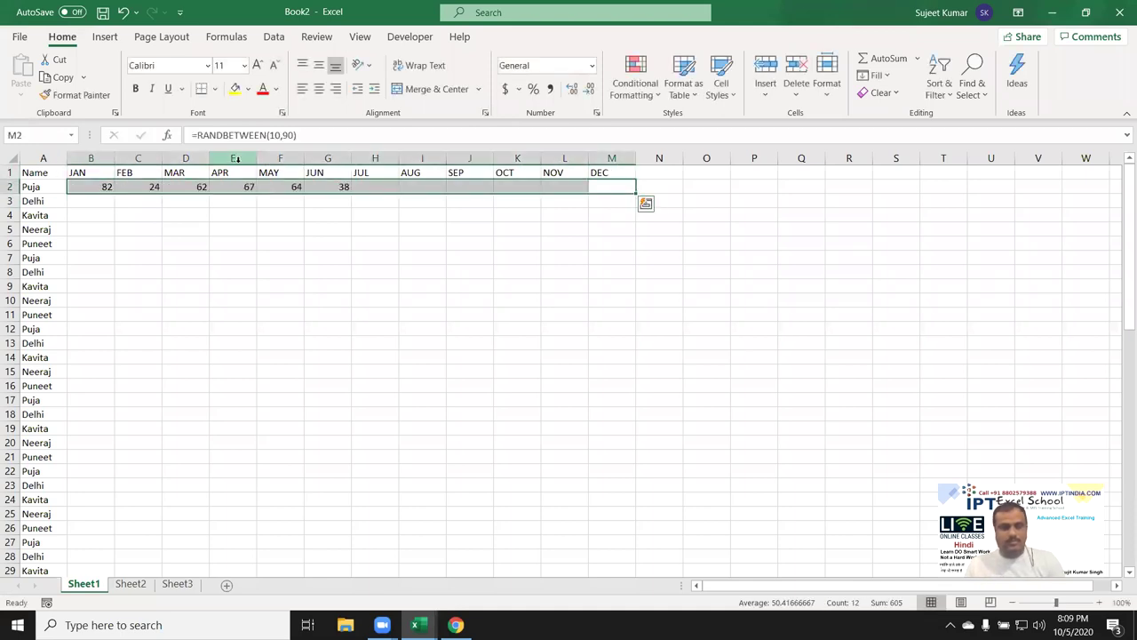
{"action": "double_click", "coordinate": [636, 192]}
Paste the B2:M70 block as values, check it, then undo that paste.
{"action": "key", "text": "ctrl+c"}
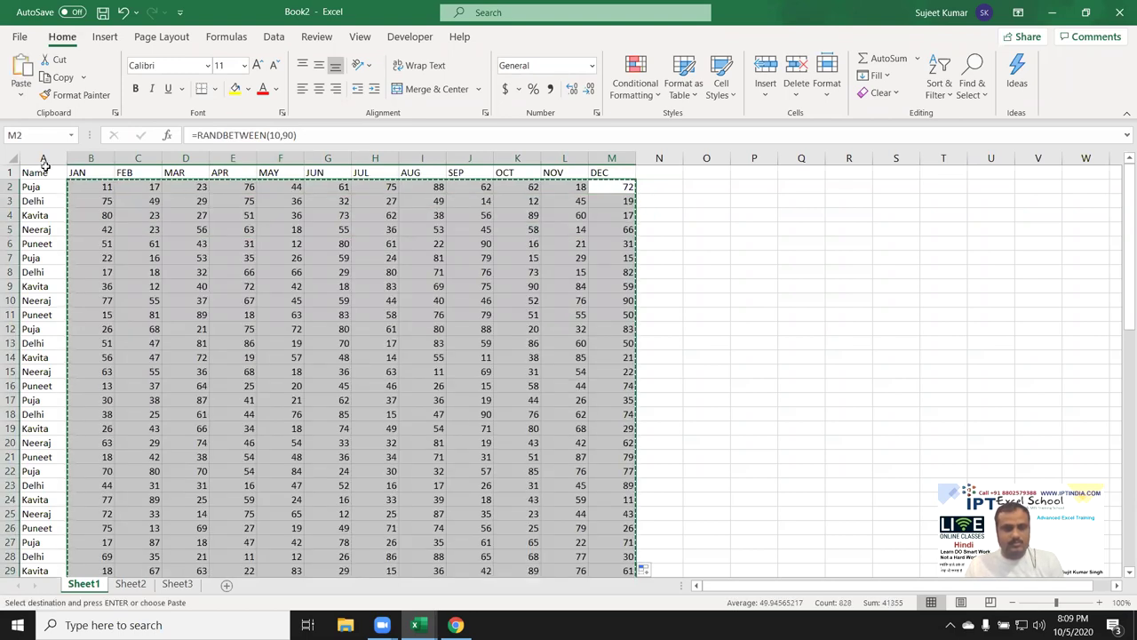
{"action": "left_click", "coordinate": [21, 92]}
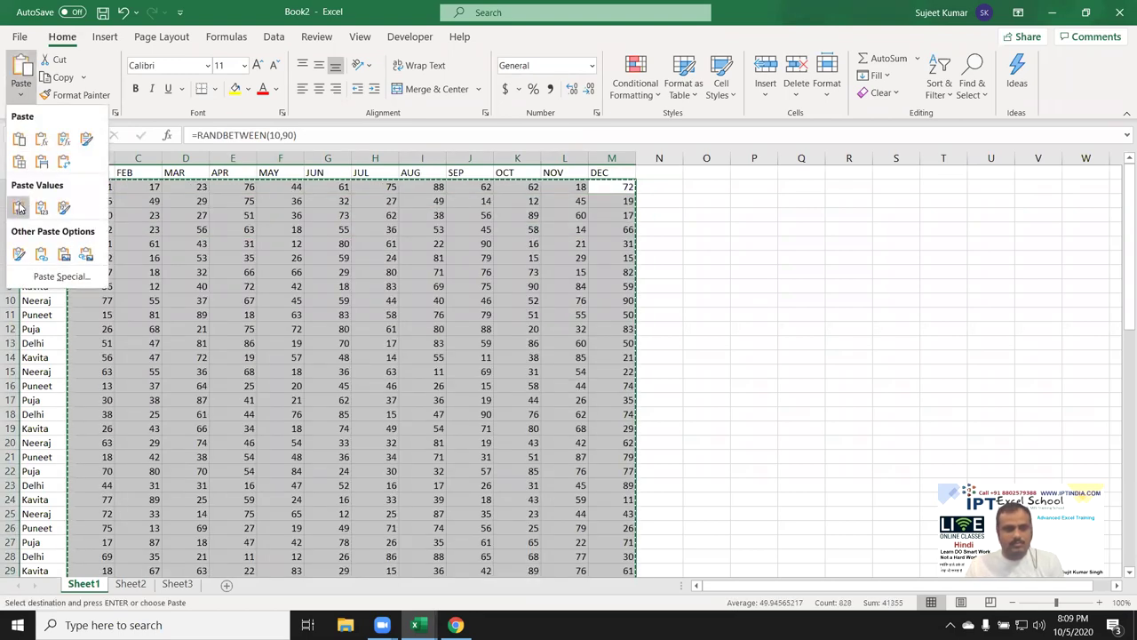
{"action": "left_click", "coordinate": [18, 207]}
{"action": "left_click", "coordinate": [253, 289]}
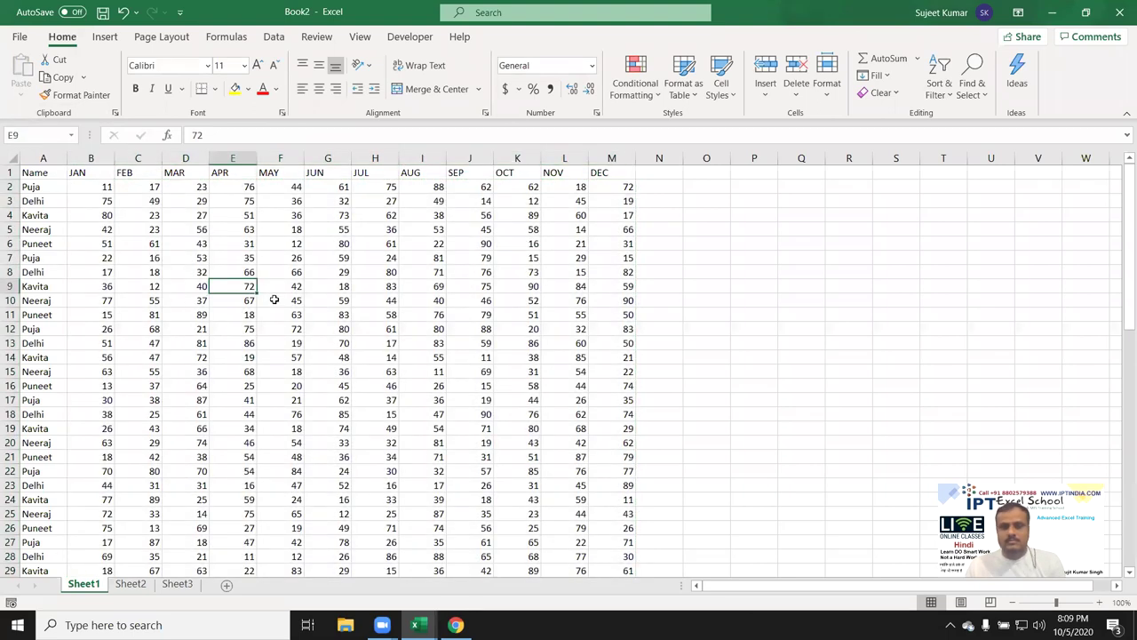
{"action": "scroll", "coordinate": [257, 293], "scroll_direction": "down", "scroll_amount": 8}
{"action": "scroll", "coordinate": [267, 302], "scroll_direction": "down", "scroll_amount": 6}
{"action": "scroll", "coordinate": [284, 315], "scroll_direction": "down", "scroll_amount": 9}
{"action": "scroll", "coordinate": [266, 325], "scroll_direction": "up", "scroll_amount": 5}
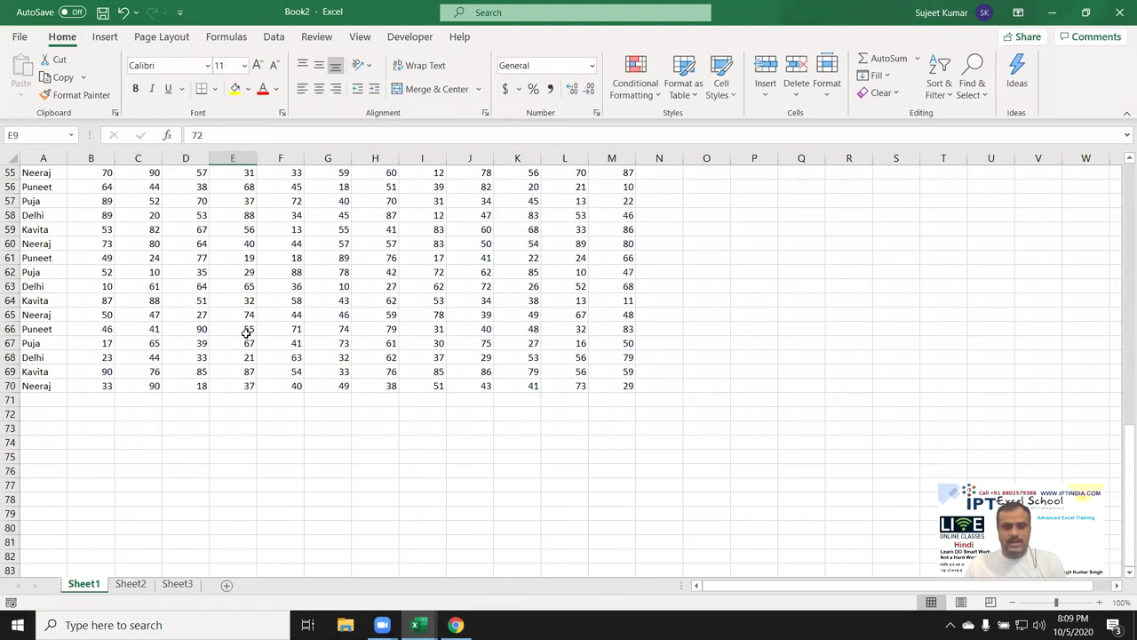
{"action": "key", "text": "ctrl+z"}
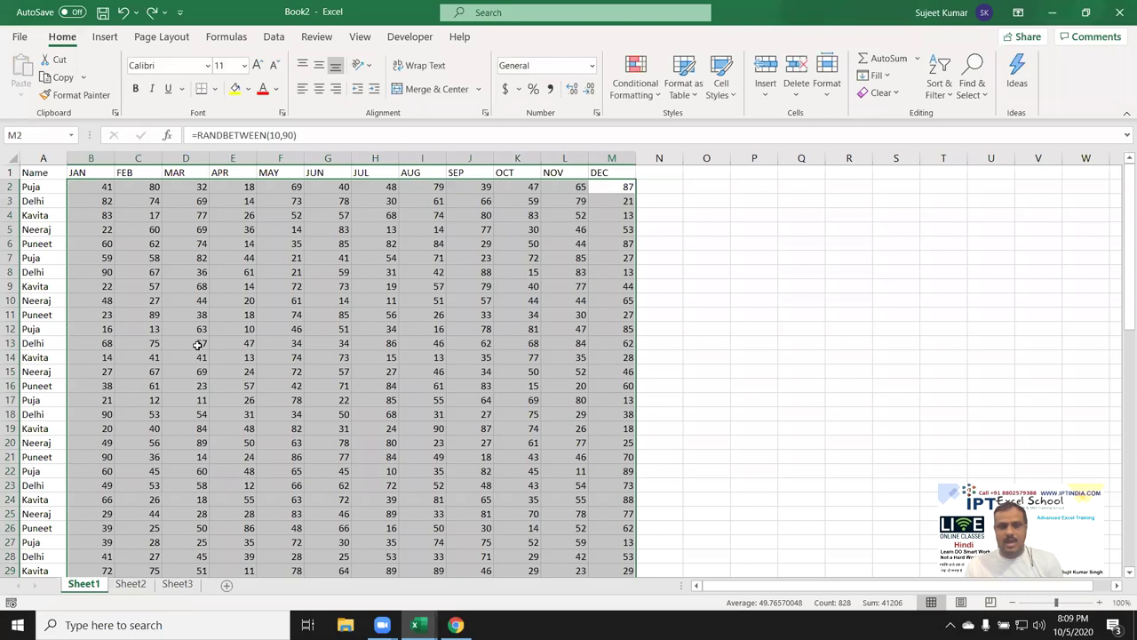
Copy the whole table A1:M70 with its formulas.
{"action": "key", "text": "ctrl+Home"}
{"action": "key", "text": "ctrl+shift+Right"}
{"action": "key", "text": "ctrl+shift+Down"}
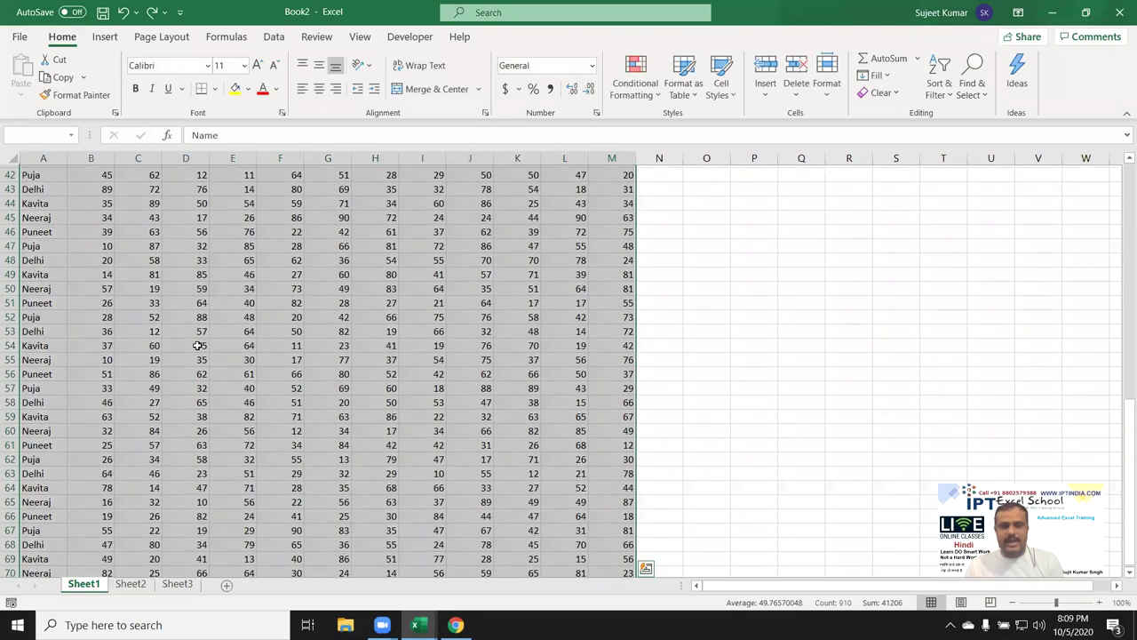
{"action": "key", "text": "ctrl+c"}
Paste the table into Sheet2, Sheet3 and three new sheets, Sheet4 to Sheet6.
{"action": "left_click", "coordinate": [142, 585]}
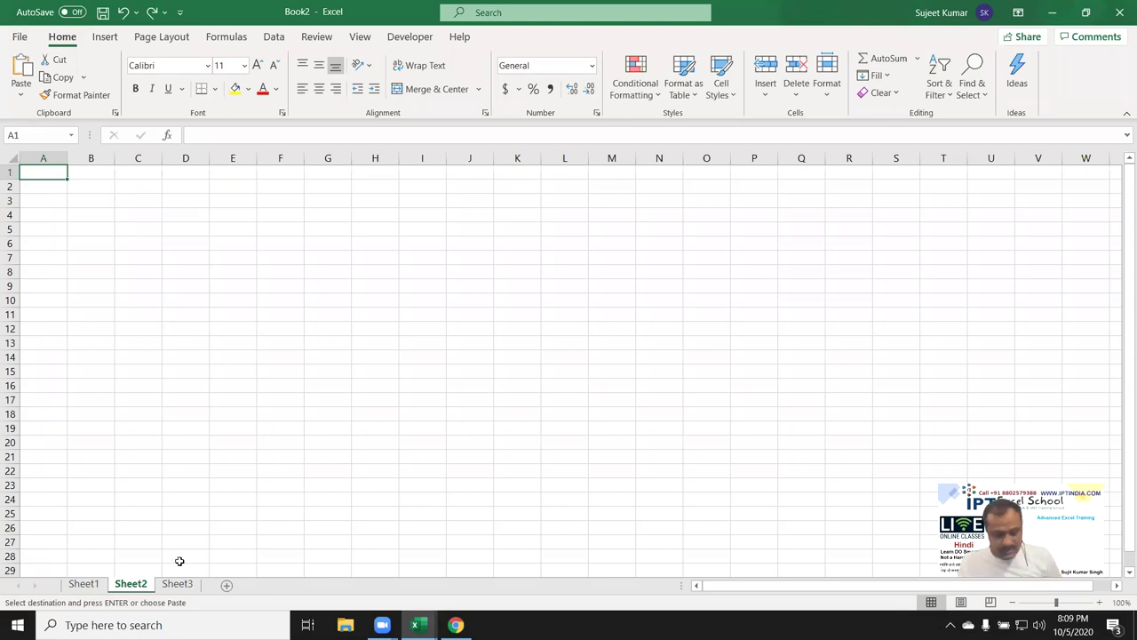
{"action": "key", "text": "ctrl+v"}
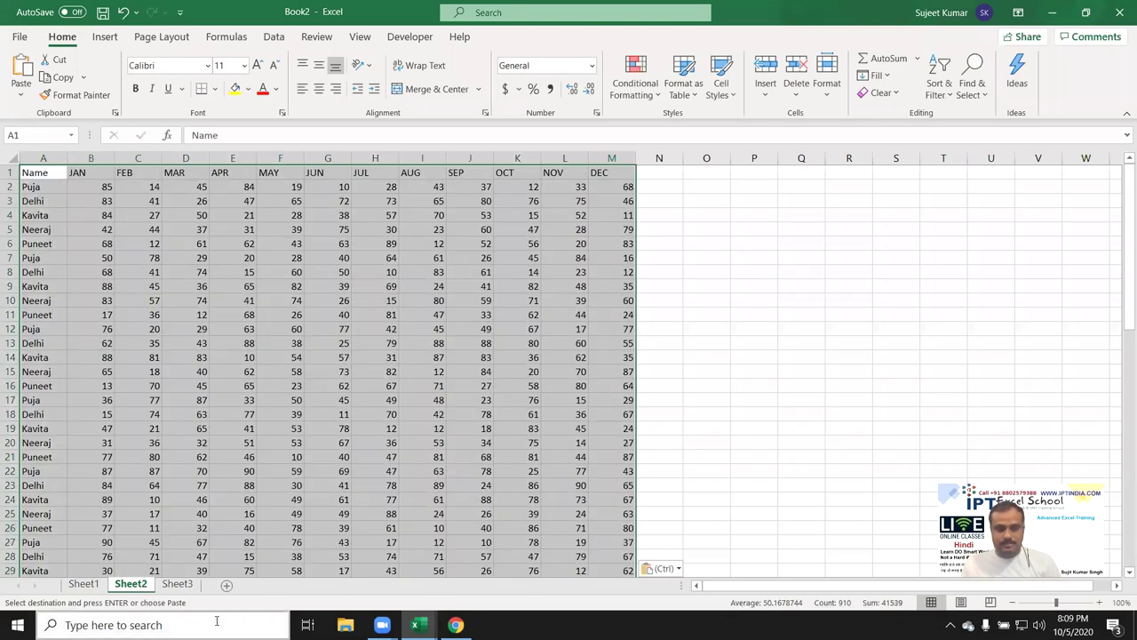
{"action": "left_click", "coordinate": [186, 588]}
{"action": "key", "text": "ctrl+v"}
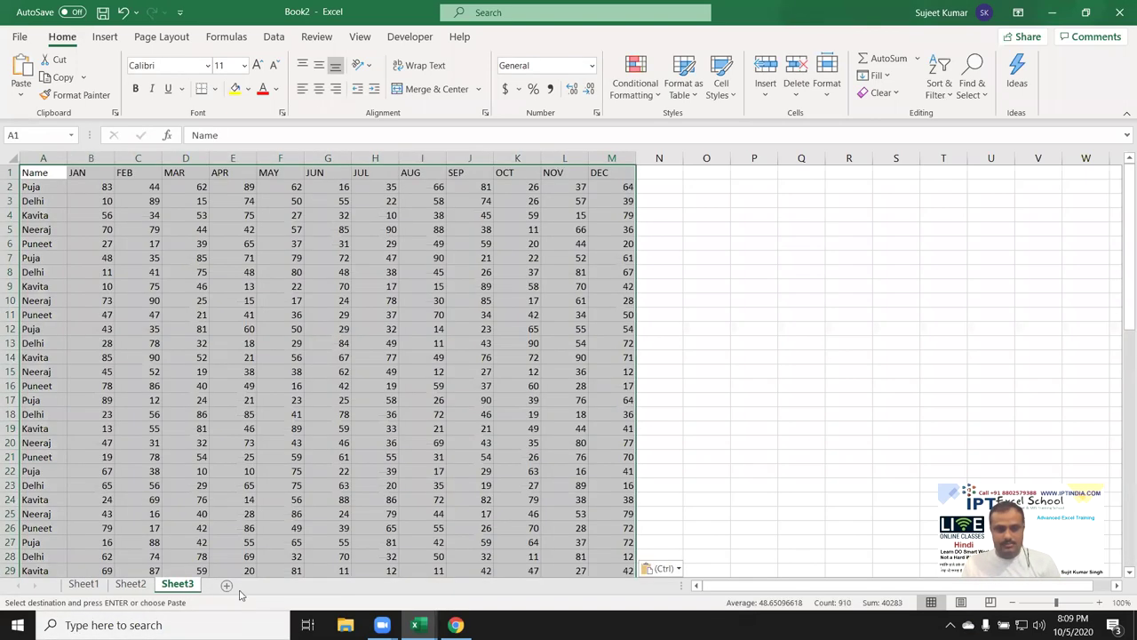
{"action": "left_click", "coordinate": [228, 585]}
{"action": "key", "text": "ctrl+v"}
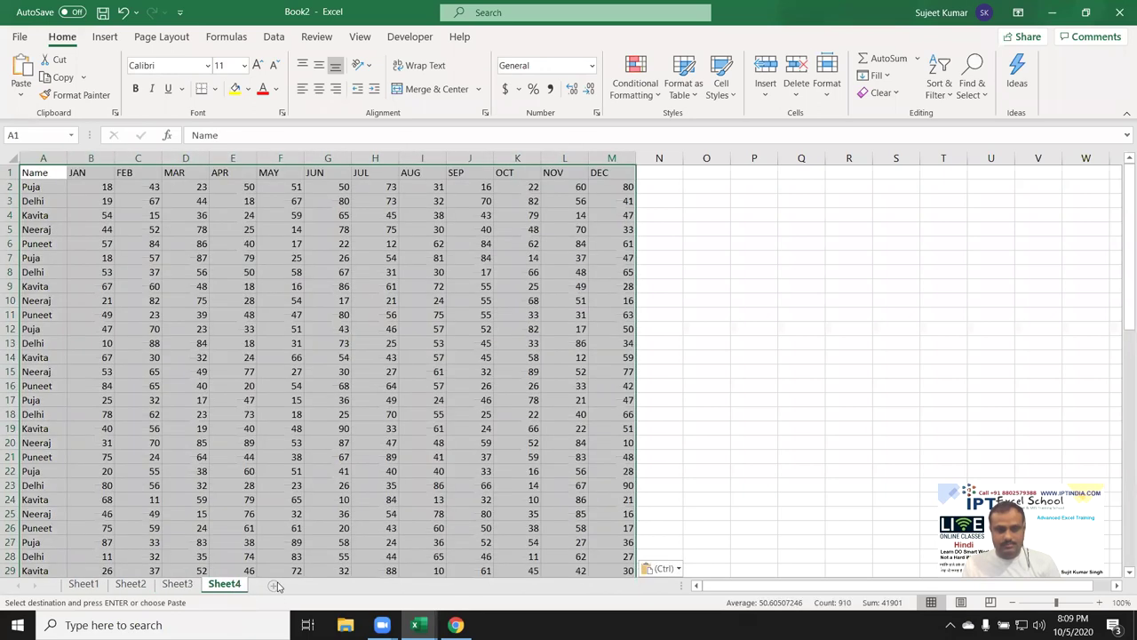
{"action": "left_click", "coordinate": [277, 586]}
{"action": "key", "text": "ctrl+v"}
{"action": "left_click", "coordinate": [322, 588]}
{"action": "key", "text": "ctrl+v"}
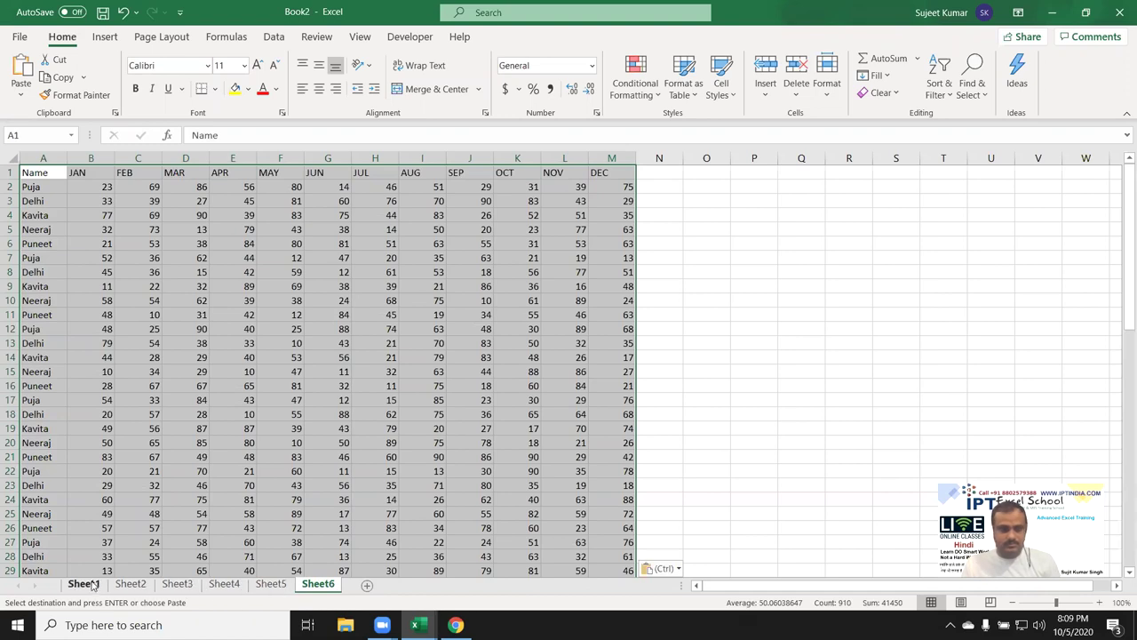
Group all six sheets, apply a paste option, and clear the selection.
{"action": "left_click", "coordinate": [93, 583], "text": "shift"}
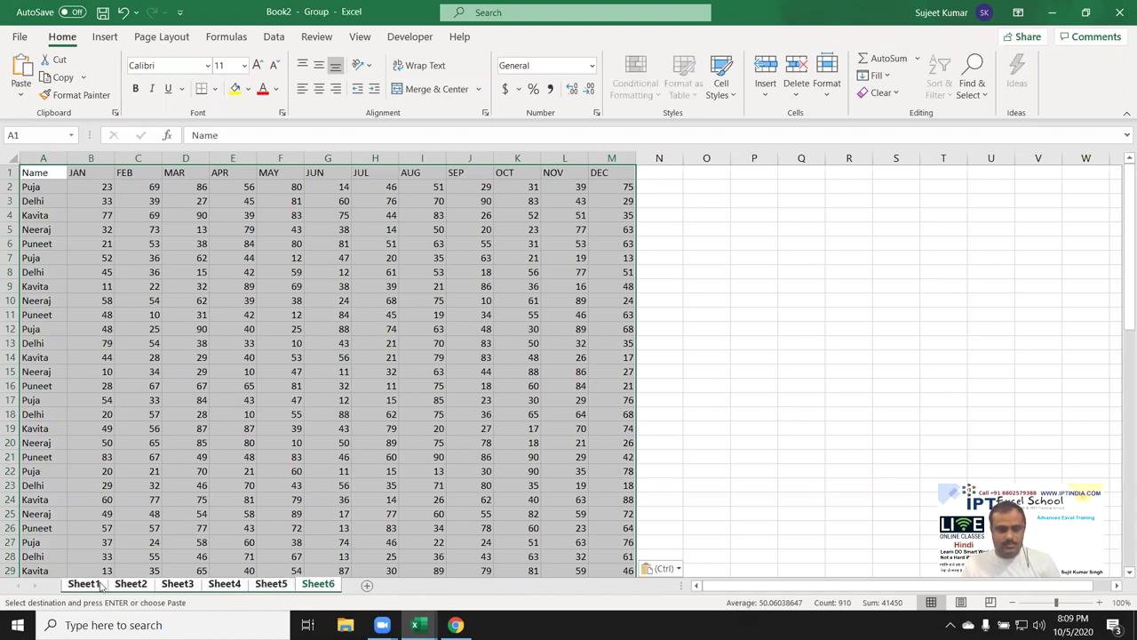
{"action": "left_click", "coordinate": [21, 92]}
{"action": "left_click", "coordinate": [35, 204]}
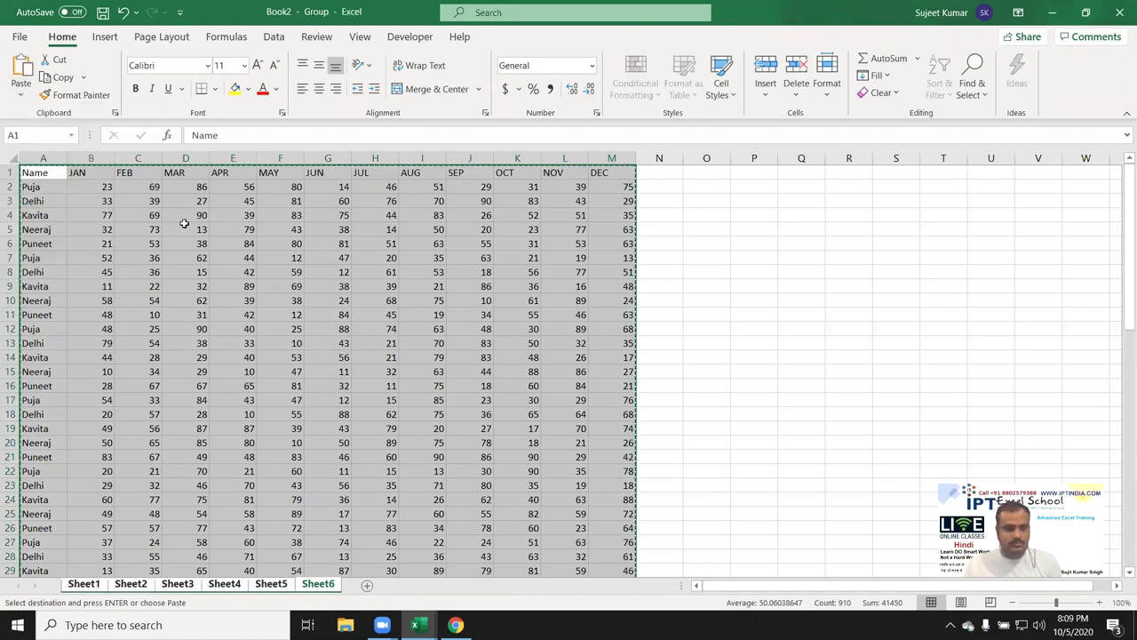
{"action": "left_click", "coordinate": [216, 231]}
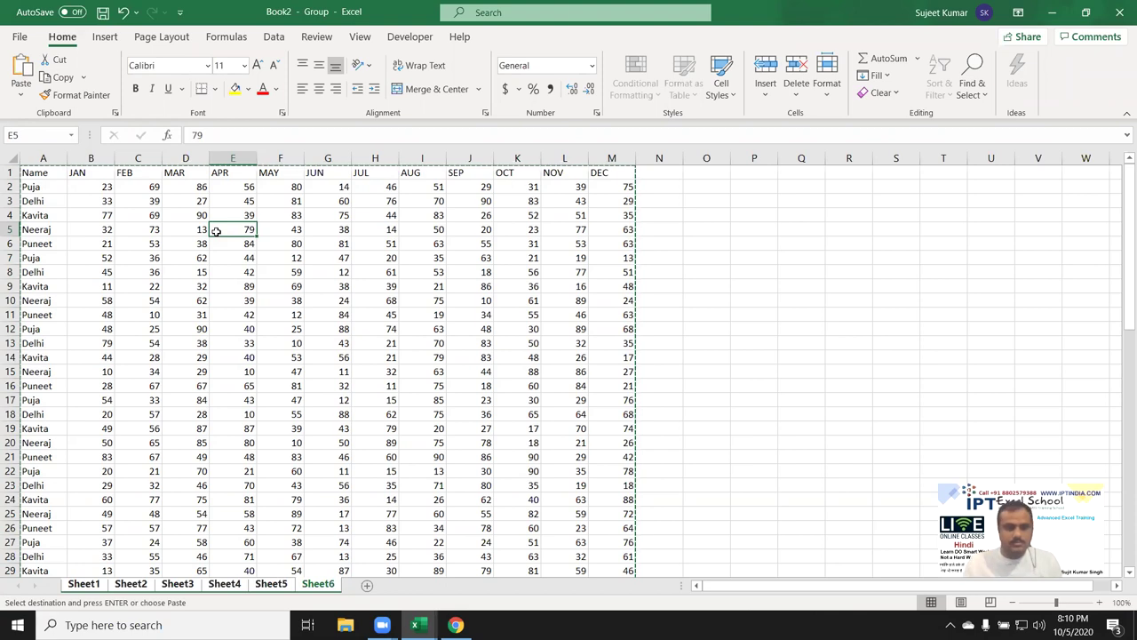
Ungroup the sheets and rename the first three Pune, Delhi and Noida.
{"action": "left_click", "coordinate": [240, 586]}
{"action": "left_click", "coordinate": [269, 586]}
{"action": "left_click", "coordinate": [89, 588]}
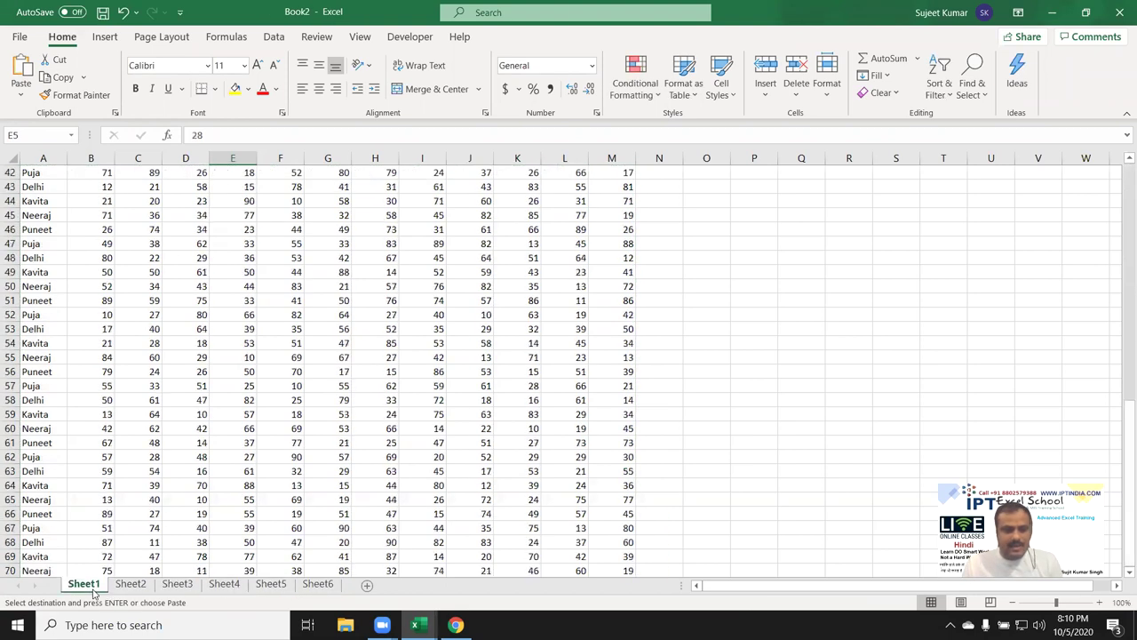
{"action": "double_click", "coordinate": [89, 586]}
{"action": "type", "text": "Pune"}
{"action": "left_click", "coordinate": [120, 586]}
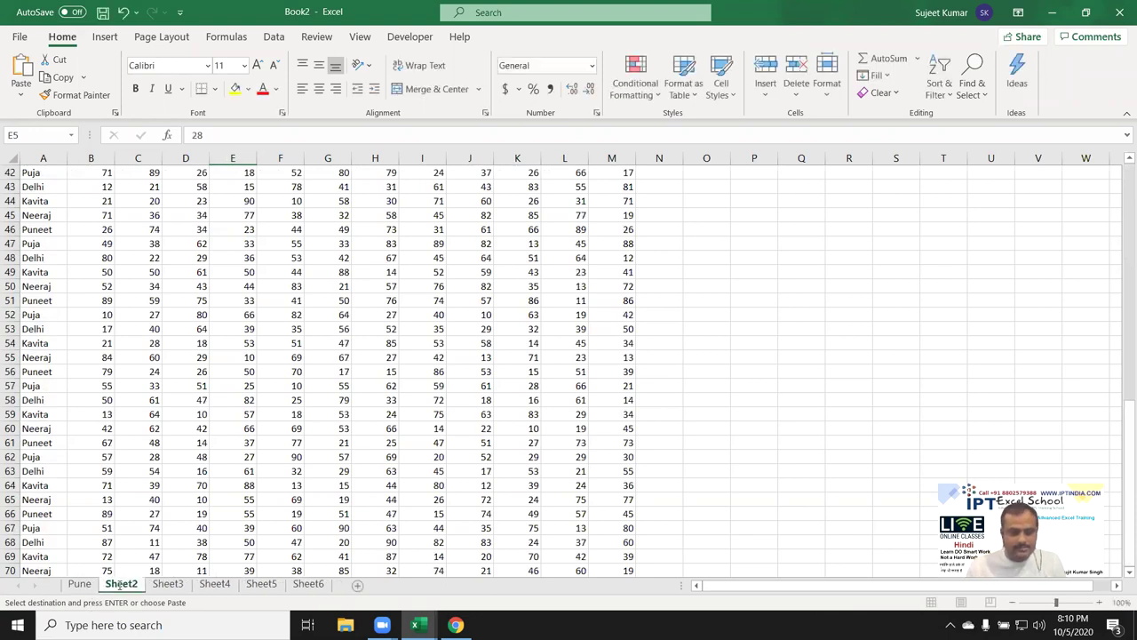
{"action": "double_click", "coordinate": [120, 585]}
{"action": "type", "text": "Delhi"}
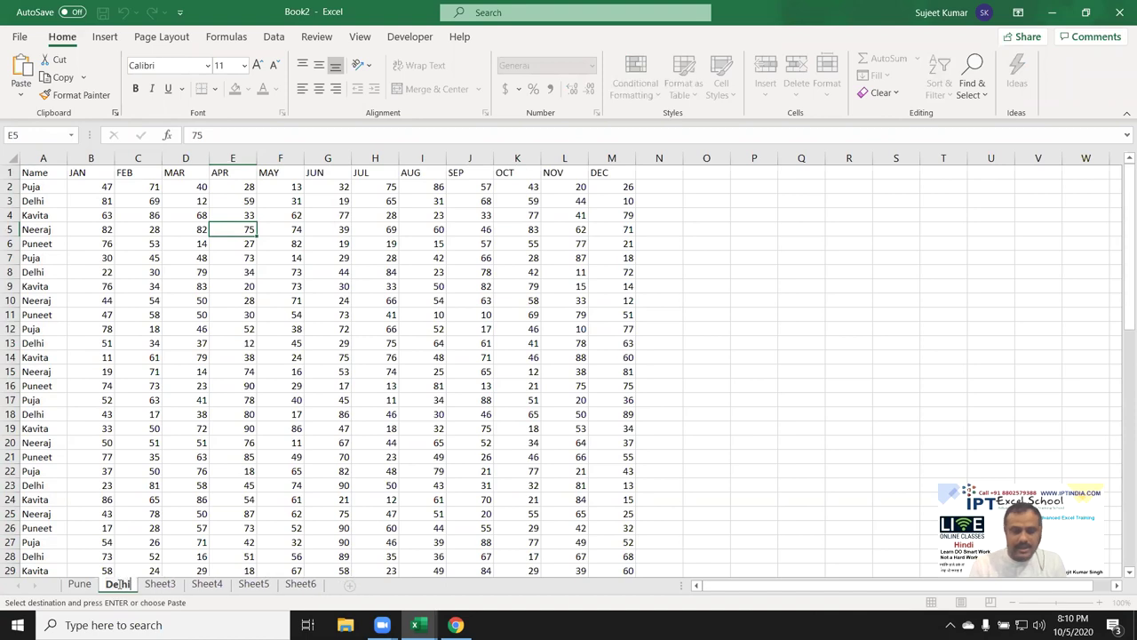
{"action": "left_click", "coordinate": [160, 584]}
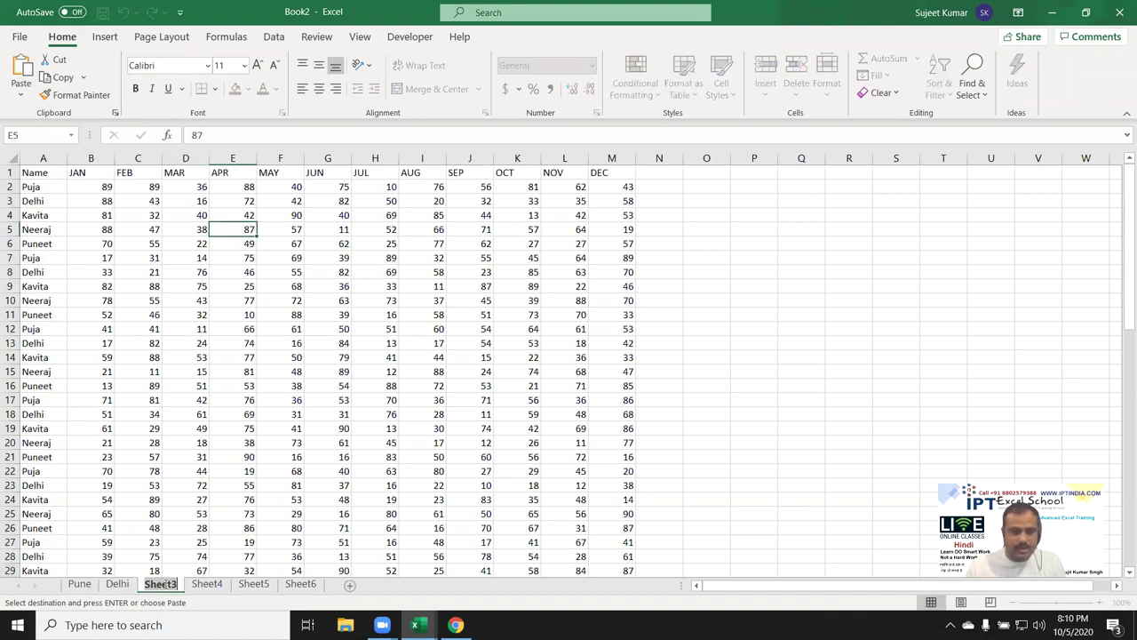
{"action": "double_click", "coordinate": [162, 583]}
{"action": "type", "text": "Noida"}
{"action": "left_click", "coordinate": [202, 584]}
Rename the next three sheets Kanpur, Jaipur and GGN.
{"action": "double_click", "coordinate": [203, 584]}
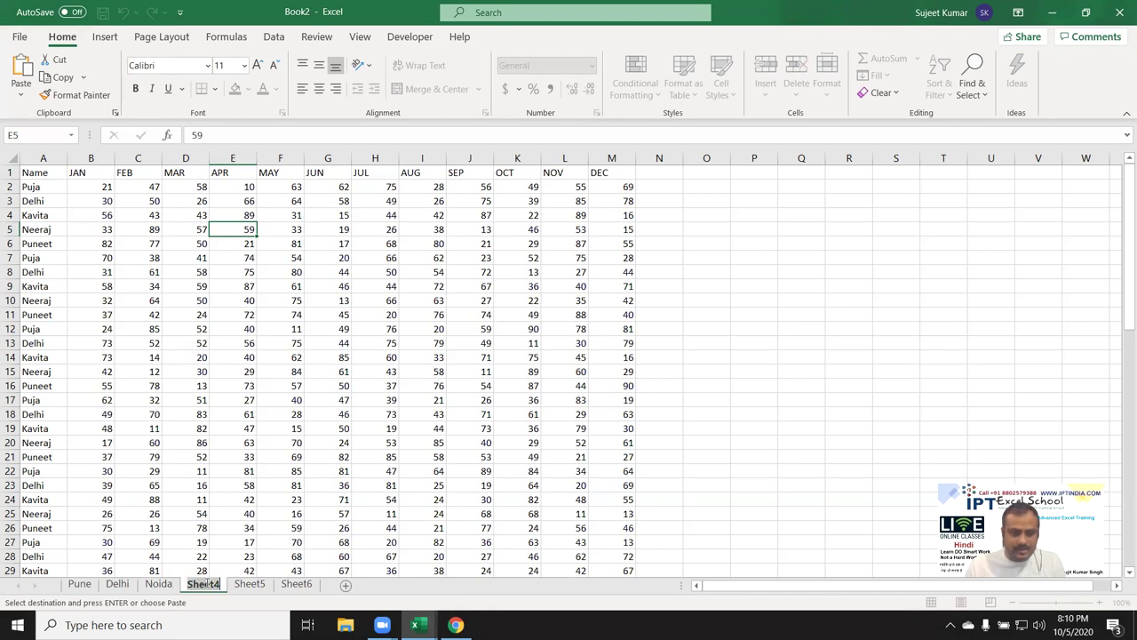
{"action": "type", "text": "Kanpur"}
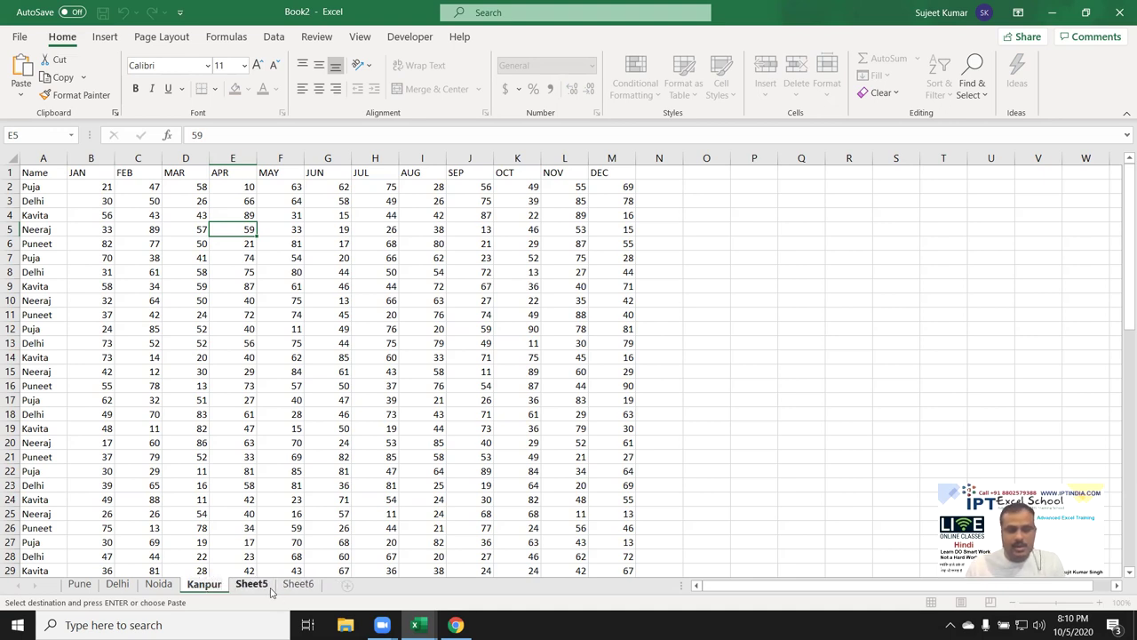
{"action": "left_click", "coordinate": [262, 585]}
{"action": "double_click", "coordinate": [251, 584]}
{"action": "type", "text": "Jaipur"}
{"action": "left_click", "coordinate": [302, 584]}
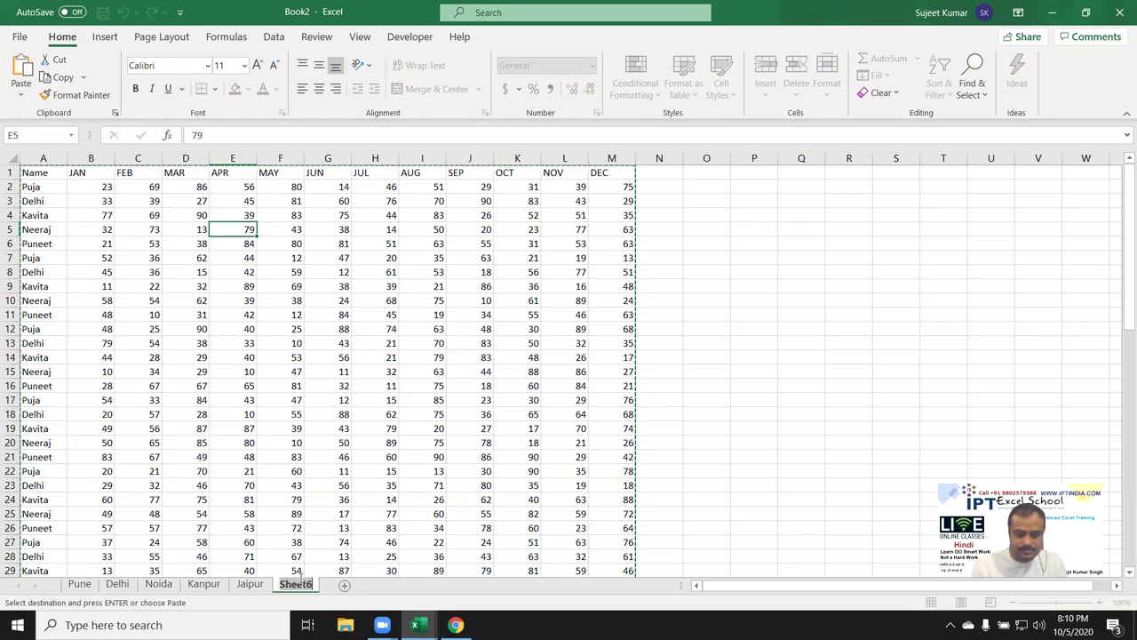
{"action": "double_click", "coordinate": [296, 583]}
{"action": "type", "text": "GGN"}
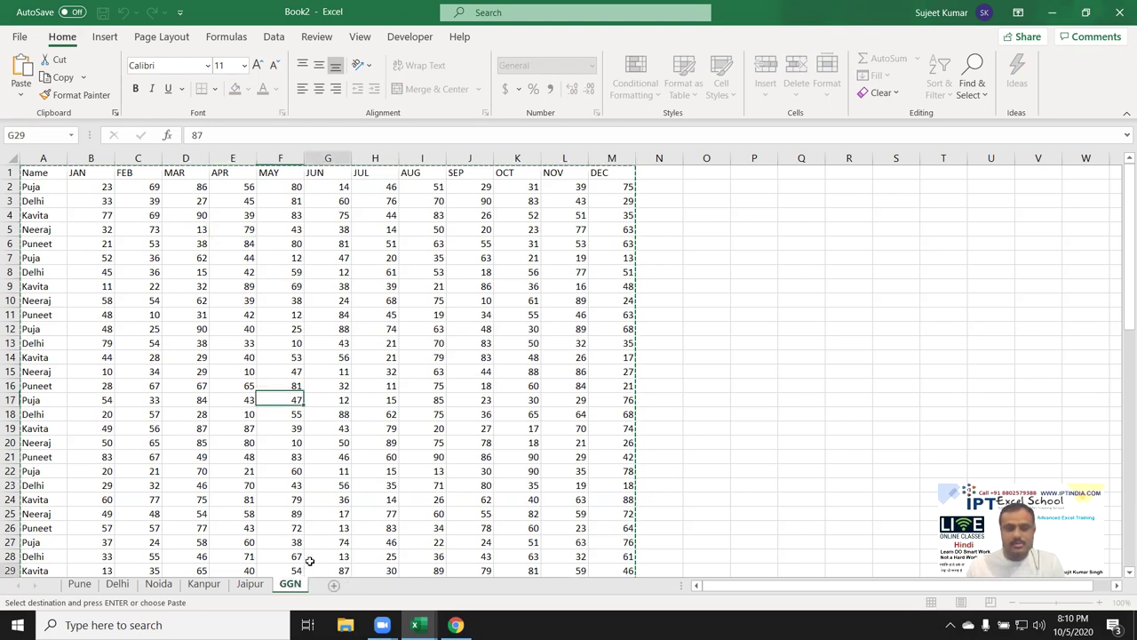
{"action": "key", "text": "Return"}
Add a new empty sheet after GGN named Data.
{"action": "left_click", "coordinate": [334, 584]}
{"action": "double_click", "coordinate": [334, 584]}
{"action": "type", "text": "Data"}
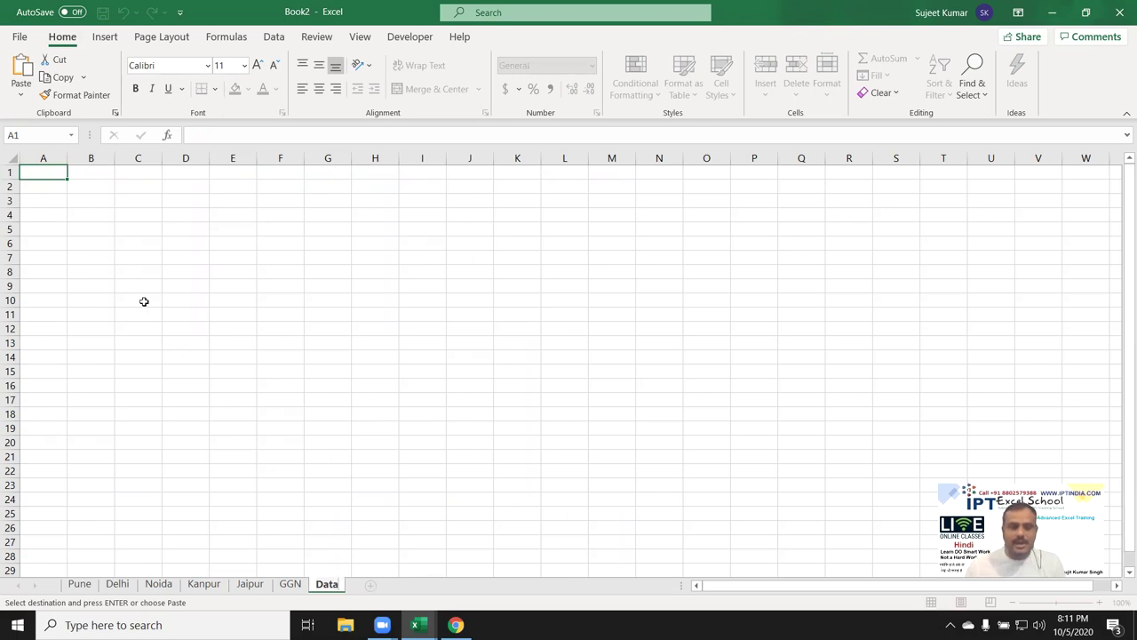
{"action": "left_click", "coordinate": [142, 288]}
{"action": "left_click", "coordinate": [52, 175]}
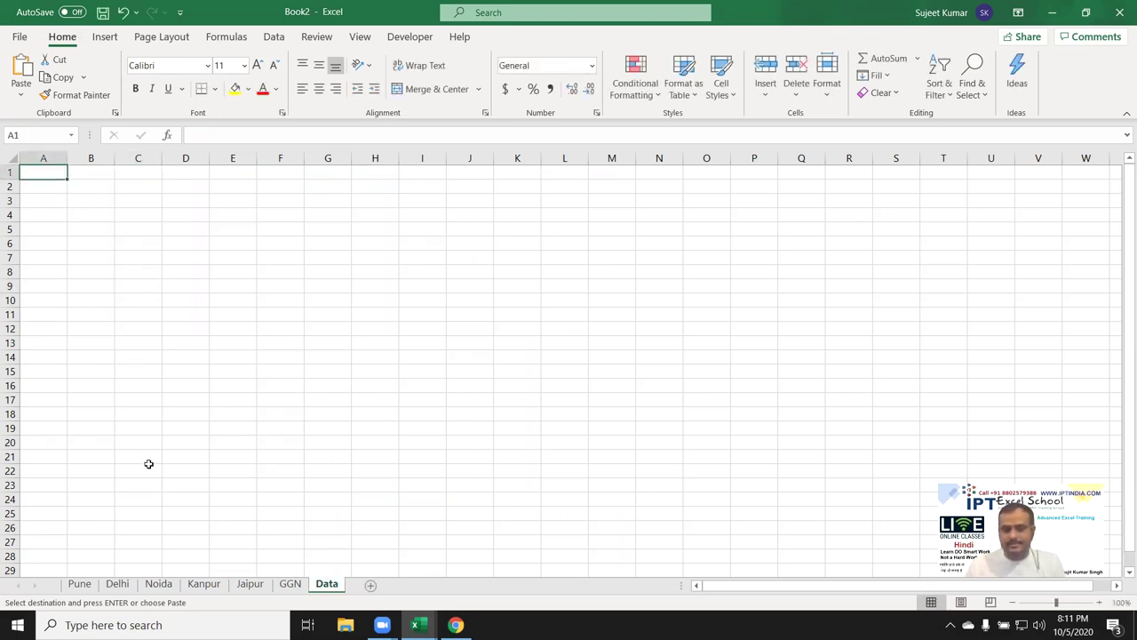
{"action": "left_click", "coordinate": [410, 37]}
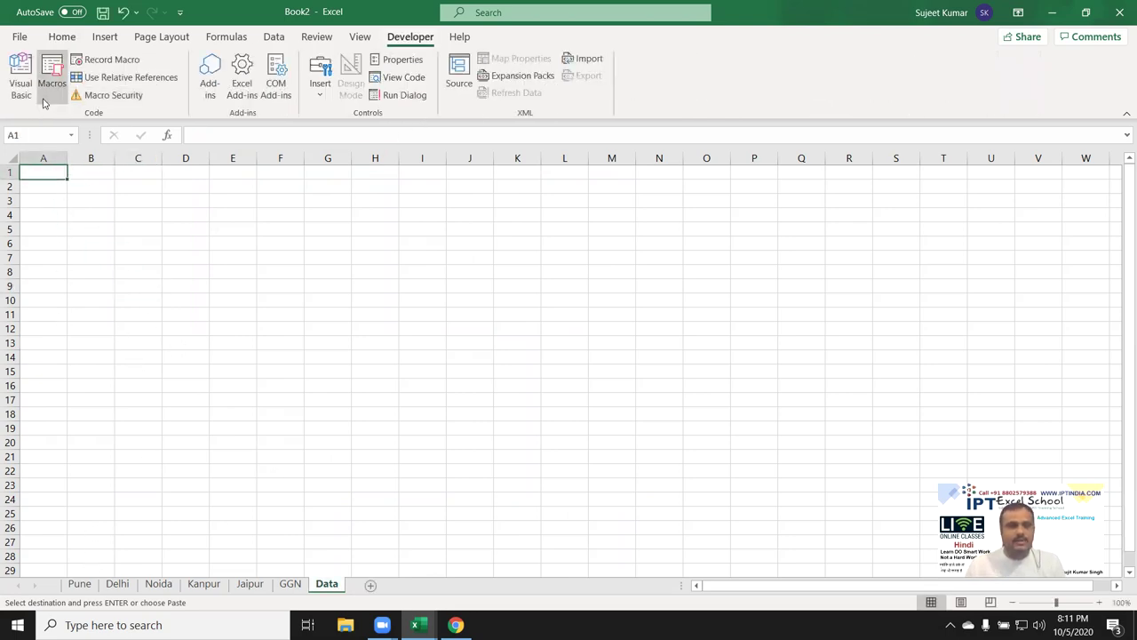
Open the VBA editor and insert a new module into Book2.
{"action": "left_click", "coordinate": [18, 78]}
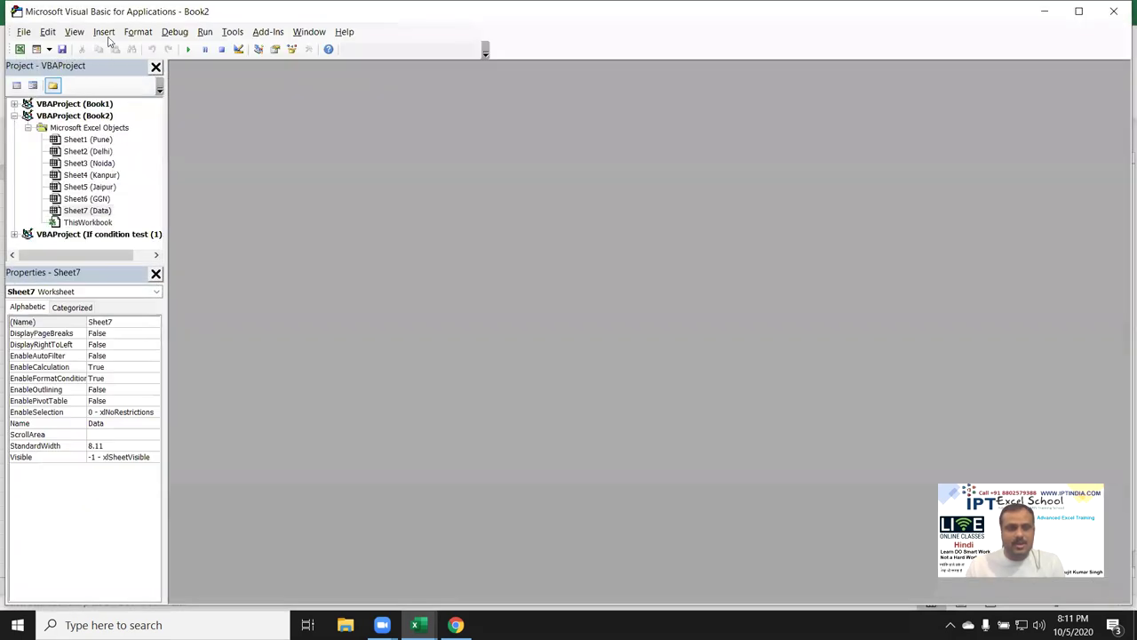
{"action": "left_click", "coordinate": [106, 32]}
{"action": "left_click", "coordinate": [124, 78]}
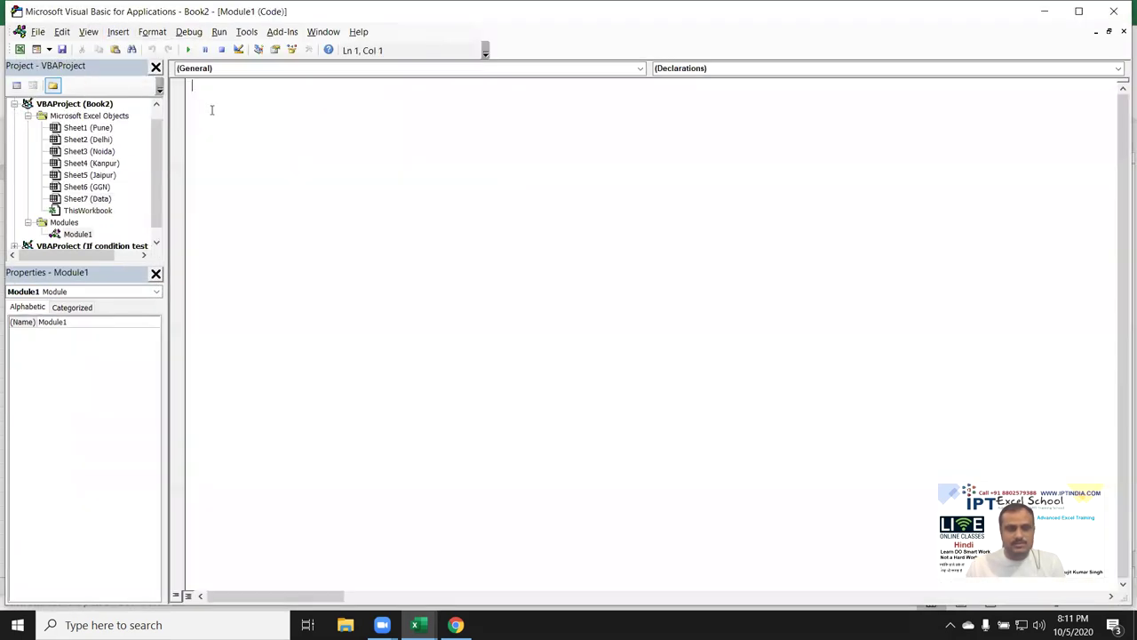
Declare an empty Sub copyp() procedure with blank lines inside it.
{"action": "type", "text": "sub r"}
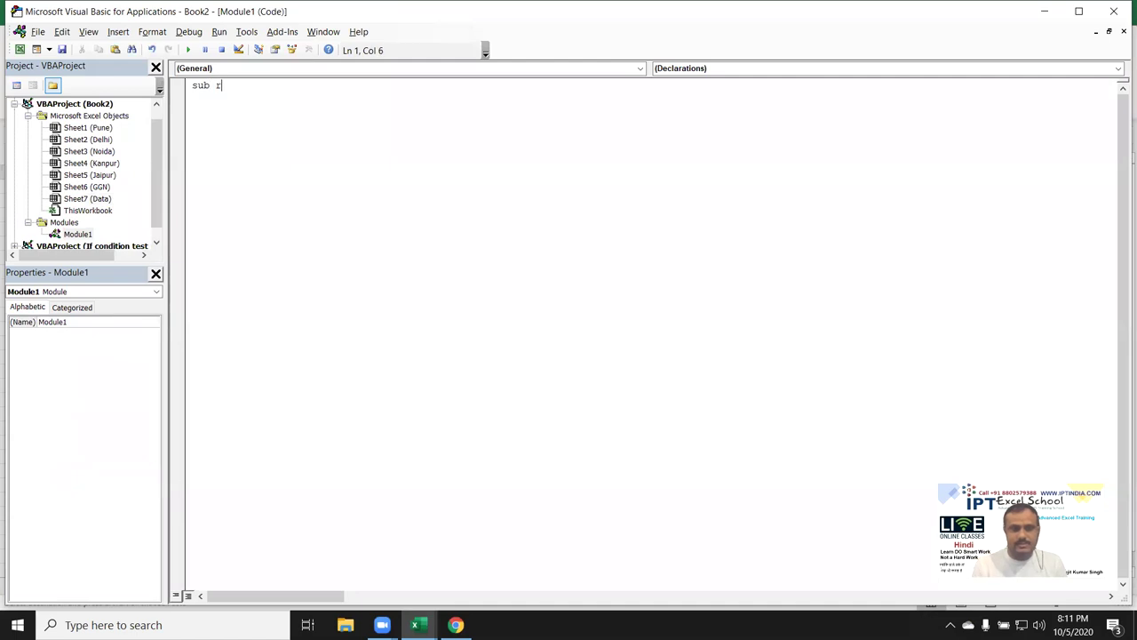
{"action": "type", "text": "pyp"}
{"action": "key", "text": "Return"}
{"action": "key", "text": "Return"}
{"action": "key", "text": "Return"}
{"action": "key", "text": "Return"}
{"action": "left_click", "coordinate": [228, 114]}
{"action": "key", "text": "Return"}
{"action": "key", "text": "Up"}
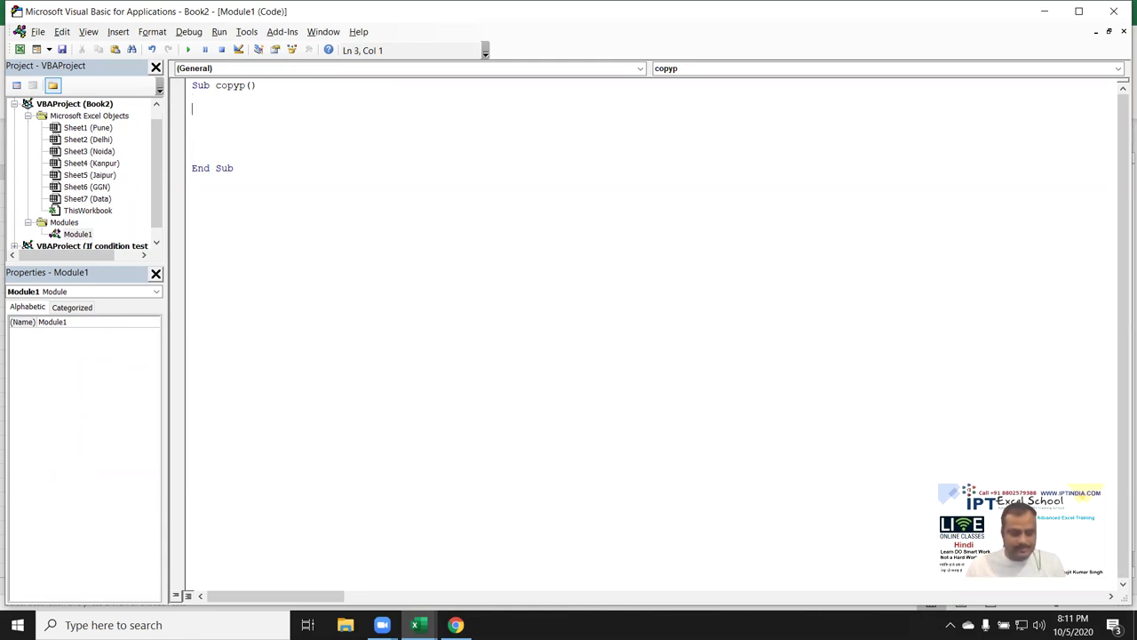
{"action": "key", "text": "super"}
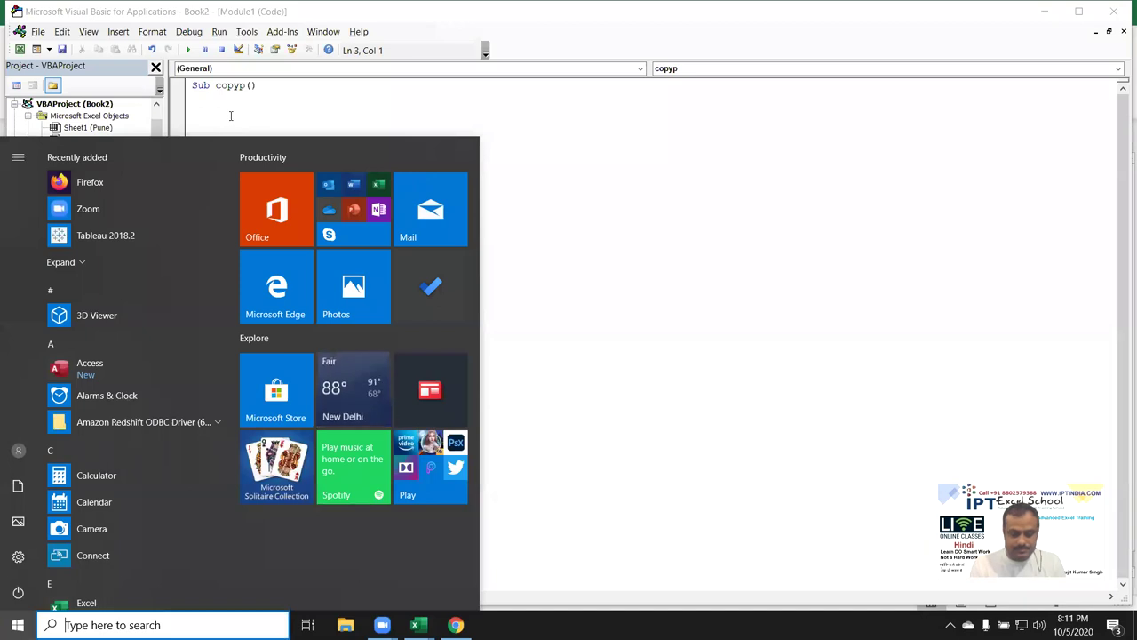
Launch Magnifier from Start search to enlarge the screen to 200%.
{"action": "type", "text": "ma"}
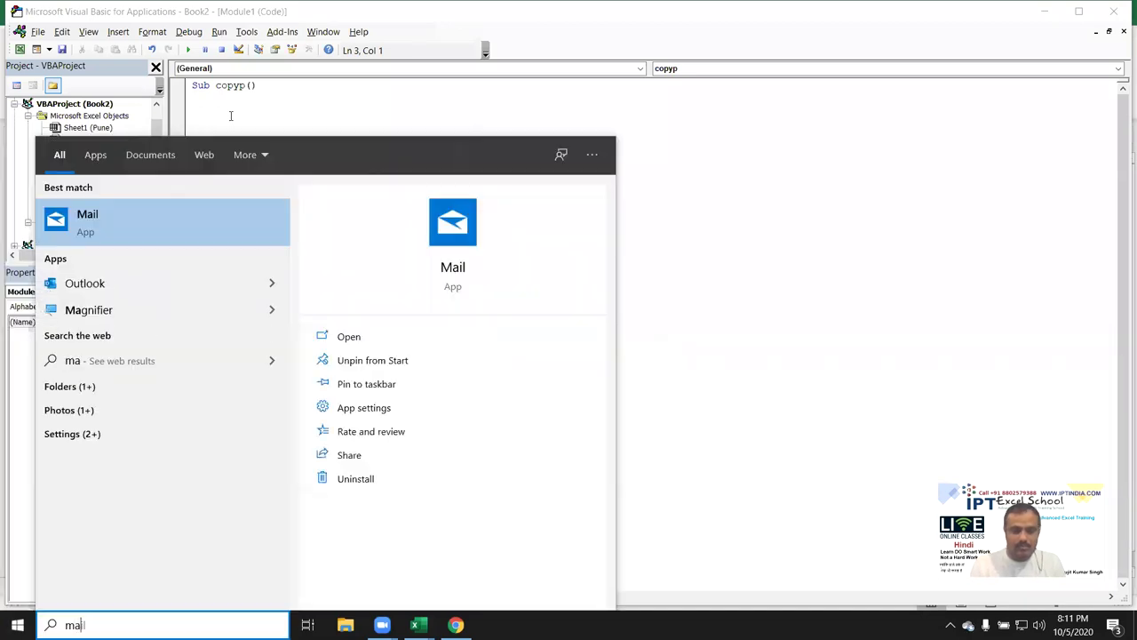
{"action": "type", "text": "g"}
{"action": "key", "text": "Escape"}
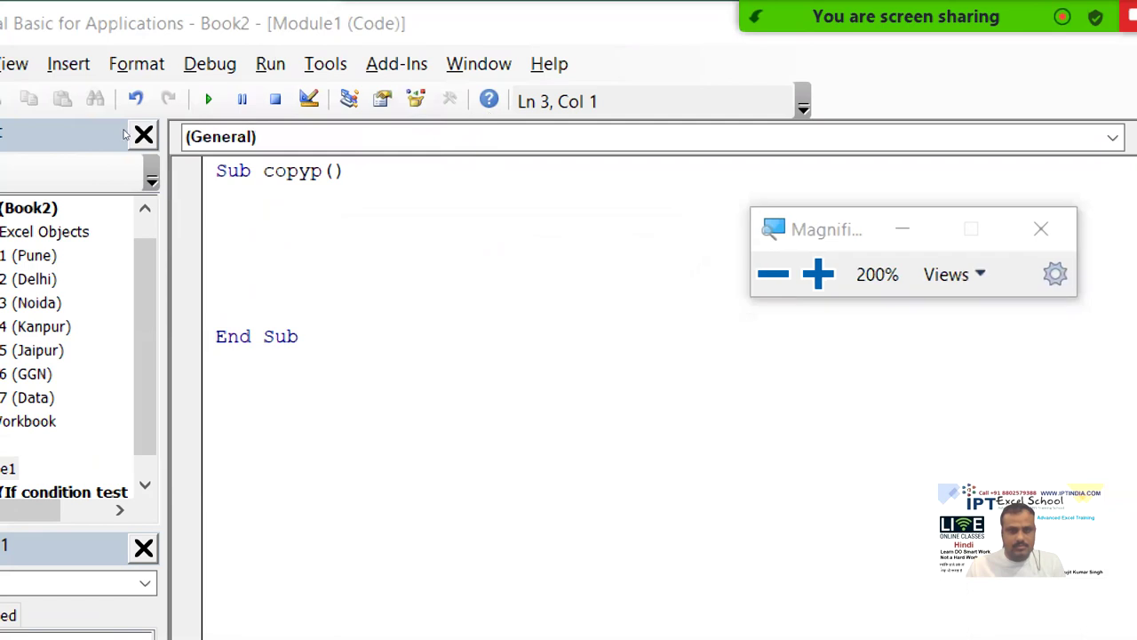
In copyp, write 'For i = 1 To Sheets.Count - 1' and 'Next i' with blank lines between.
{"action": "left_click", "coordinate": [230, 108]}
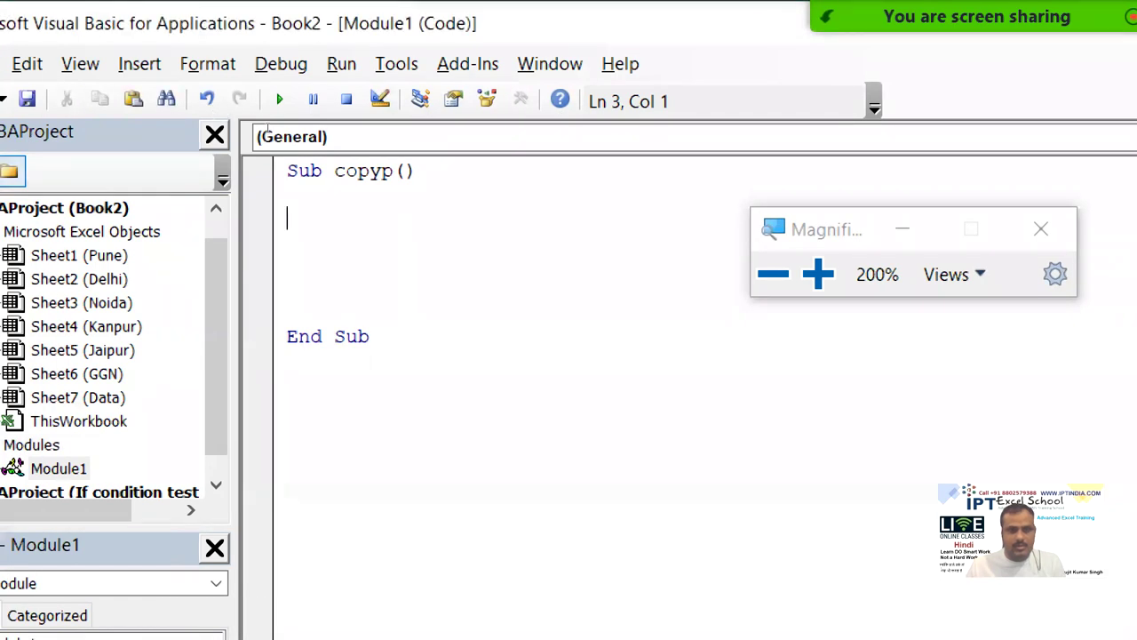
{"action": "key", "text": "Up"}
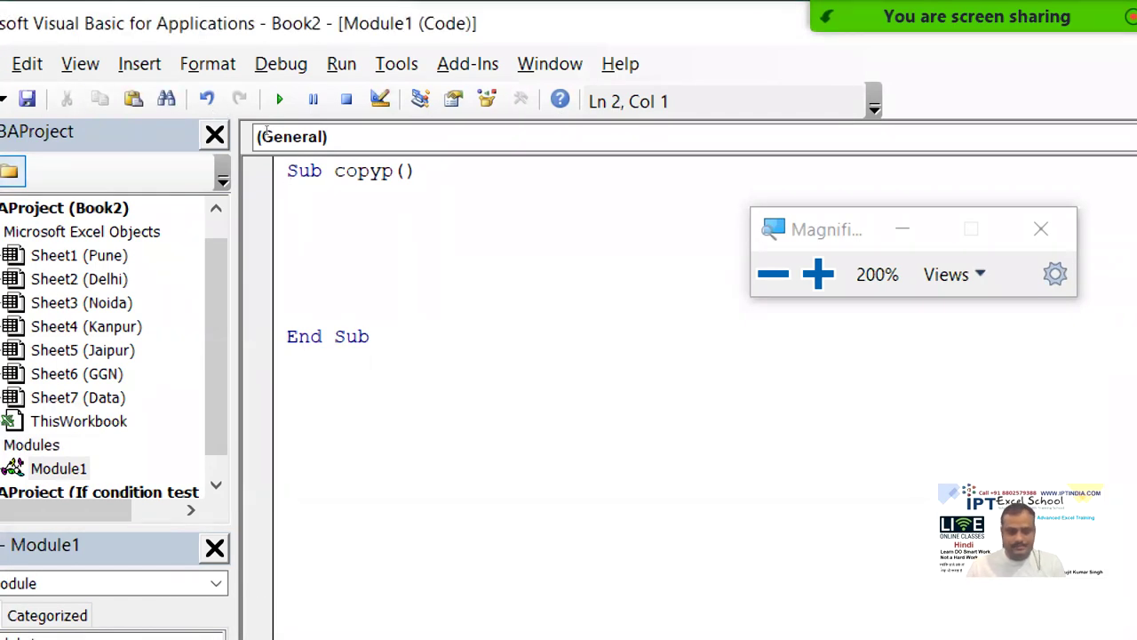
{"action": "key", "text": "Return"}
{"action": "type", "text": "for i = "}
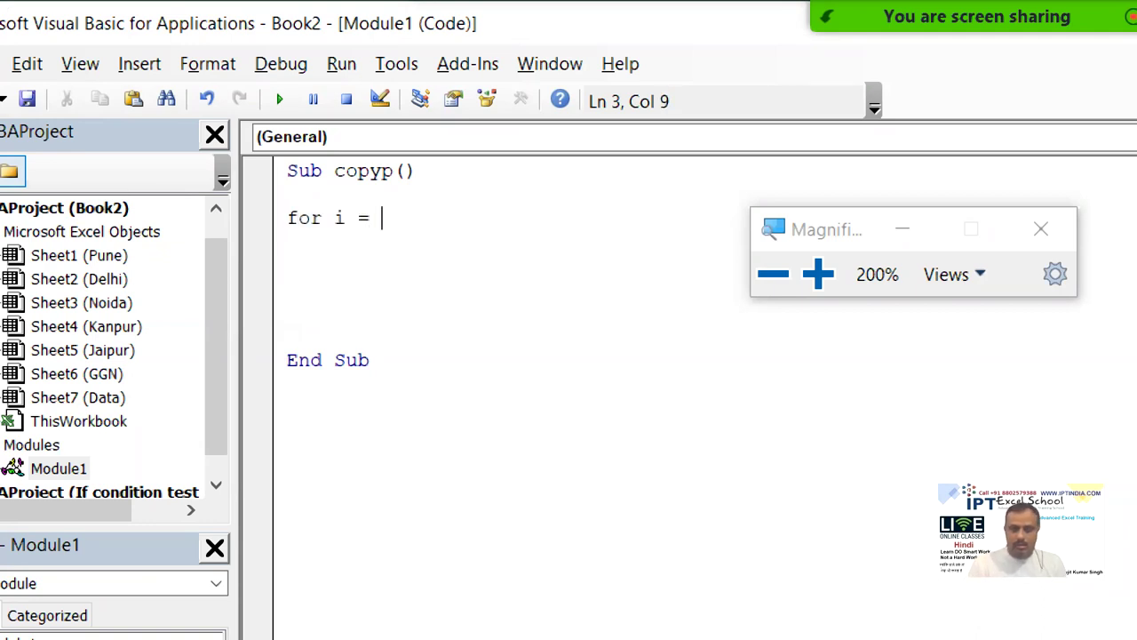
{"action": "type", "text": "1 to "}
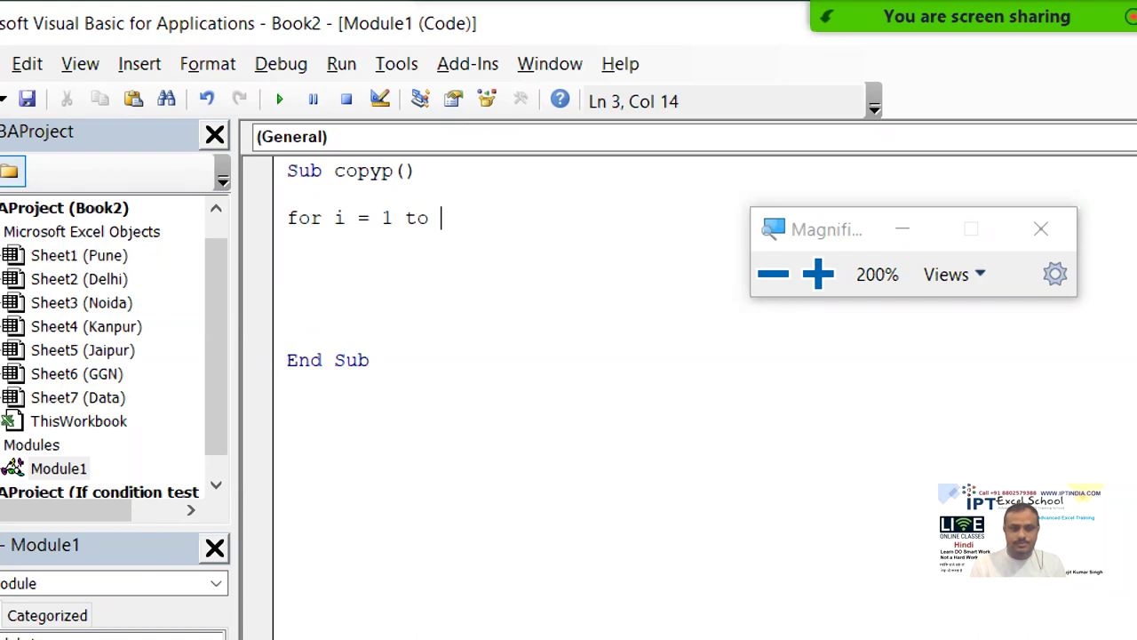
{"action": "type", "text": "sheer"}
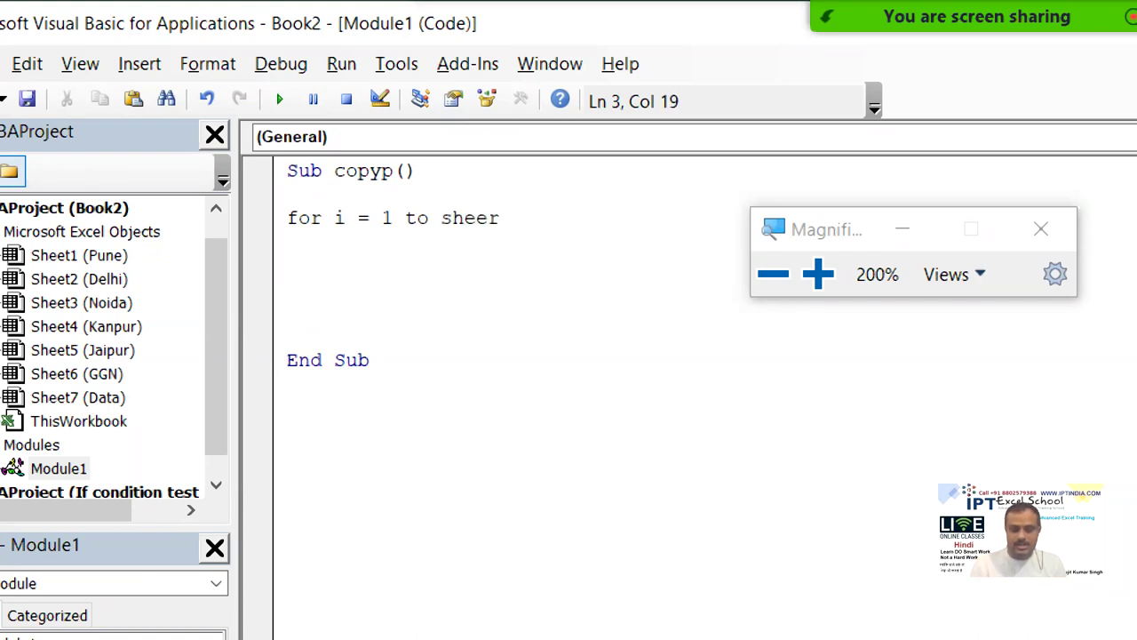
{"action": "key", "text": "BackSpace"}
{"action": "type", "text": "ts"}
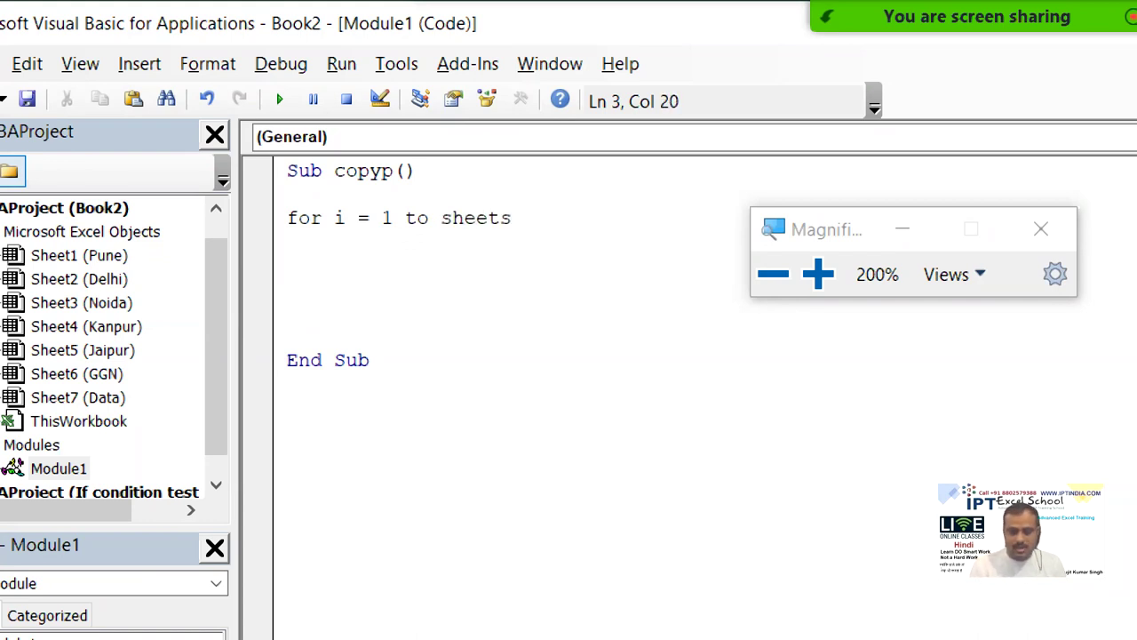
{"action": "type", "text": ".cou"}
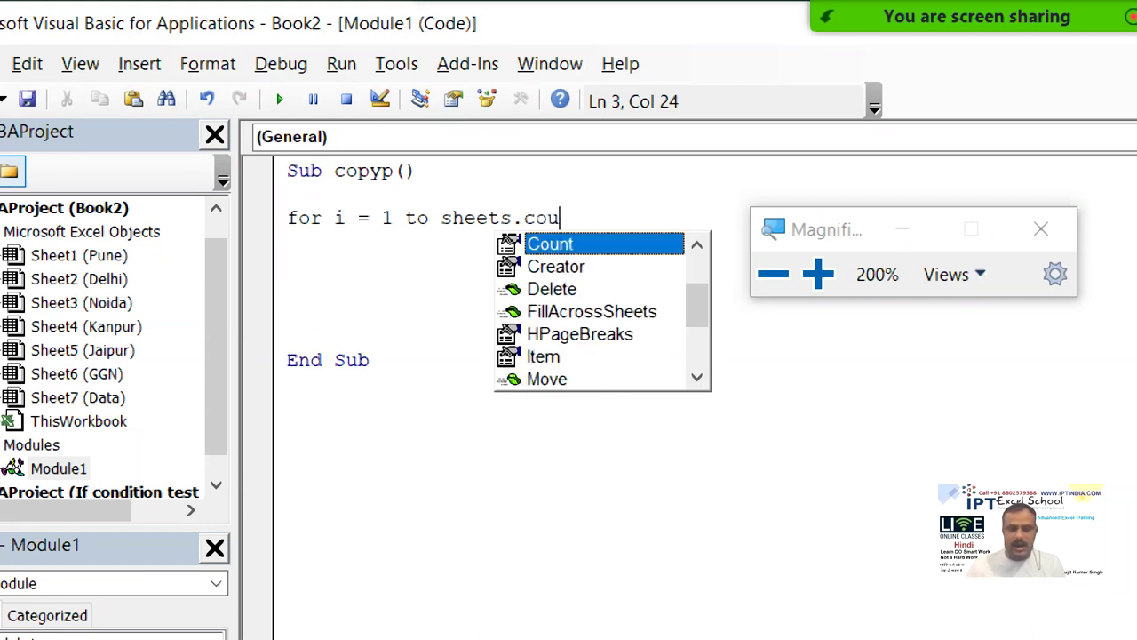
{"action": "type", "text": "n"}
{"action": "key", "text": "Tab"}
{"action": "type", "text": "- 1"}
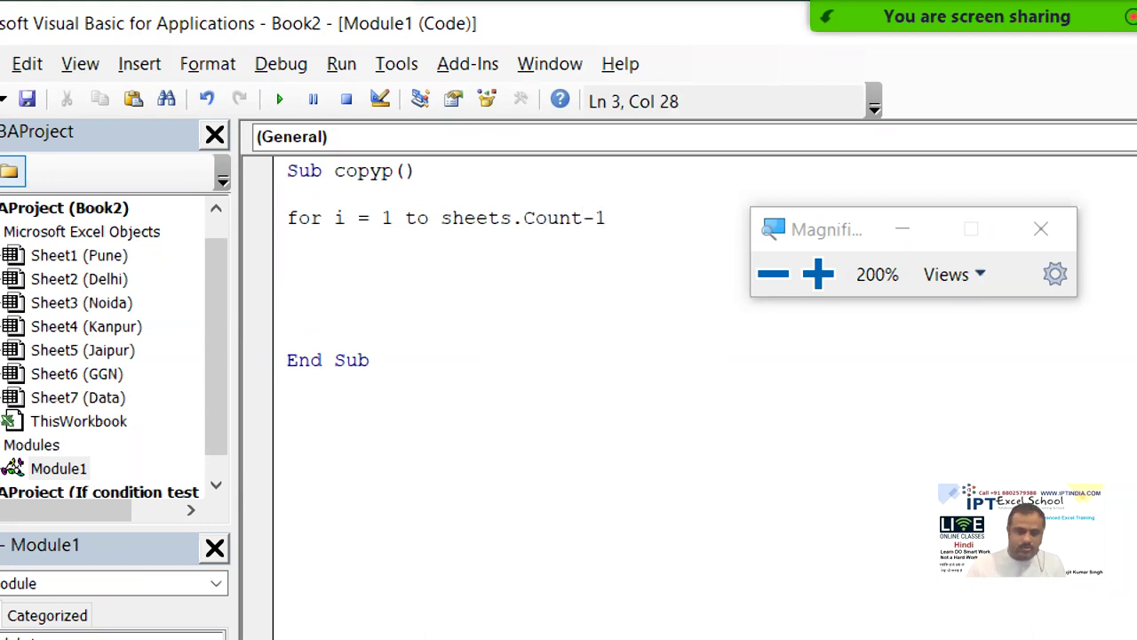
{"action": "key", "text": "Return"}
{"action": "key", "text": "Return"}
{"action": "key", "text": "Return"}
{"action": "key", "text": "Return"}
{"action": "type", "text": "next i"}
{"action": "key", "text": "Up"}
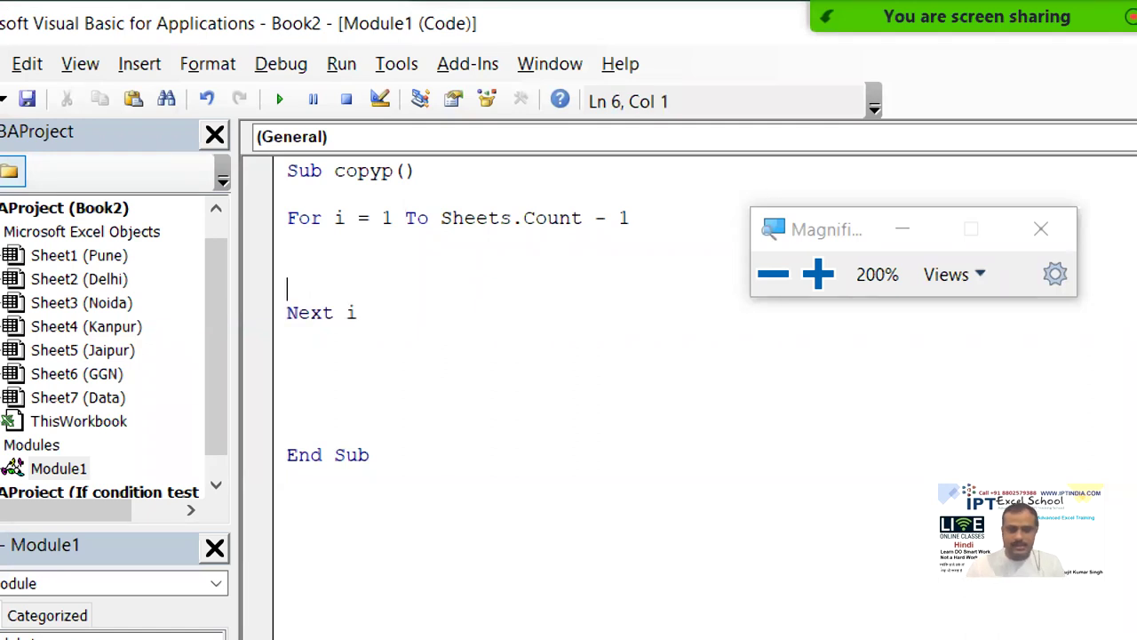
{"action": "key", "text": "Return"}
{"action": "key", "text": "Return"}
{"action": "key", "text": "Return"}
Inside the loop, add Sheets(i).Select and Range("A1").CurrentRegion.Copy lines.
{"action": "key", "text": "Up"}
{"action": "key", "text": "Up"}
{"action": "key", "text": "Up"}
{"action": "key", "text": "Up"}
{"action": "type", "text": "sheets(i"}
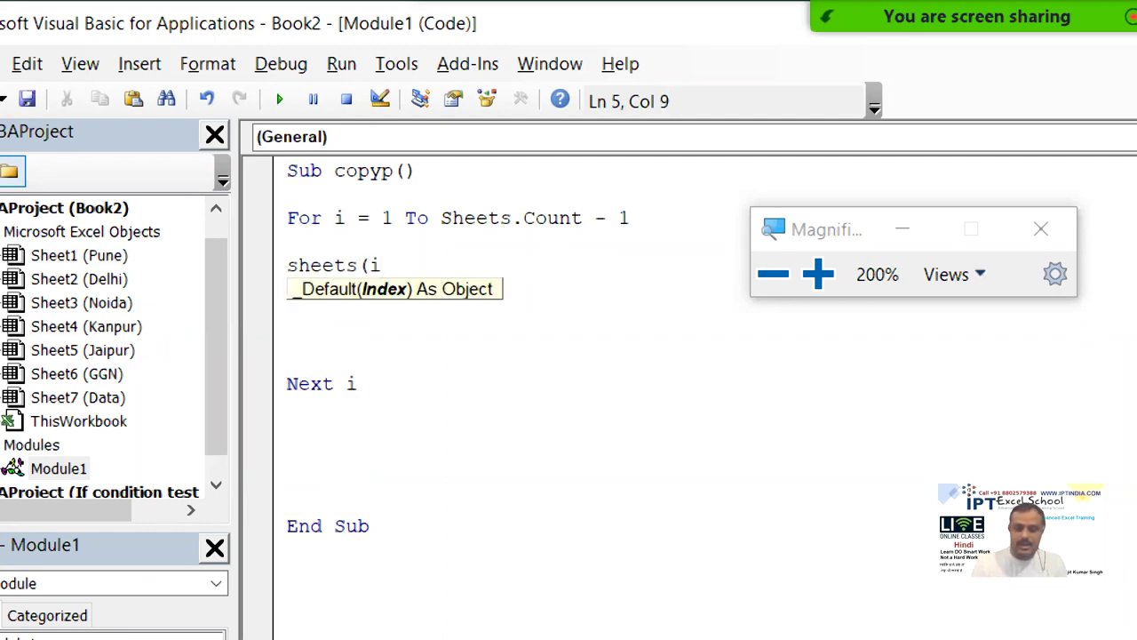
{"action": "type", "text": ").select"}
{"action": "key", "text": "Return"}
{"action": "type", "text": "range(\"A1"}
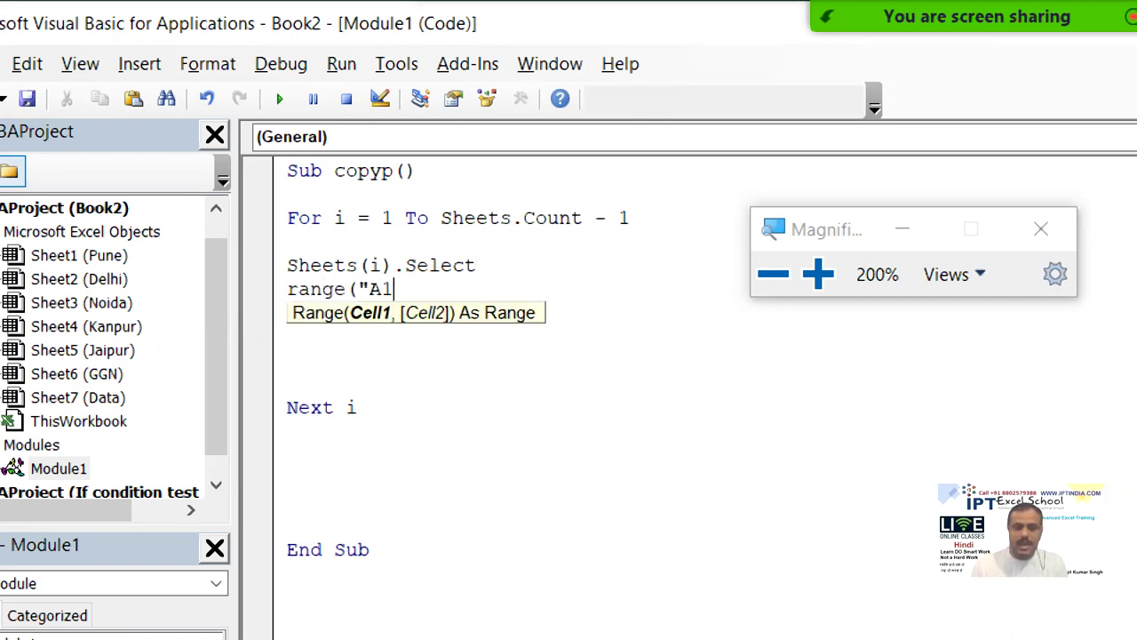
{"action": "type", "text": "\")."}
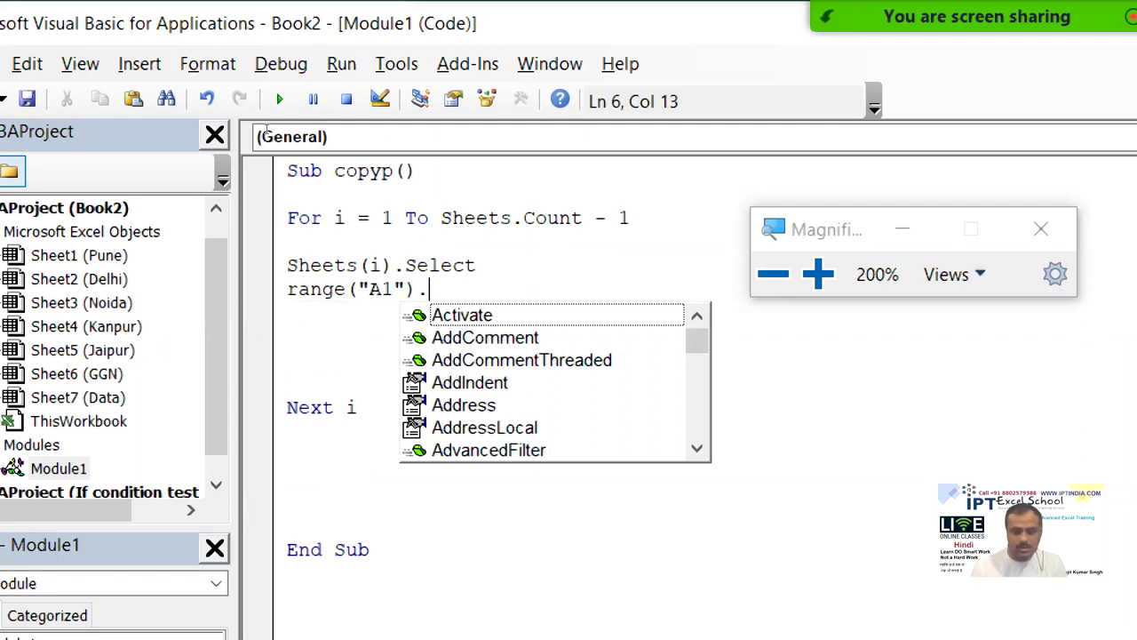
{"action": "type", "text": "cu"}
{"action": "key", "text": "Down"}
{"action": "key", "text": "Tab"}
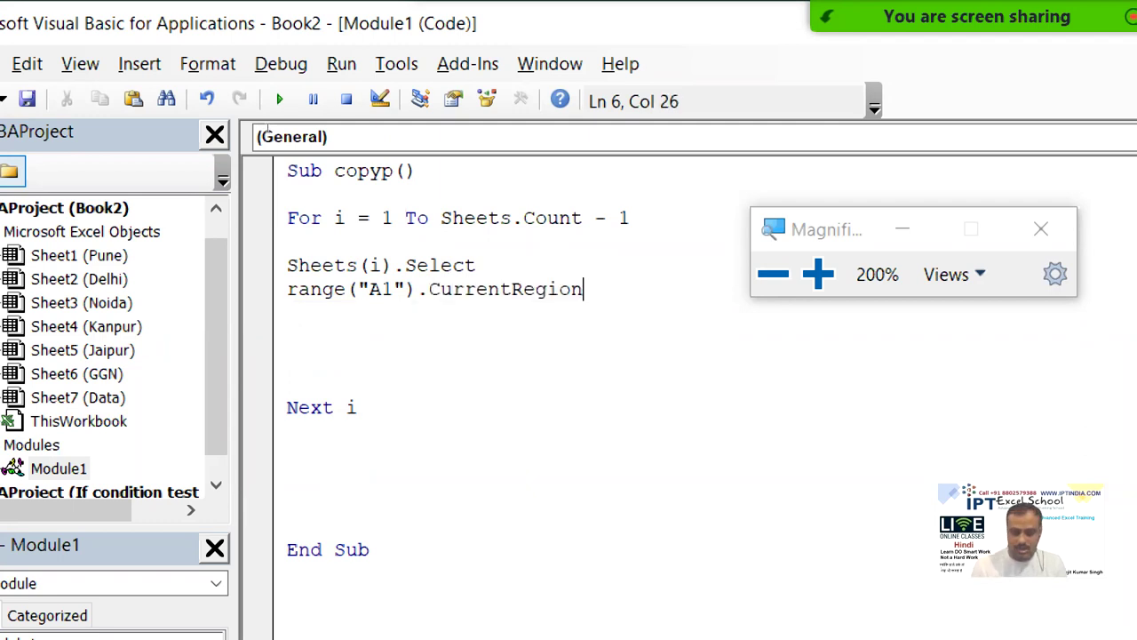
{"action": "type", "text": ".copy"}
{"action": "key", "text": "Tab"}
{"action": "key", "text": "Return"}
Add a Sheets("Data").Select line after the copy line.
{"action": "type", "text": "sheets(\"Data\")"}
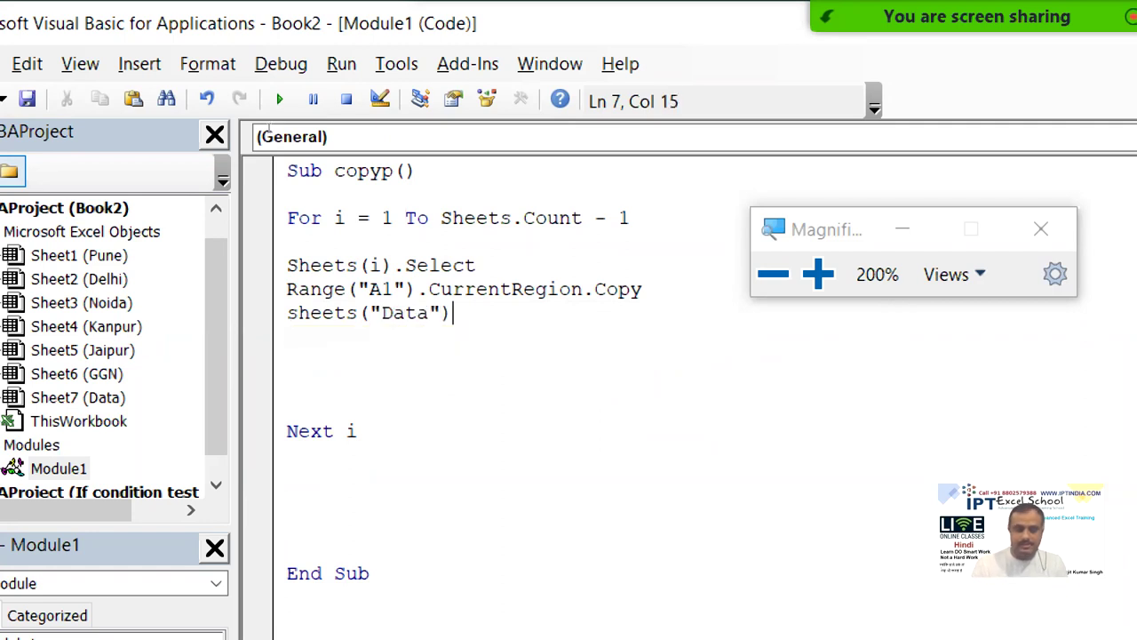
{"action": "type", "text": ".select"}
{"action": "key", "text": "Return"}
{"action": "type", "text": "ta"}
{"action": "key", "text": "BackSpace"}
{"action": "key", "text": "BackSpace"}
Add the Range("A65000").End(xlUp).Offset(1,0).PasteSpecial line and reset magnification to 100%.
{"action": "type", "text": "range(\"A65000\""}
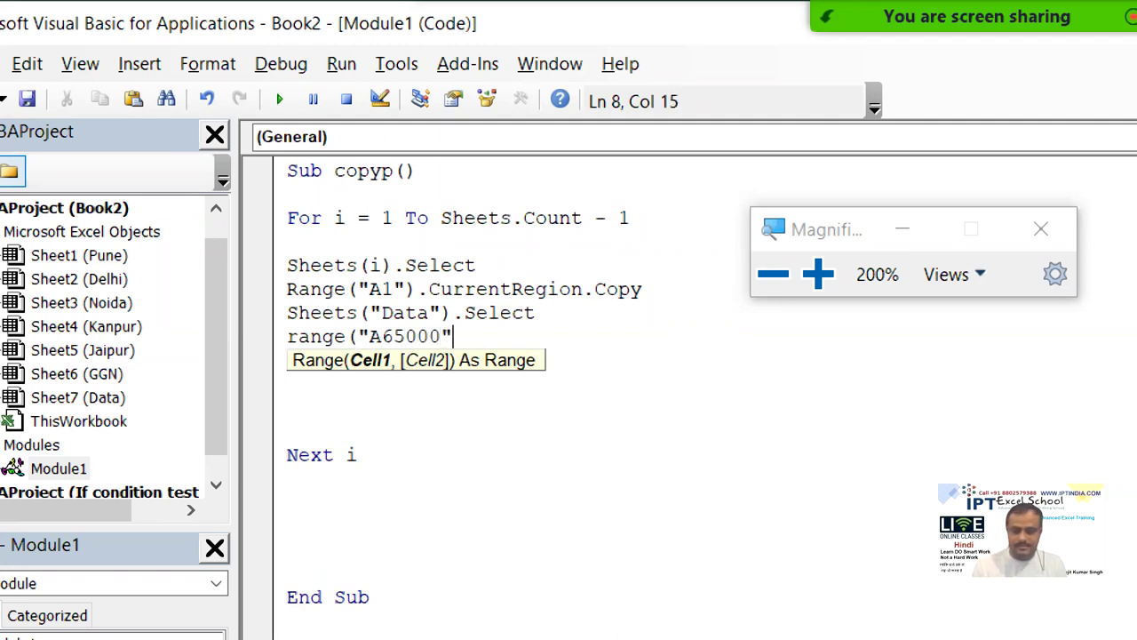
{"action": "type", "text": ").v"}
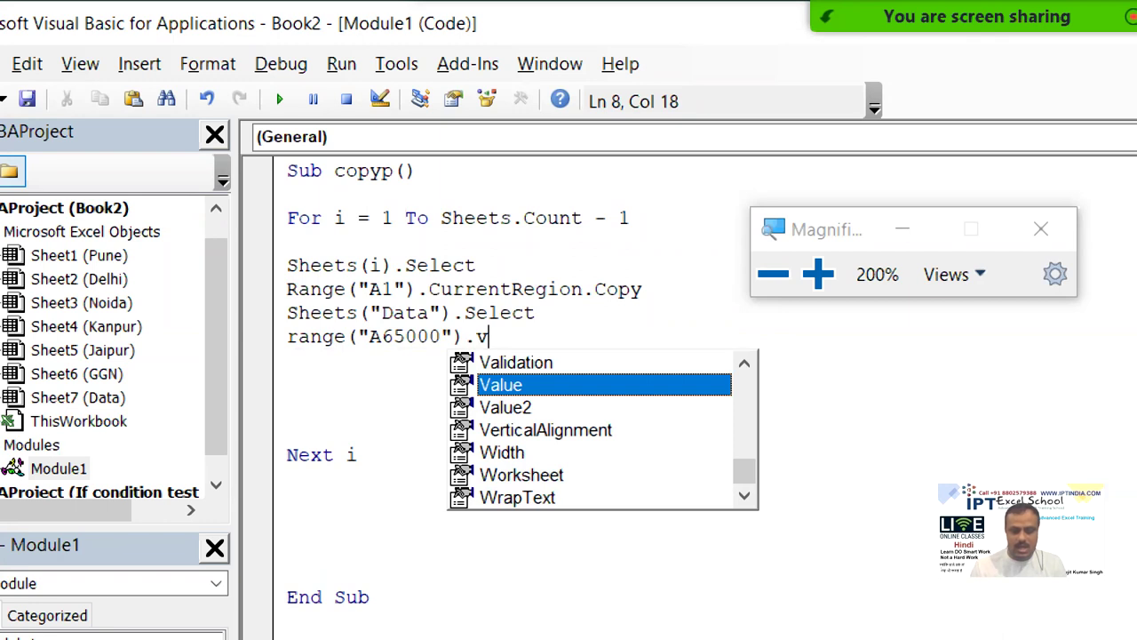
{"action": "type", "text": "\\e"}
{"action": "key", "text": "BackSpace"}
{"action": "key", "text": "BackSpace"}
{"action": "key", "text": "BackSpace"}
{"action": "key", "text": "BackSpace"}
{"action": "key", "text": "BackSpace"}
{"action": "key", "text": "BackSpace"}
{"action": "key", "text": "BackSpace"}
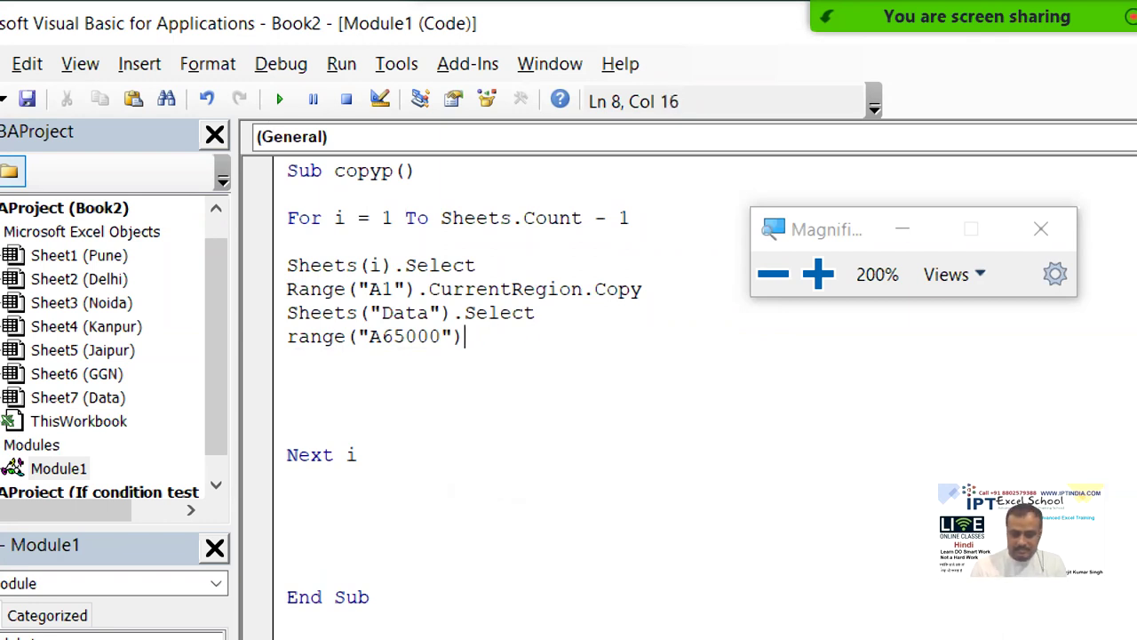
{"action": "type", "text": ".e"}
{"action": "key", "text": "Down"}
{"action": "key", "text": "Tab"}
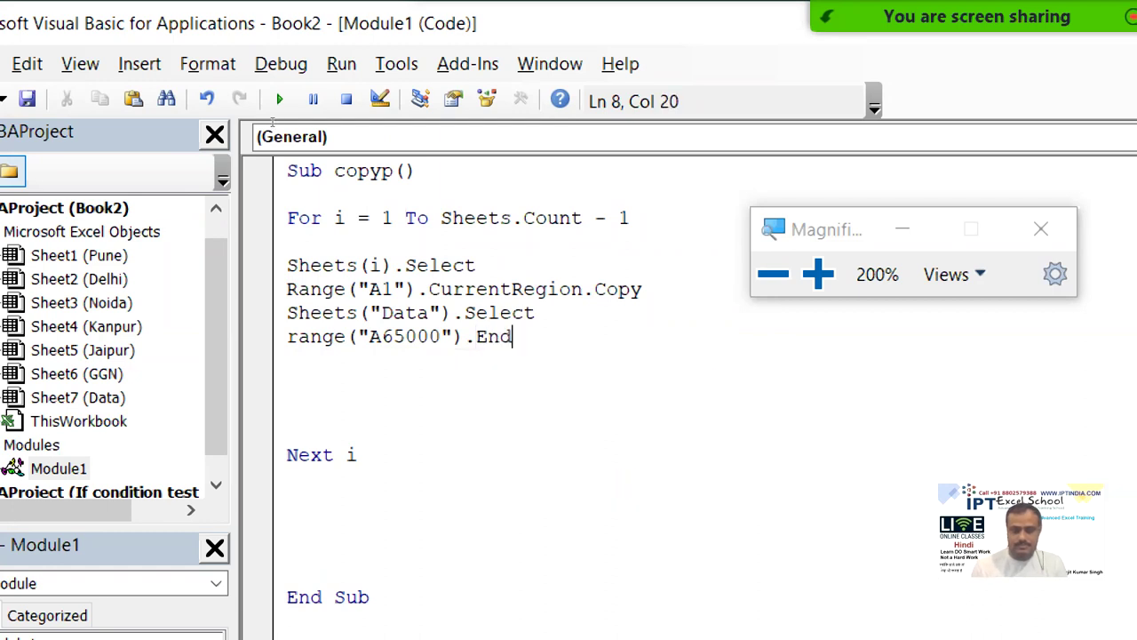
{"action": "type", "text": "("}
{"action": "key", "text": "Down"}
{"action": "key", "text": "Down"}
{"action": "key", "text": "Tab"}
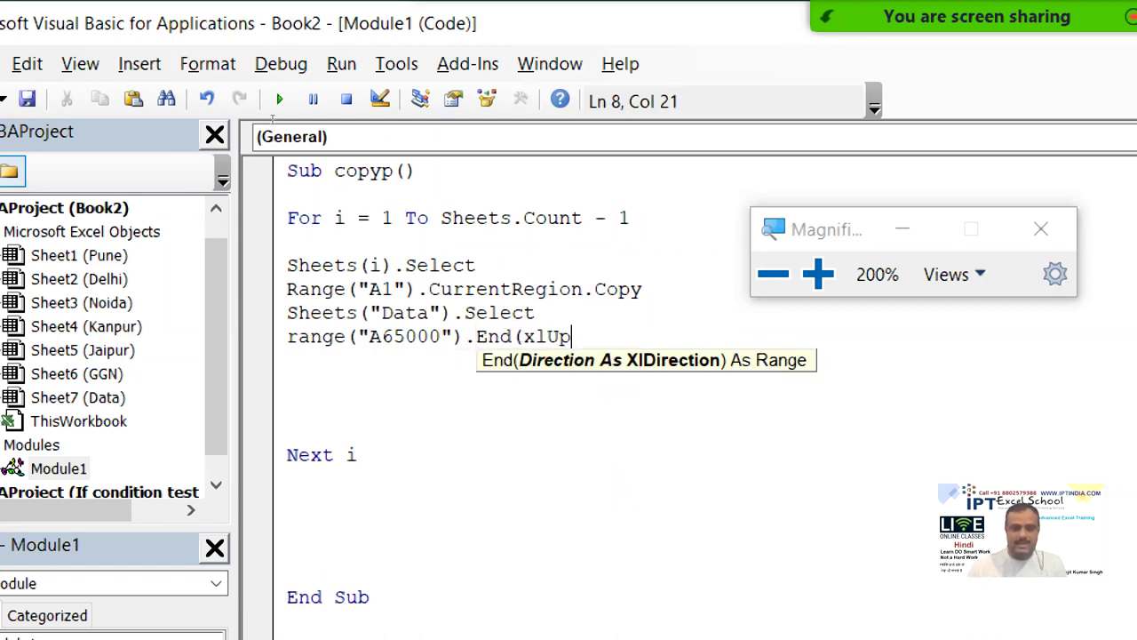
{"action": "type", "text": ")."}
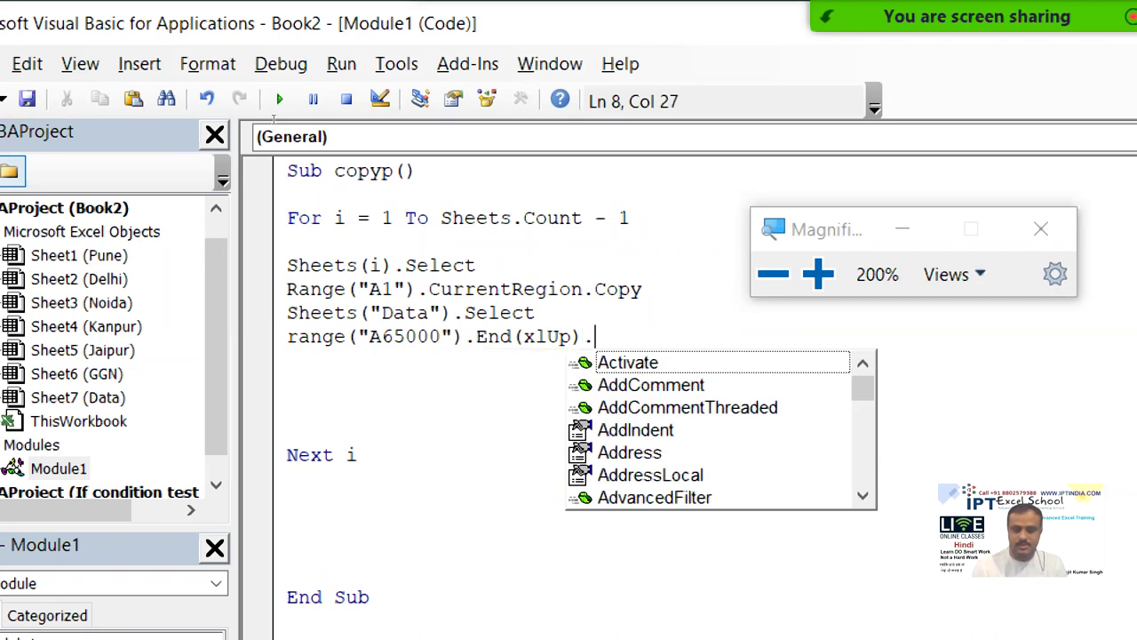
{"action": "type", "text": "of"}
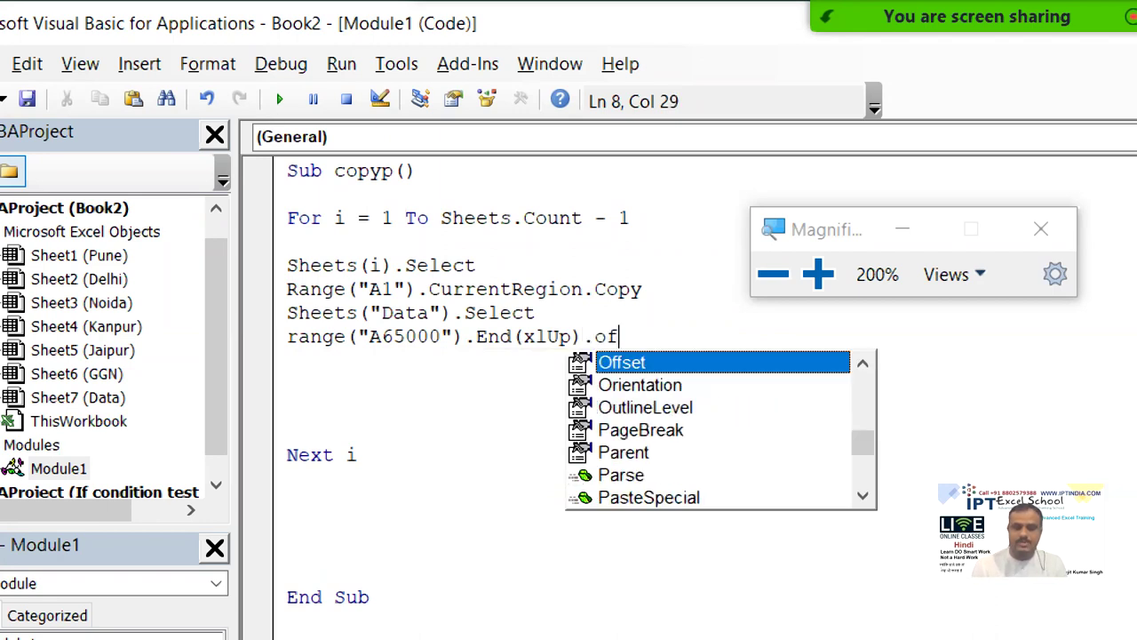
{"action": "key", "text": "Tab"}
{"action": "type", "text": "(1"}
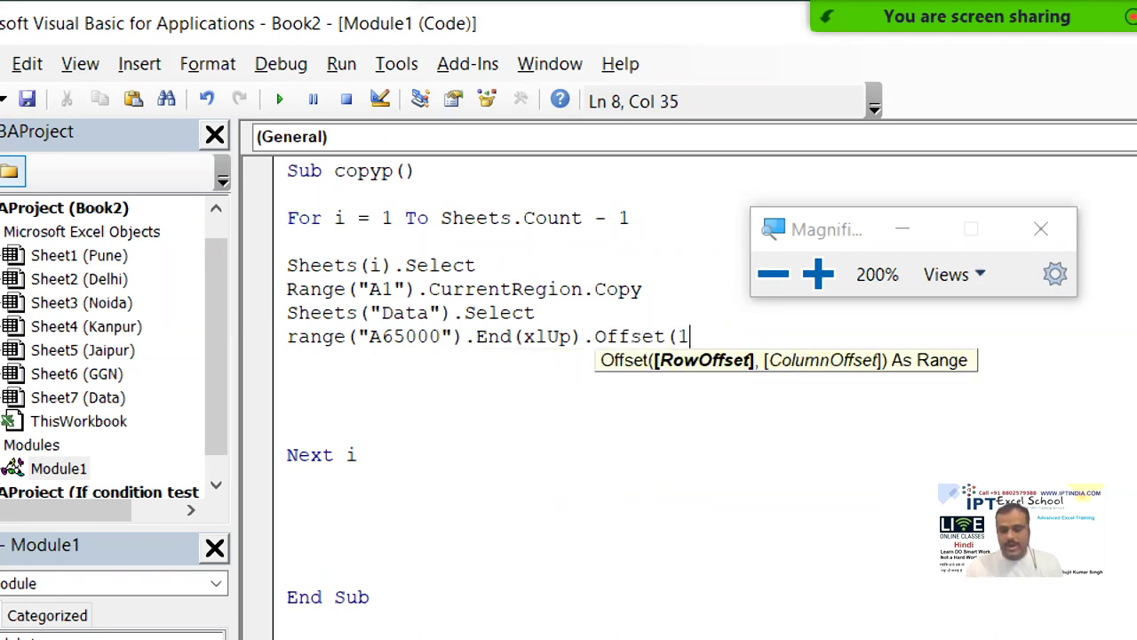
{"action": "type", "text": ",0).p"}
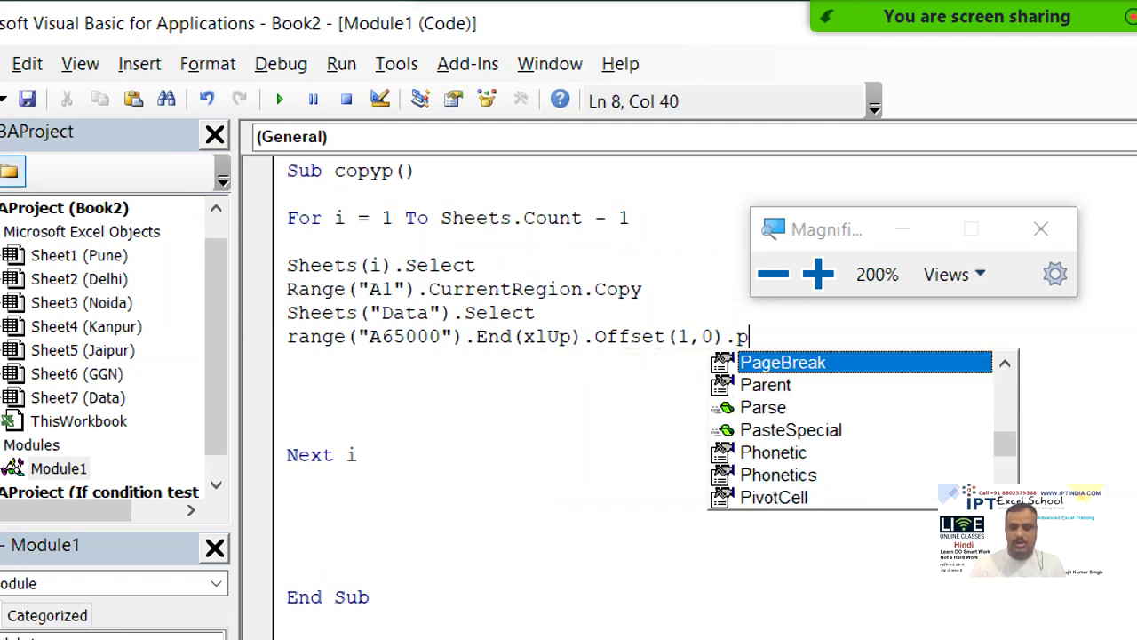
{"action": "key", "text": "Down"}
{"action": "key", "text": "Down"}
{"action": "key", "text": "Down"}
{"action": "key", "text": "Tab"}
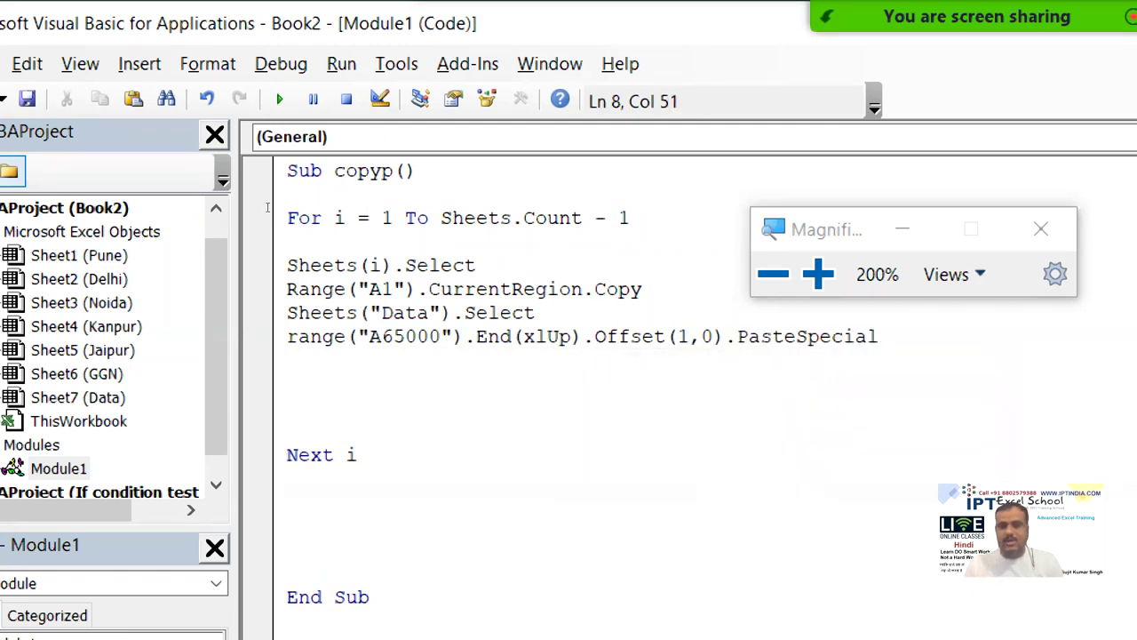
{"action": "left_click", "coordinate": [294, 407]}
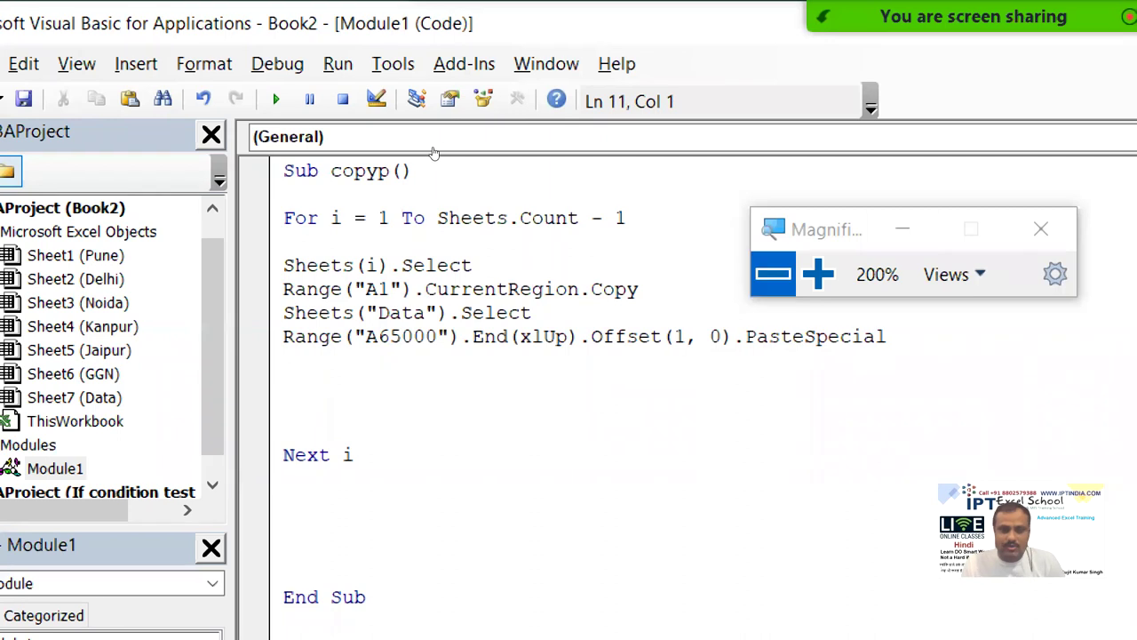
{"action": "left_click", "coordinate": [772, 273]}
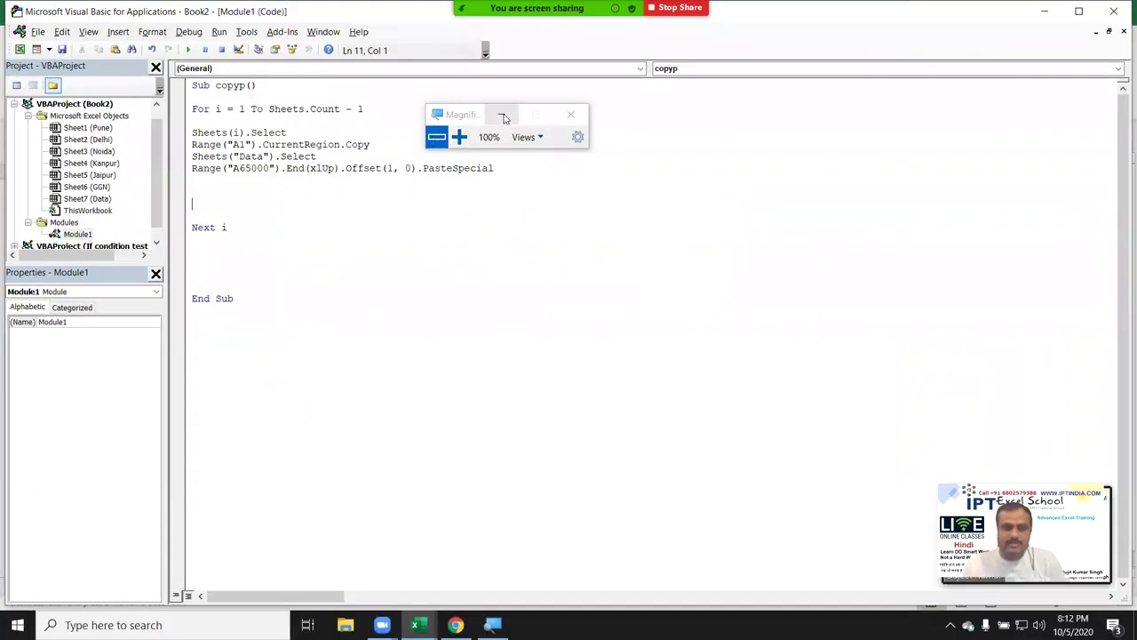
Change Sheets(i) to Sheets(1) in the sheet-select line.
{"action": "left_click_drag", "start_coordinate": [504, 118], "coordinate": [638, 186]}
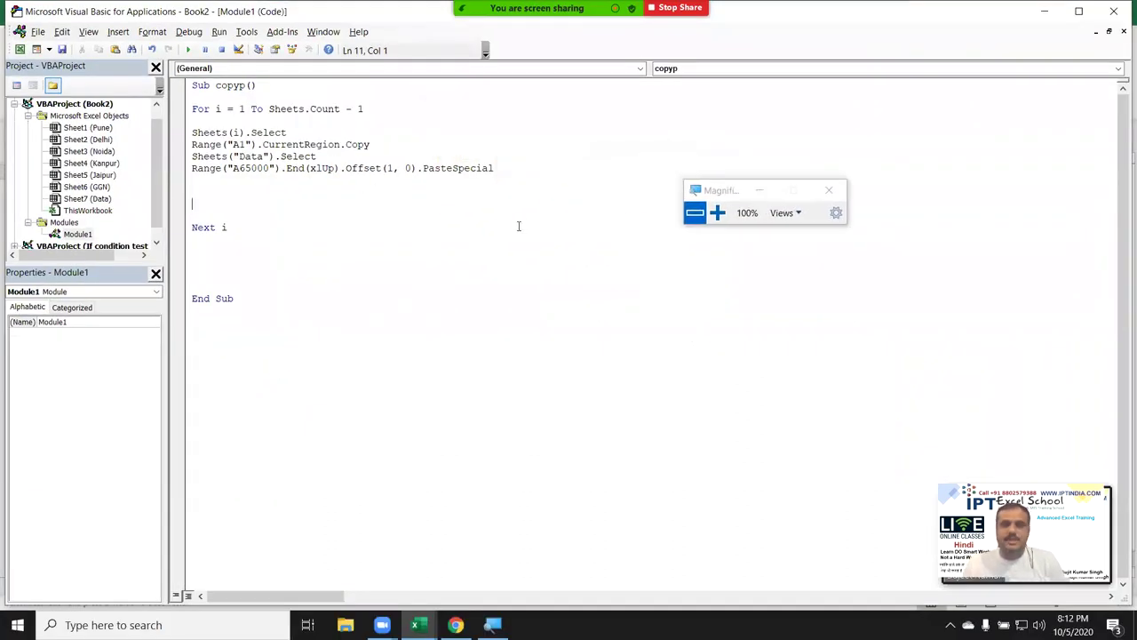
{"action": "double_click", "coordinate": [217, 110]}
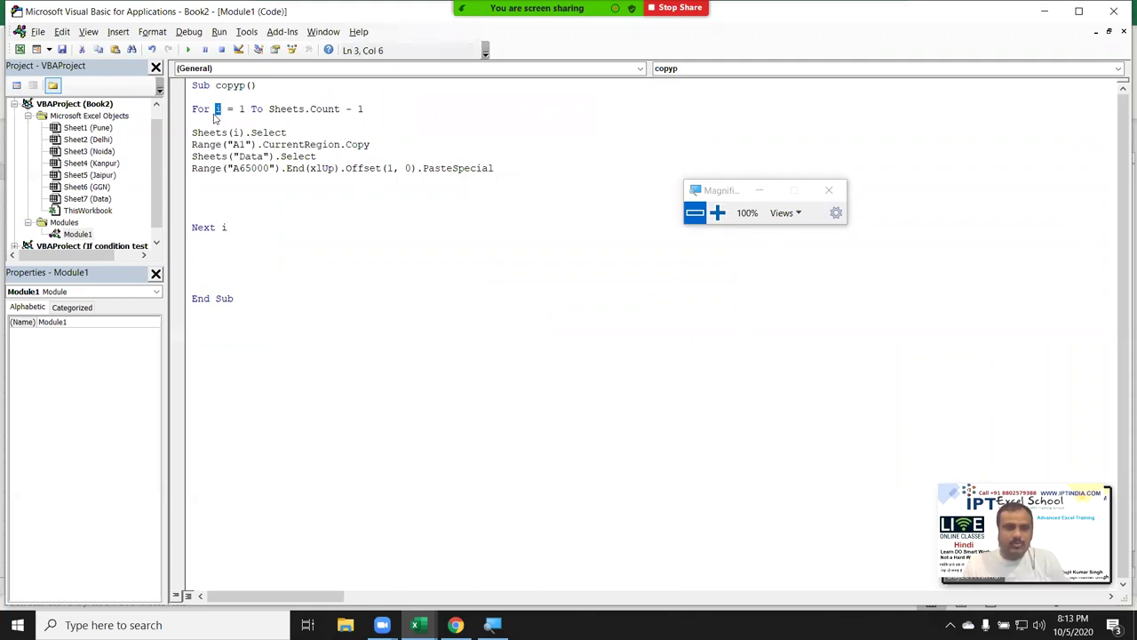
{"action": "left_click", "coordinate": [210, 122]}
{"action": "key", "text": "Return"}
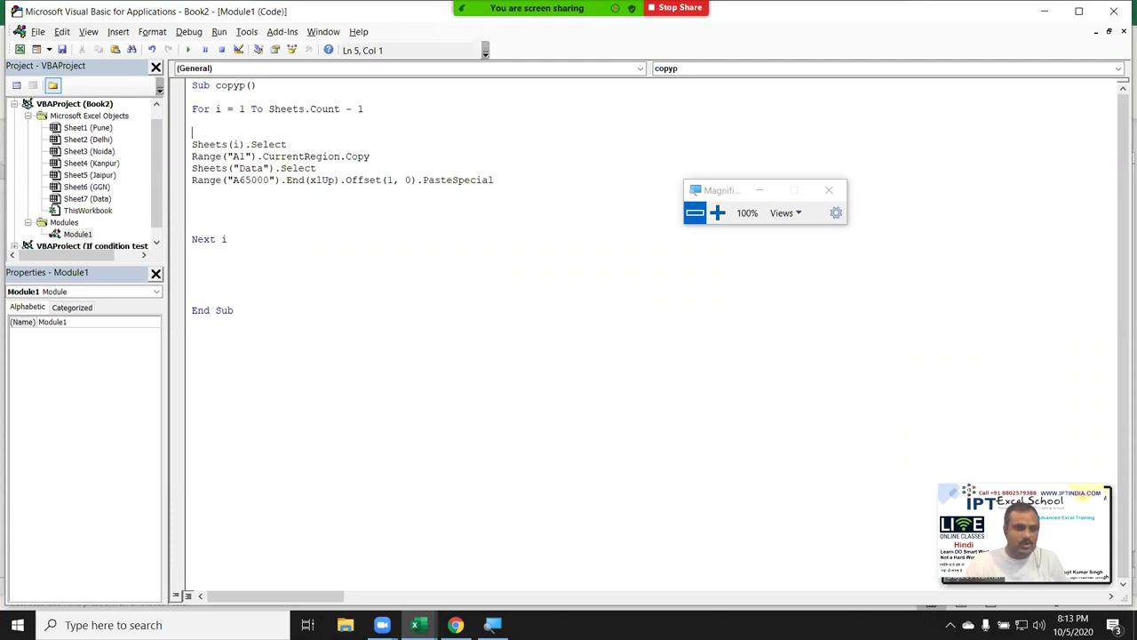
{"action": "double_click", "coordinate": [237, 144]}
{"action": "type", "text": "1"}
Delete the Next i and For lines, then switch back to Excel.
{"action": "mouse_move", "coordinate": [206, 180]}
{"action": "left_mouse_down"}
{"action": "mouse_move", "coordinate": [269, 204]}
{"action": "mouse_move", "coordinate": [190, 239]}
{"action": "left_mouse_up"}
{"action": "key", "text": "ctrl+x"}
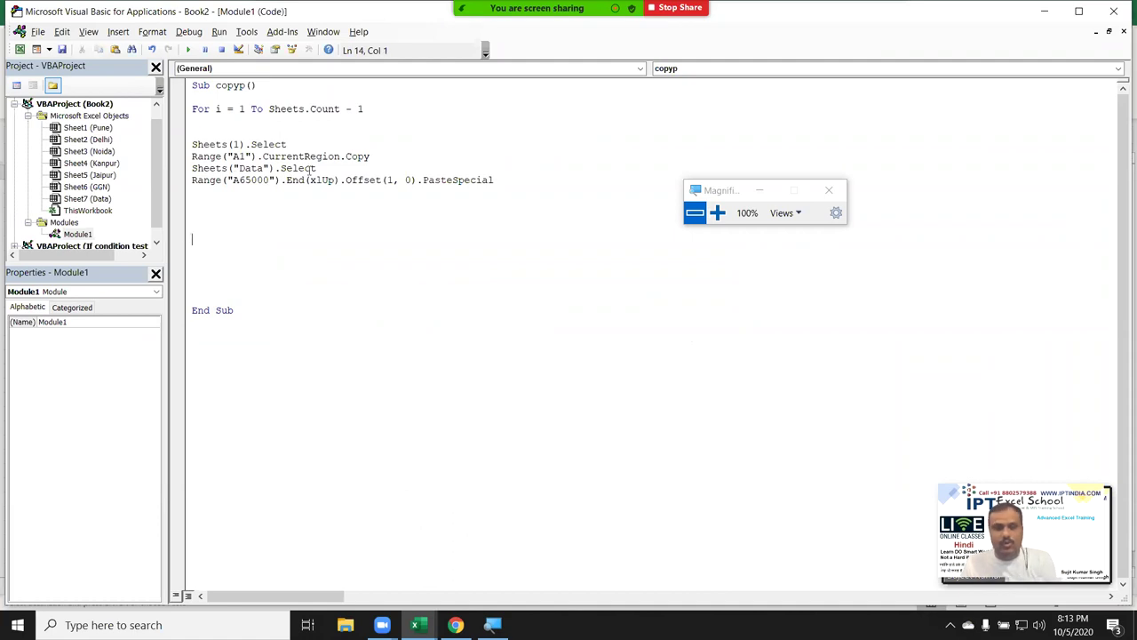
{"action": "left_click_drag", "start_coordinate": [385, 110], "coordinate": [190, 109]}
{"action": "type", "text": "F"}
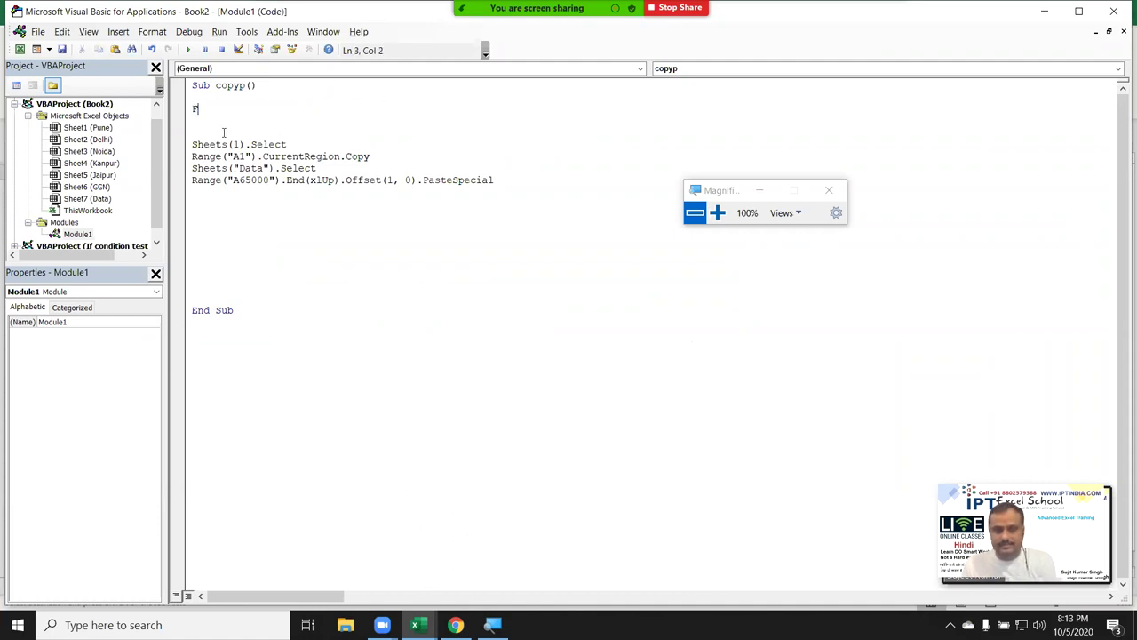
{"action": "key", "text": "BackSpace"}
{"action": "left_click", "coordinate": [234, 144]}
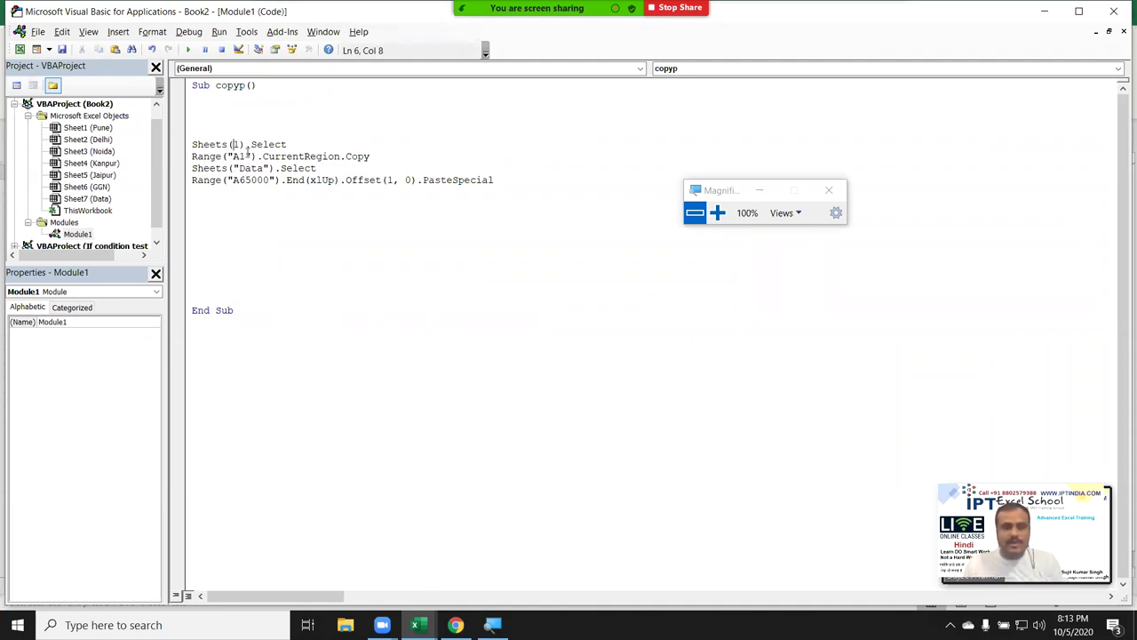
{"action": "key", "text": "alt+F11"}
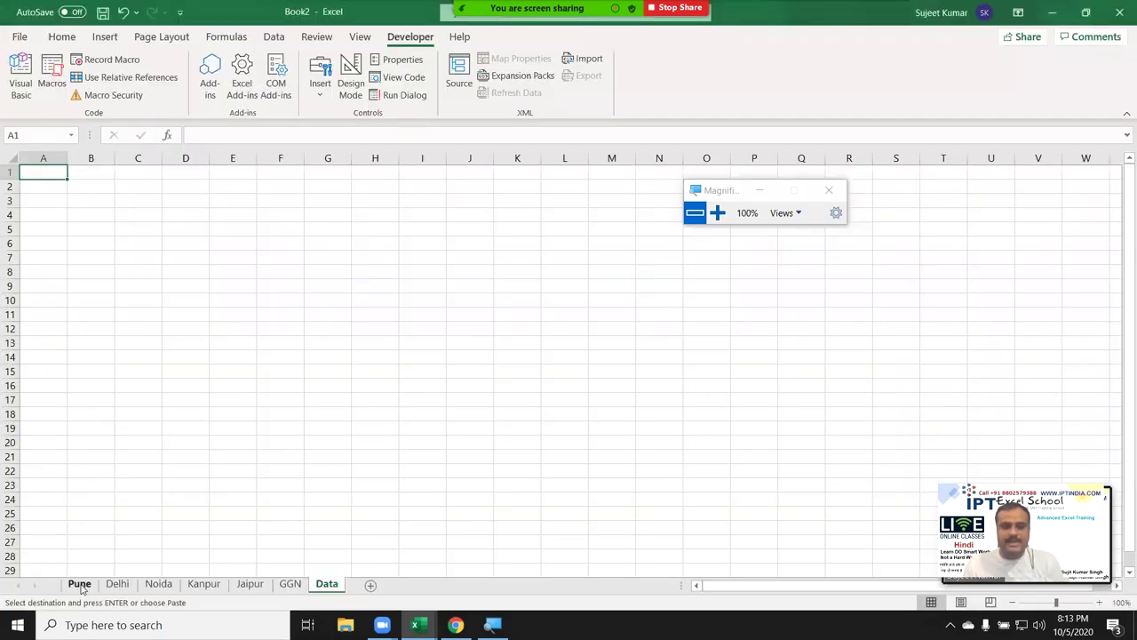
On the Pune sheet, select the whole table from A1 to its last cell.
{"action": "left_click", "coordinate": [80, 585]}
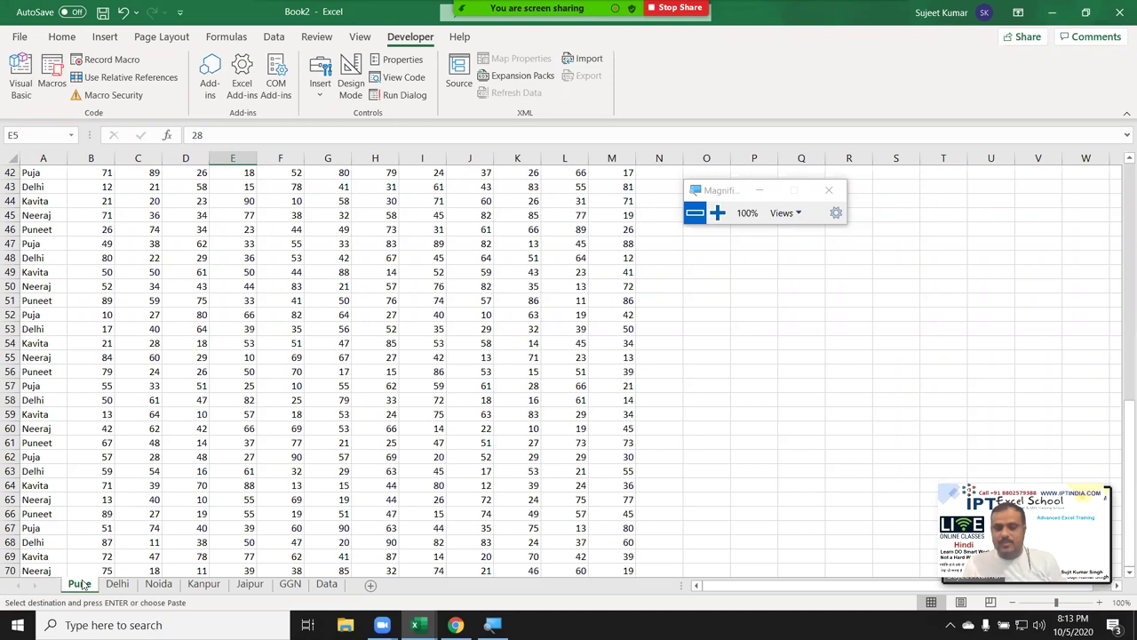
{"action": "key", "text": "alt+F11"}
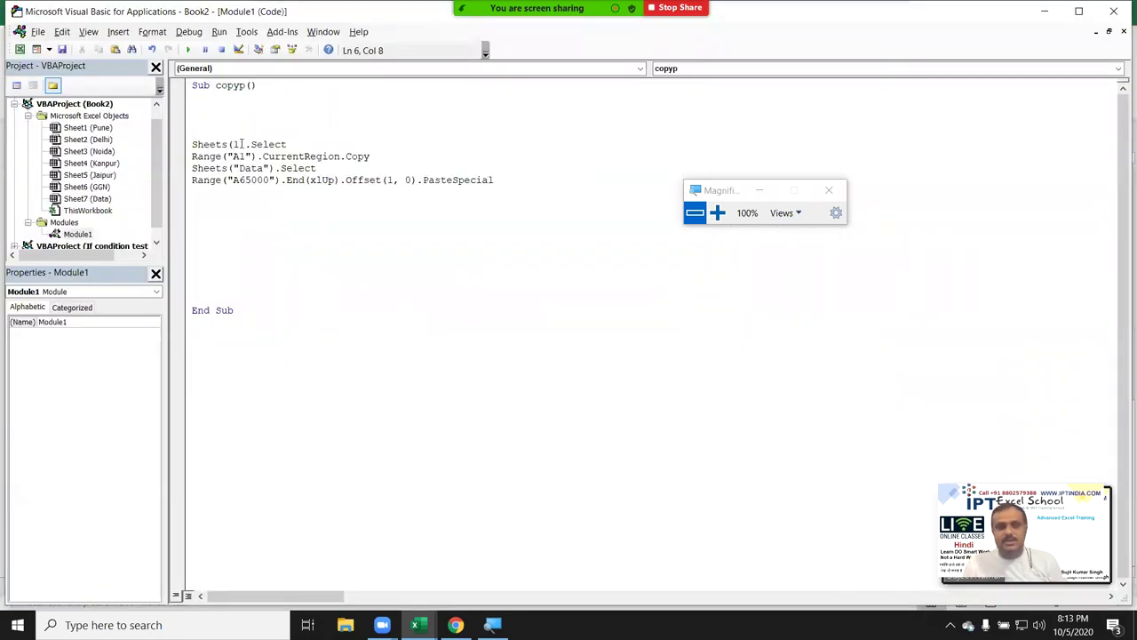
{"action": "double_click", "coordinate": [235, 144]}
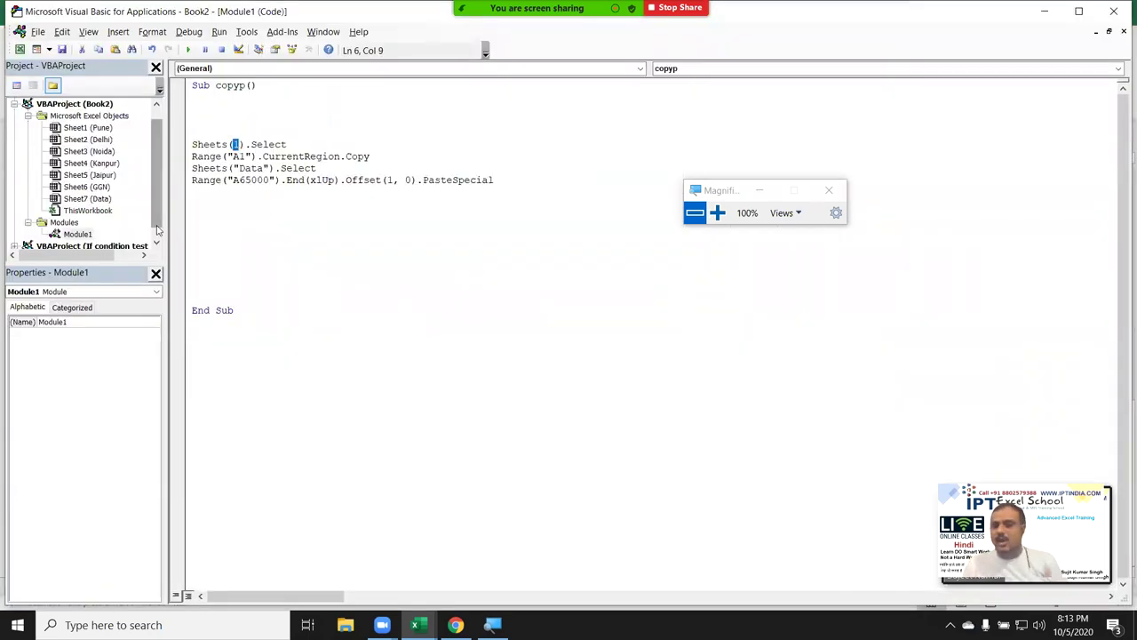
{"action": "key", "text": "alt+F11"}
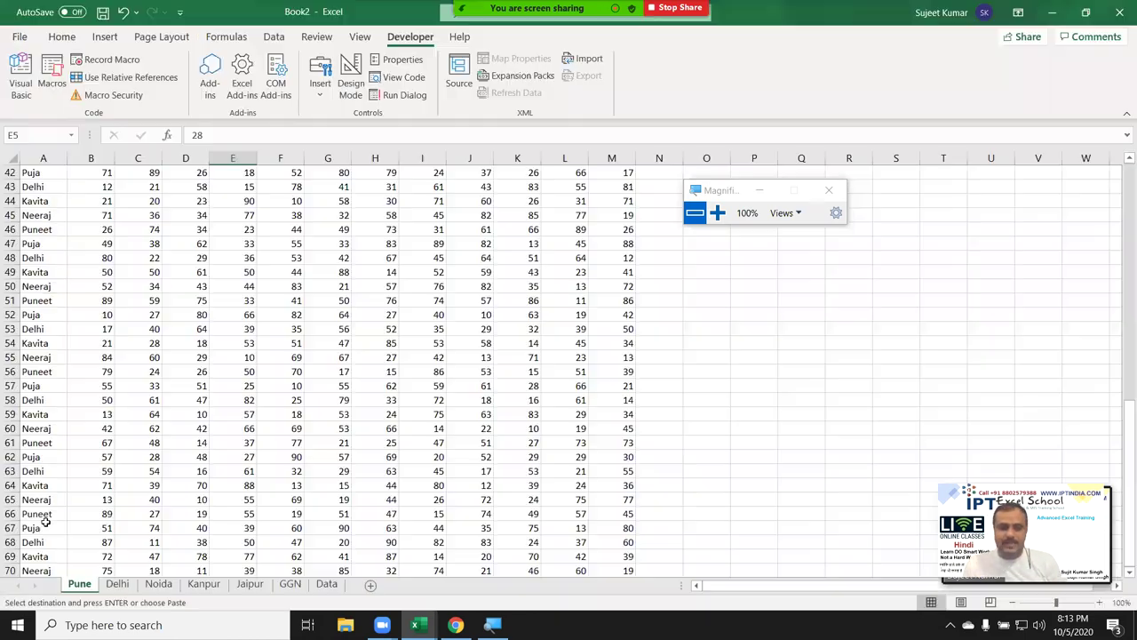
{"action": "scroll", "coordinate": [44, 284], "scroll_direction": "up", "scroll_amount": 5}
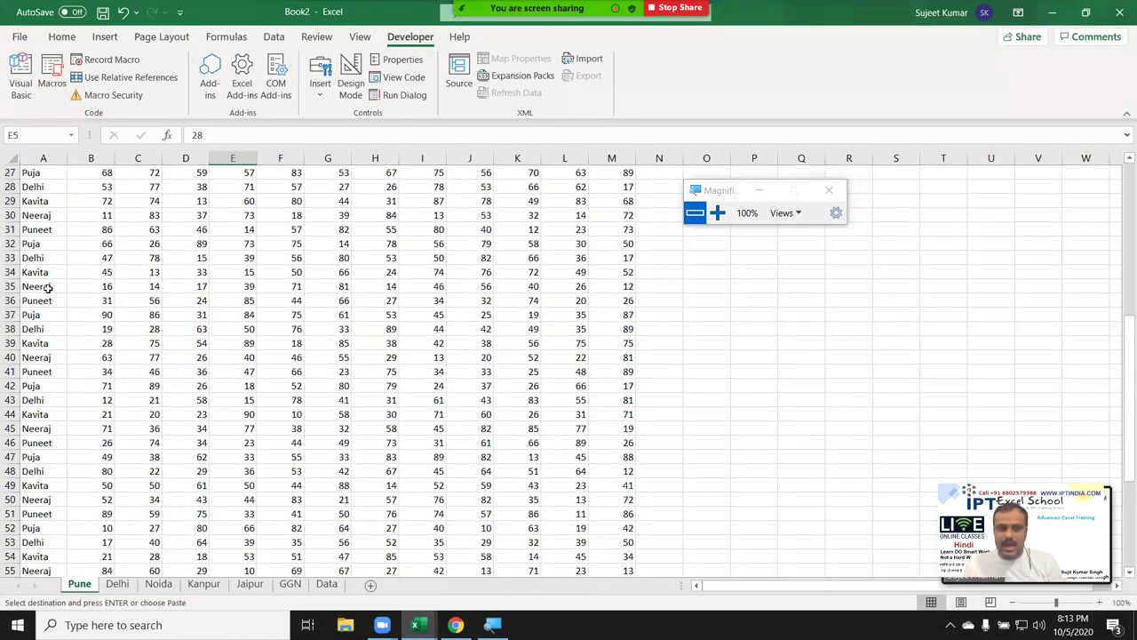
{"action": "left_click", "coordinate": [44, 284]}
{"action": "key", "text": "ctrl+Home"}
{"action": "scroll", "coordinate": [49, 287], "scroll_direction": "up", "scroll_amount": 2}
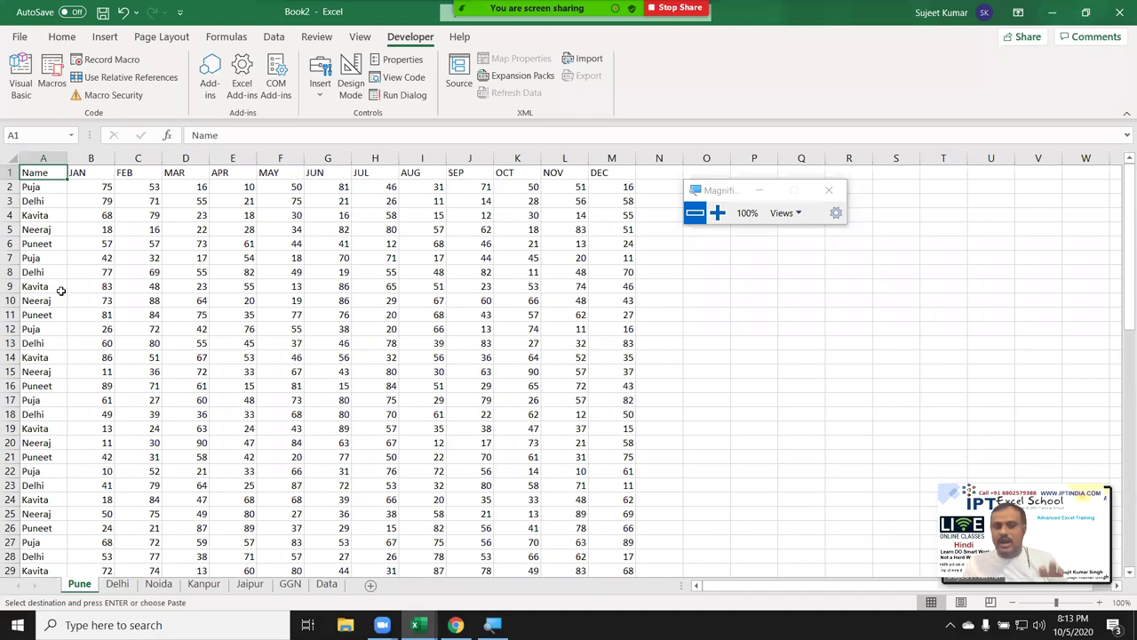
{"action": "key", "text": "ctrl+shift+End"}
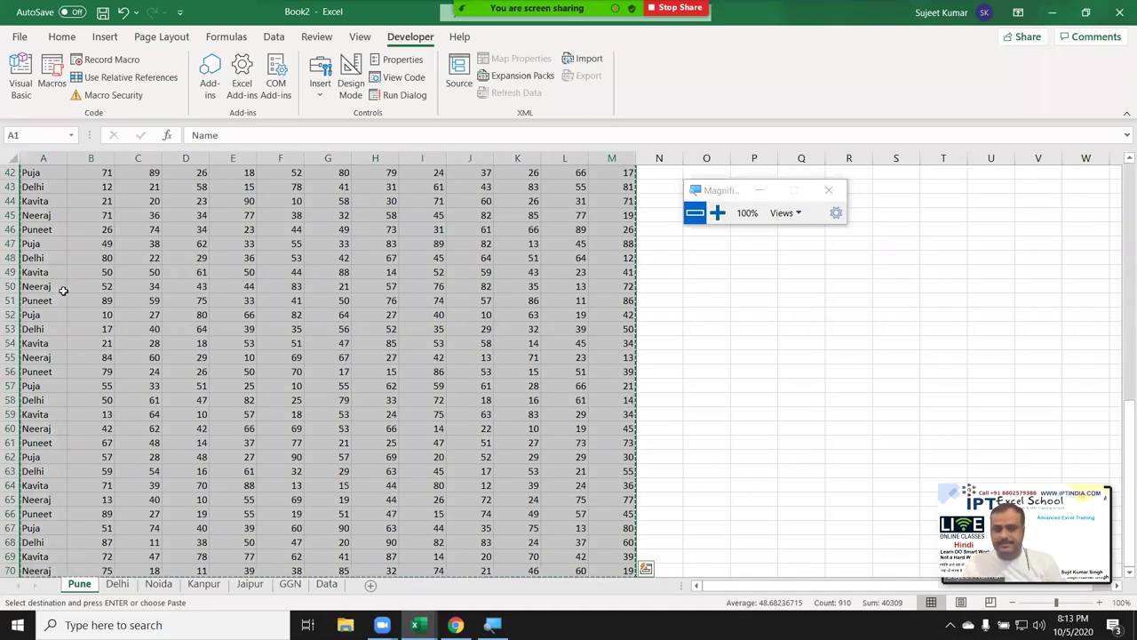
Compare the Range("A1").CurrentRegion.Copy line with the copied Pune table.
{"action": "key", "text": "alt+F11"}
{"action": "double_click", "coordinate": [209, 156]}
{"action": "left_click", "coordinate": [245, 156]}
{"action": "left_click", "coordinate": [273, 156]}
{"action": "double_click", "coordinate": [345, 156]}
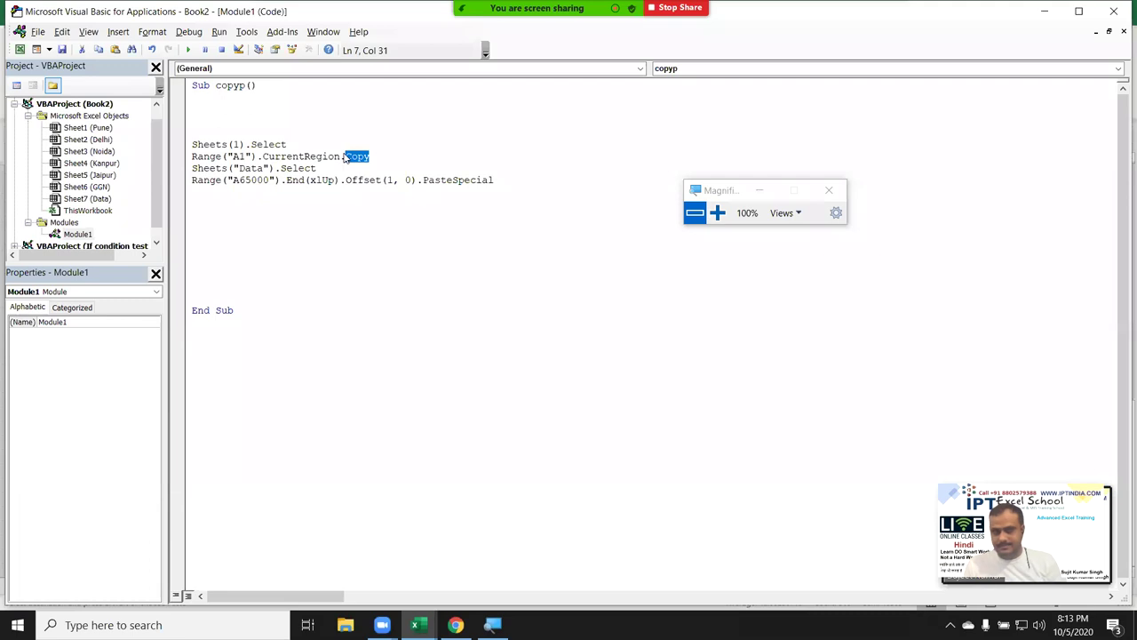
{"action": "left_click", "coordinate": [317, 159]}
{"action": "key", "text": "alt+F11"}
On the Data sheet, jump to cell A5000 via the Name Box, then back to the top.
{"action": "left_click", "coordinate": [325, 585]}
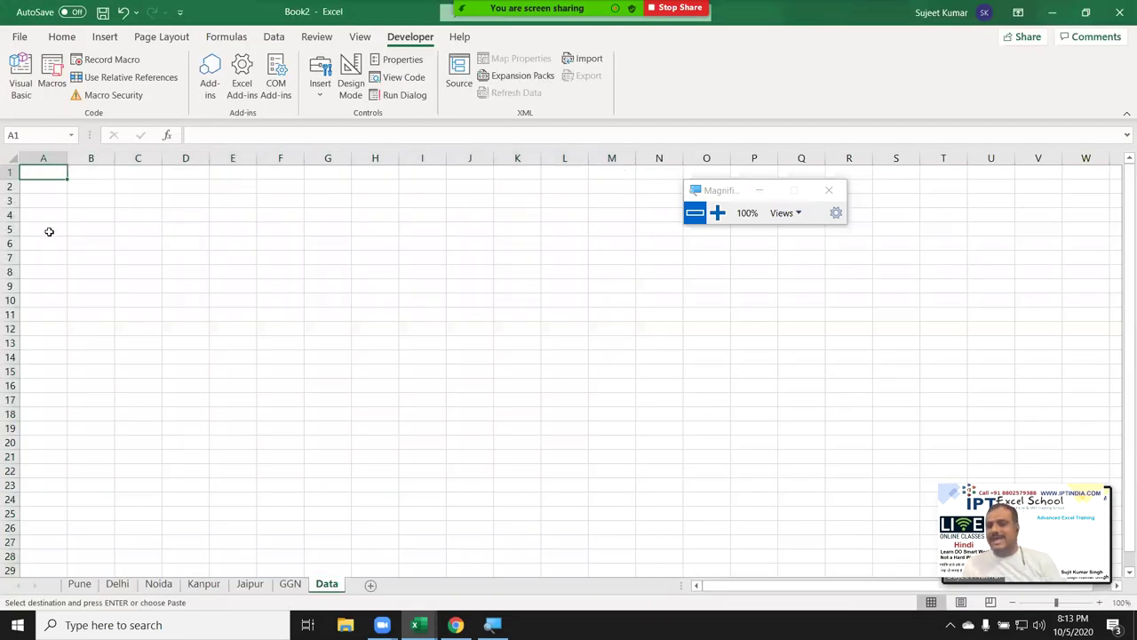
{"action": "left_click", "coordinate": [15, 135]}
{"action": "type", "text": "a"}
{"action": "type", "text": "5000"}
{"action": "key", "text": "Return"}
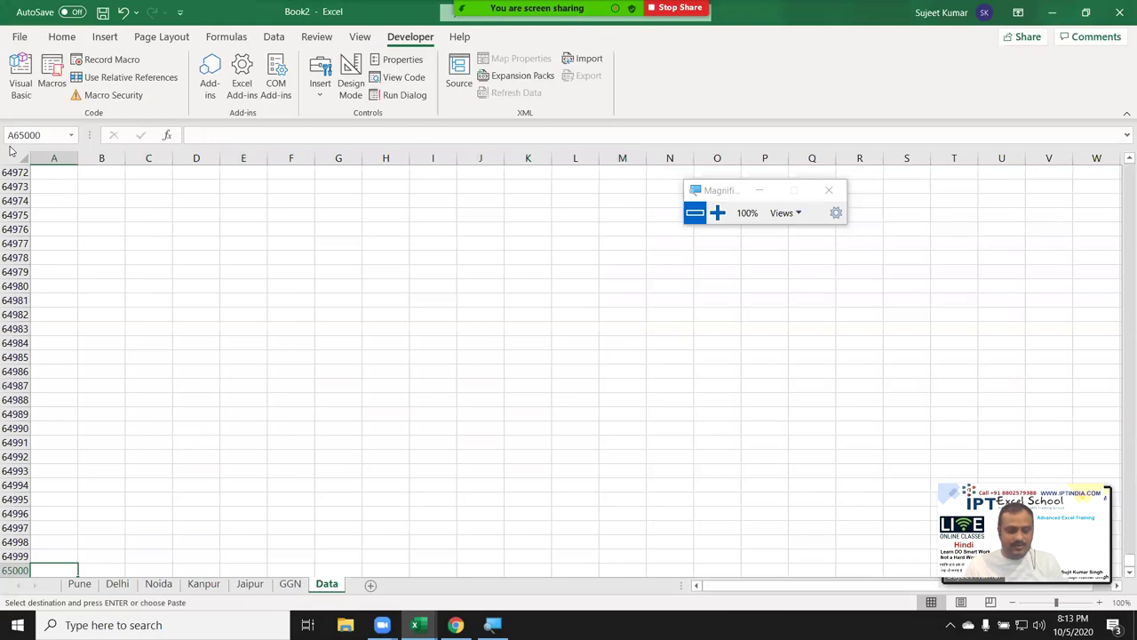
{"action": "key", "text": "ctrl+Home"}
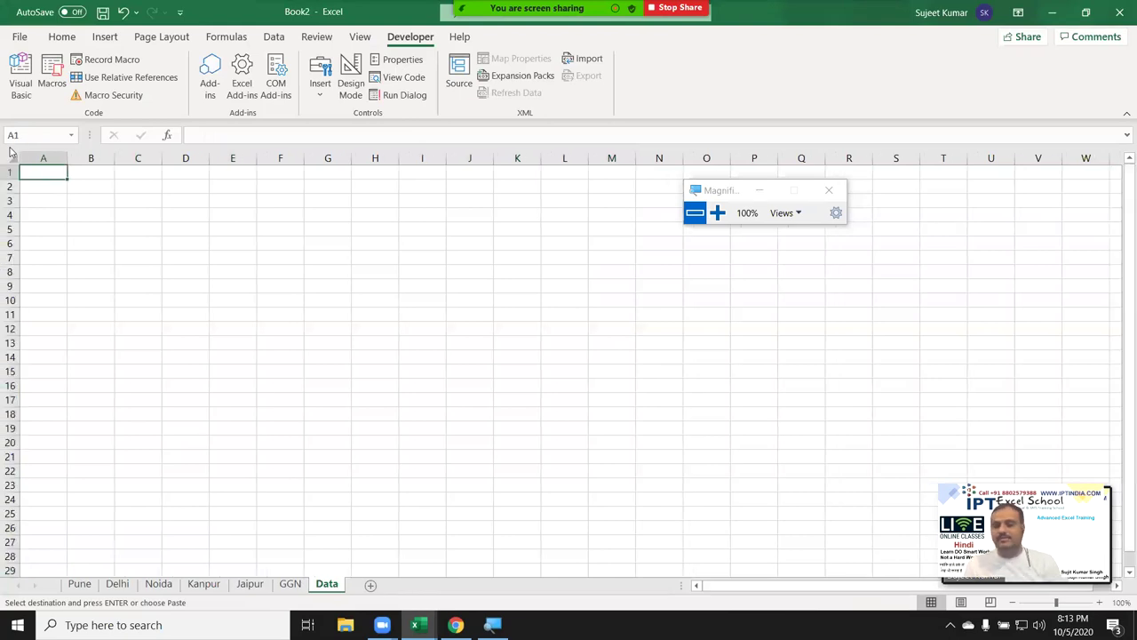
Run copyp with F5 and view the pasted Pune table on Data.
{"action": "key", "text": "alt+F11"}
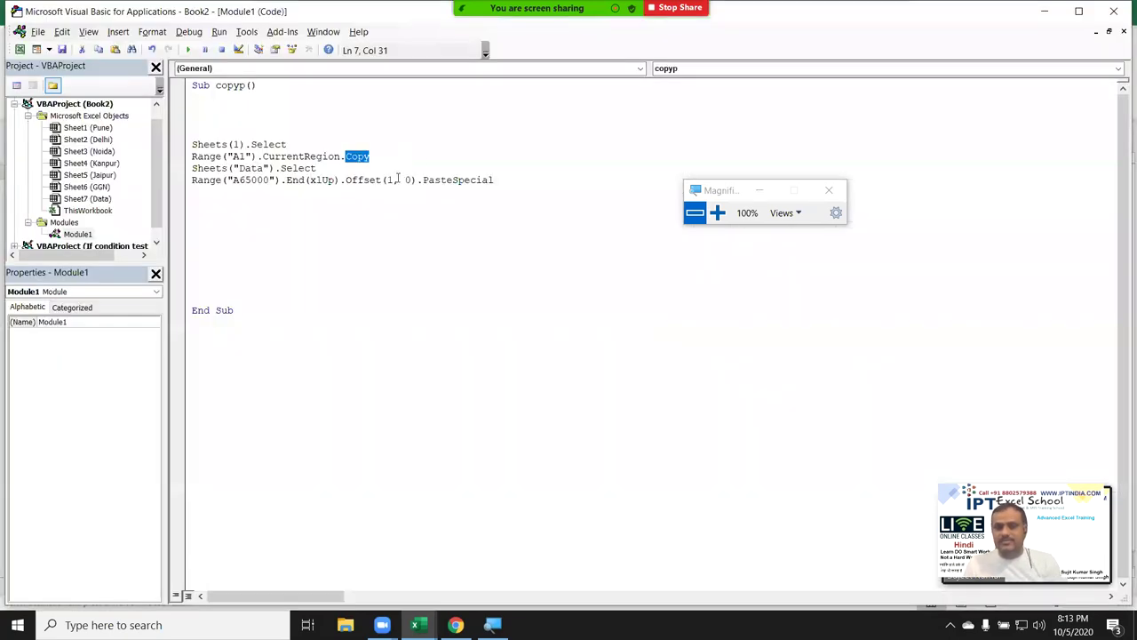
{"action": "double_click", "coordinate": [388, 179]}
{"action": "key", "text": "F5"}
{"action": "key", "text": "alt+F11"}
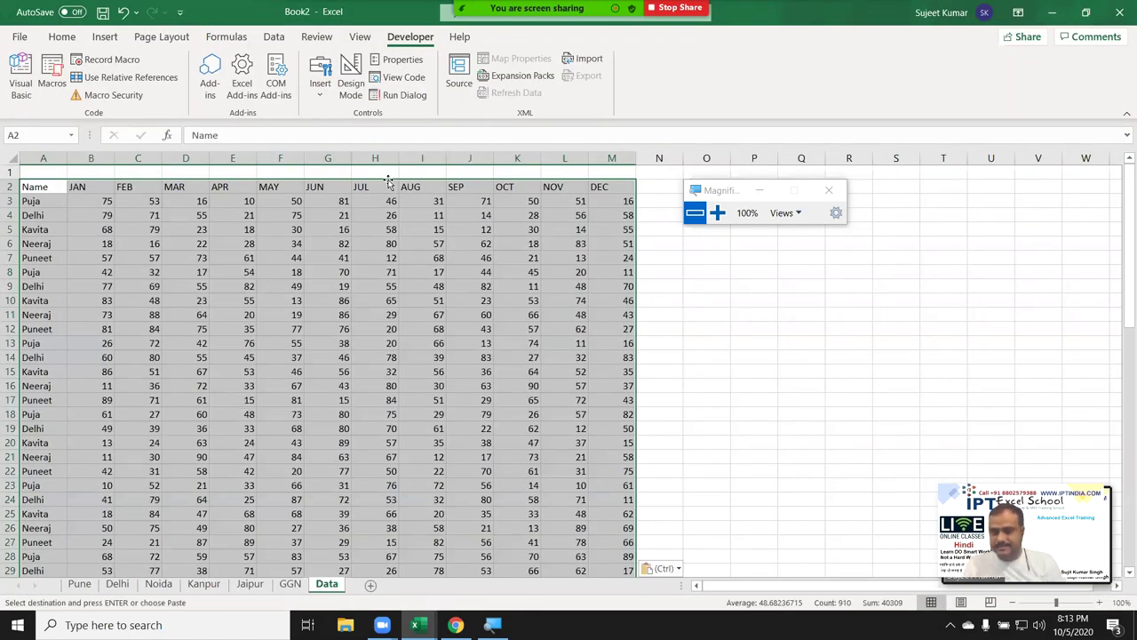
Delete the test-pasted Pune table from Data and review copyp's four code lines.
{"action": "key", "text": "Delete"}
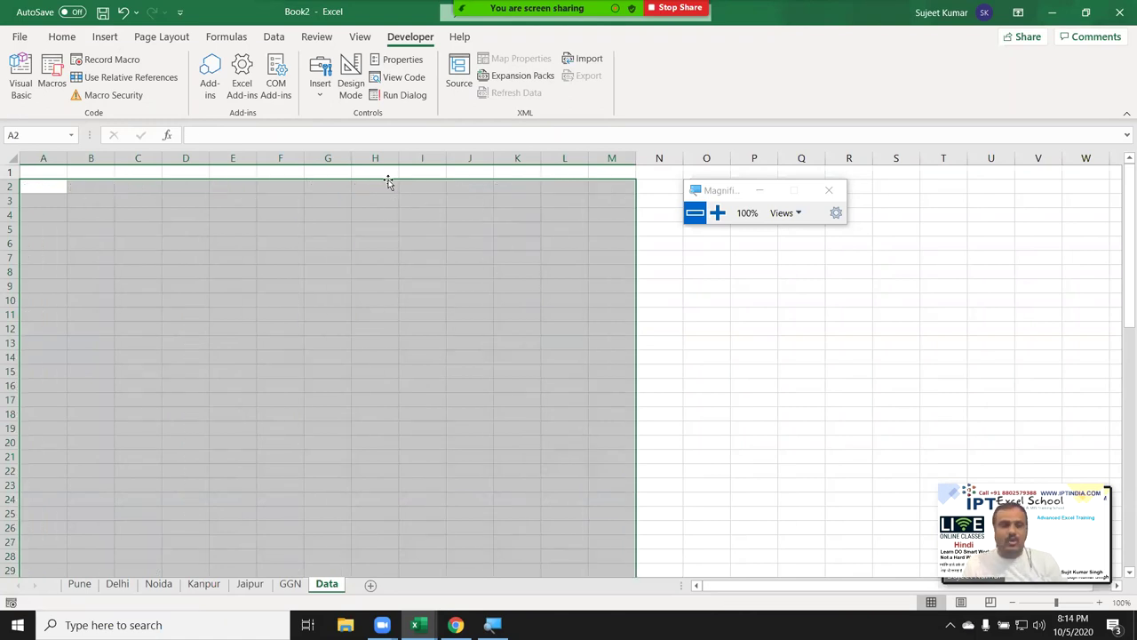
{"action": "key", "text": "alt+F11"}
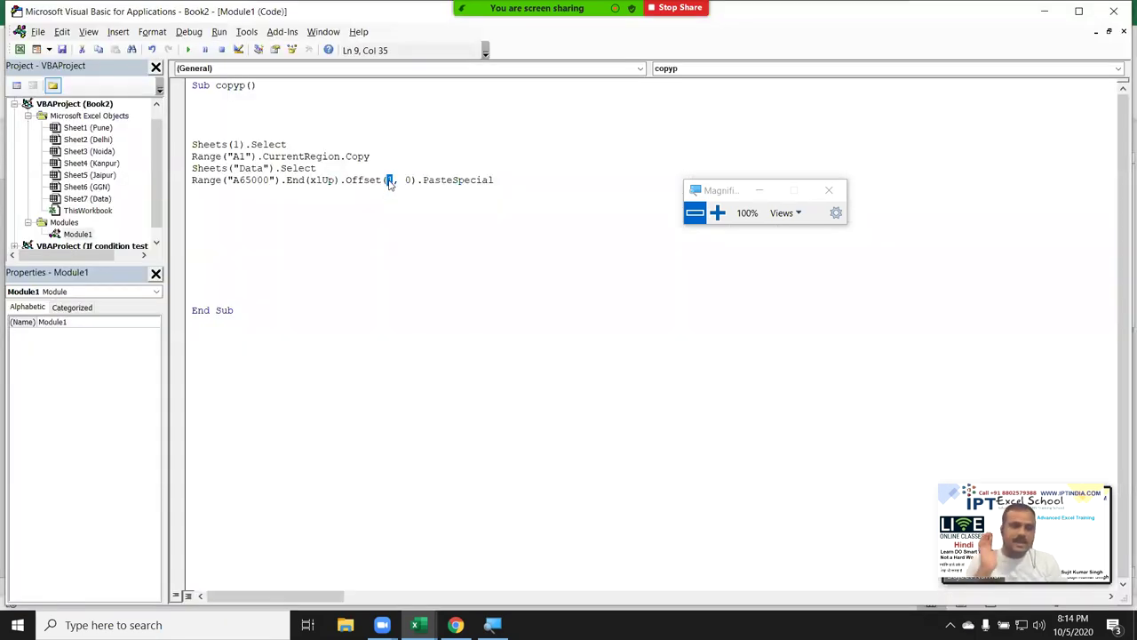
{"action": "key", "text": "Up"}
{"action": "key", "text": "Up"}
{"action": "key", "text": "Up"}
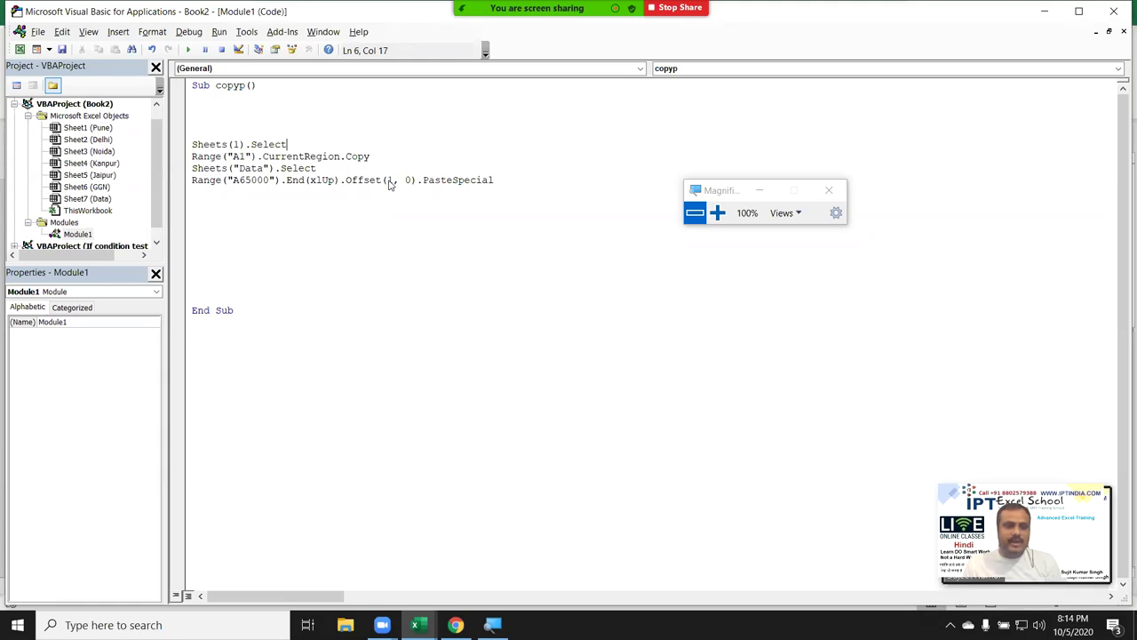
{"action": "key", "text": "Down"}
{"action": "key", "text": "shift+Down"}
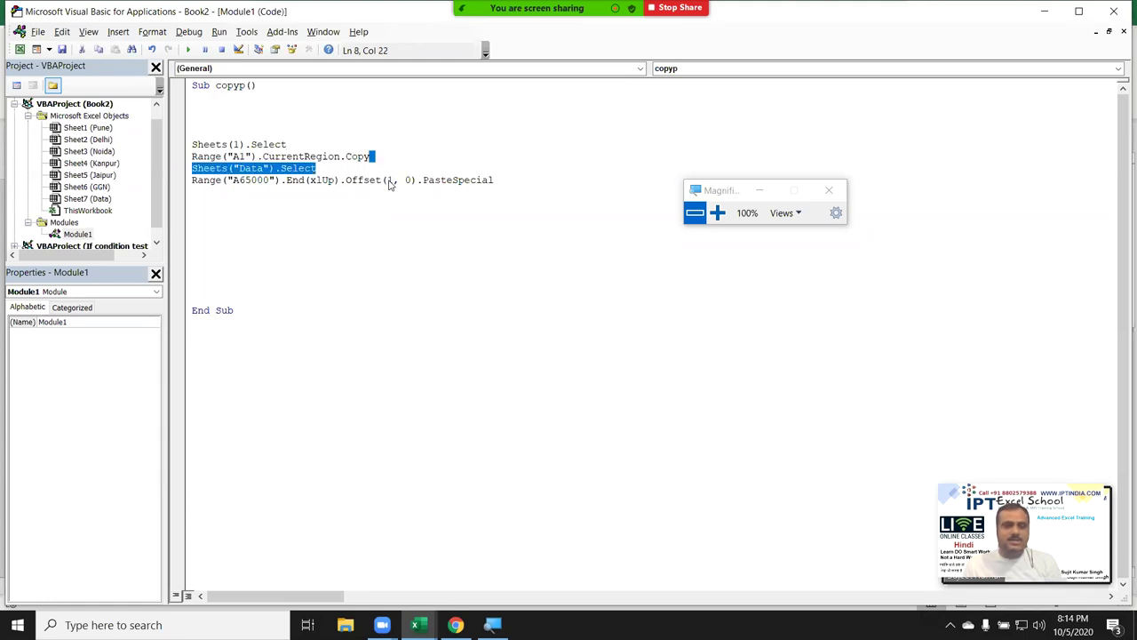
{"action": "left_click", "coordinate": [389, 180]}
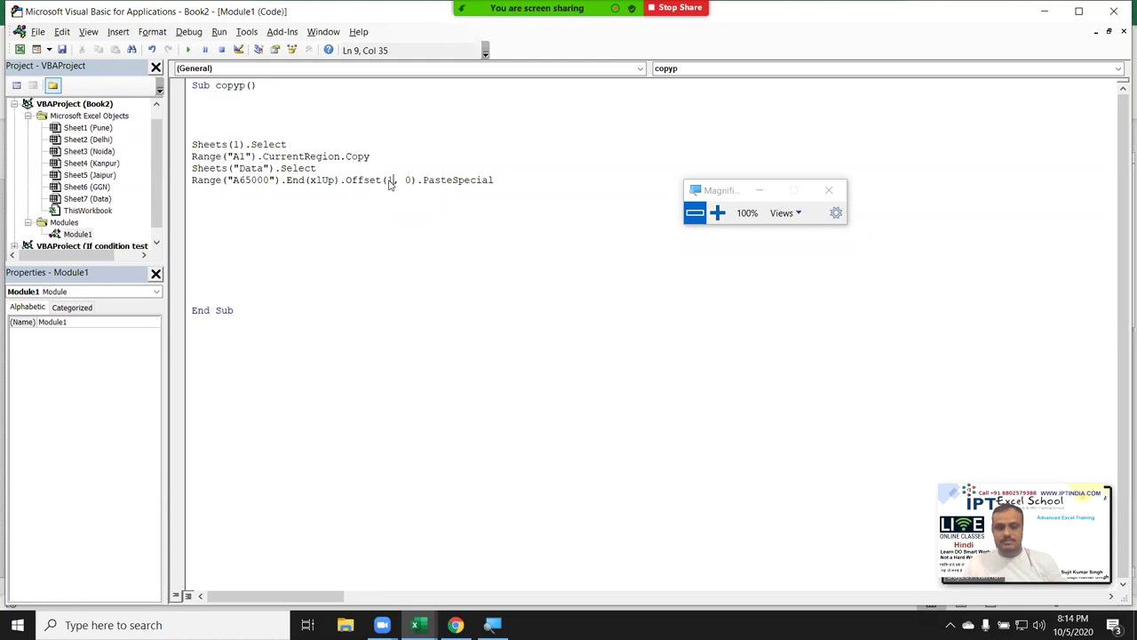
{"action": "key", "text": "Up"}
{"action": "key", "text": "Up"}
{"action": "key", "text": "Up"}
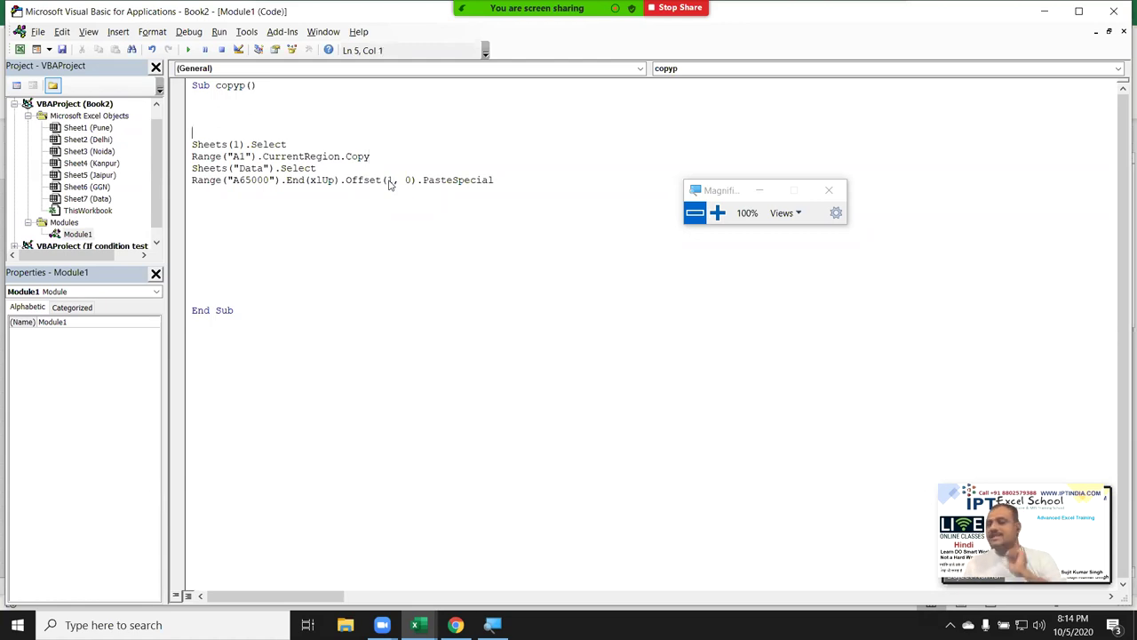
Add For i = 1 To 6 above the four copy-paste lines and Next i below them.
{"action": "key", "text": "Return"}
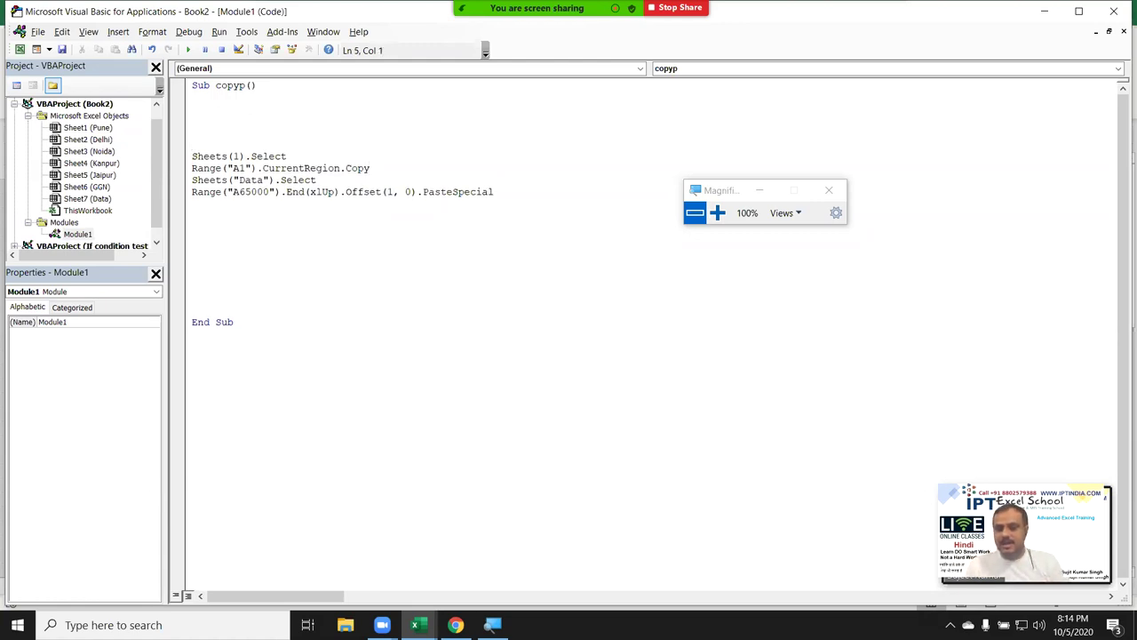
{"action": "type", "text": "f"}
{"action": "type", "text": "i = 1 to"}
{"action": "key", "text": "alt+F11"}
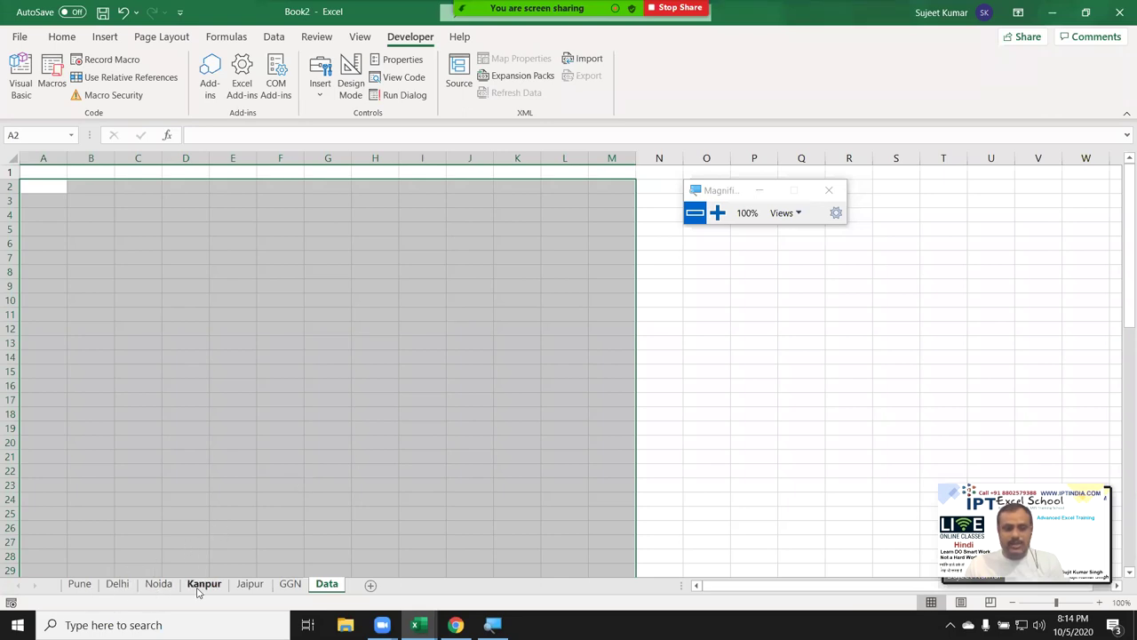
{"action": "key", "text": "alt+F11"}
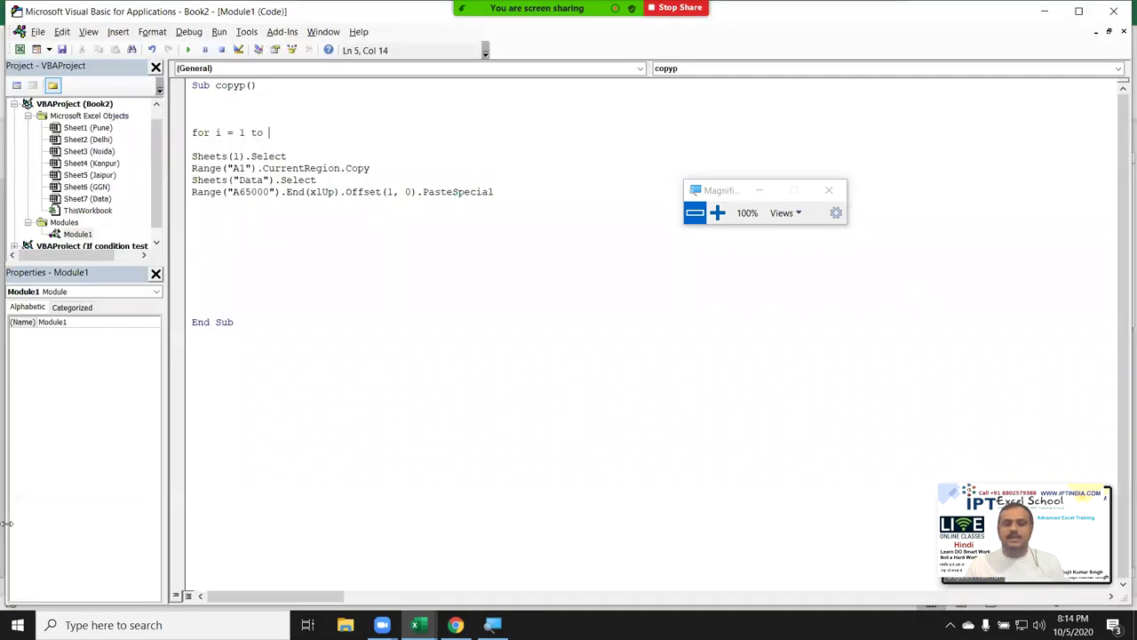
{"action": "type", "text": "6"}
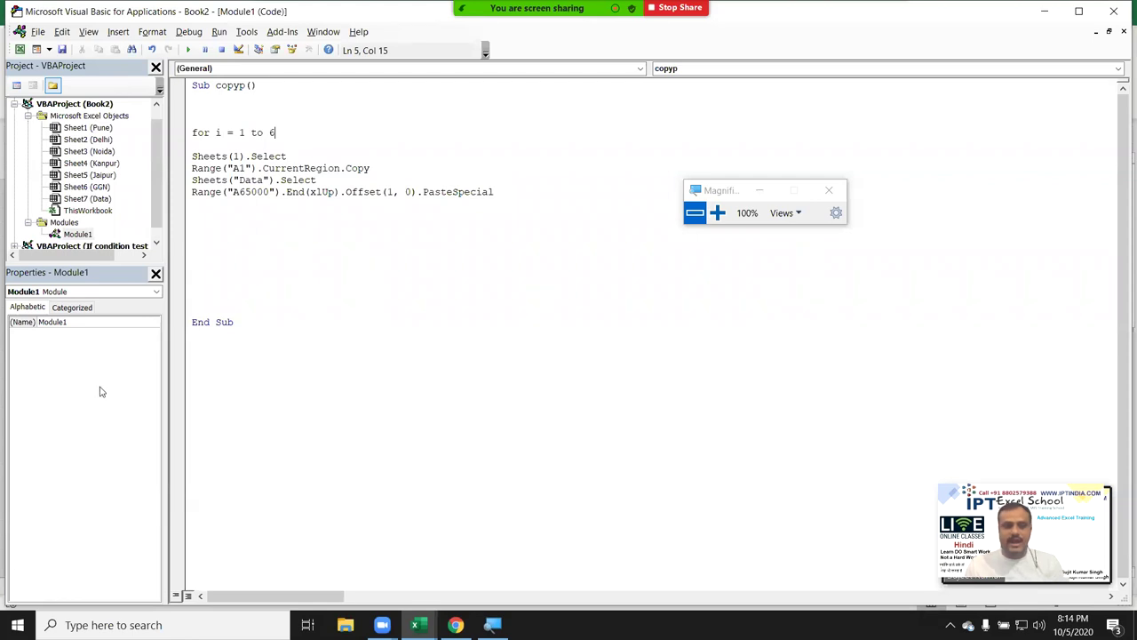
{"action": "left_click", "coordinate": [203, 228]}
{"action": "type", "text": "xt i"}
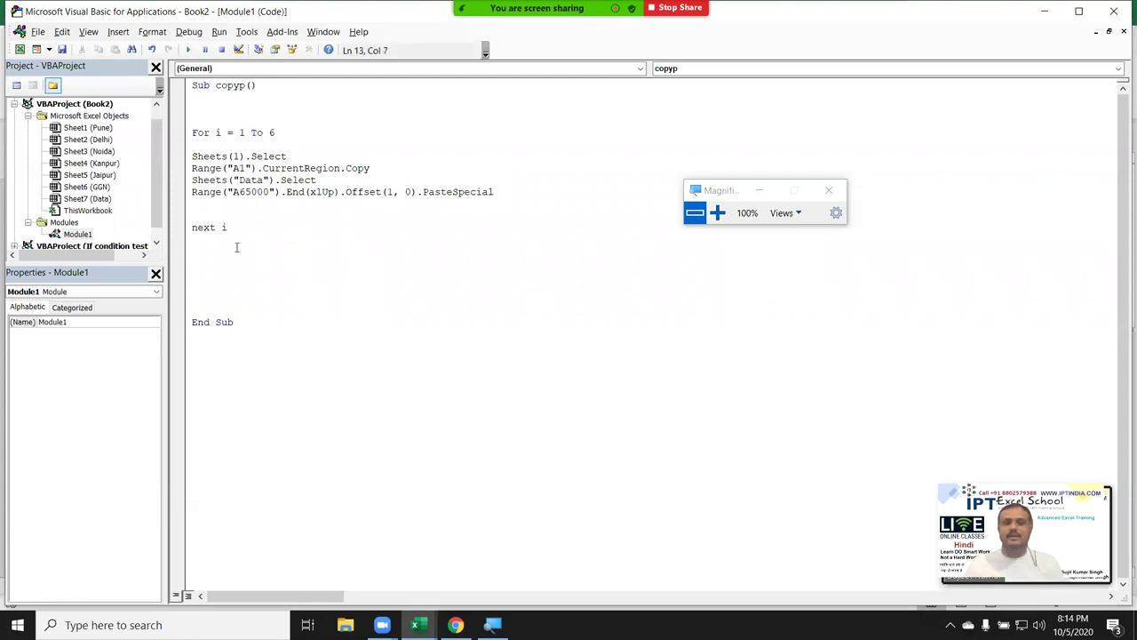
{"action": "left_click_drag", "start_coordinate": [183, 158], "coordinate": [197, 197]}
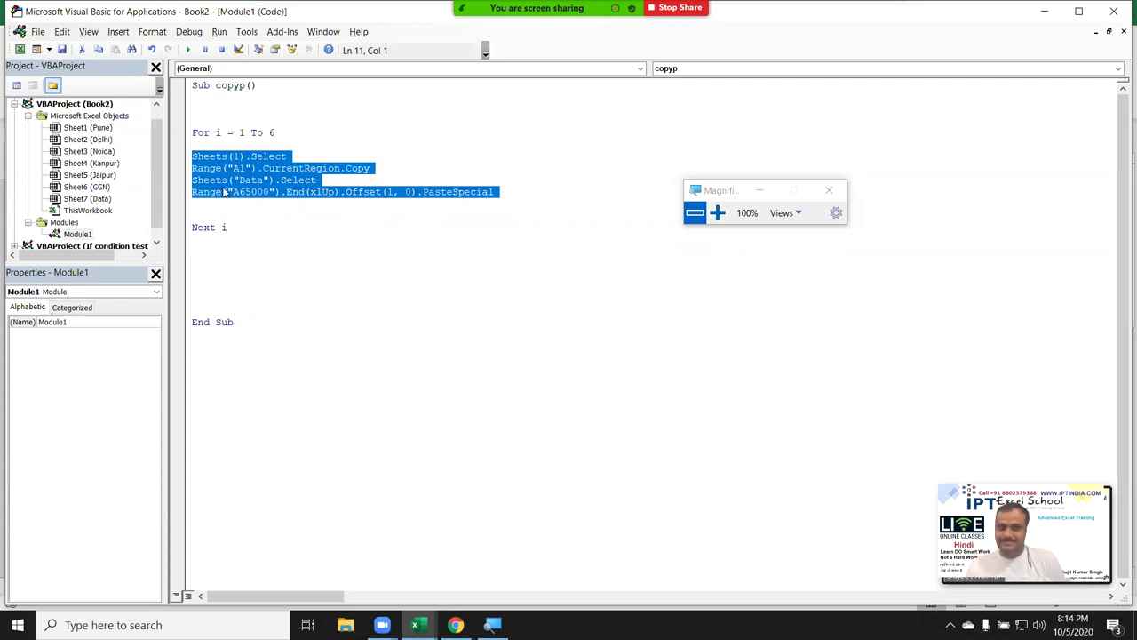
{"action": "left_click", "coordinate": [263, 201]}
{"action": "double_click", "coordinate": [237, 156]}
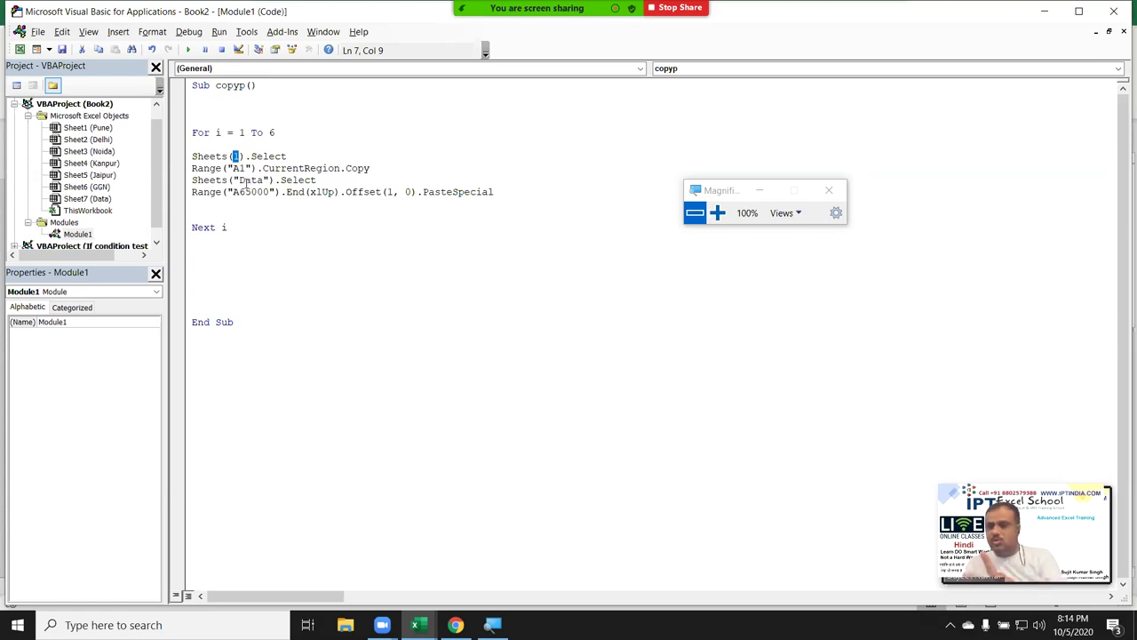
{"action": "left_click", "coordinate": [238, 111]}
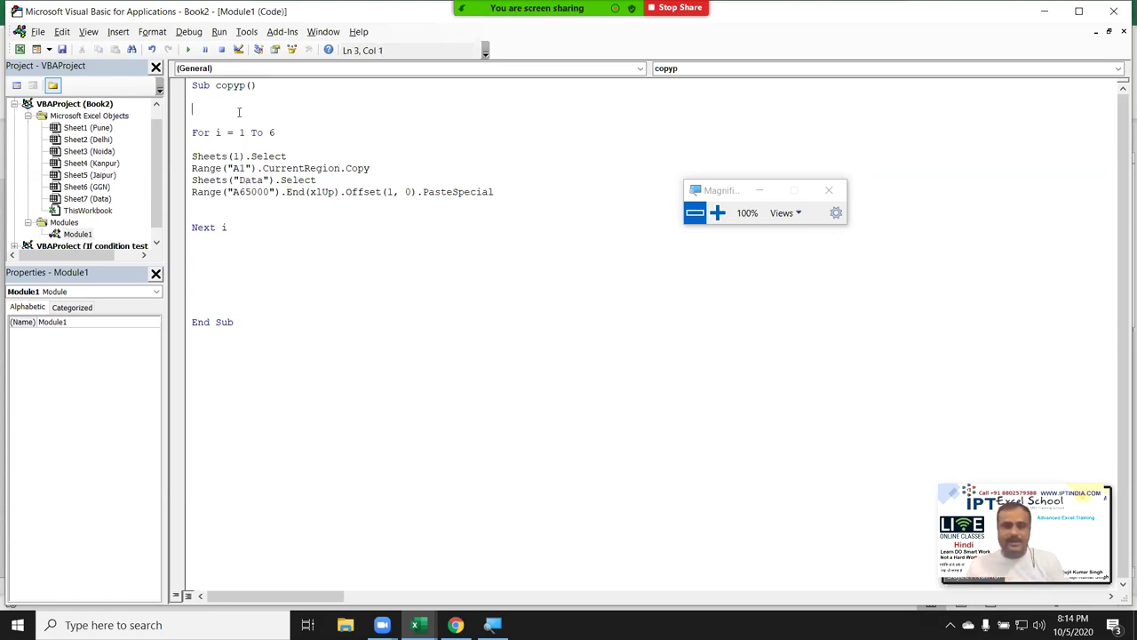
{"action": "type", "text": "dim r as "}
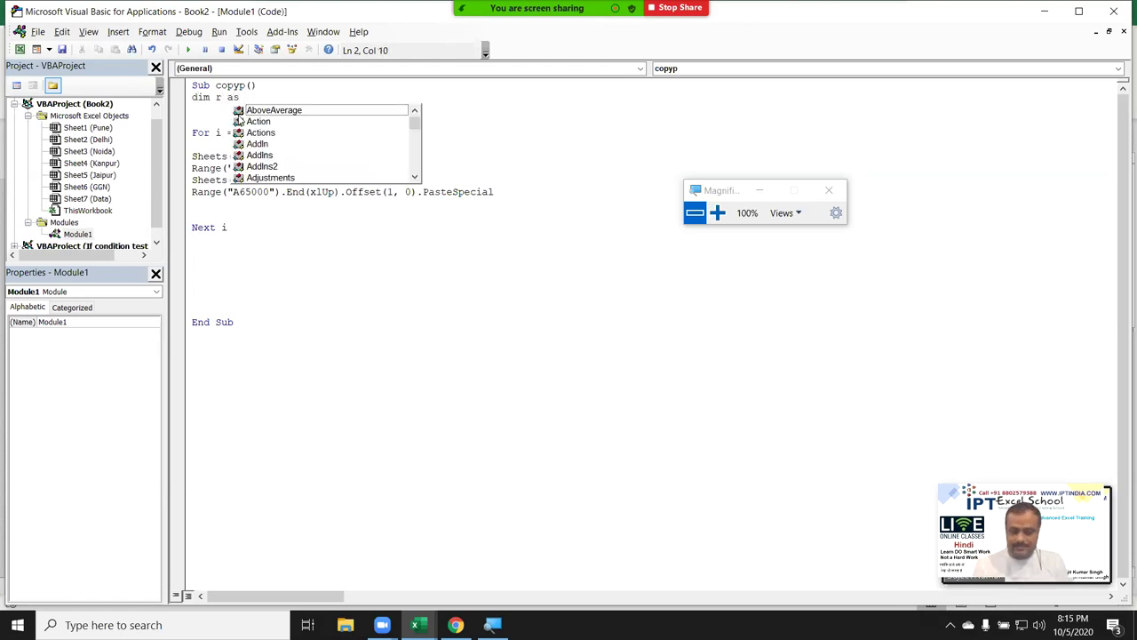
{"action": "type", "text": "in"}
{"action": "key", "text": "Tab"}
{"action": "key", "text": "Down"}
{"action": "key", "text": "Down"}
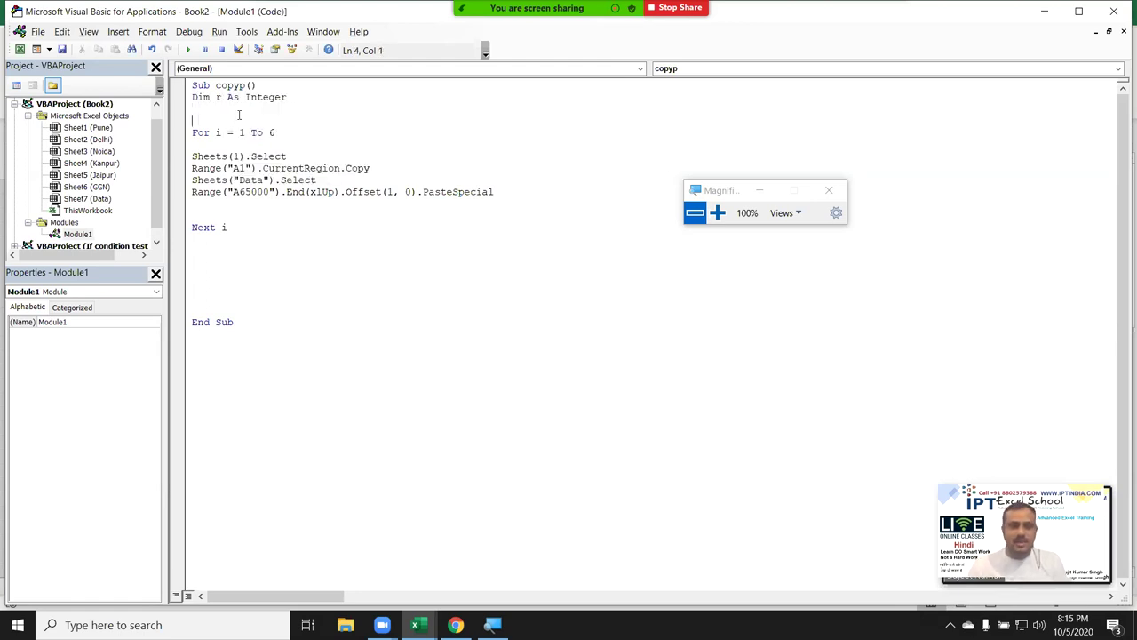
{"action": "key", "text": "Return"}
{"action": "key", "text": "Up"}
{"action": "type", "text": "r"}
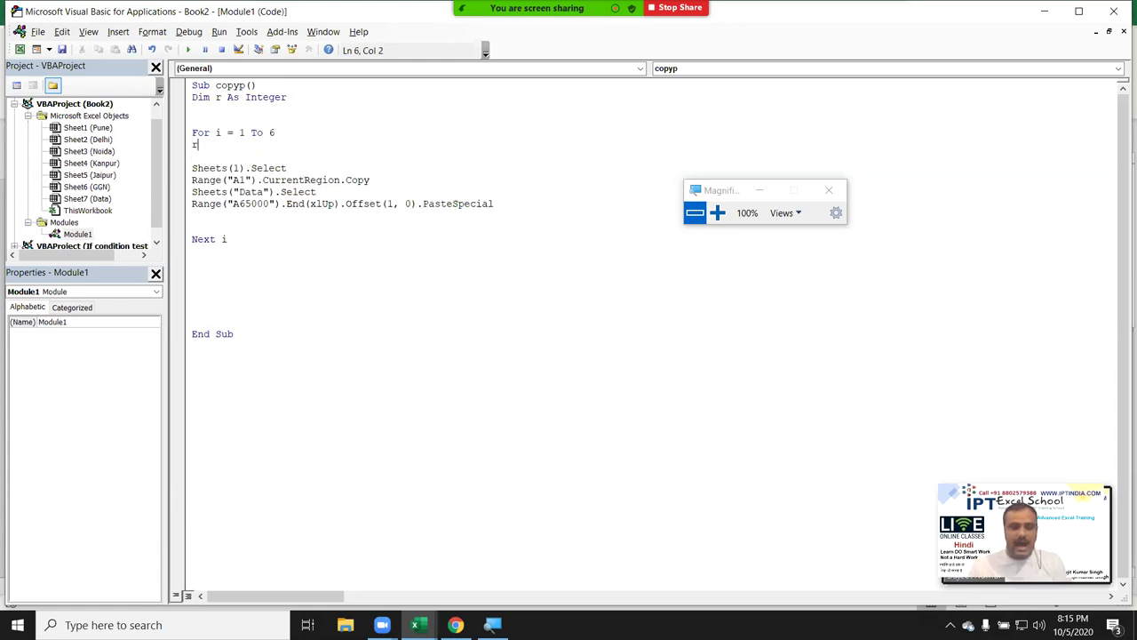
{"action": "type", "text": "=r+1"}
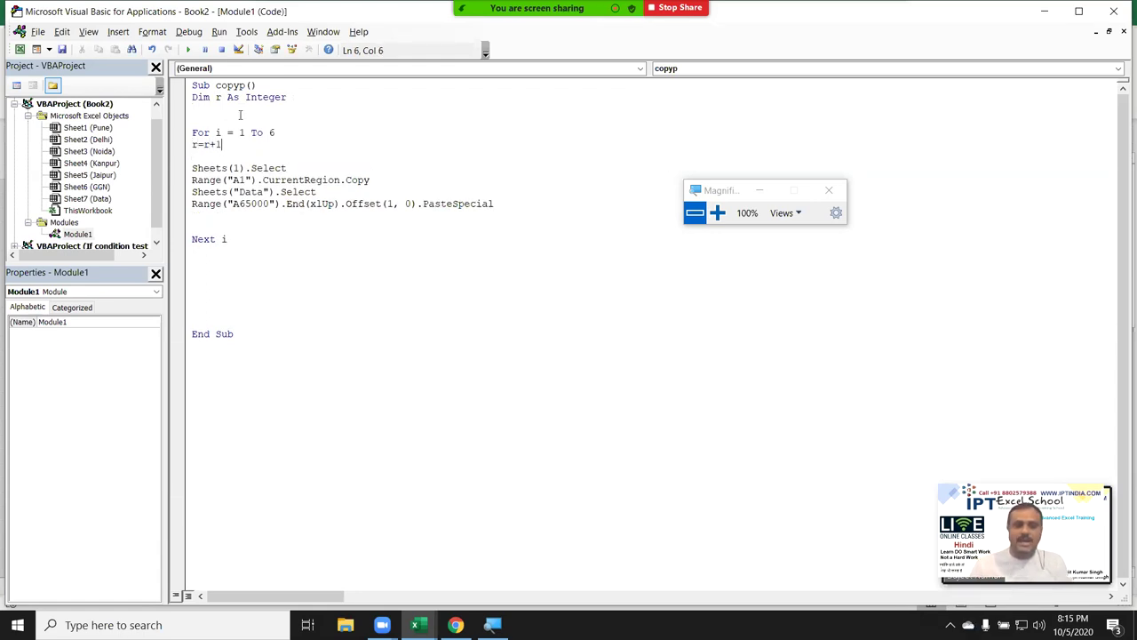
{"action": "left_click", "coordinate": [277, 203]}
{"action": "double_click", "coordinate": [236, 168]}
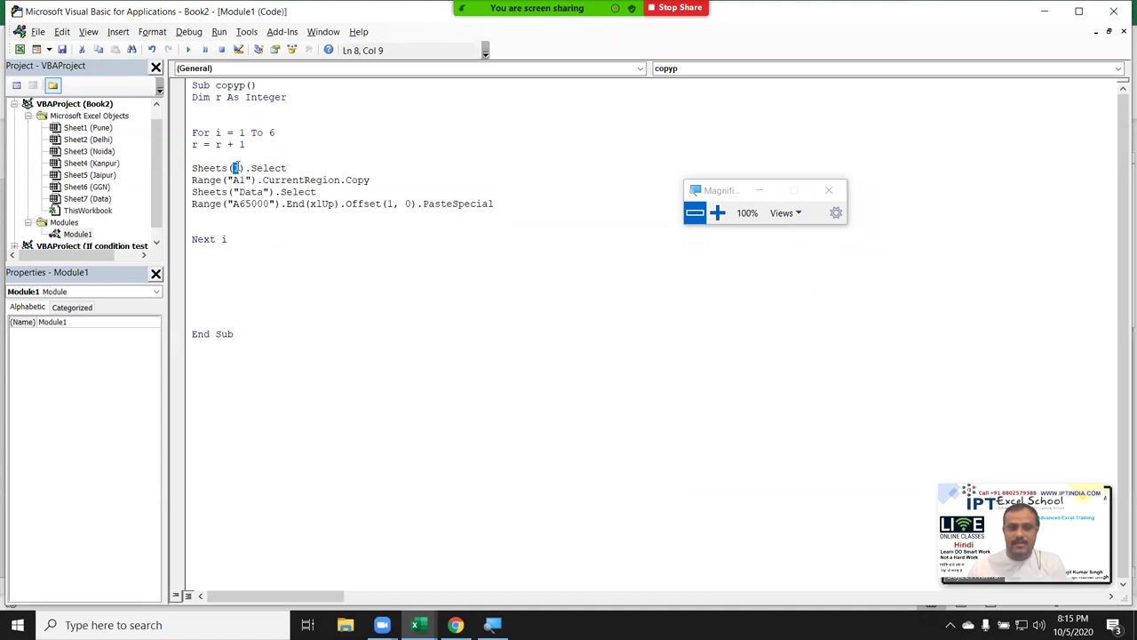
{"action": "type", "text": "r"}
{"action": "left_click", "coordinate": [289, 225]}
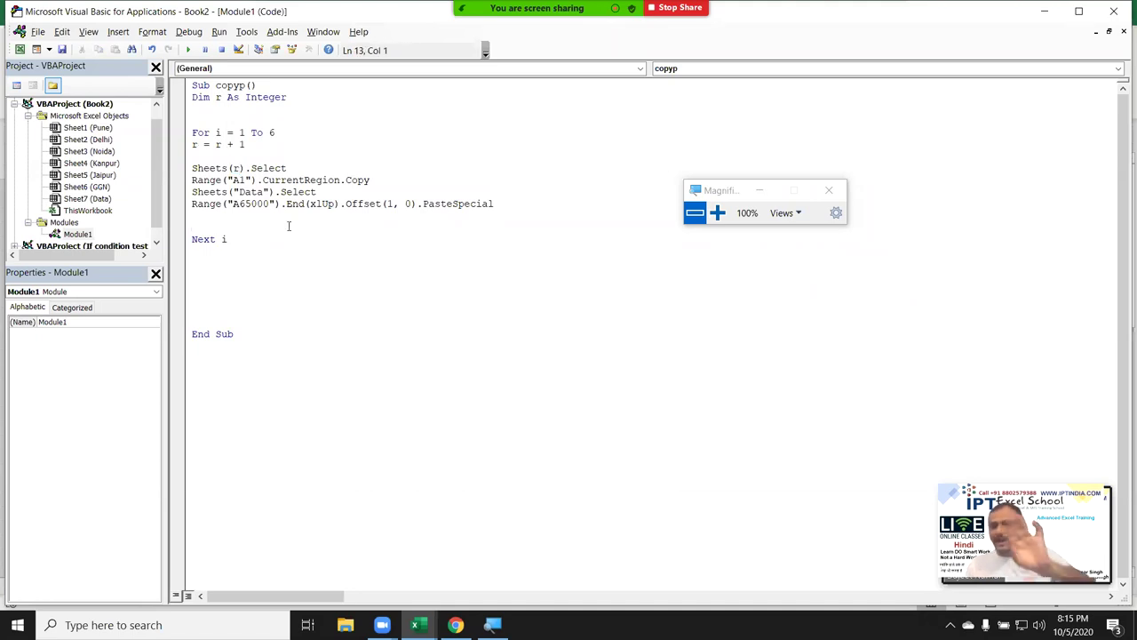
{"action": "double_click", "coordinate": [218, 97]}
{"action": "left_click_drag", "start_coordinate": [249, 145], "coordinate": [221, 144]}
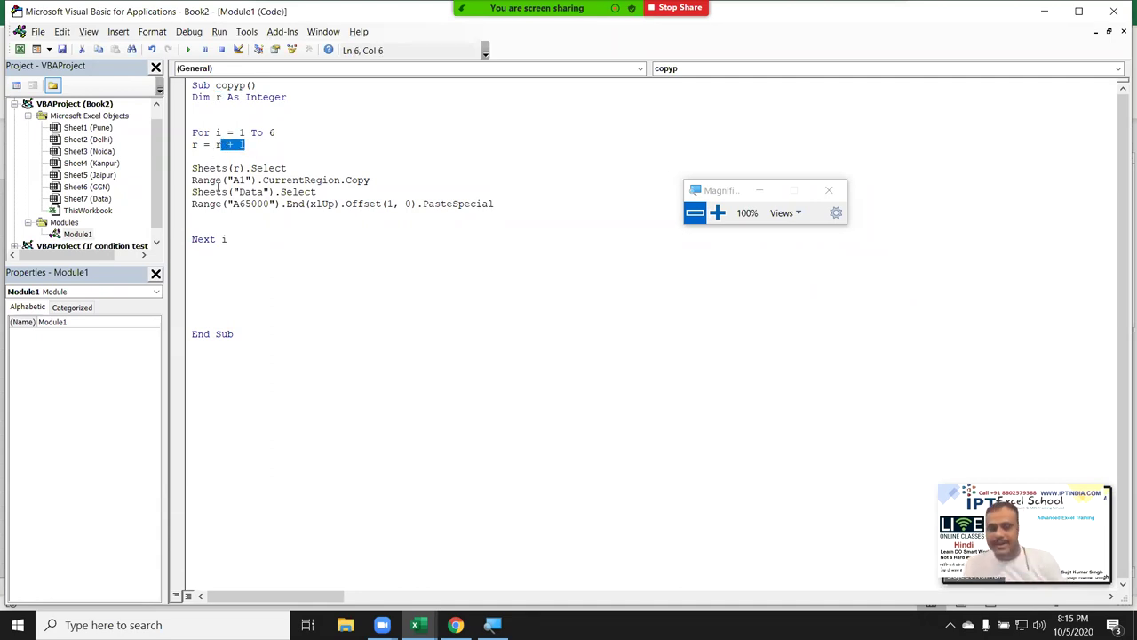
{"action": "double_click", "coordinate": [234, 168]}
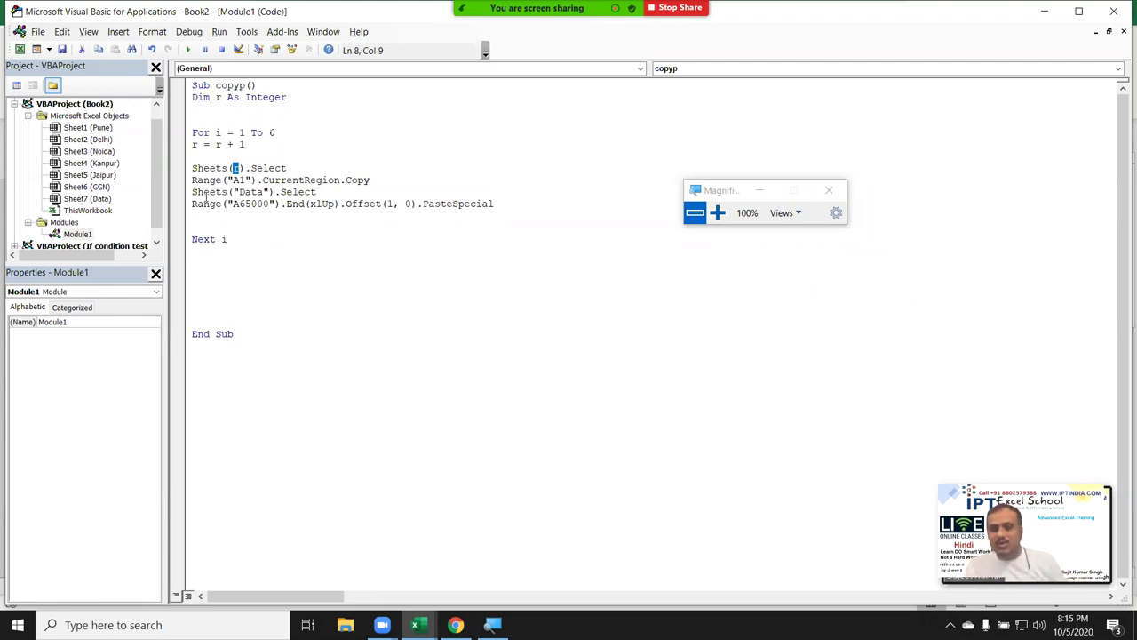
{"action": "left_click", "coordinate": [190, 148]}
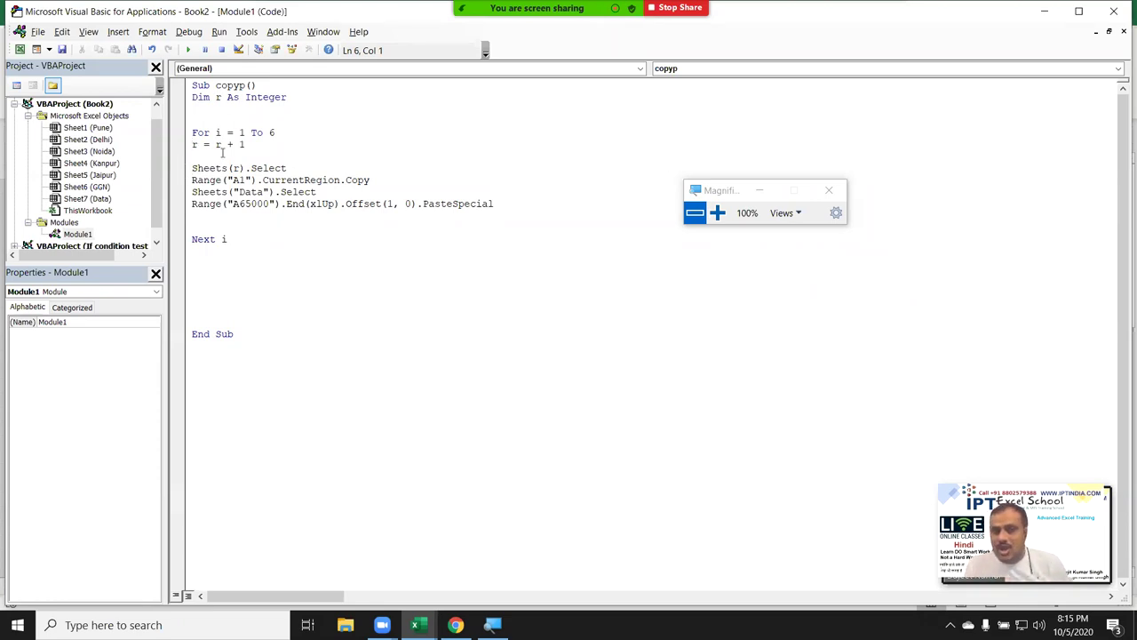
{"action": "left_click_drag", "start_coordinate": [216, 147], "coordinate": [259, 147]}
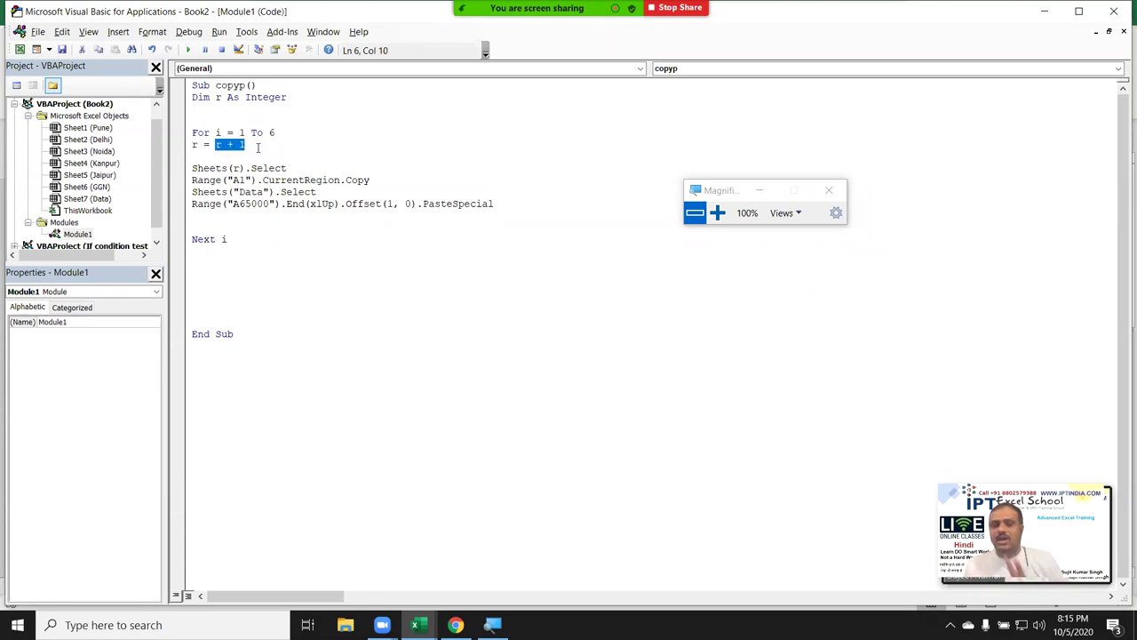
{"action": "left_click", "coordinate": [234, 179]}
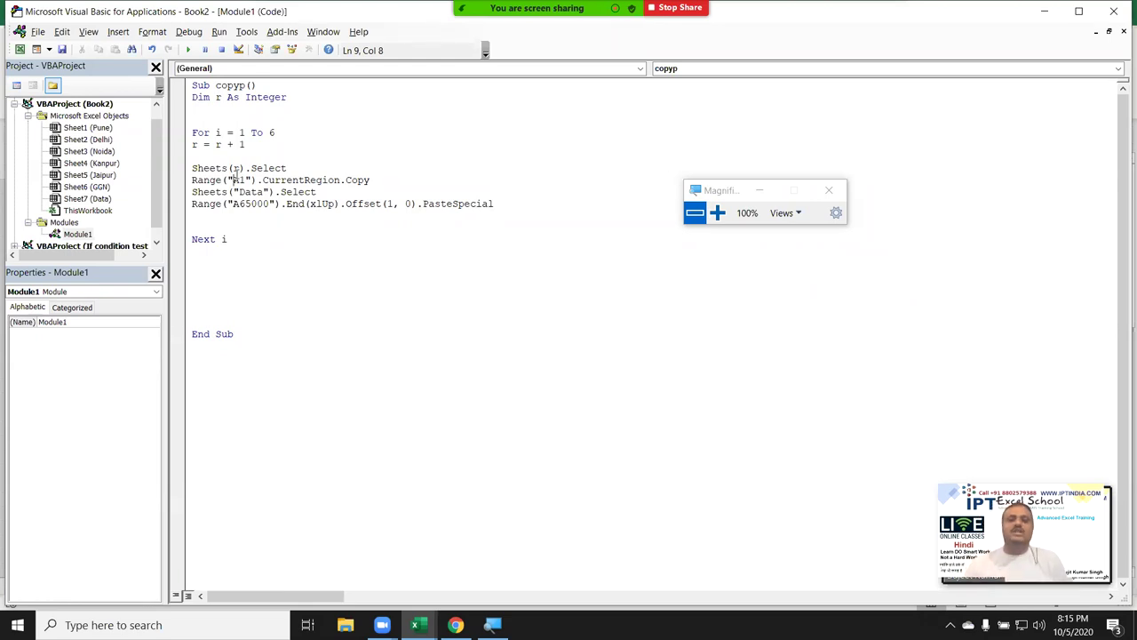
{"action": "double_click", "coordinate": [273, 132]}
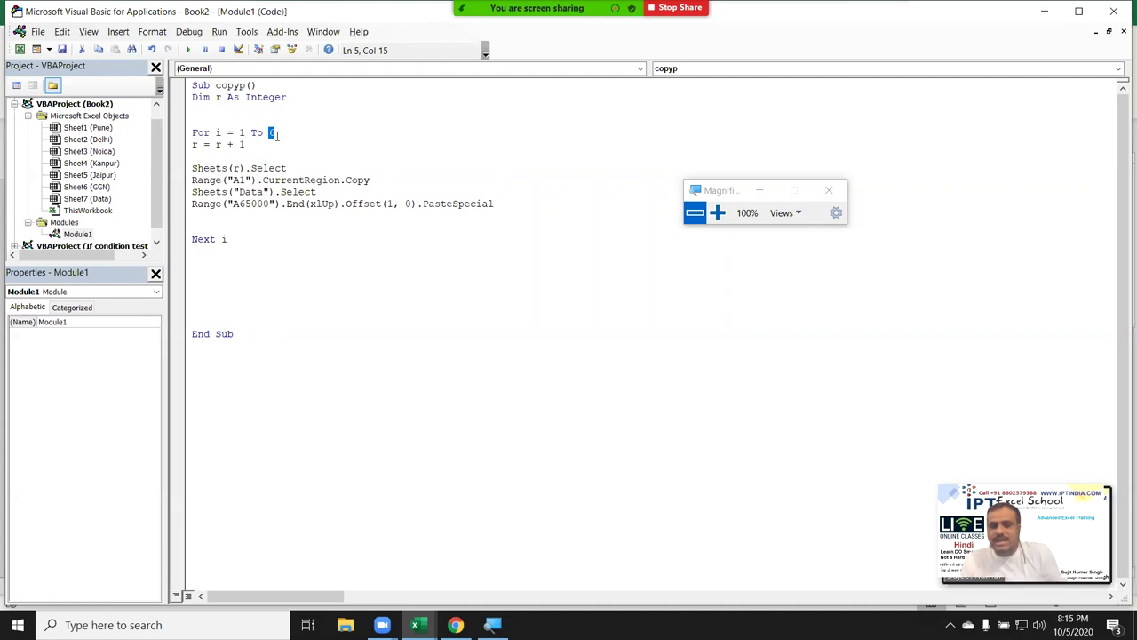
Replace the loop limit 6 with Sheets.Count and check the Data sheet.
{"action": "type", "text": "sheets"}
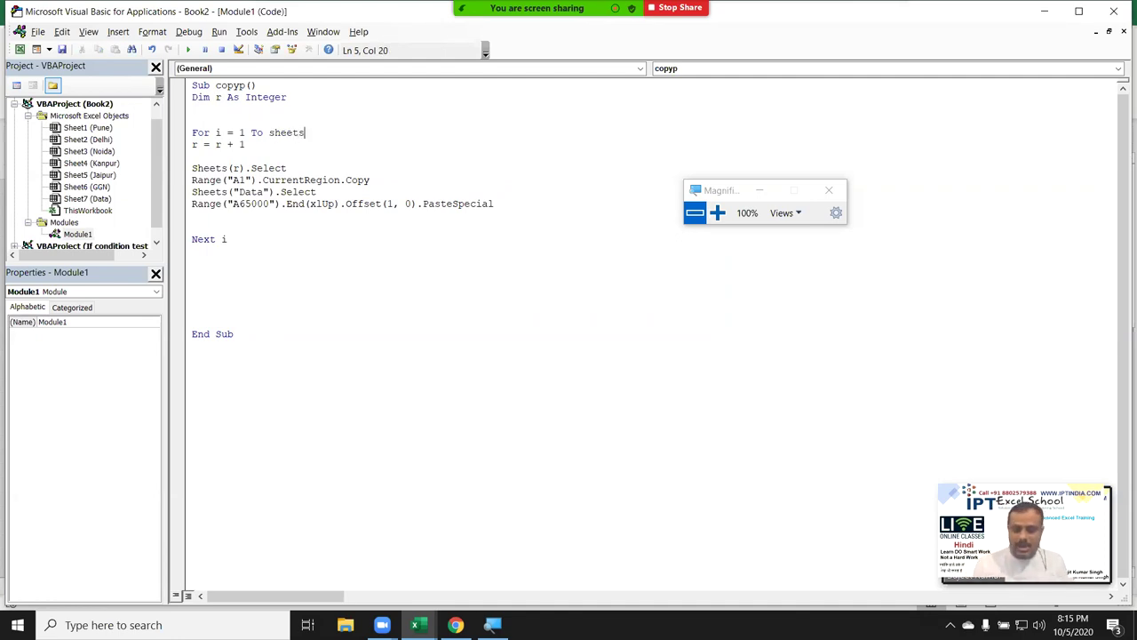
{"action": "type", "text": ".cou"}
{"action": "key", "text": "Tab"}
{"action": "key", "text": "Down"}
{"action": "key", "text": "alt+F11"}
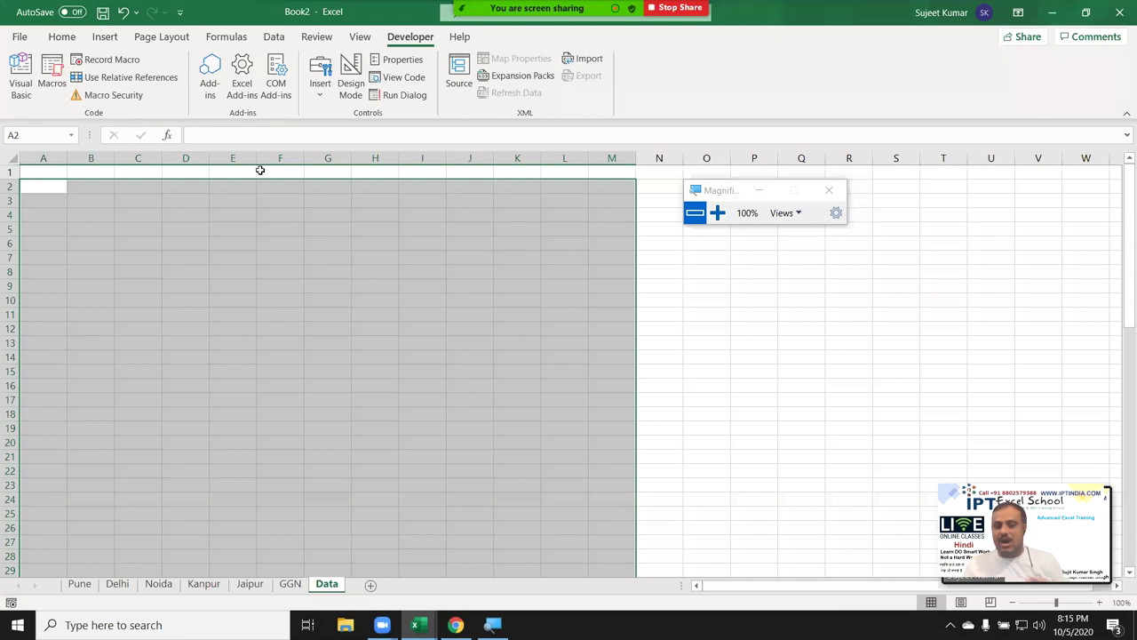
{"action": "left_click", "coordinate": [369, 554]}
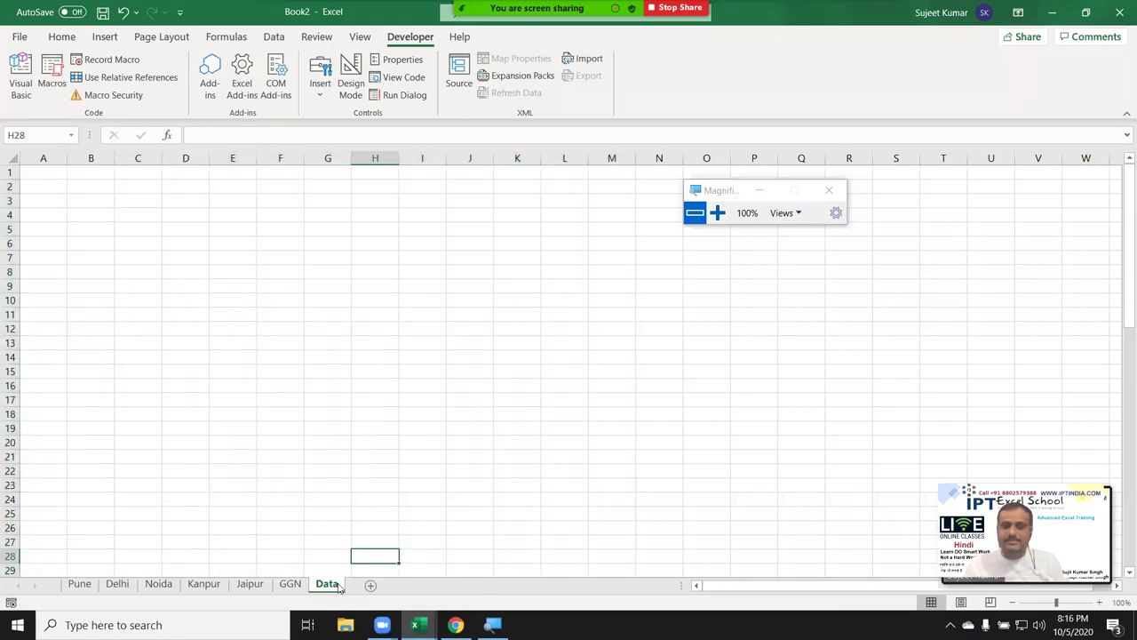
{"action": "key", "text": "alt+F11"}
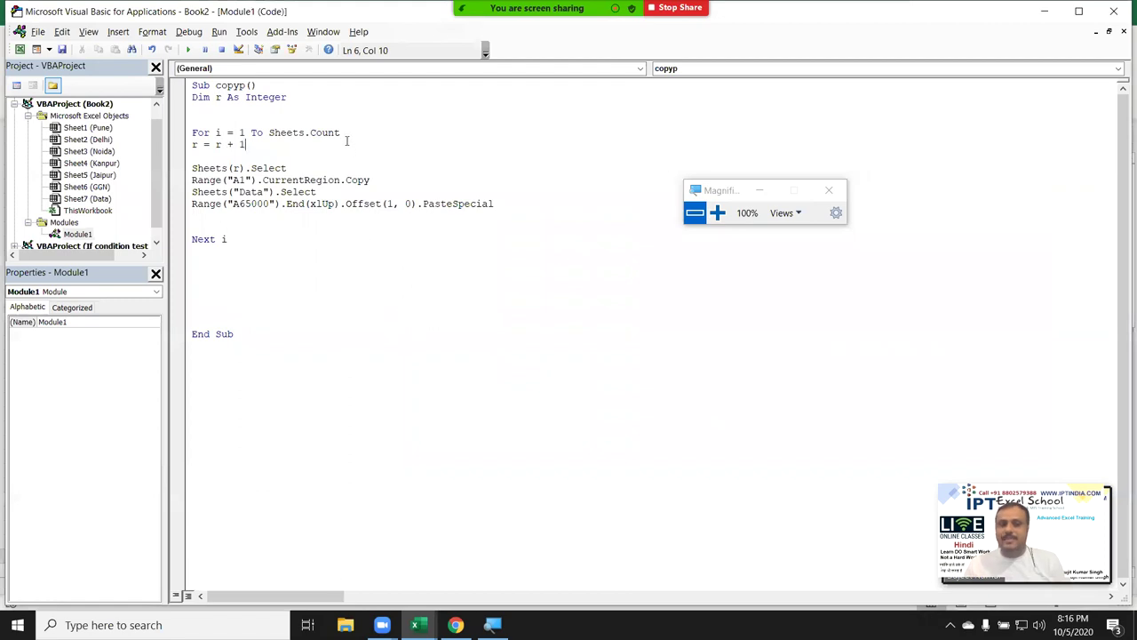
Change the loop limit to Sheets.Count - 1.
{"action": "type", "text": "-"}
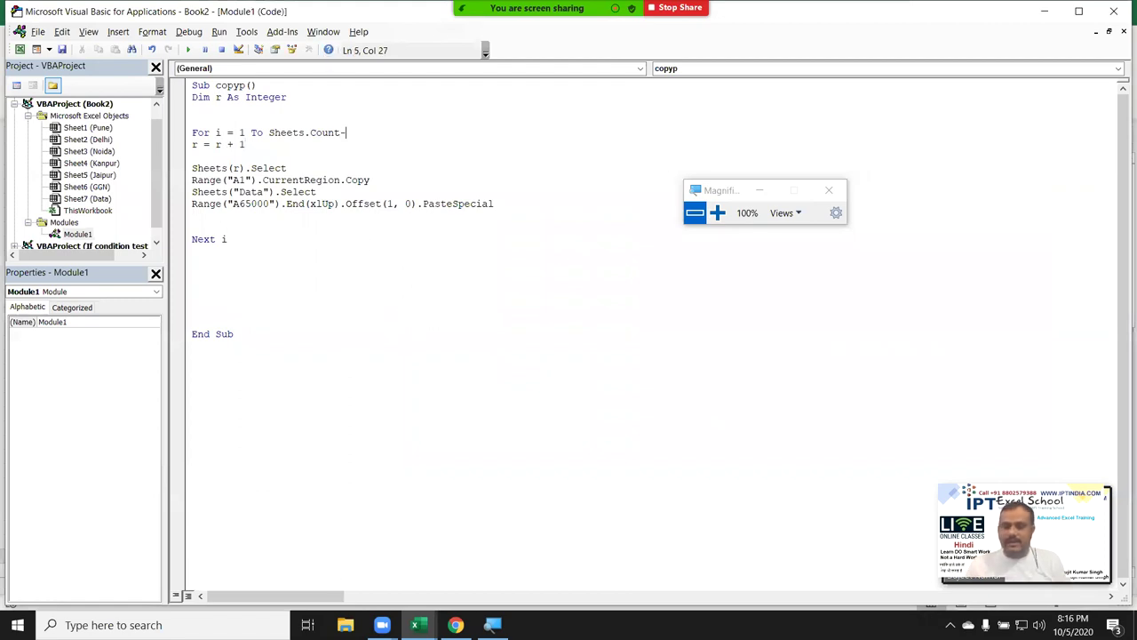
{"action": "left_click", "coordinate": [339, 148]}
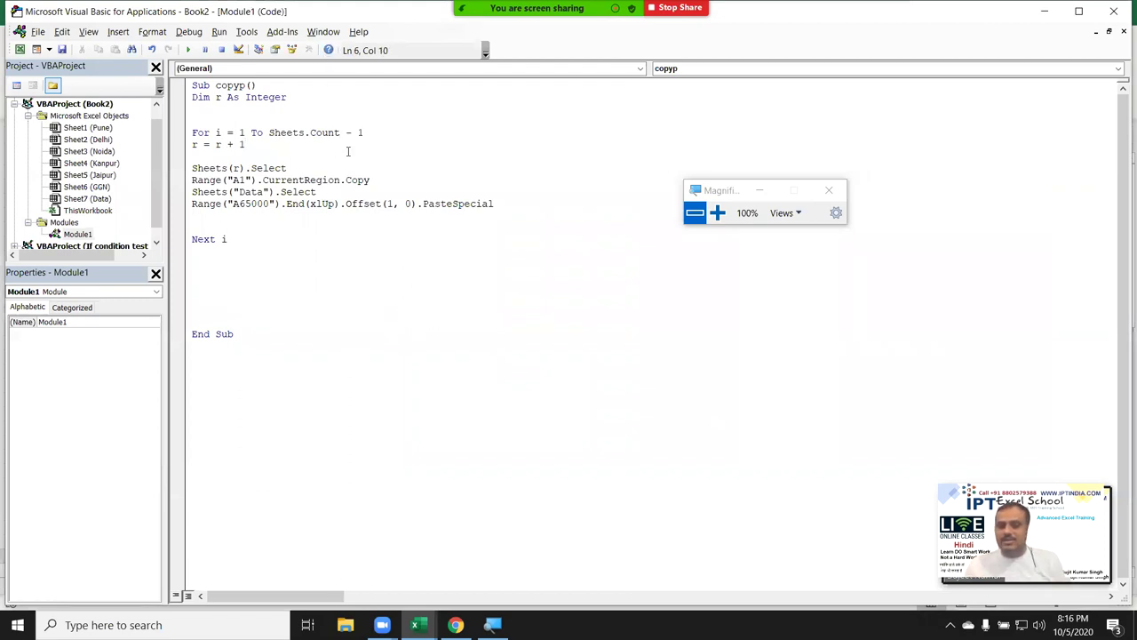
{"action": "key", "text": "alt+F11"}
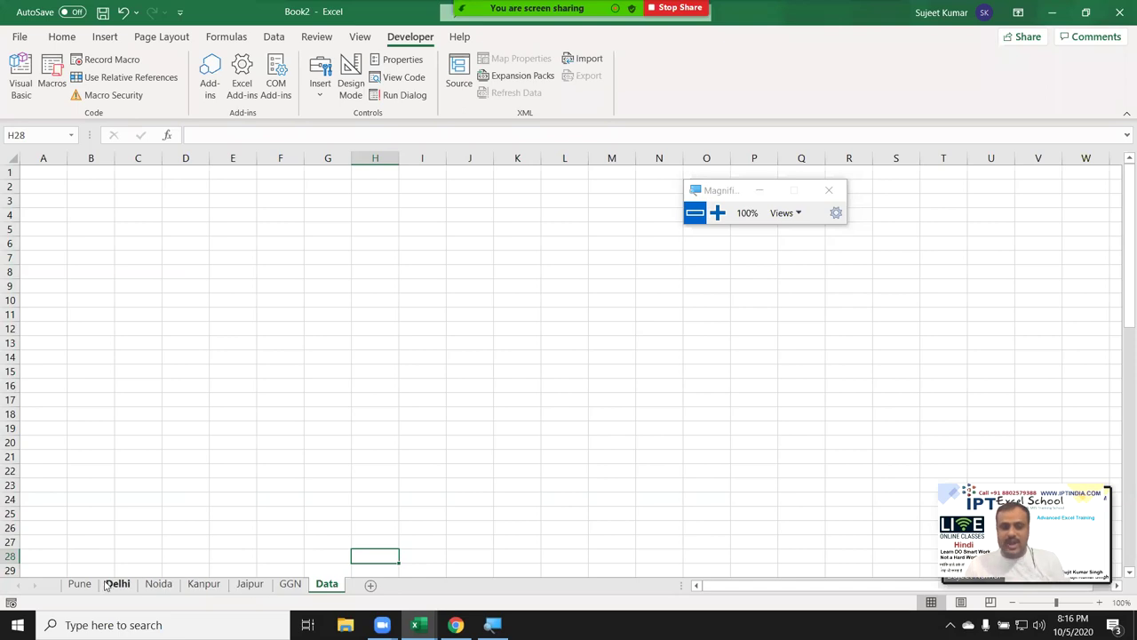
{"action": "key", "text": "alt+F11"}
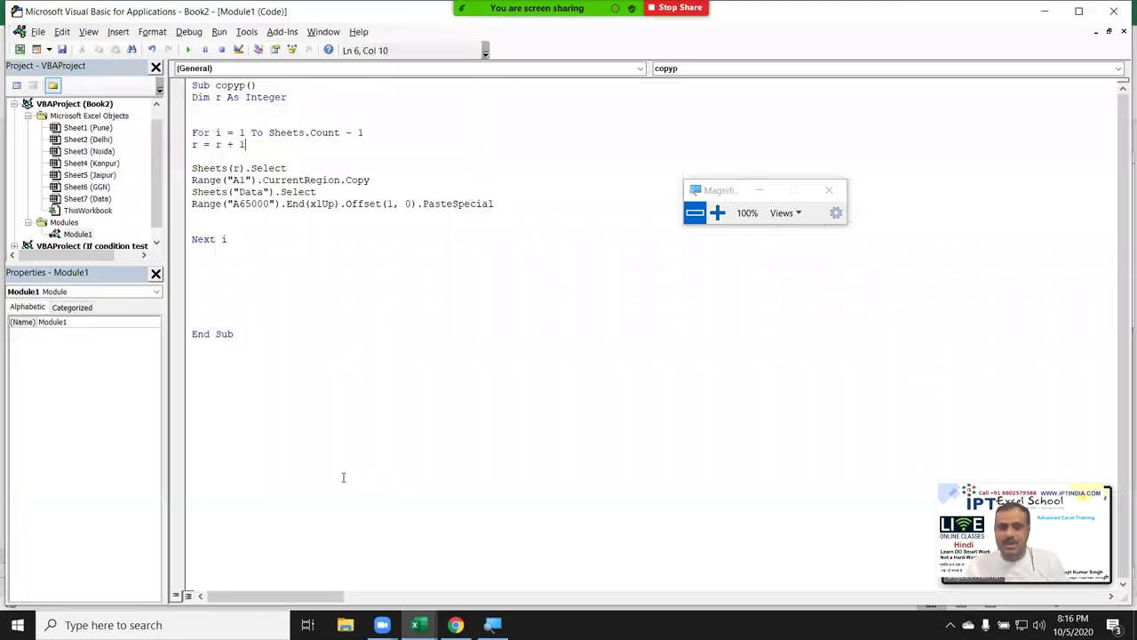
Delete the r = r + 1 line, change Sheets(r) to Sheets(i), and return to Excel.
{"action": "left_click_drag", "start_coordinate": [267, 136], "coordinate": [173, 154]}
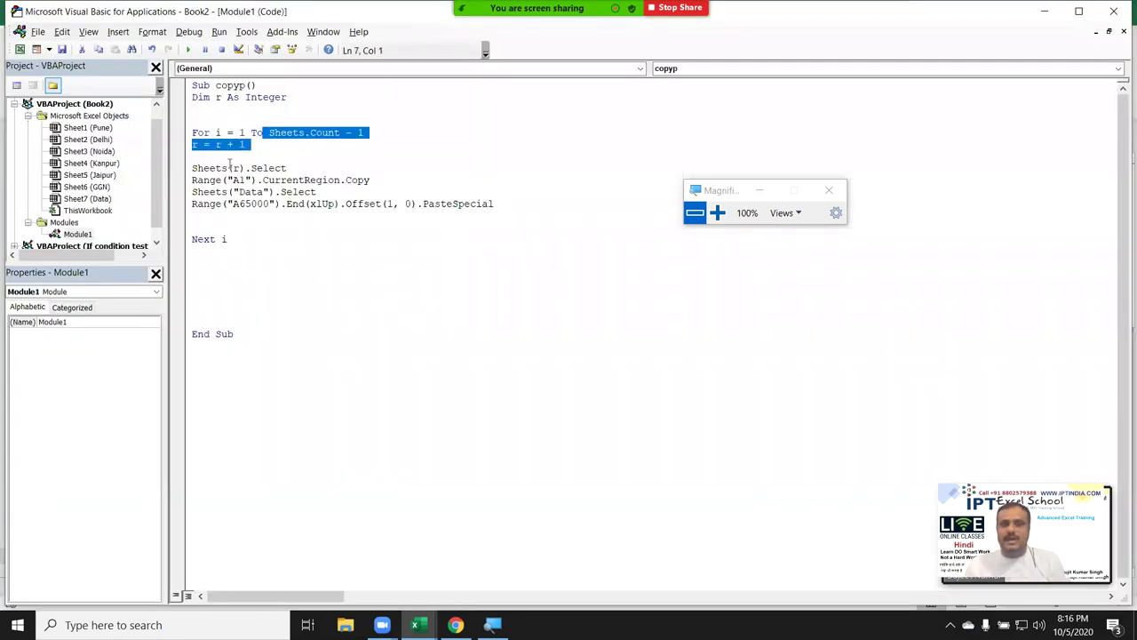
{"action": "left_click_drag", "start_coordinate": [252, 144], "coordinate": [182, 156]}
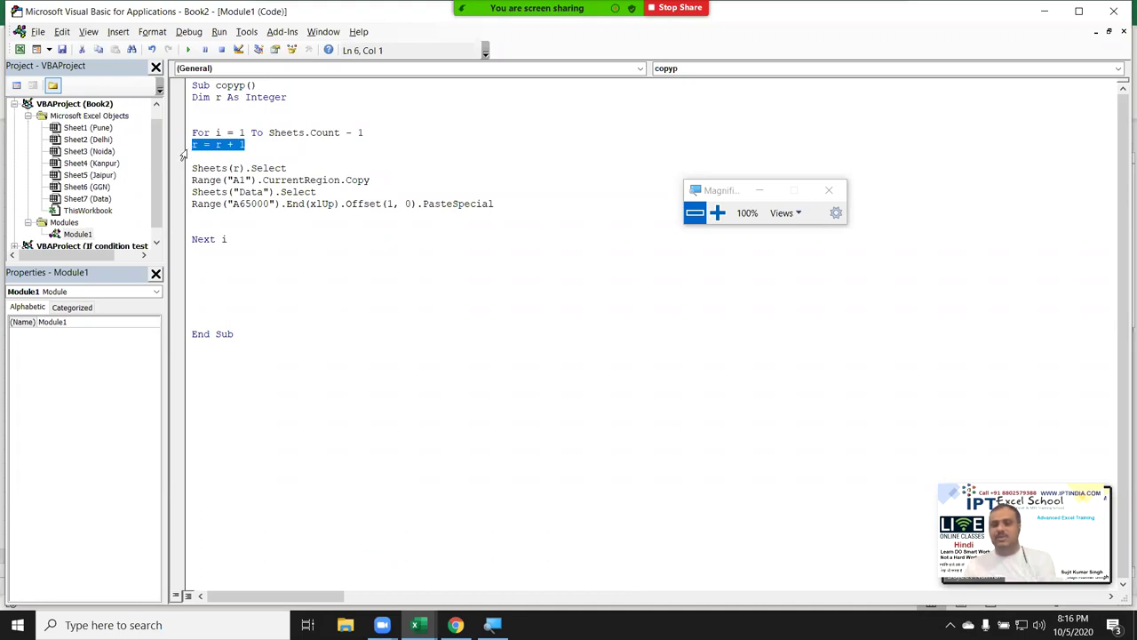
{"action": "key", "text": "Delete"}
{"action": "double_click", "coordinate": [217, 133]}
{"action": "double_click", "coordinate": [234, 168]}
{"action": "type", "text": "i"}
{"action": "left_click", "coordinate": [272, 227]}
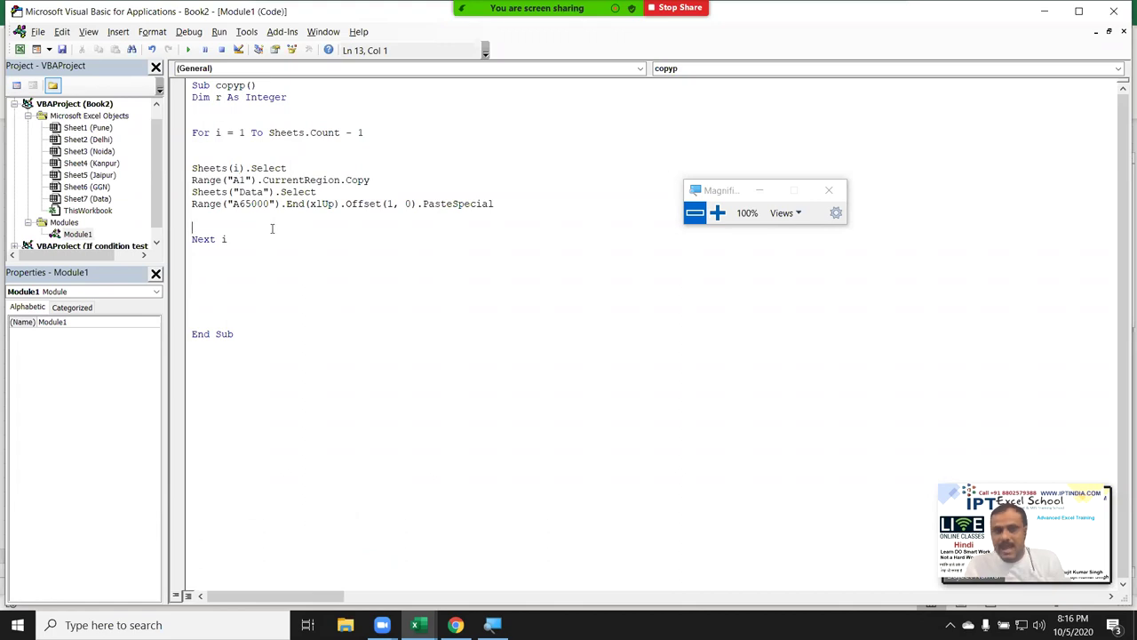
{"action": "key", "text": "alt+F11"}
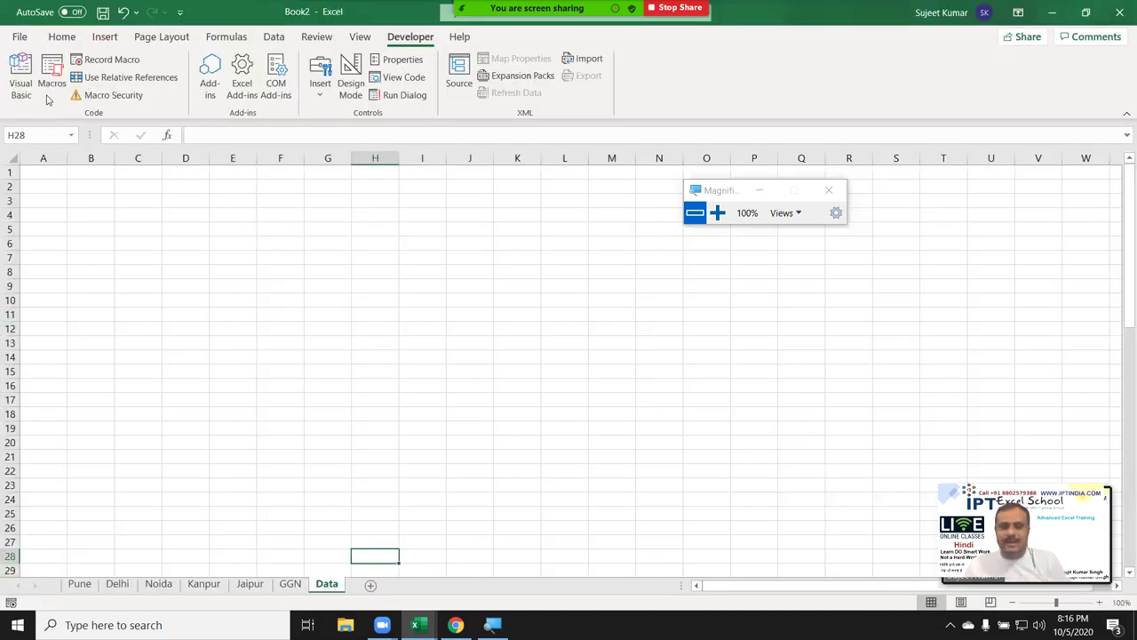
Run the copyp macro from the Macros list and scroll through the pasted city rows.
{"action": "left_click", "coordinate": [50, 96]}
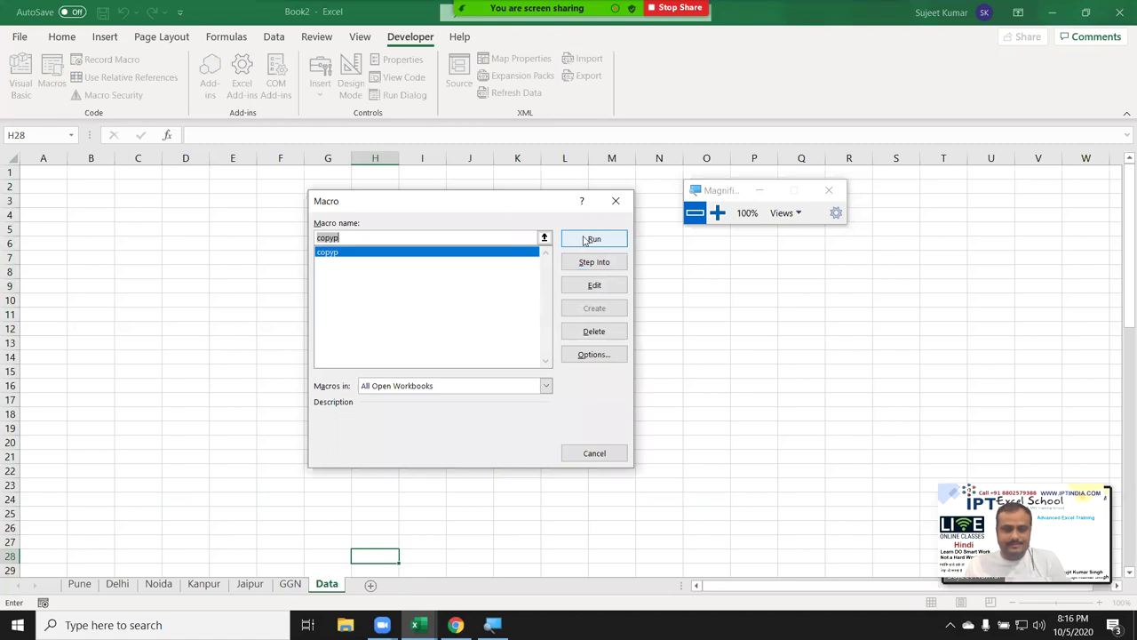
{"action": "left_click", "coordinate": [590, 239]}
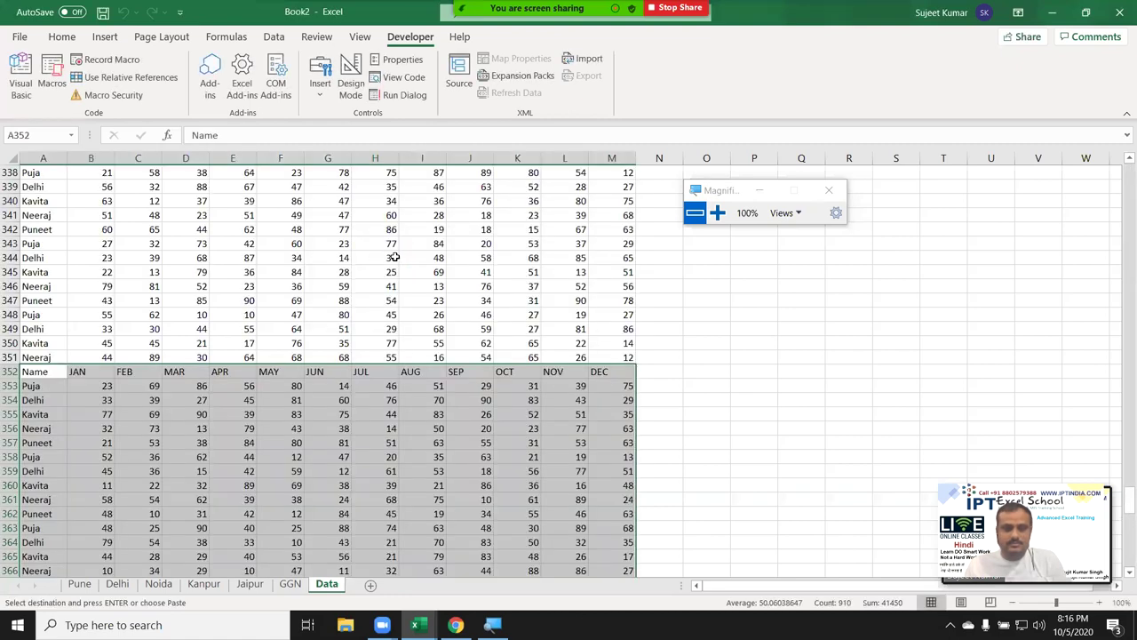
{"action": "scroll", "coordinate": [338, 315], "scroll_direction": "down", "scroll_amount": 5}
{"action": "scroll", "coordinate": [339, 315], "scroll_direction": "down", "scroll_amount": 4}
{"action": "scroll", "coordinate": [339, 314], "scroll_direction": "down", "scroll_amount": 4}
{"action": "scroll", "coordinate": [339, 314], "scroll_direction": "down", "scroll_amount": 3}
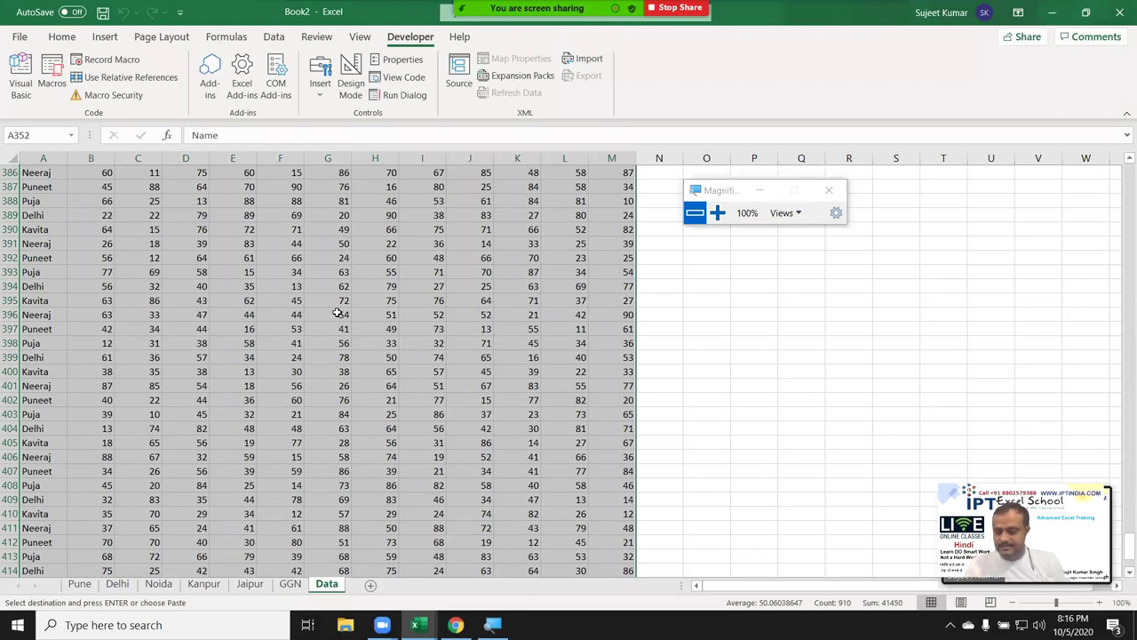
Copy the row 2 Name–DEC headers into row 1 and delete everything from row 2 down.
{"action": "key", "text": "ctrl+Home"}
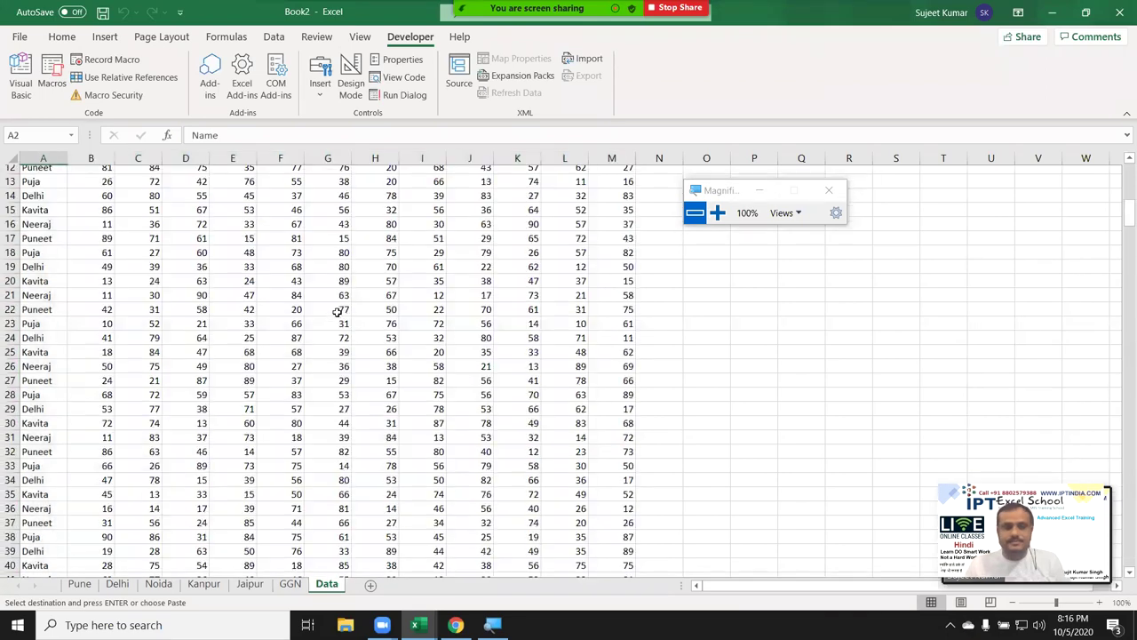
{"action": "key", "text": "Down"}
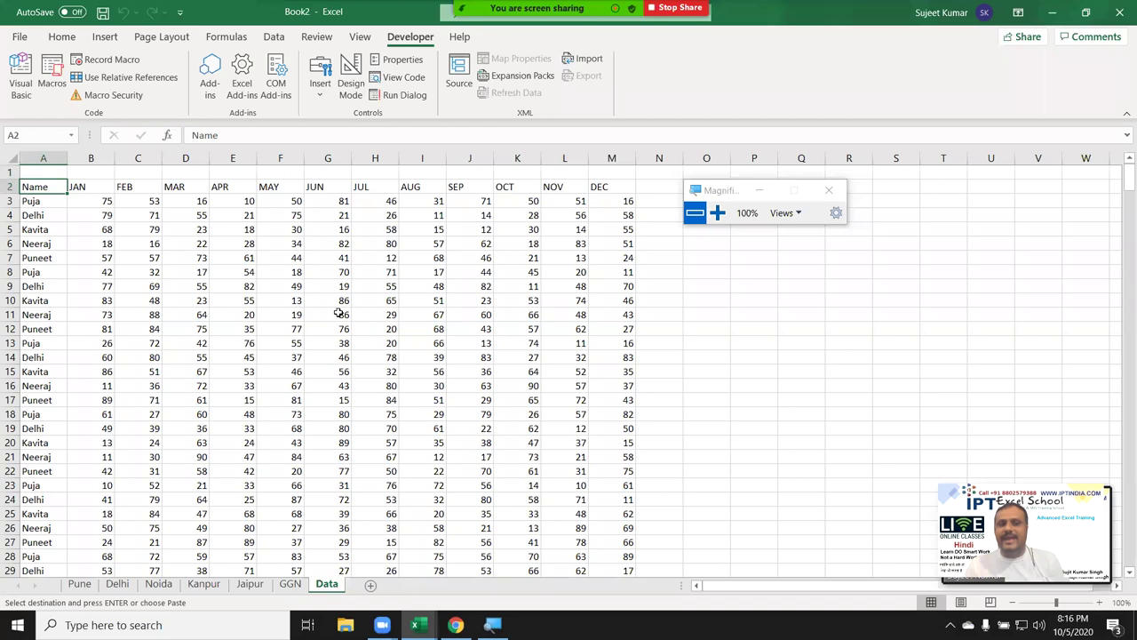
{"action": "key", "text": "ctrl+shift+Right"}
{"action": "key", "text": "ctrl+c"}
{"action": "key", "text": "Up"}
{"action": "key", "text": "Return"}
{"action": "key", "text": "Down"}
{"action": "key", "text": "ctrl+shift+Right"}
{"action": "key", "text": "ctrl+shift+Down"}
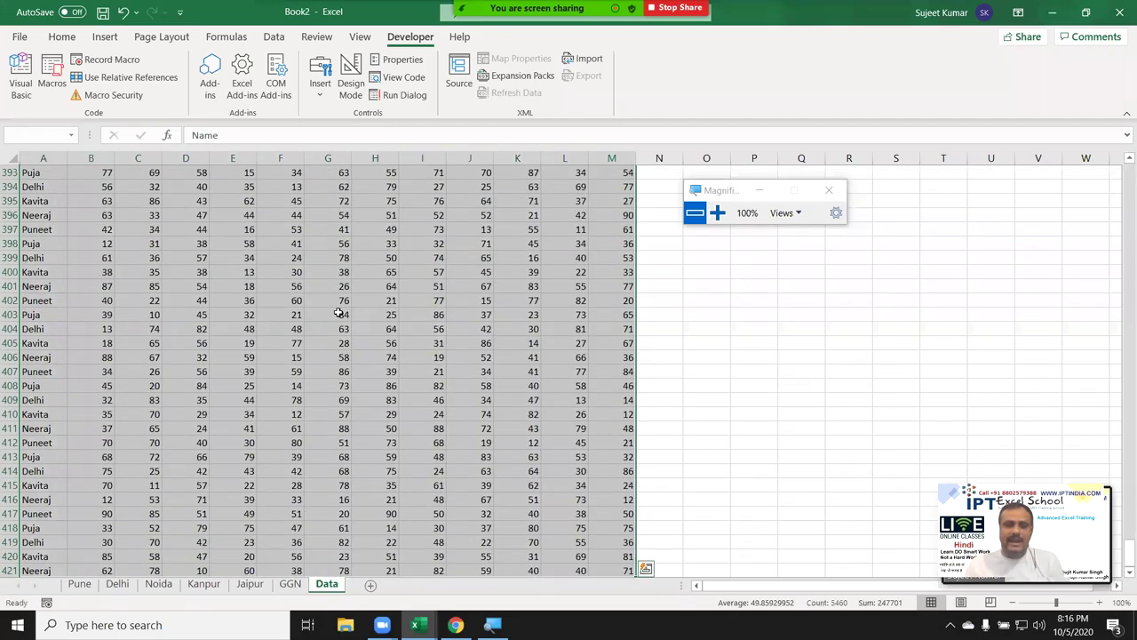
{"action": "key", "text": "Delete"}
{"action": "key", "text": "ctrl+Home"}
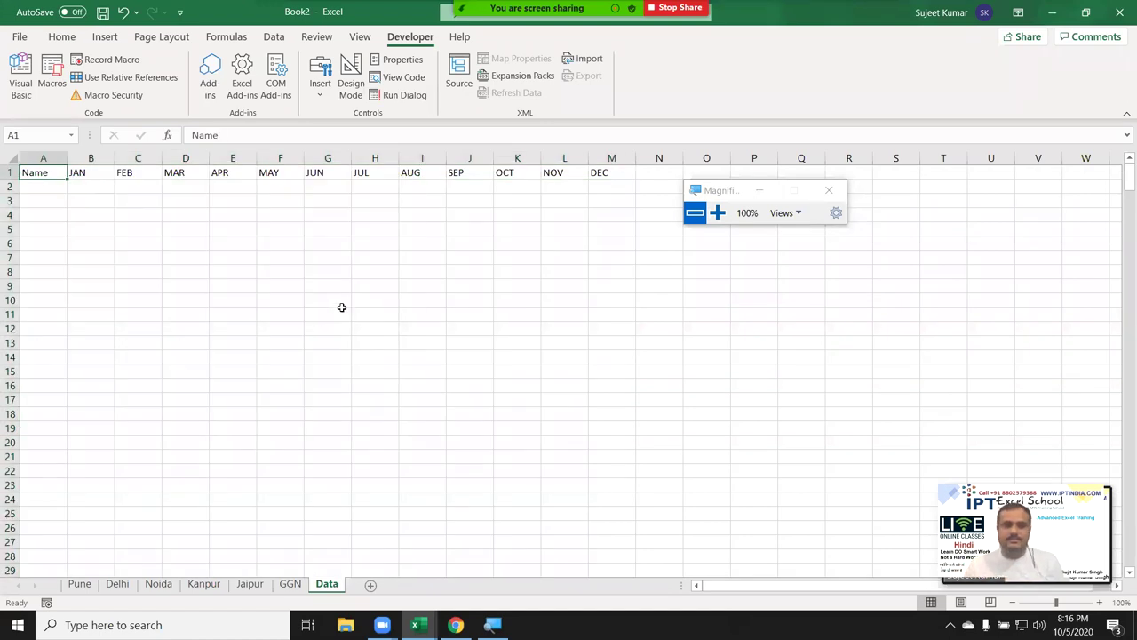
{"action": "key", "text": "alt+F11"}
{"action": "key", "text": "alt+F11"}
Copy the GGN table and paste it into Data at A2, then delete the pasted rows.
{"action": "left_click", "coordinate": [249, 584]}
{"action": "left_click", "coordinate": [289, 583]}
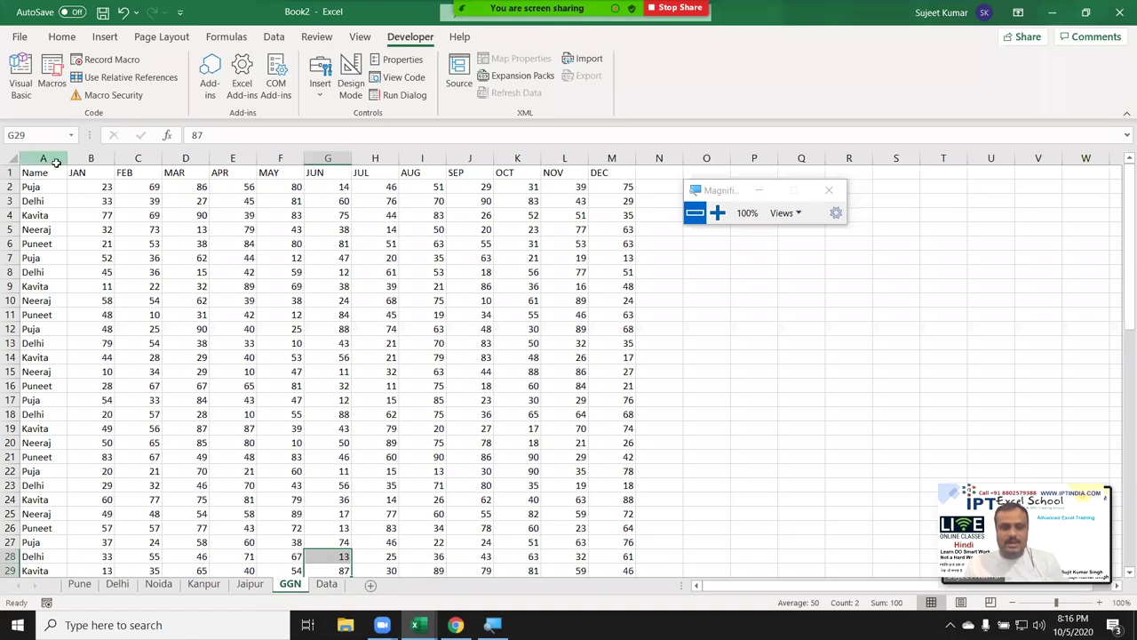
{"action": "left_click", "coordinate": [31, 187]}
{"action": "key", "text": "ctrl+a"}
{"action": "key", "text": "ctrl+c"}
{"action": "left_click", "coordinate": [326, 583]}
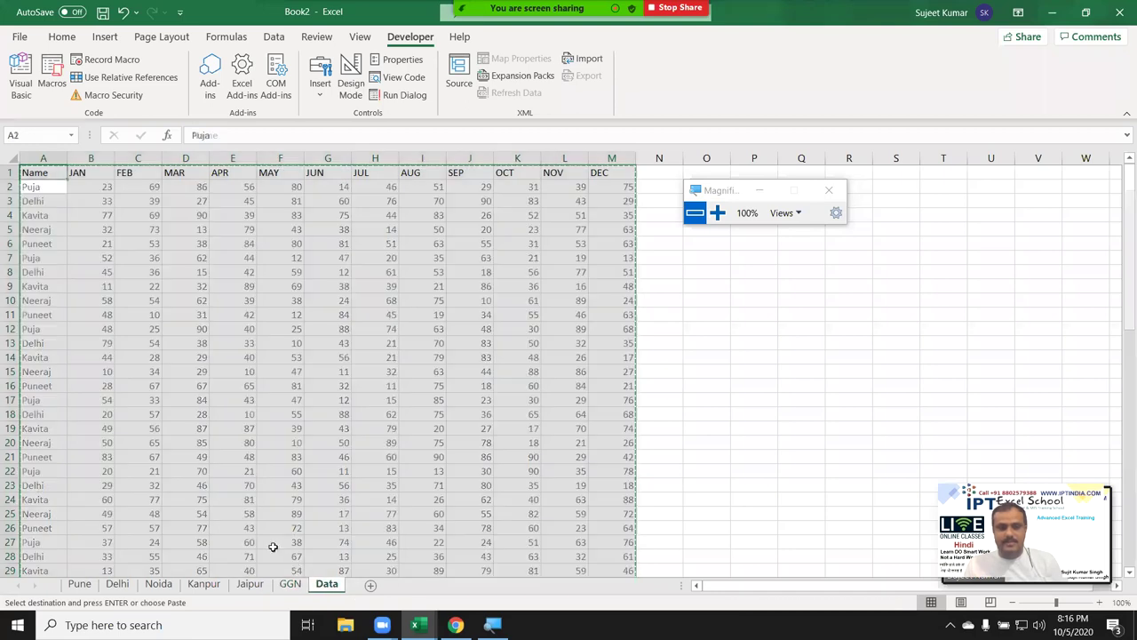
{"action": "left_click", "coordinate": [44, 191]}
{"action": "key", "text": "ctrl+v"}
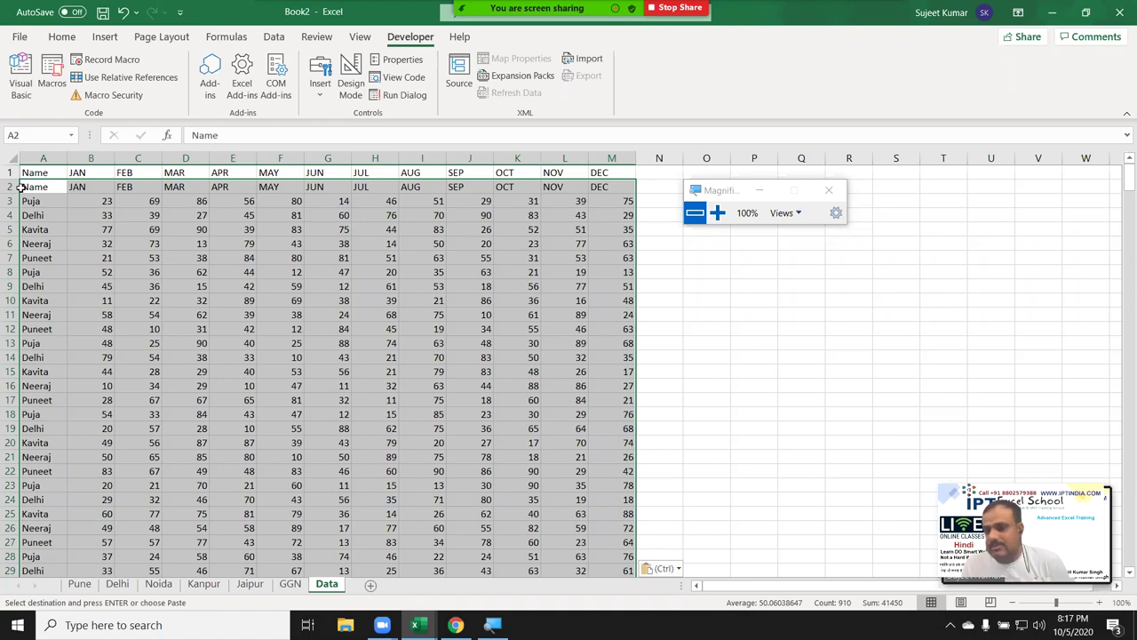
{"action": "key", "text": "Delete"}
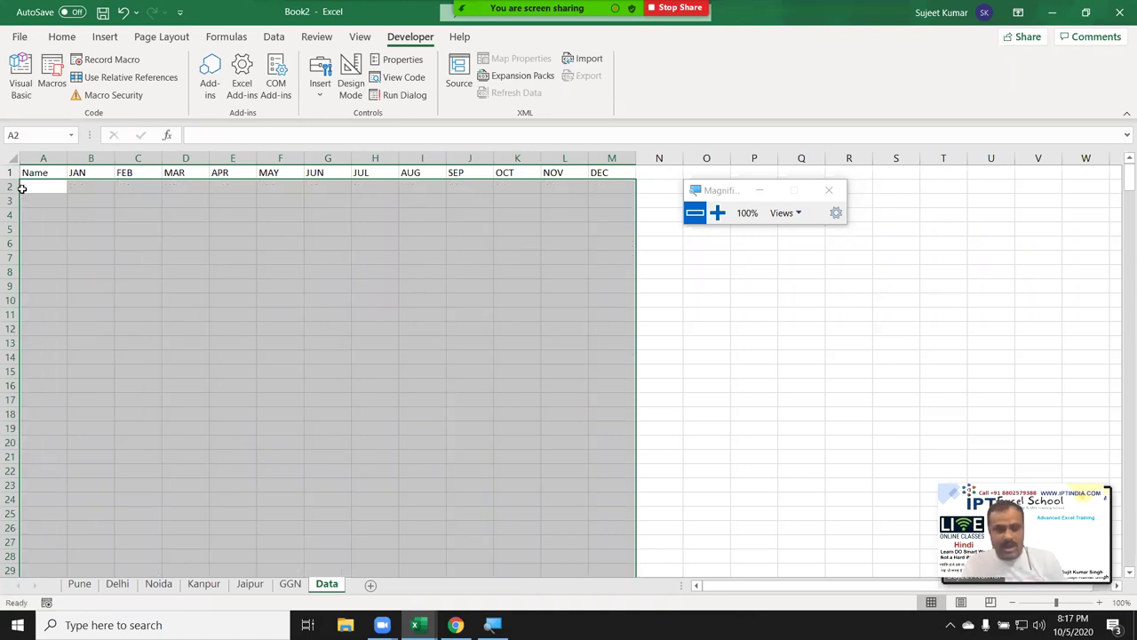
{"action": "key", "text": "alt+F11"}
Enter ActiveCell.EntireRow.Delete on the line below PasteSpecial.
{"action": "type", "text": "activece"}
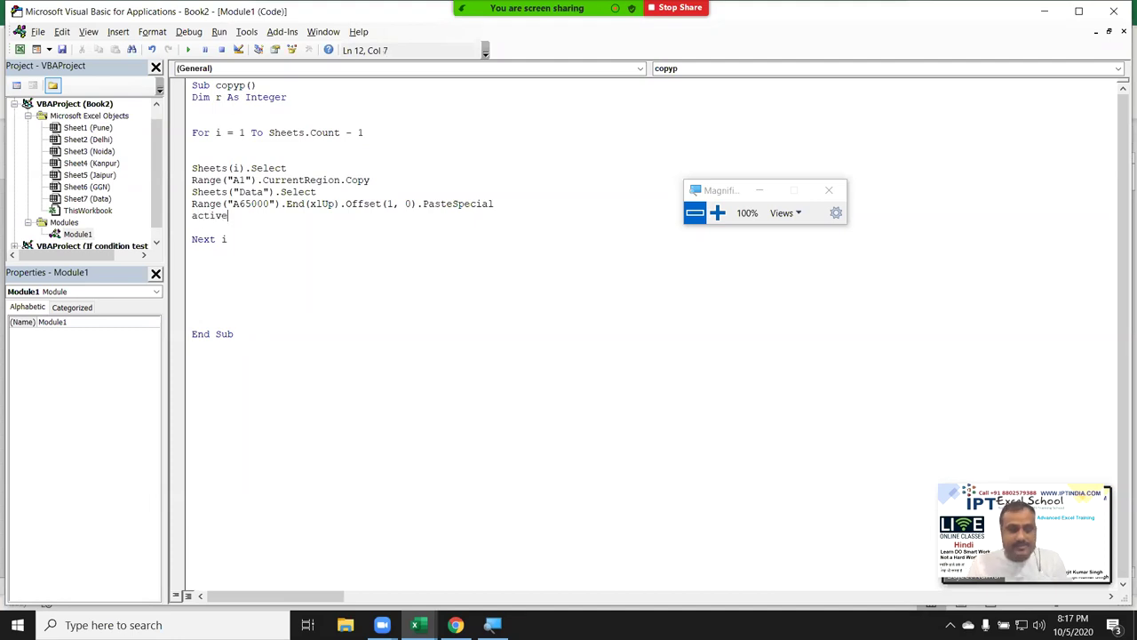
{"action": "type", "text": "ll"}
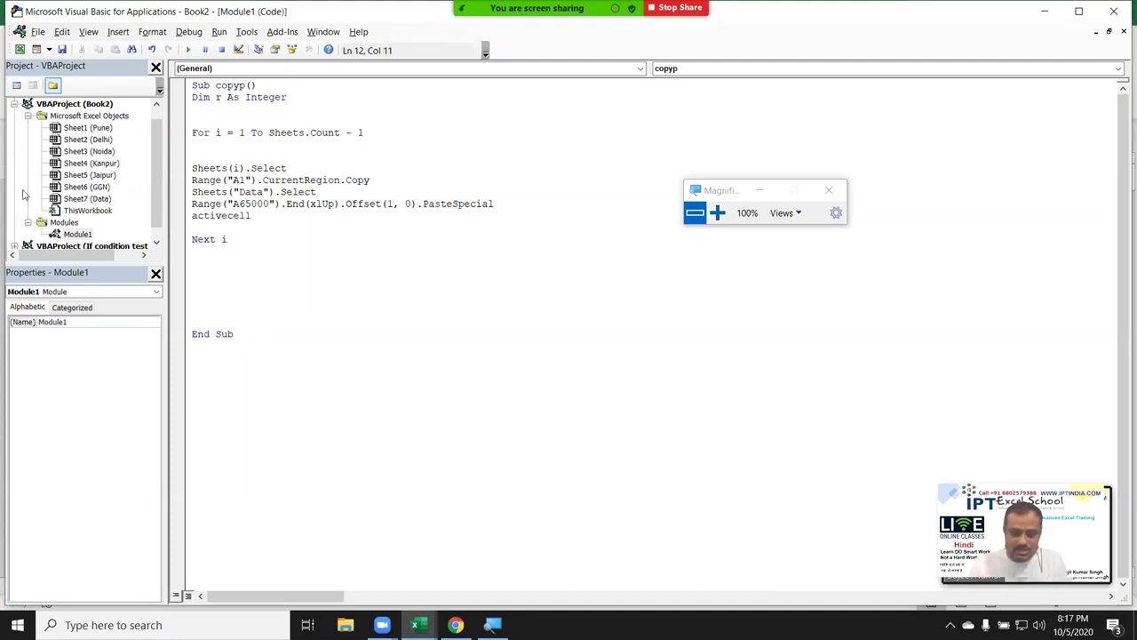
{"action": "type", "text": ".en"}
{"action": "key", "text": "Down"}
{"action": "key", "text": "Down"}
{"action": "key", "text": "Tab"}
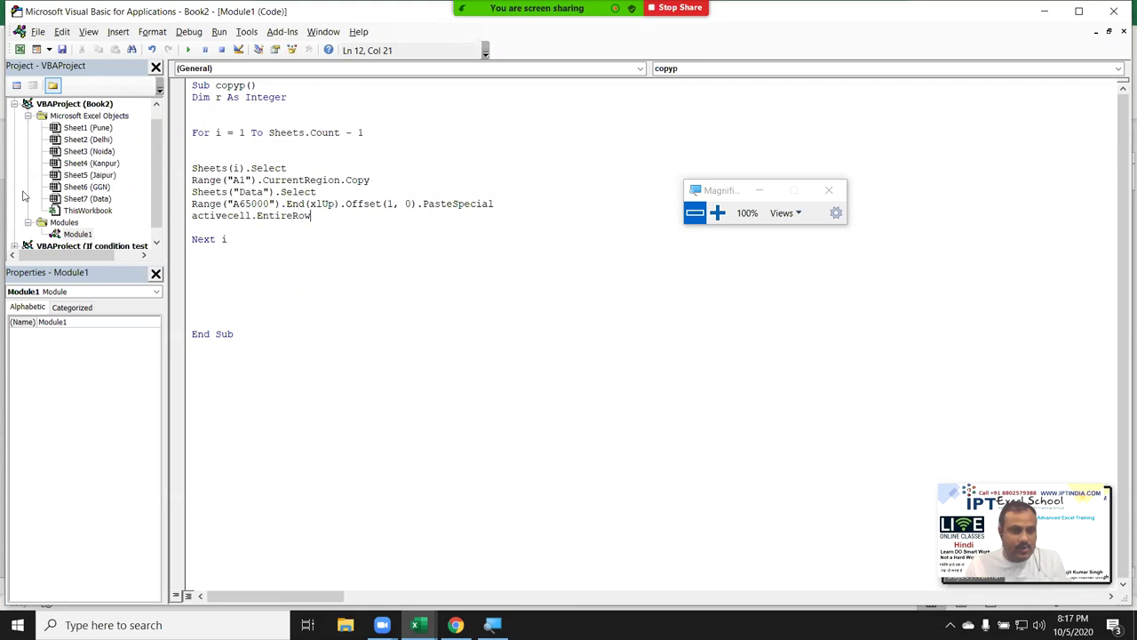
{"action": "type", "text": ".de"}
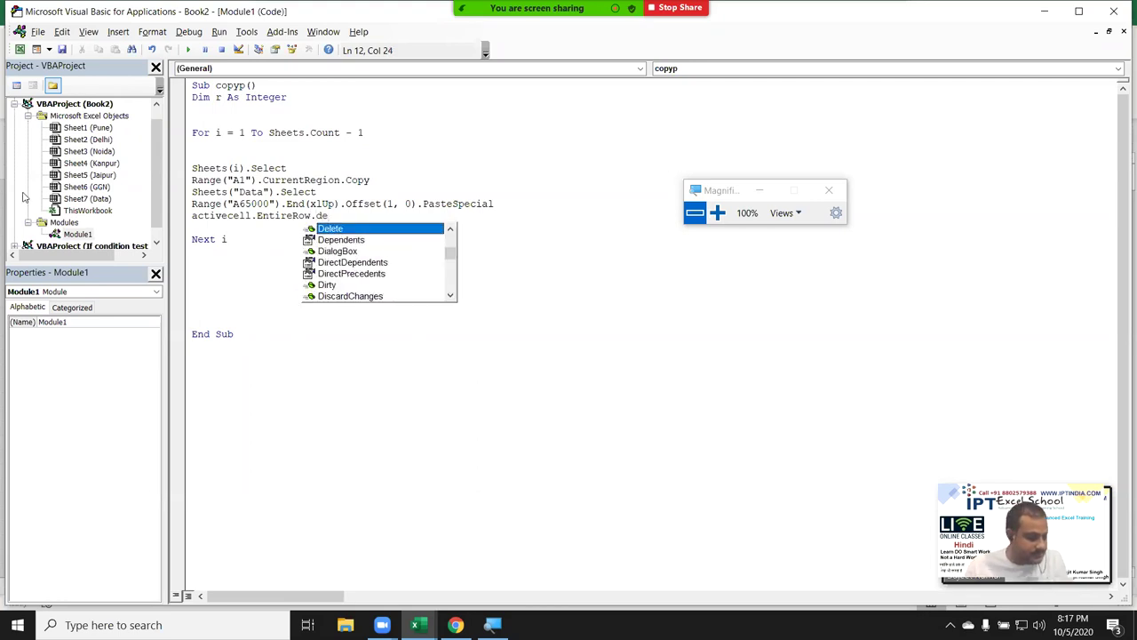
{"action": "key", "text": "Tab"}
{"action": "key", "text": "Return"}
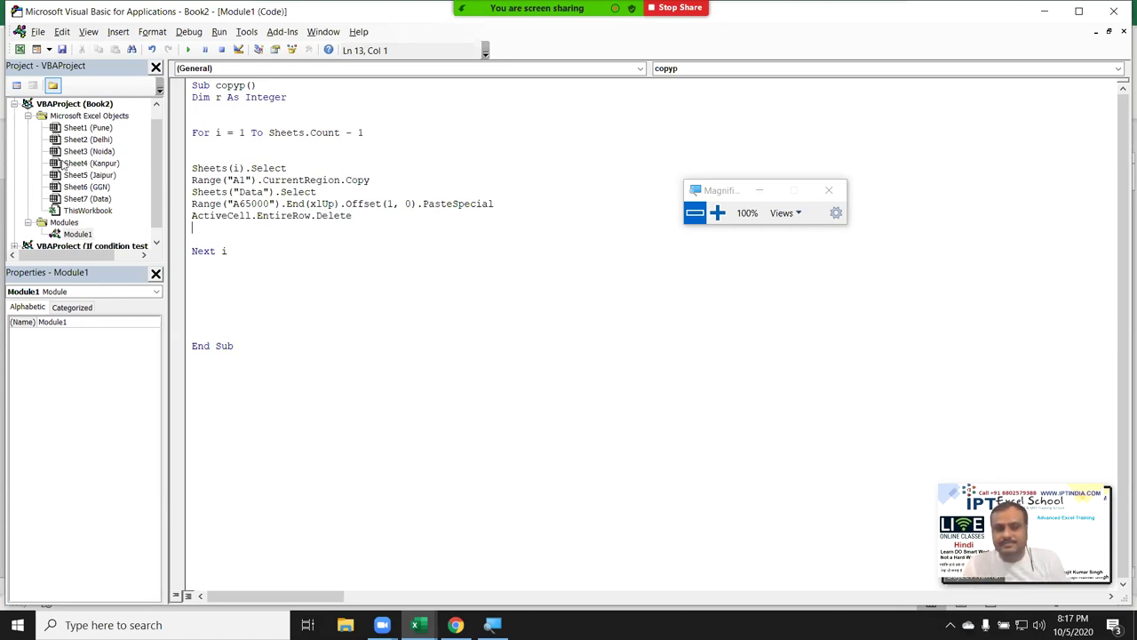
Run the copyp macro from the Macros list to stack the city rows into Data.
{"action": "left_click", "coordinate": [260, 152]}
{"action": "key", "text": "alt+F11"}
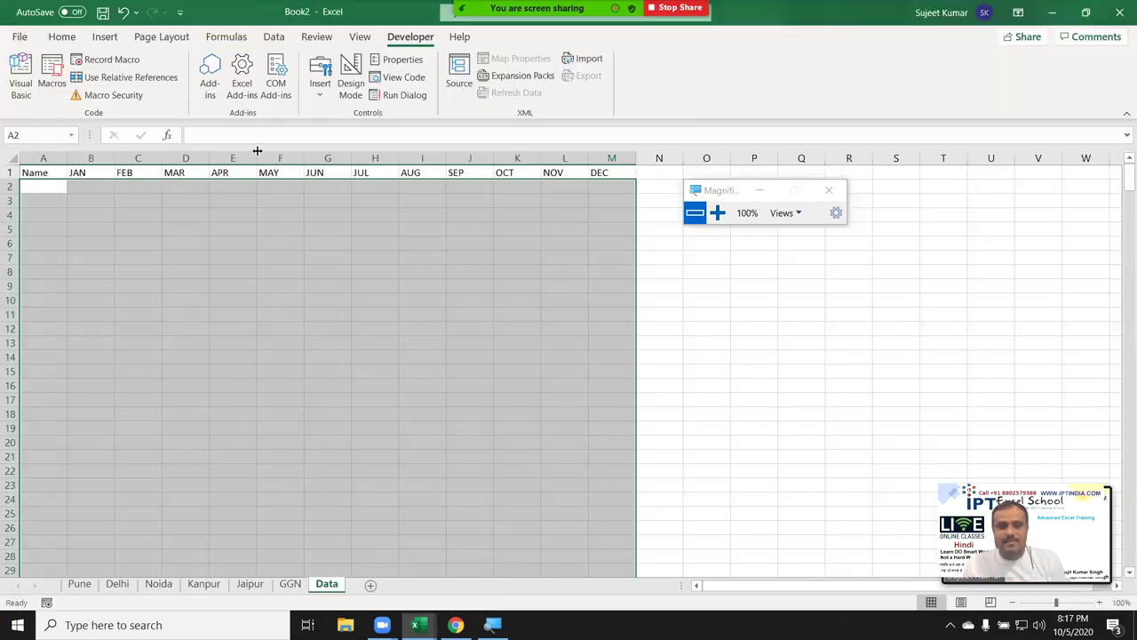
{"action": "left_click", "coordinate": [43, 214]}
{"action": "left_click", "coordinate": [51, 89]}
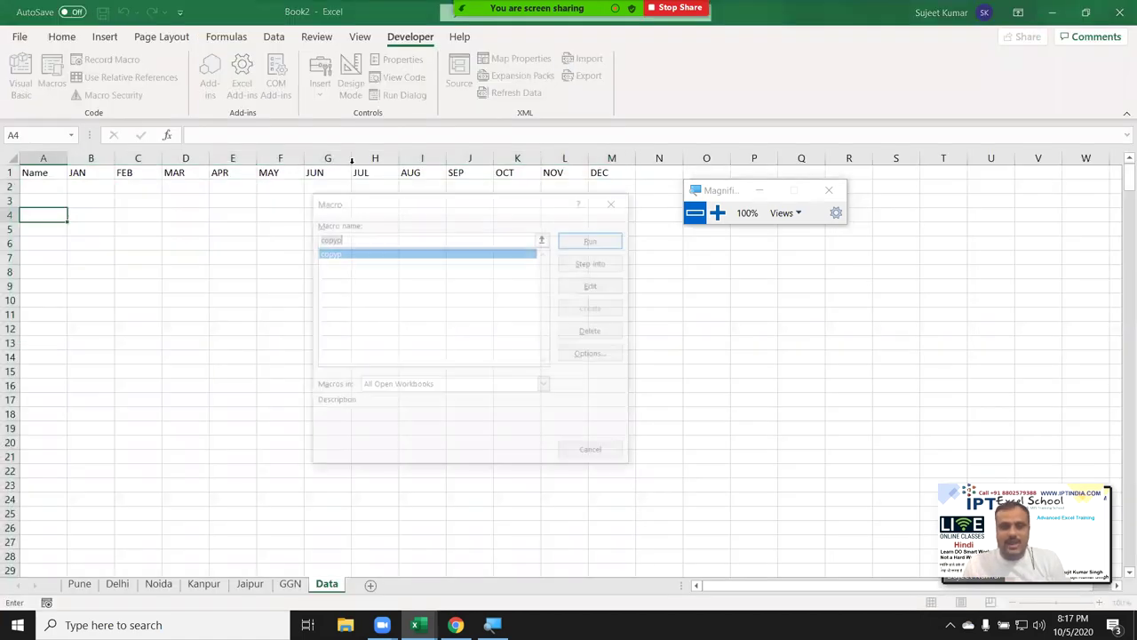
{"action": "left_click", "coordinate": [605, 242]}
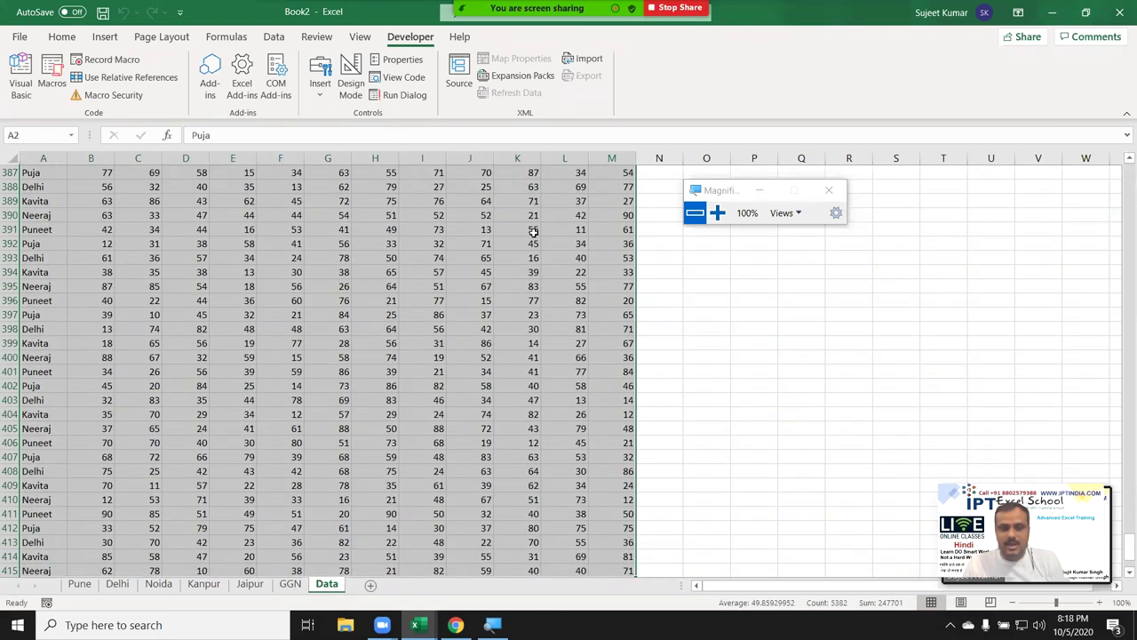
Delete the pasted city rows so Data keeps only its header row, back at A1.
{"action": "key", "text": "Delete"}
{"action": "key", "text": "ctrl+Home"}
{"action": "key", "text": "alt+F11"}
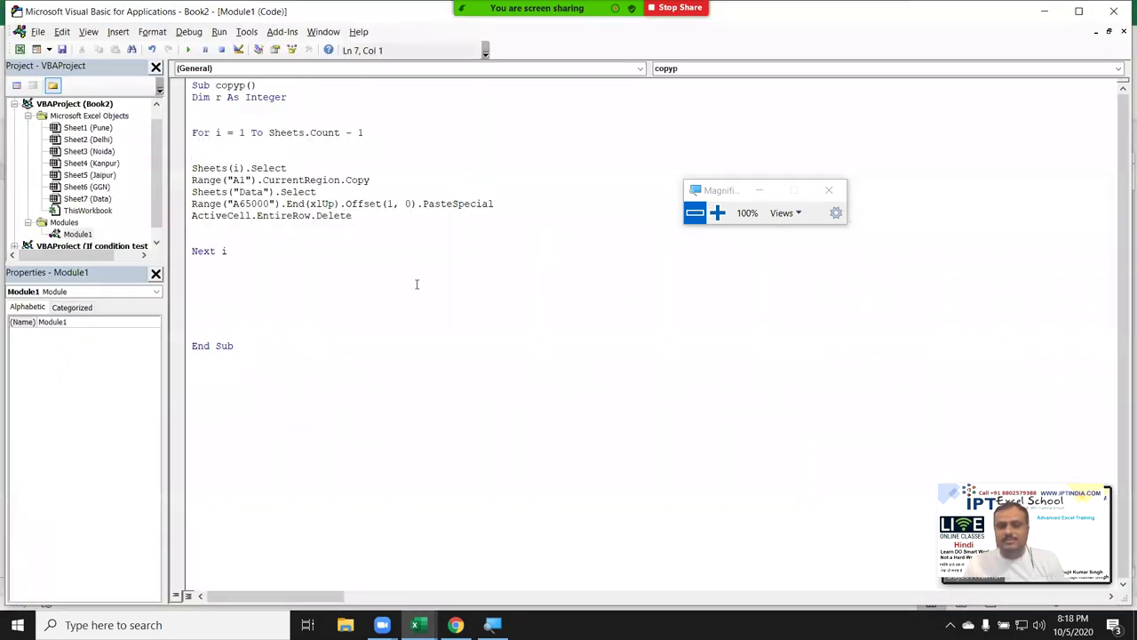
{"action": "left_click", "coordinate": [251, 226]}
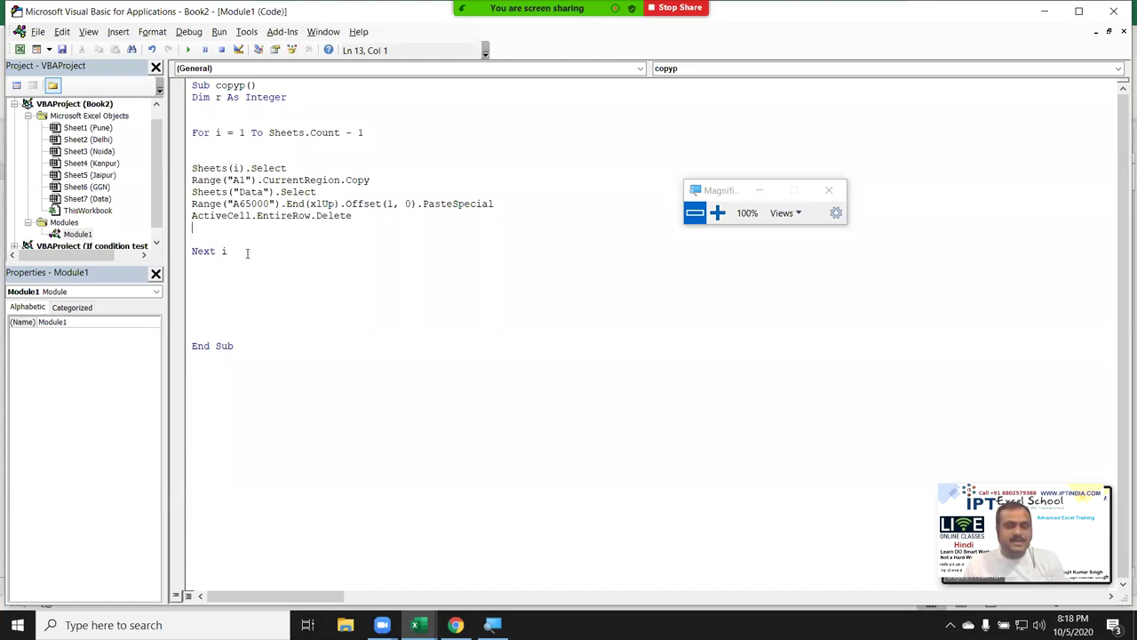
{"action": "key", "text": "alt+F11"}
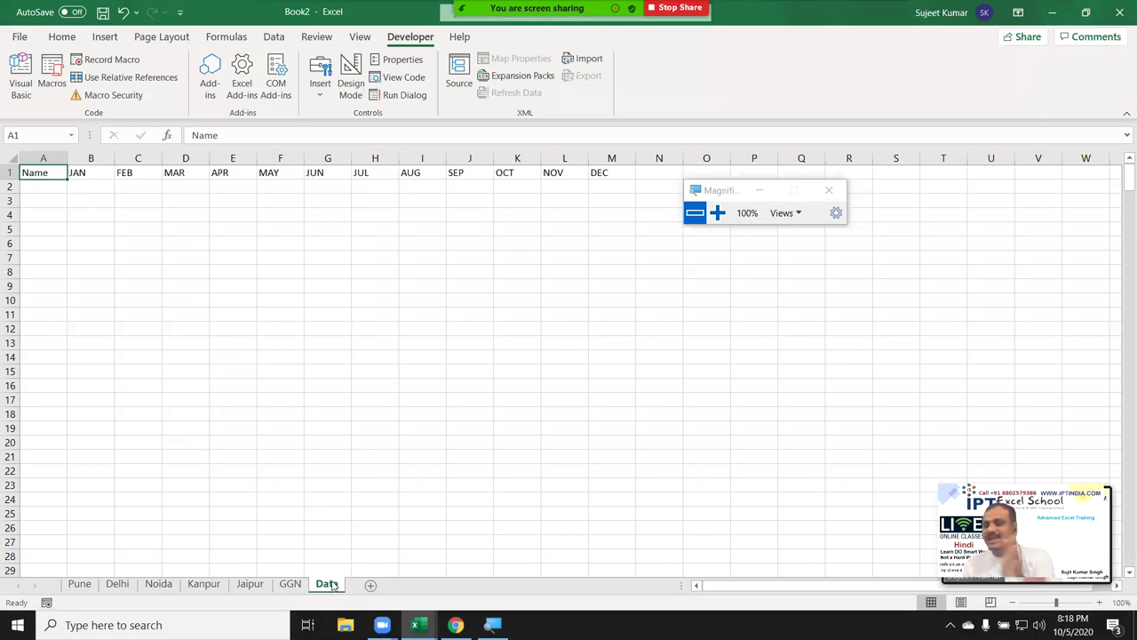
Move the Data tab between Noida and Kanpur, then back to the end after GGN.
{"action": "left_click_drag", "start_coordinate": [186, 562], "coordinate": [189, 565]}
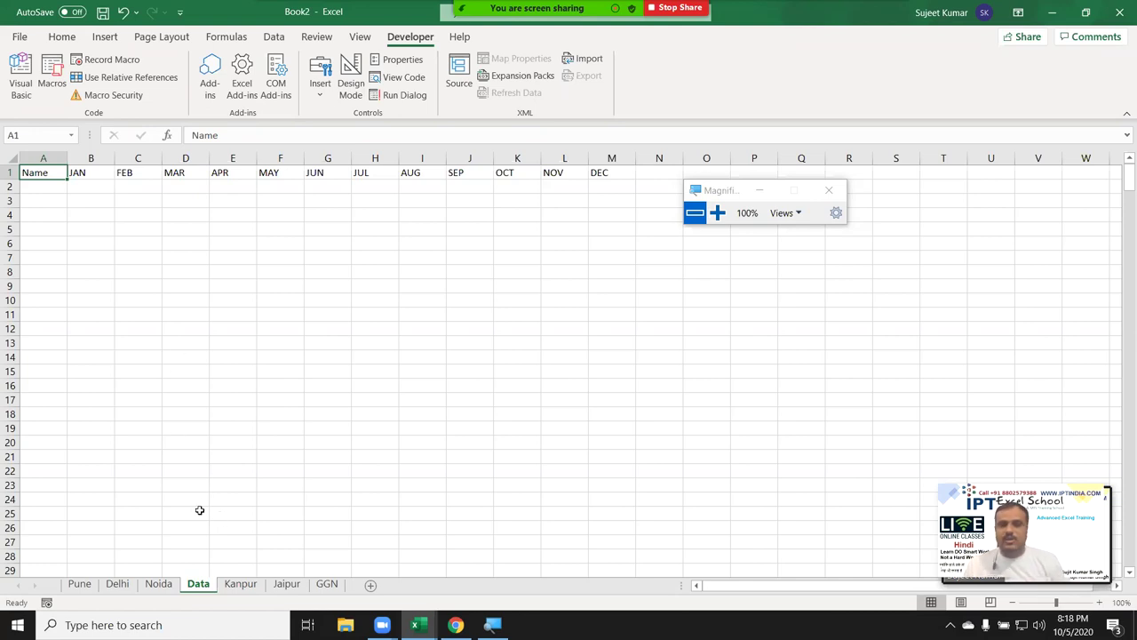
{"action": "key", "text": "alt+F11"}
{"action": "left_click", "coordinate": [283, 133]}
{"action": "double_click", "coordinate": [360, 133]}
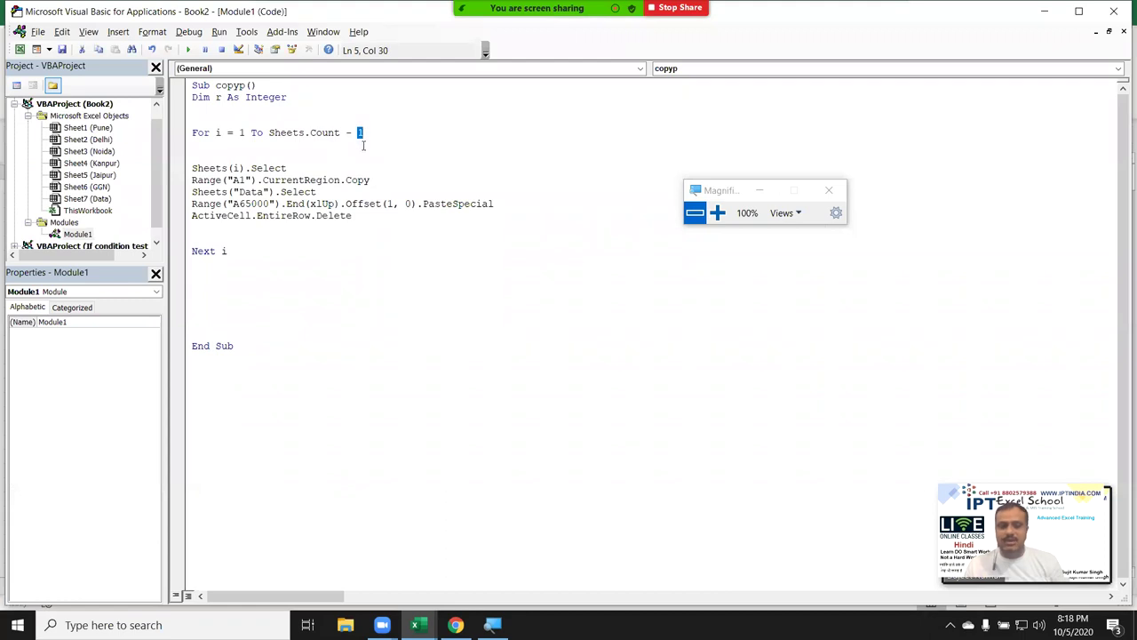
{"action": "key", "text": "alt+F11"}
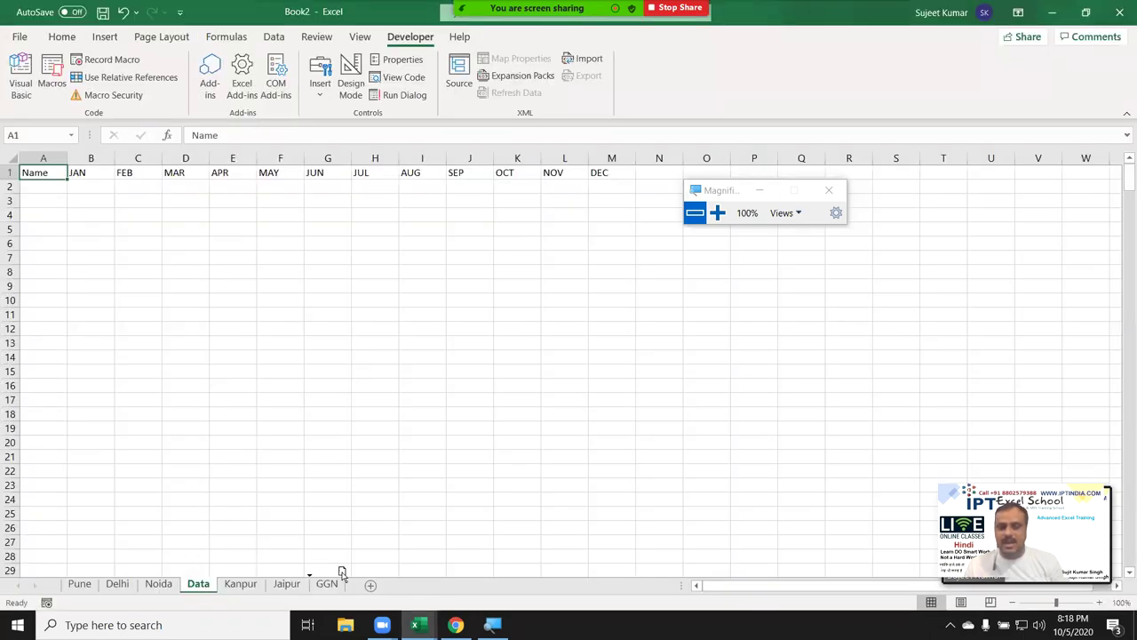
{"action": "left_click_drag", "start_coordinate": [341, 571], "coordinate": [194, 576]}
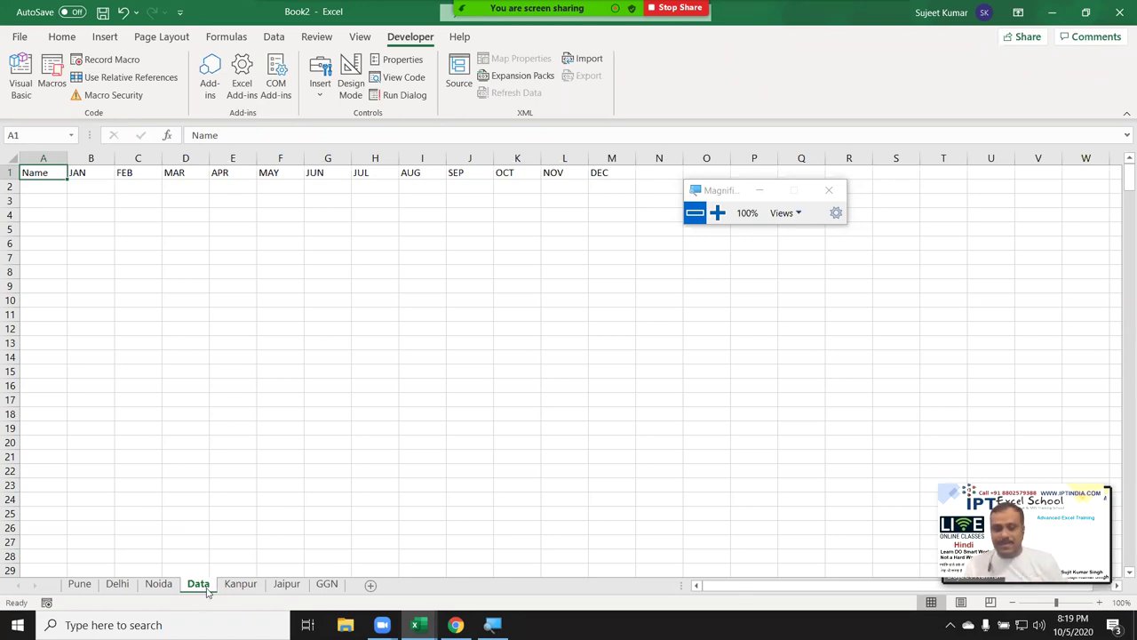
{"action": "key", "text": "alt+F11"}
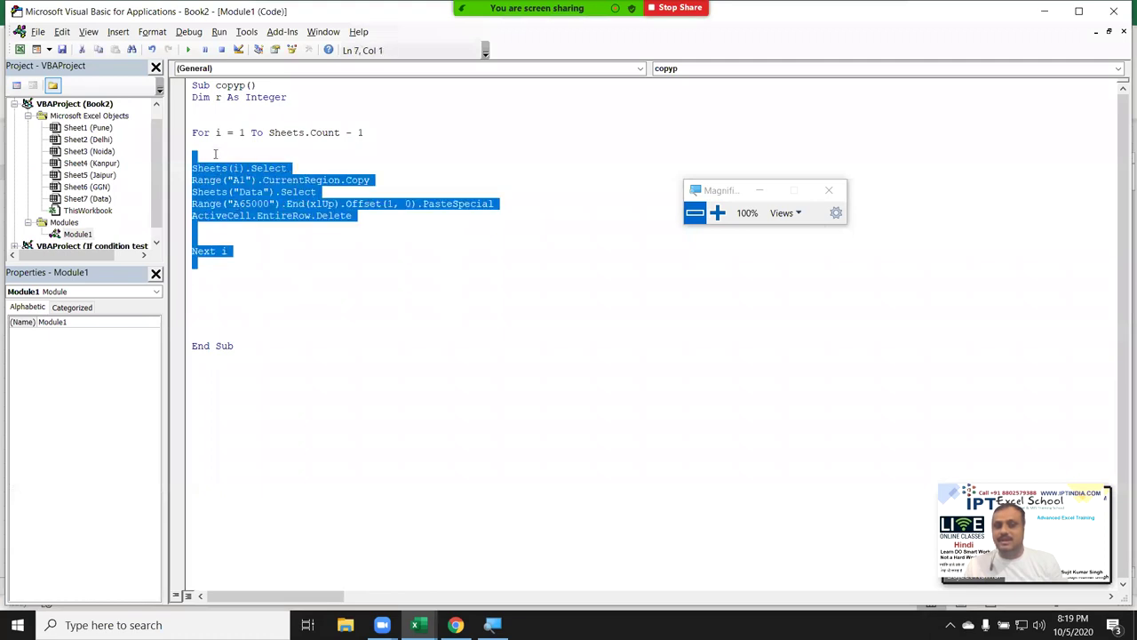
Delete ' - 1' from the For line so it reads For i = 1 To Sheets.Count.
{"action": "left_click_drag", "start_coordinate": [302, 275], "coordinate": [187, 134]}
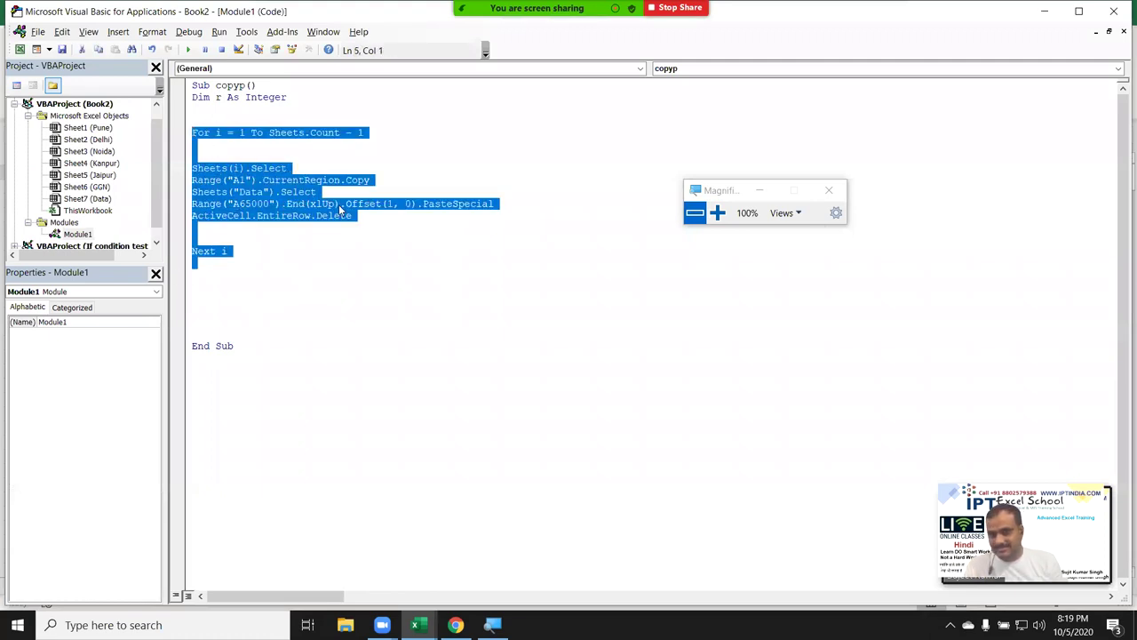
{"action": "left_click_drag", "start_coordinate": [339, 132], "coordinate": [363, 133]}
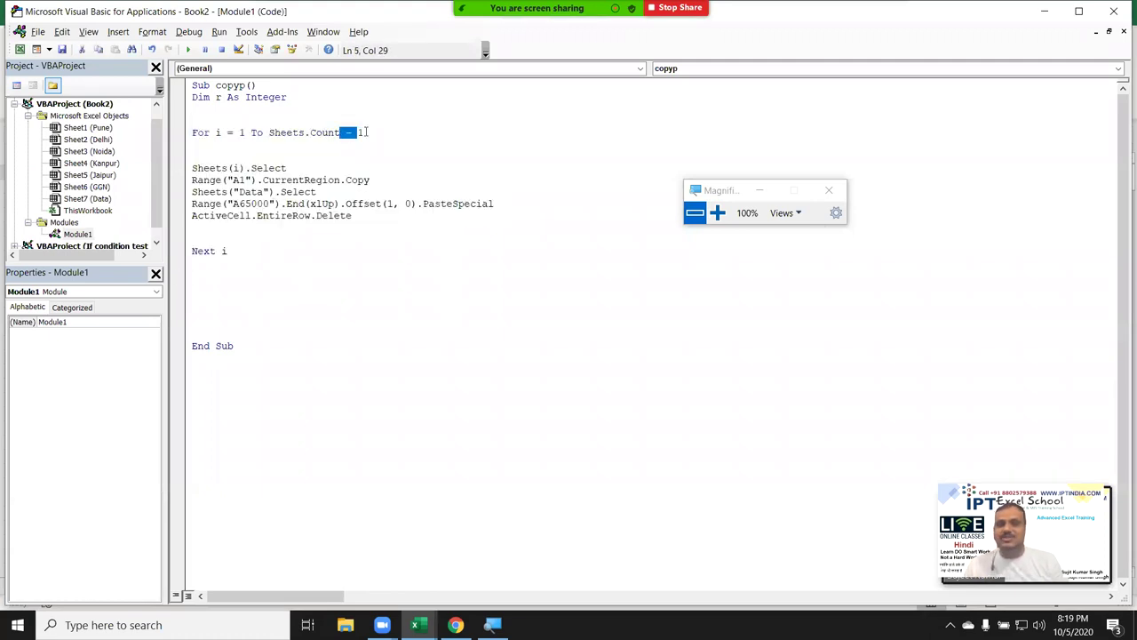
{"action": "key", "text": "alt+F11"}
{"action": "left_click", "coordinate": [327, 584]}
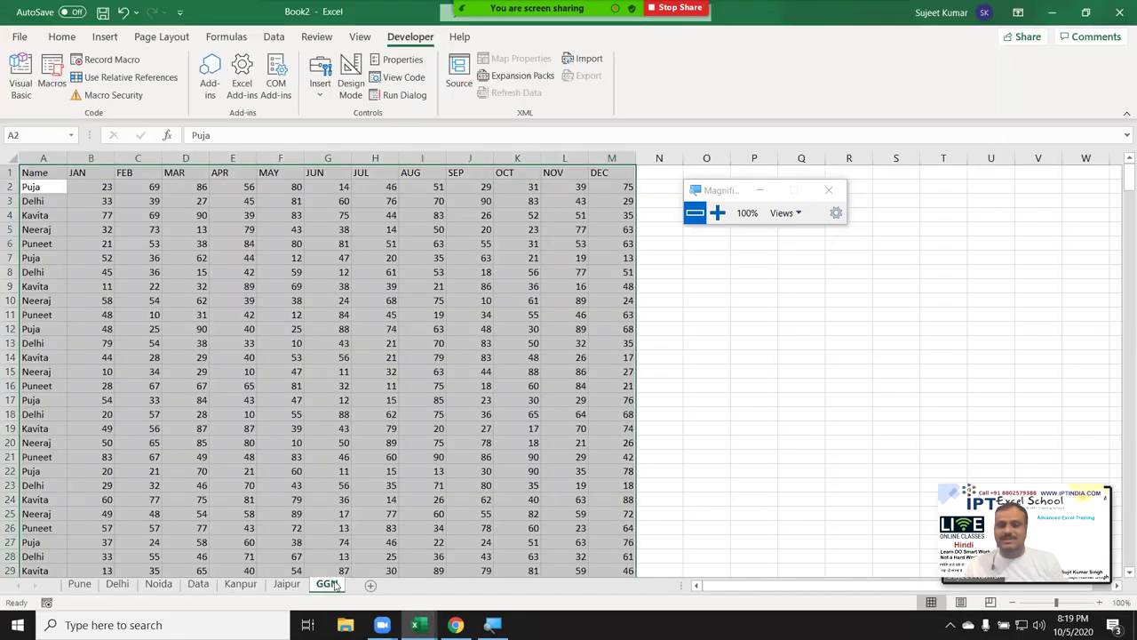
{"action": "key", "text": "alt+F11"}
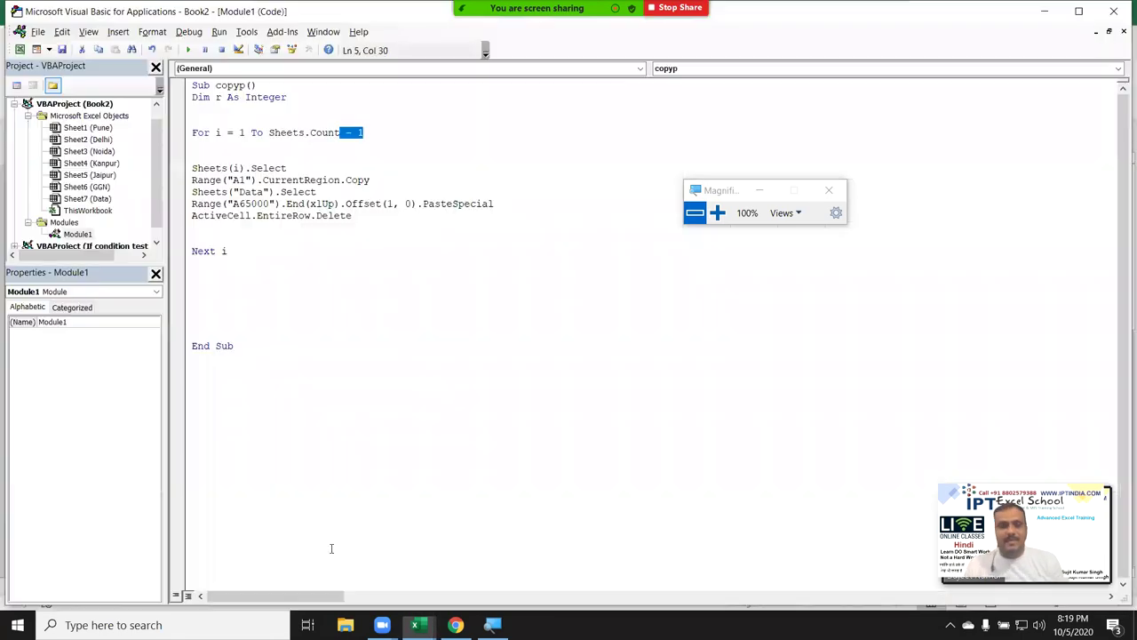
{"action": "key", "text": "Delete"}
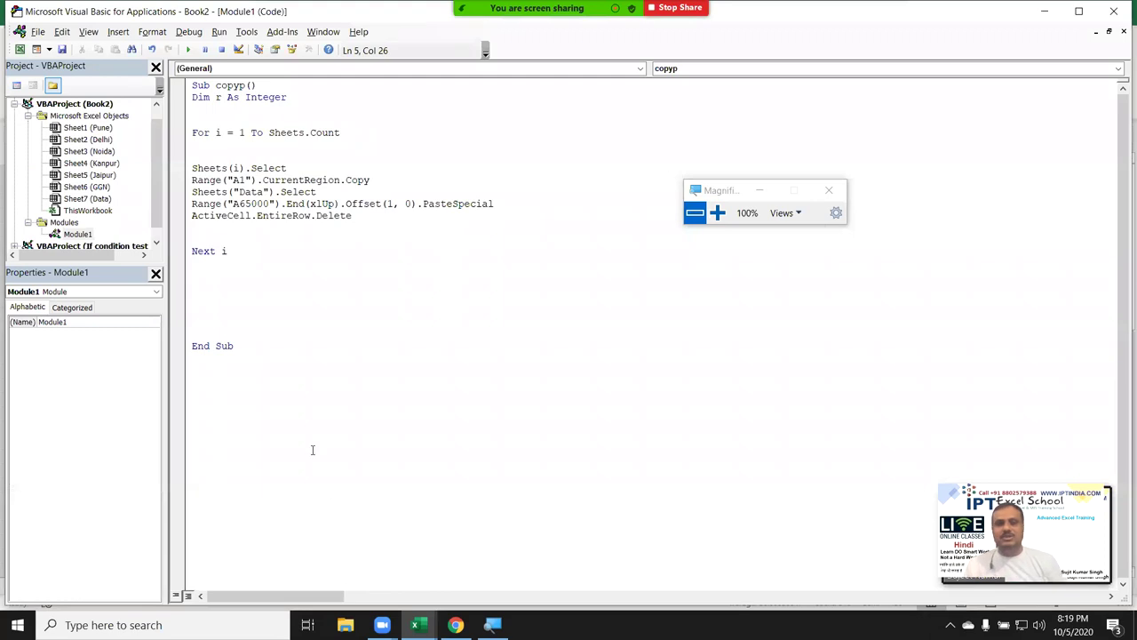
{"action": "left_click", "coordinate": [297, 380]}
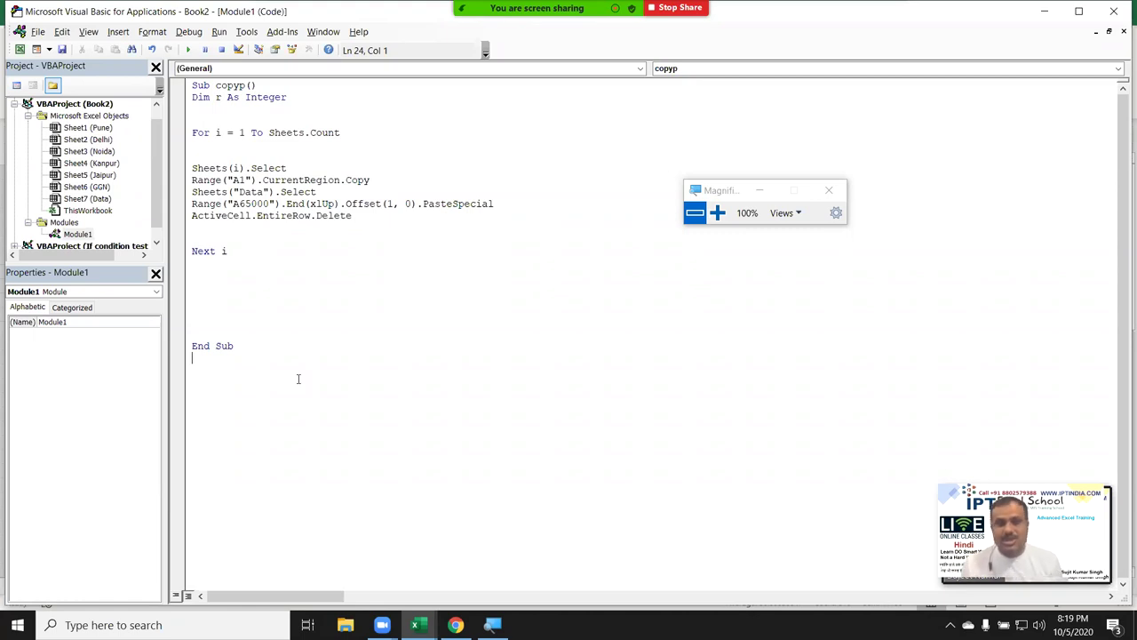
{"action": "left_click", "coordinate": [202, 148]}
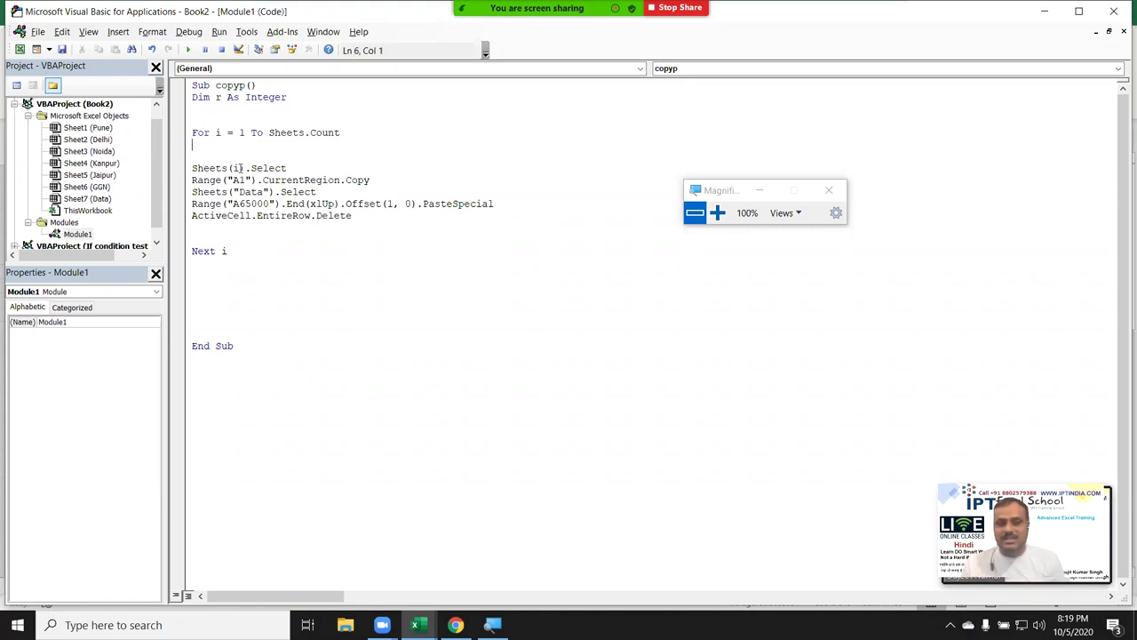
{"action": "key", "text": "Down"}
{"action": "key", "text": "Down"}
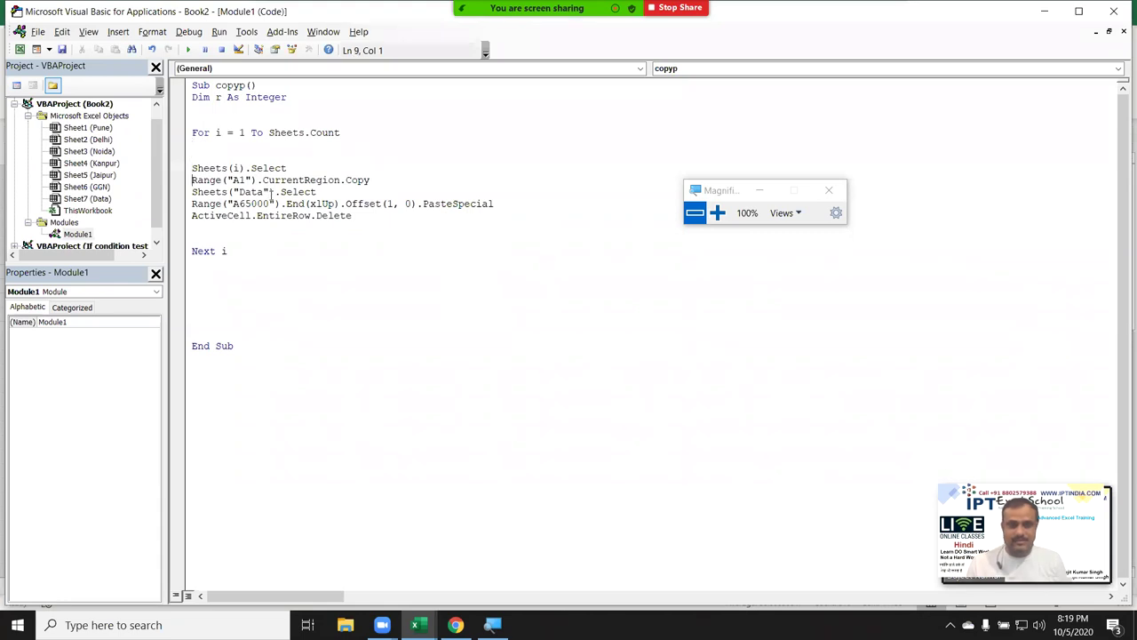
Wrap the loop body in If ActiveSheet.Name <> "Data" Then … End If.
{"action": "key", "text": "Return"}
{"action": "key", "text": "Return"}
{"action": "key", "text": "Up"}
{"action": "key", "text": "Up"}
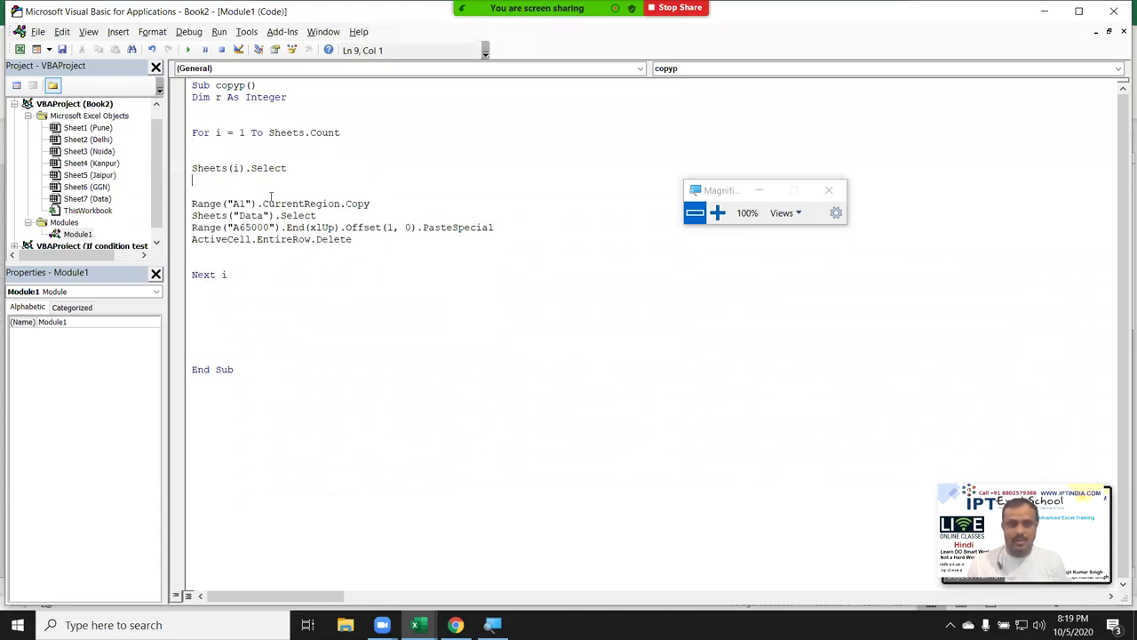
{"action": "key", "text": "Return"}
{"action": "type", "text": "if activesheet.name="}
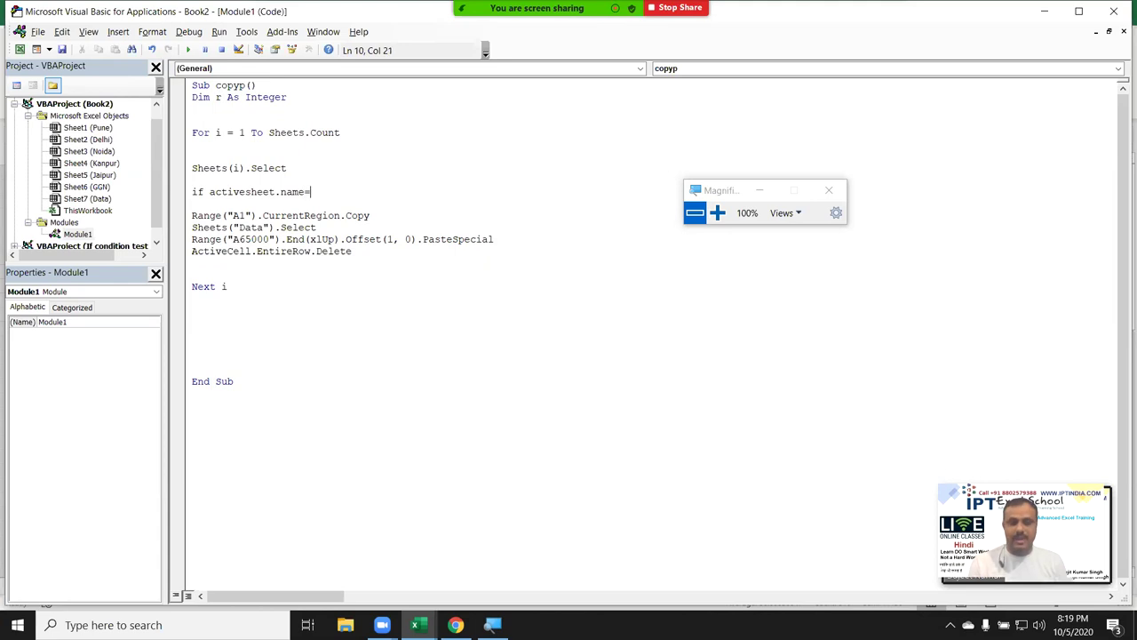
{"action": "key", "text": "BackSpace"}
{"action": "type", "text": "<> \"Data\" "}
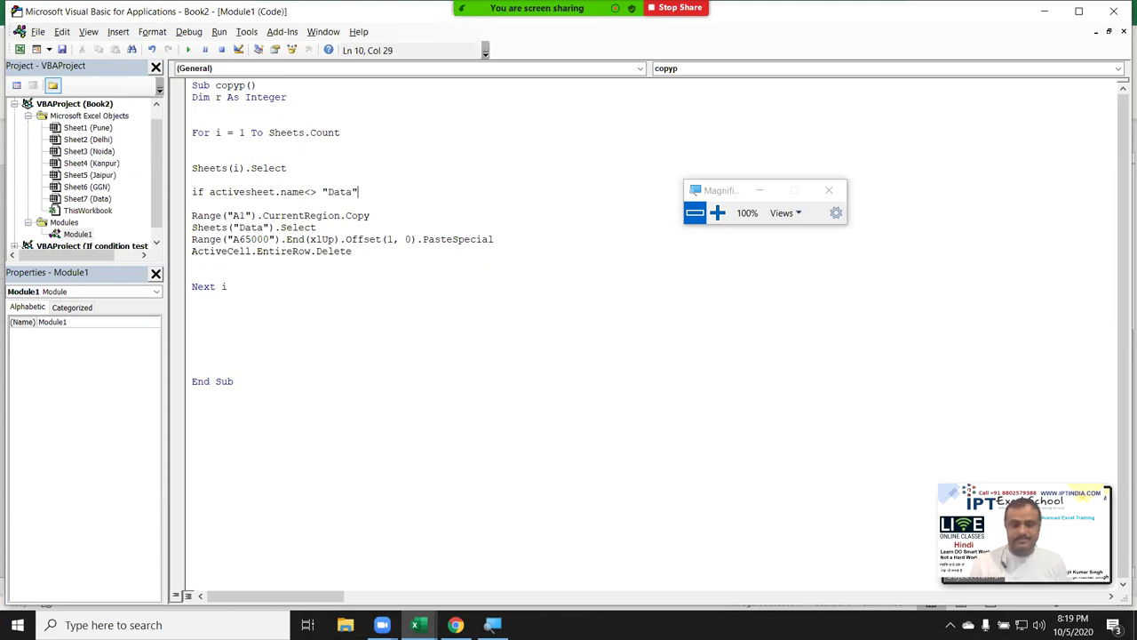
{"action": "type", "text": "then"}
{"action": "key", "text": "Down"}
{"action": "key", "text": "Down"}
{"action": "key", "text": "Down"}
{"action": "key", "text": "Down"}
{"action": "key", "text": "Down"}
{"action": "key", "text": "Down"}
{"action": "key", "text": "Return"}
{"action": "type", "text": "end if"}
{"action": "key", "text": "Up"}
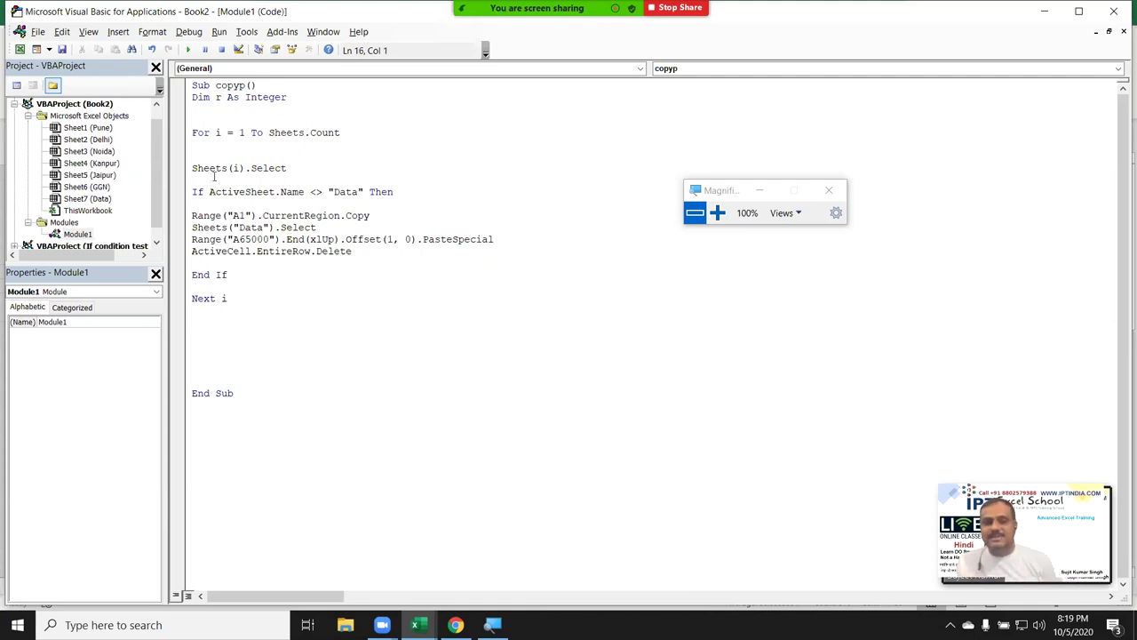
Review the If condition and the copy-paste lines it encloses, then show the GGN sheet.
{"action": "left_click_drag", "start_coordinate": [232, 168], "coordinate": [241, 169]}
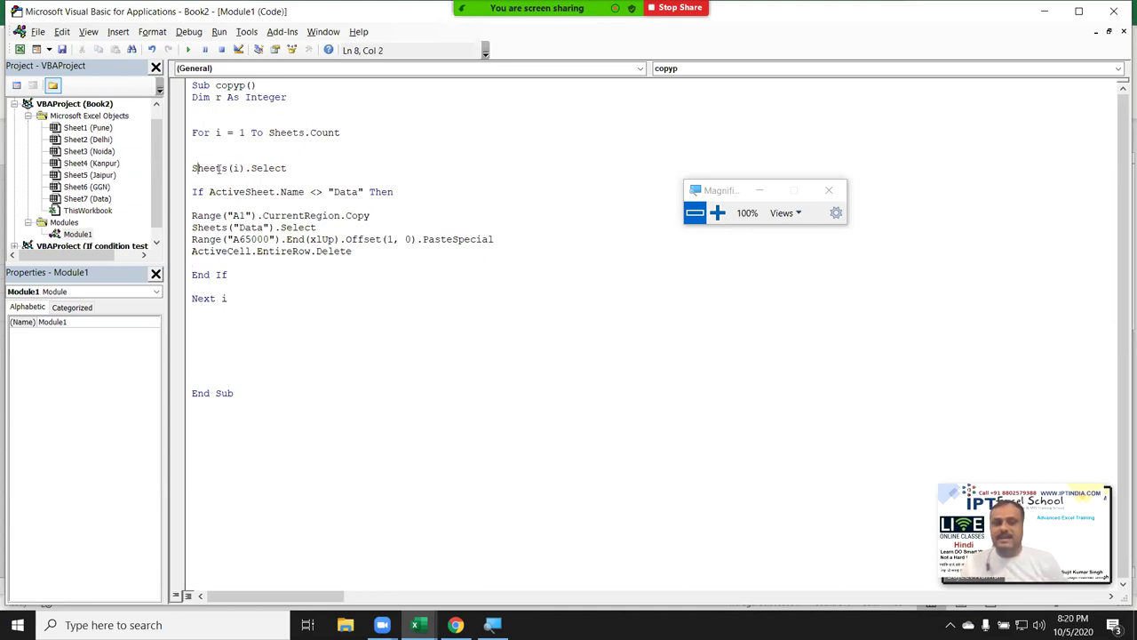
{"action": "left_click_drag", "start_coordinate": [193, 168], "coordinate": [299, 178]}
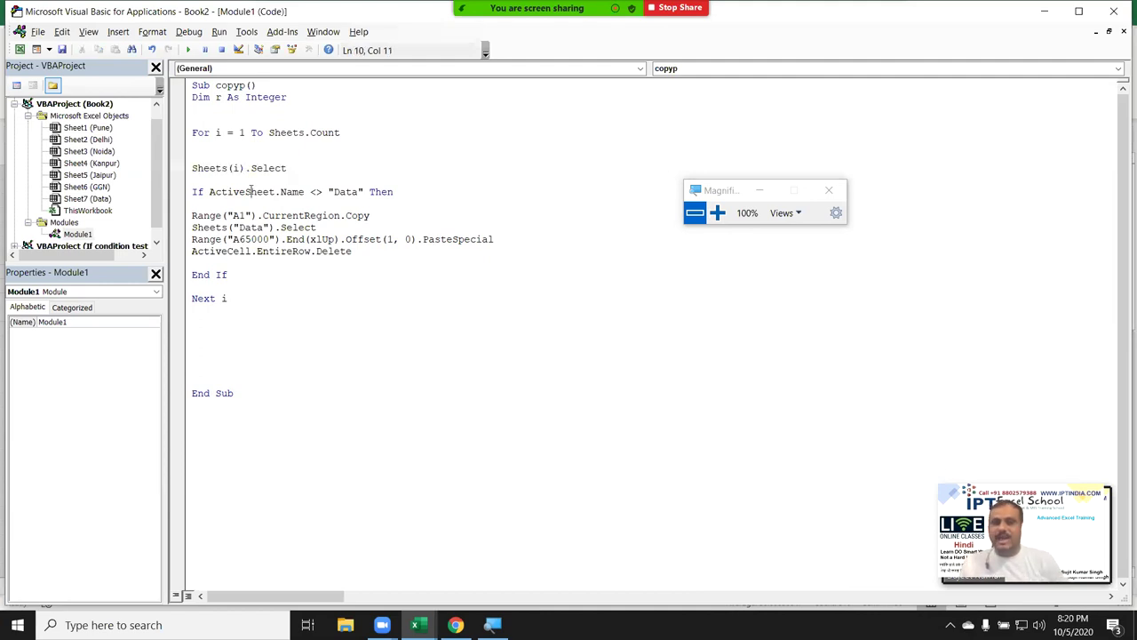
{"action": "double_click", "coordinate": [252, 192]}
{"action": "left_click", "coordinate": [283, 191]}
{"action": "double_click", "coordinate": [283, 192]}
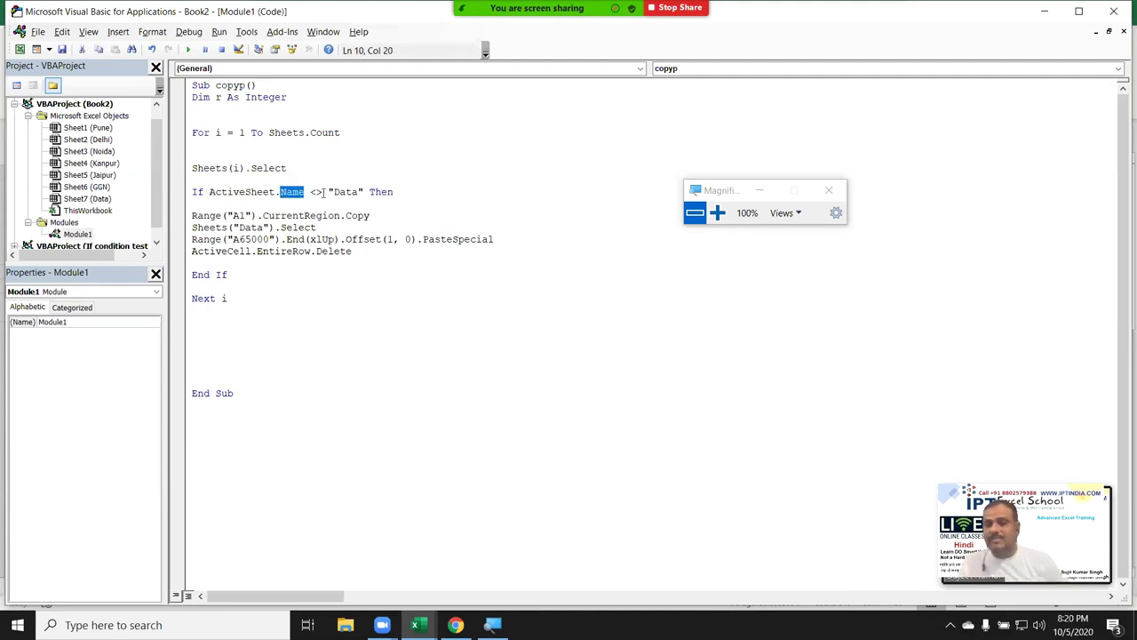
{"action": "double_click", "coordinate": [315, 192]}
{"action": "double_click", "coordinate": [346, 192]}
{"action": "left_click", "coordinate": [381, 192]}
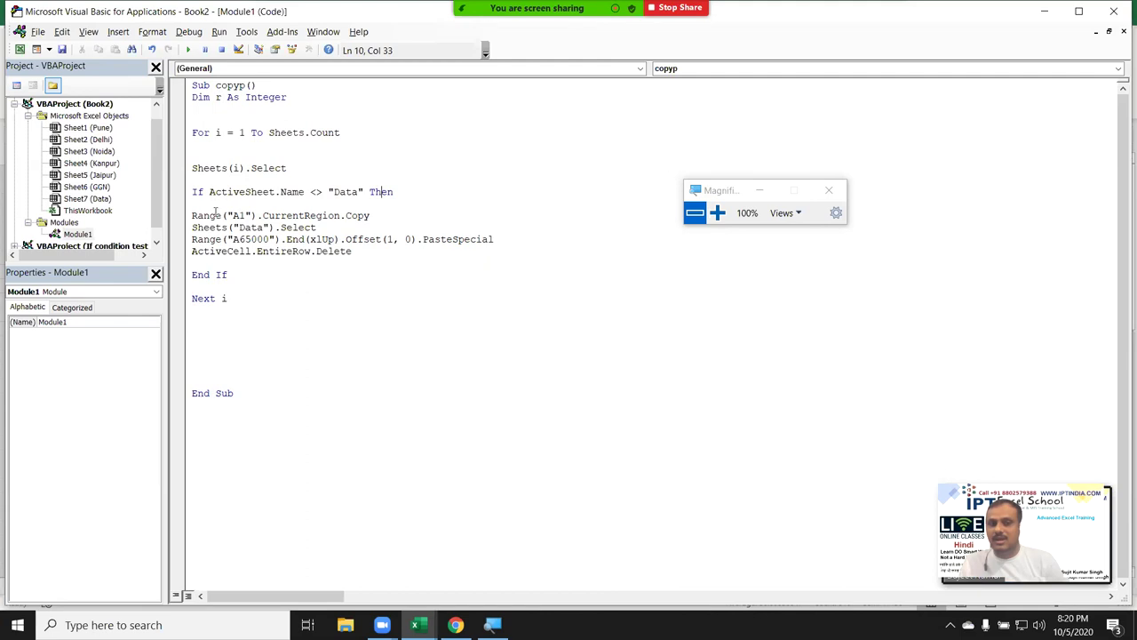
{"action": "left_click_drag", "start_coordinate": [210, 215], "coordinate": [307, 251]}
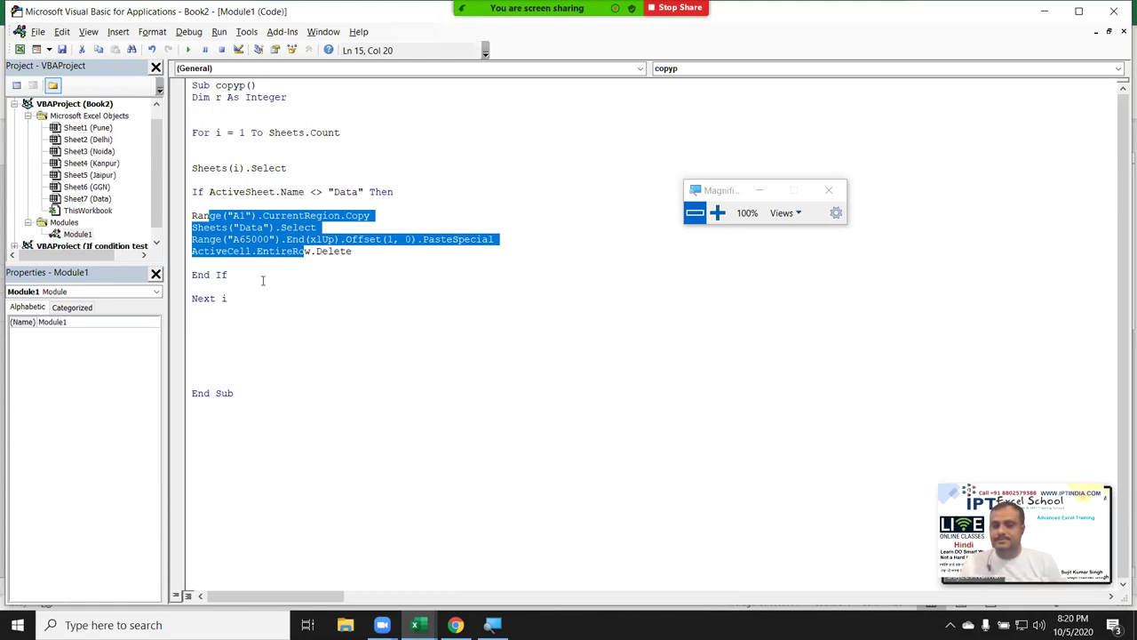
{"action": "left_click", "coordinate": [267, 285]}
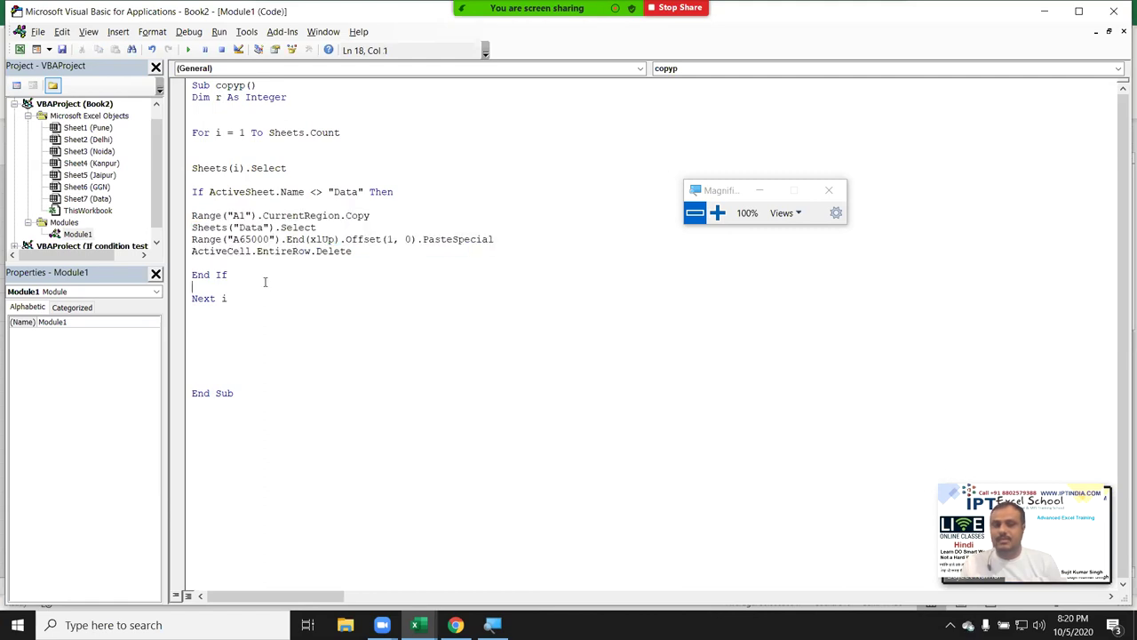
{"action": "key", "text": "alt+F11"}
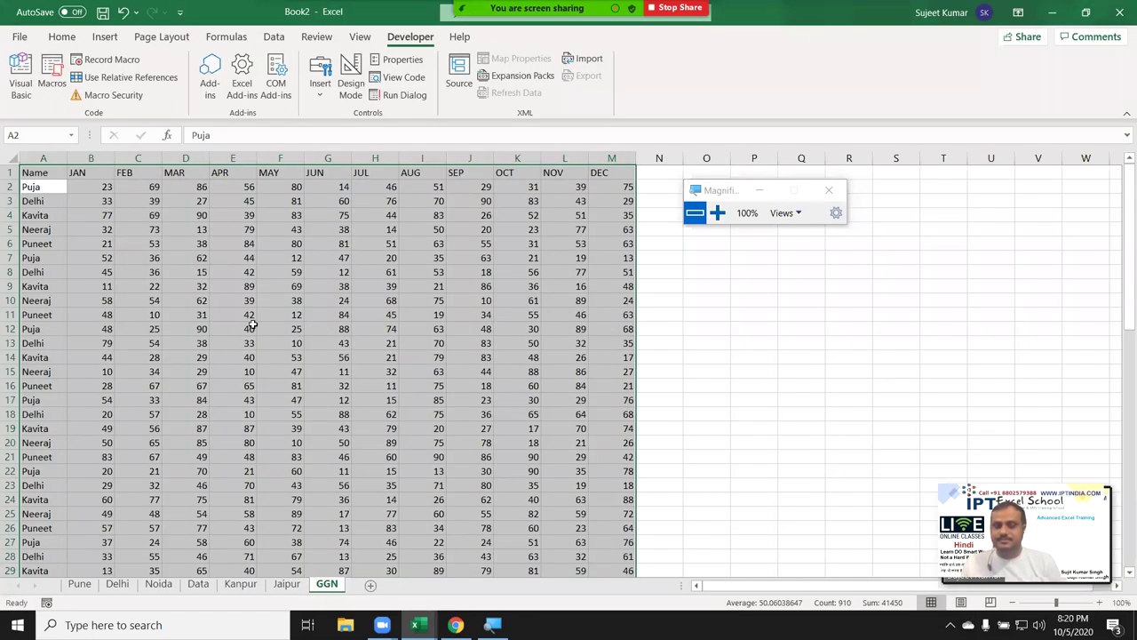
Open the Data sheet to confirm only the header row remains, then return to the code.
{"action": "left_click", "coordinate": [253, 326]}
{"action": "left_click", "coordinate": [197, 584]}
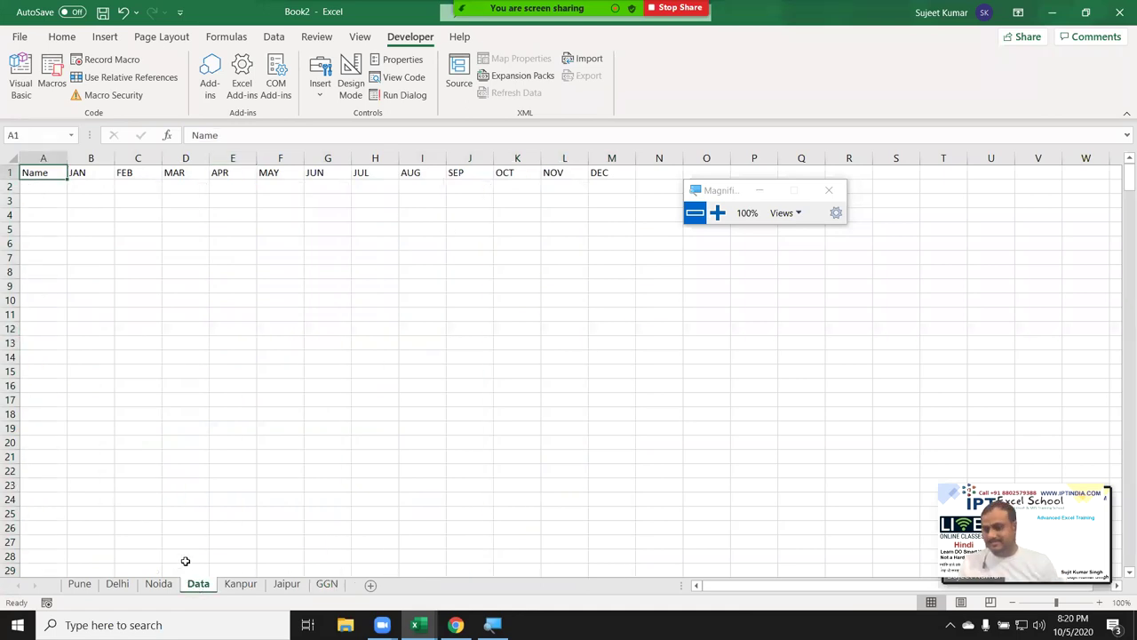
{"action": "key", "text": "alt+F11"}
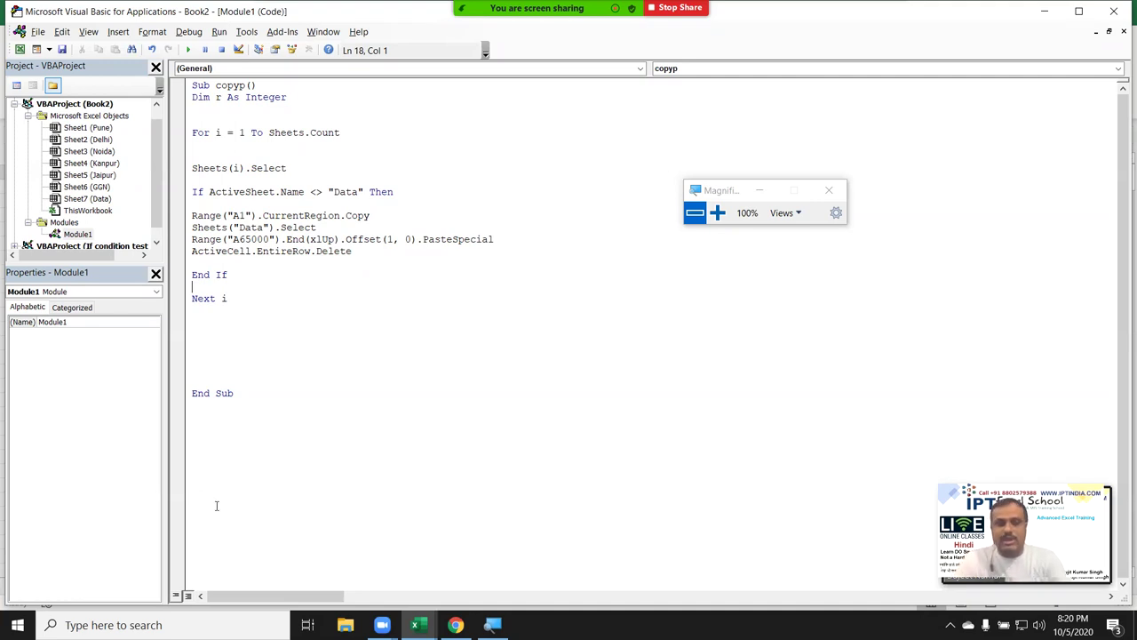
Remove the empty line above End If inside the If block.
{"action": "key", "text": "Up"}
{"action": "key", "text": "Up"}
{"action": "key", "text": "Up"}
{"action": "key", "text": "Up"}
{"action": "key", "text": "Up"}
{"action": "key", "text": "Up"}
{"action": "key", "text": "Up"}
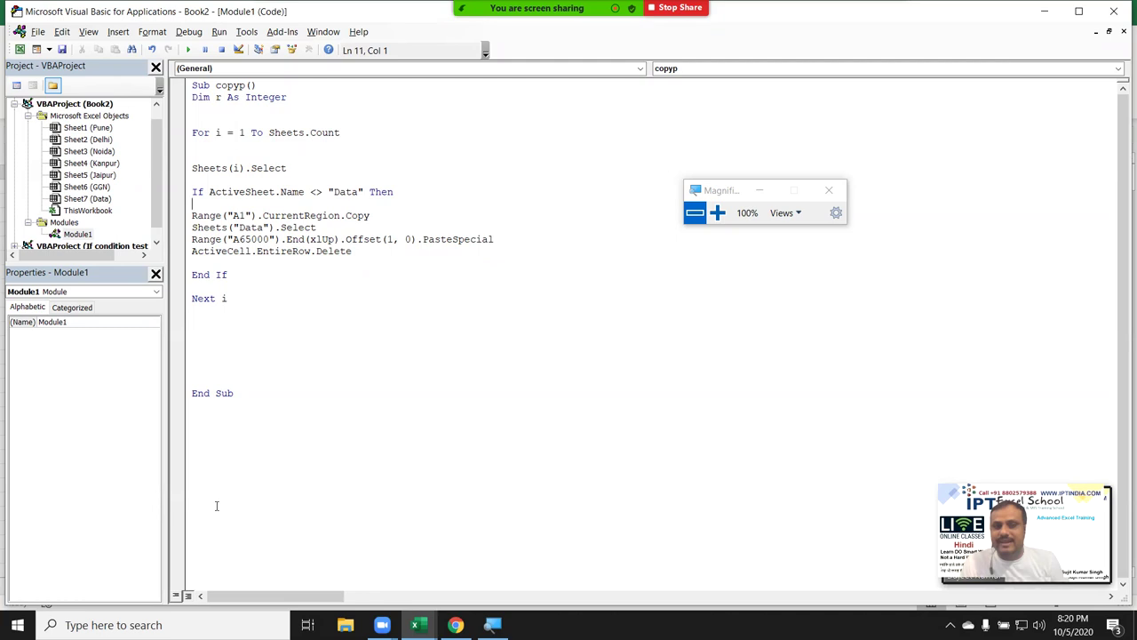
{"action": "key", "text": "shift+Down"}
{"action": "key", "text": "shift+Down"}
{"action": "key", "text": "shift+Down"}
{"action": "key", "text": "shift+Down"}
{"action": "key", "text": "shift+Down"}
{"action": "key", "text": "Home"}
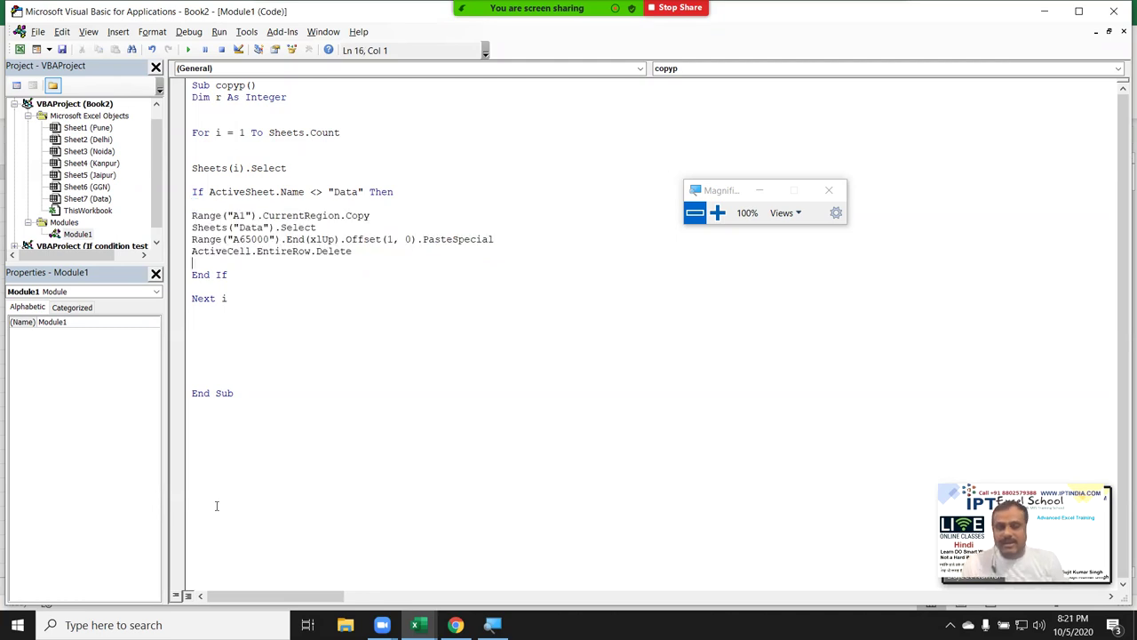
{"action": "key", "text": "Return"}
{"action": "key", "text": "Return"}
{"action": "key", "text": "Up"}
{"action": "key", "text": "shift+Down"}
{"action": "key", "text": "shift+Down"}
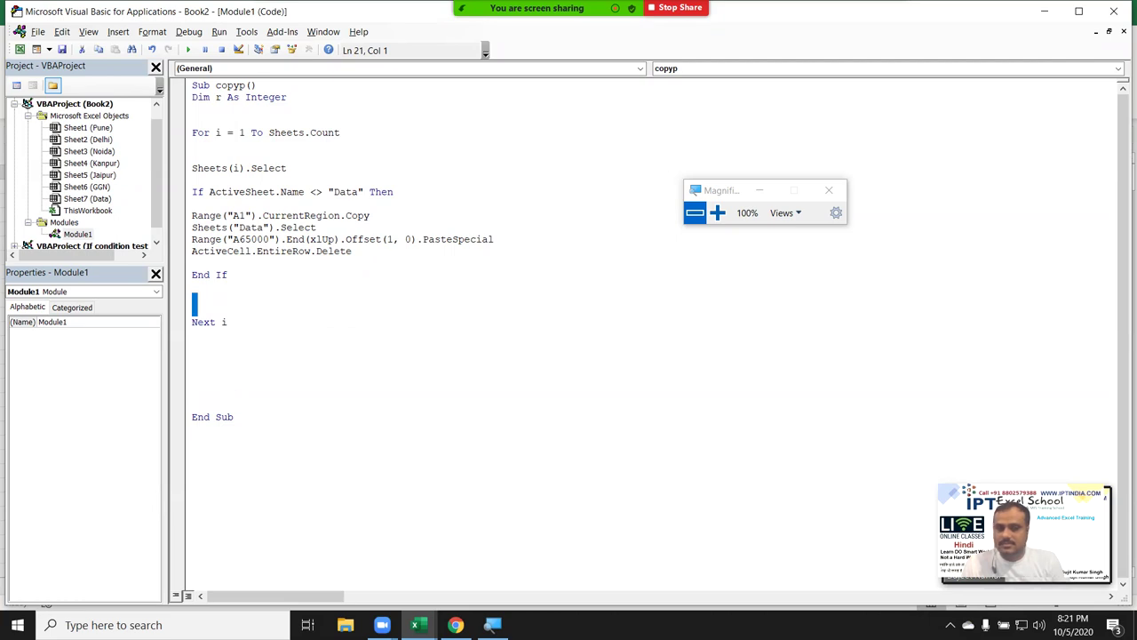
{"action": "key", "text": "Up"}
{"action": "key", "text": "Up"}
{"action": "key", "text": "Up"}
{"action": "key", "text": "Up"}
{"action": "key", "text": "Up"}
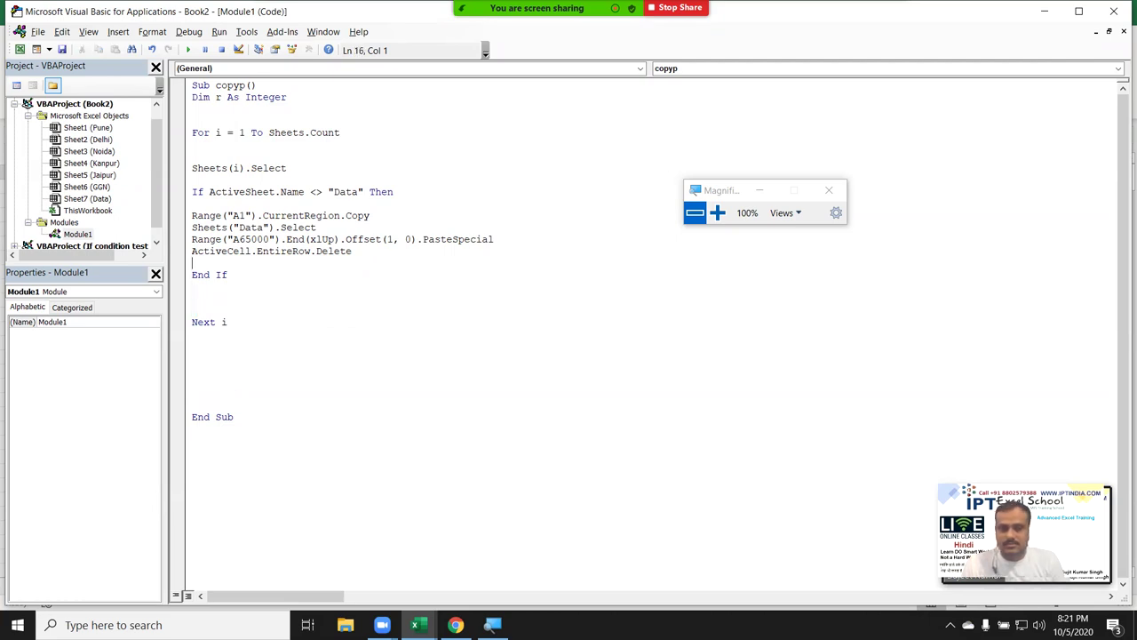
{"action": "key", "text": "Delete"}
Check that the four copy-and-paste lines sit directly between If and End If.
{"action": "key", "text": "Up"}
{"action": "key", "text": "Up"}
{"action": "key", "text": "Up"}
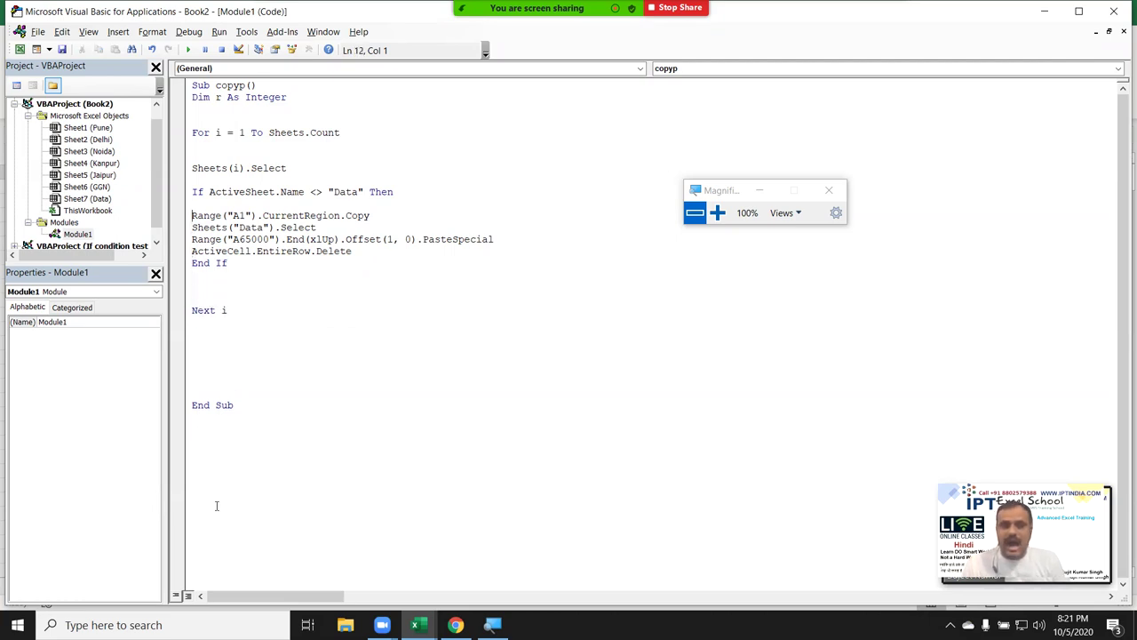
{"action": "key", "text": "Up"}
{"action": "key", "text": "Down"}
{"action": "key", "text": "Down"}
{"action": "key", "text": "Down"}
{"action": "key", "text": "Down"}
{"action": "key", "text": "Down"}
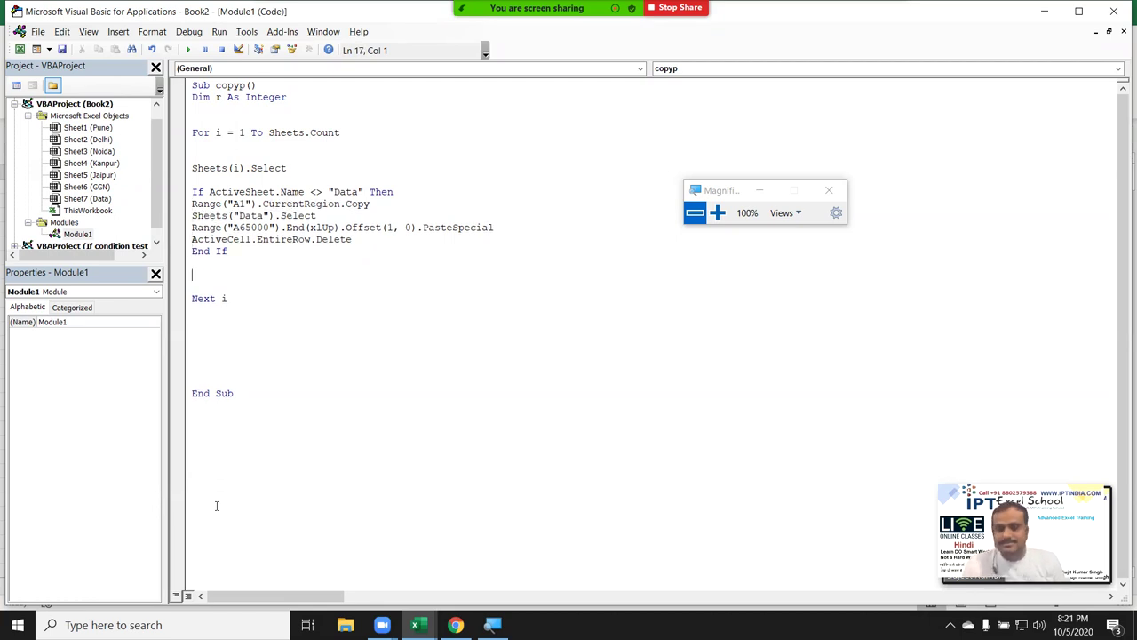
{"action": "key", "text": "Up"}
{"action": "key", "text": "Up"}
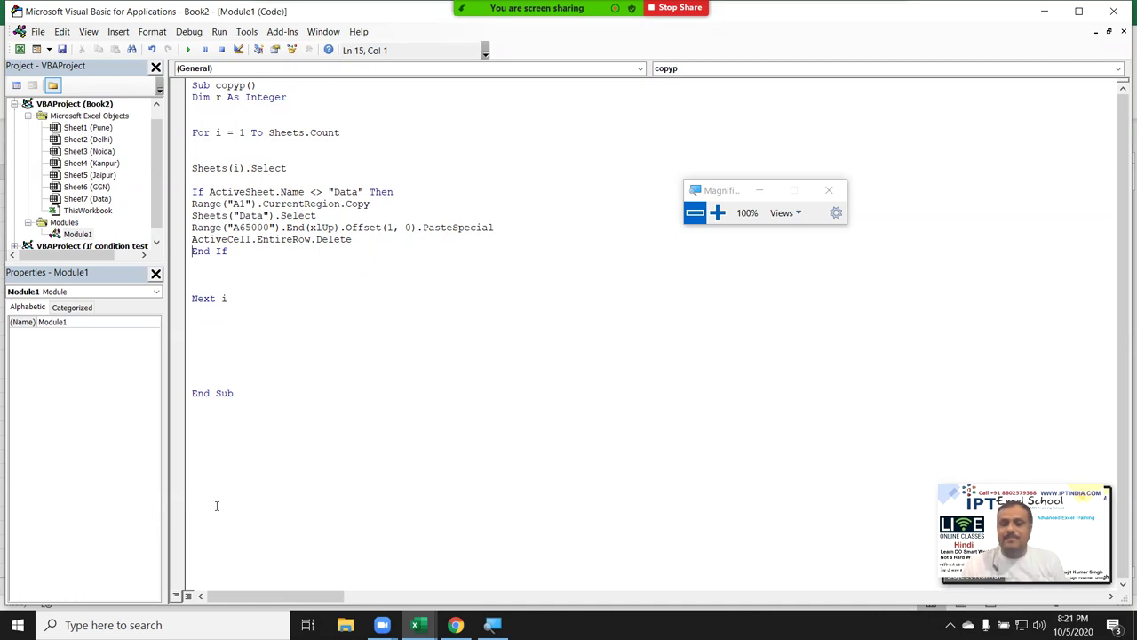
{"action": "key", "text": "Up"}
{"action": "key", "text": "Up"}
{"action": "key", "text": "Up"}
{"action": "key", "text": "Down"}
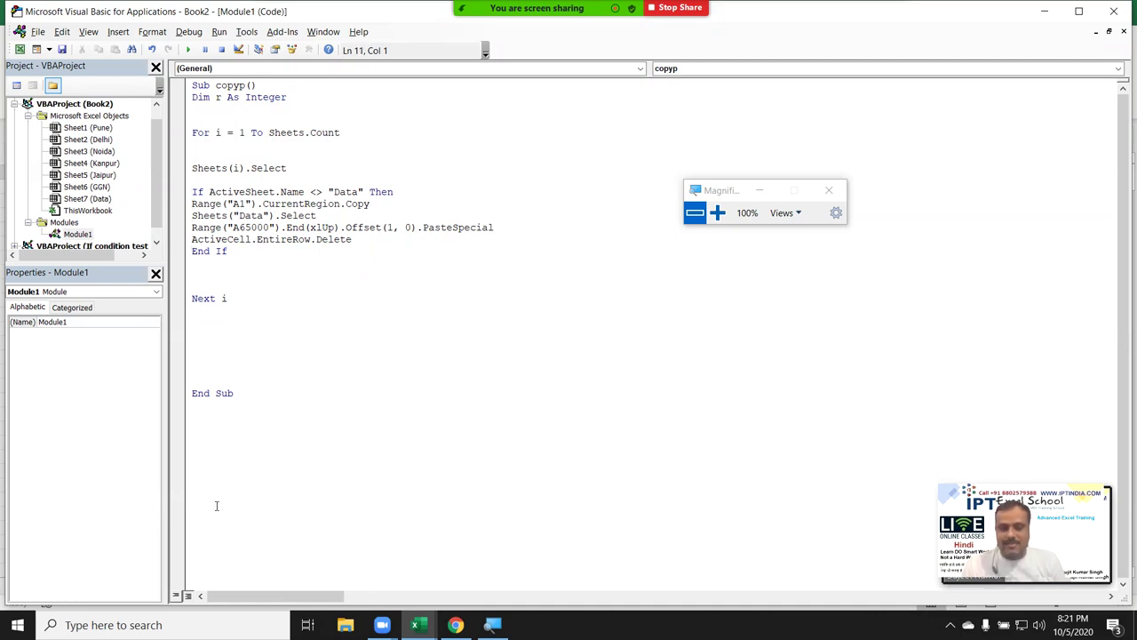
{"action": "key", "text": "shift+Down"}
{"action": "key", "text": "shift+Down"}
{"action": "key", "text": "shift+Down"}
{"action": "key", "text": "shift+Down"}
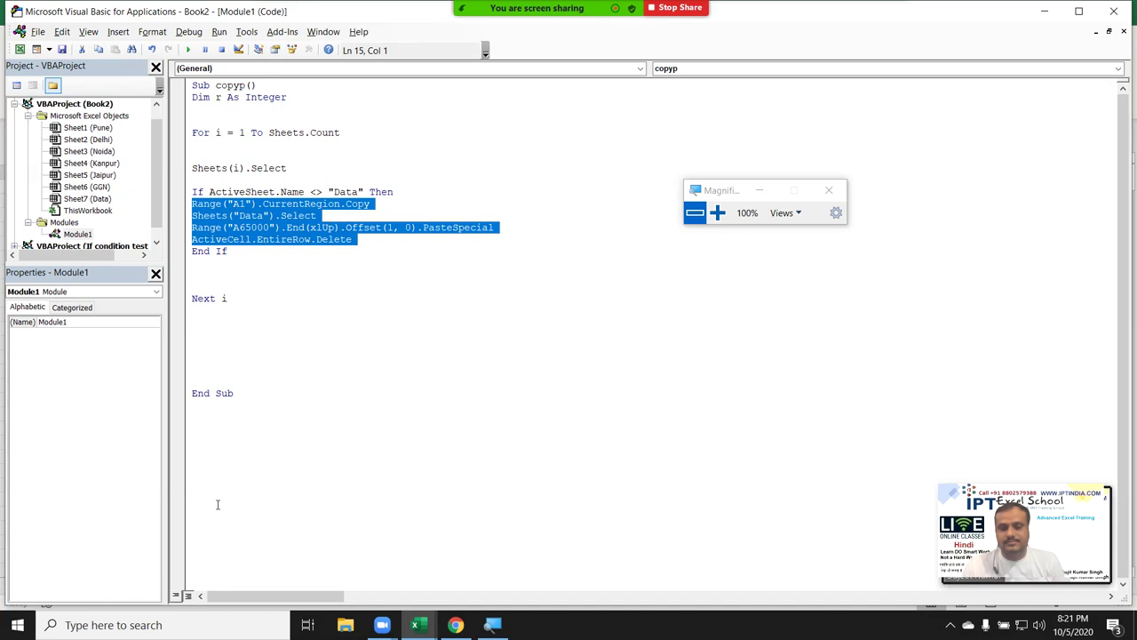
{"action": "key", "text": "Home"}
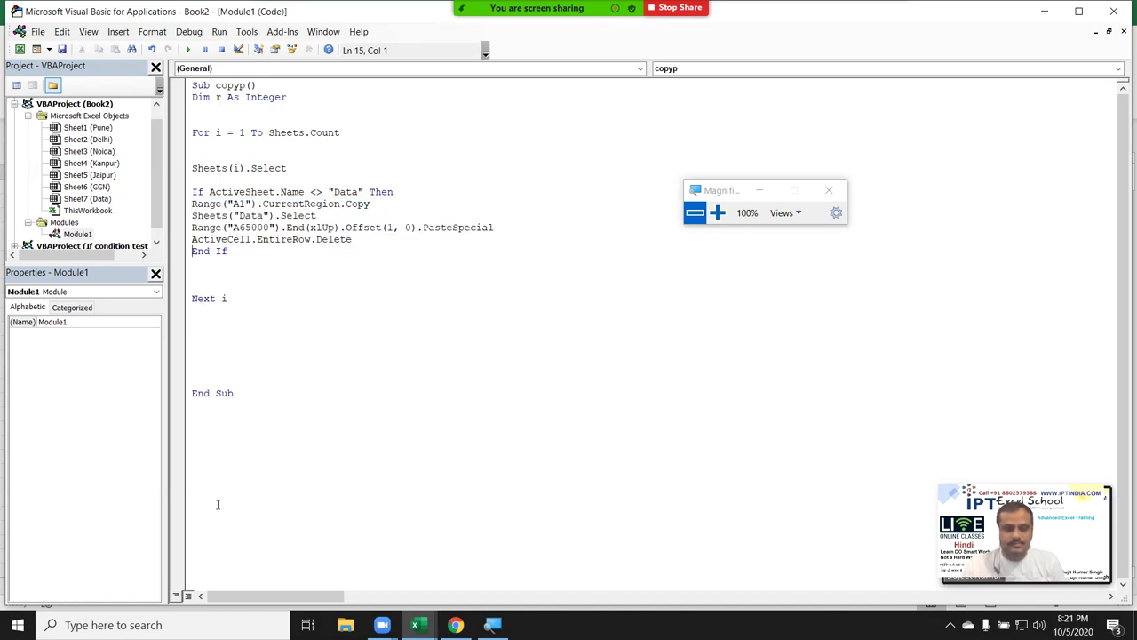
{"action": "key", "text": "Up"}
{"action": "key", "text": "Up"}
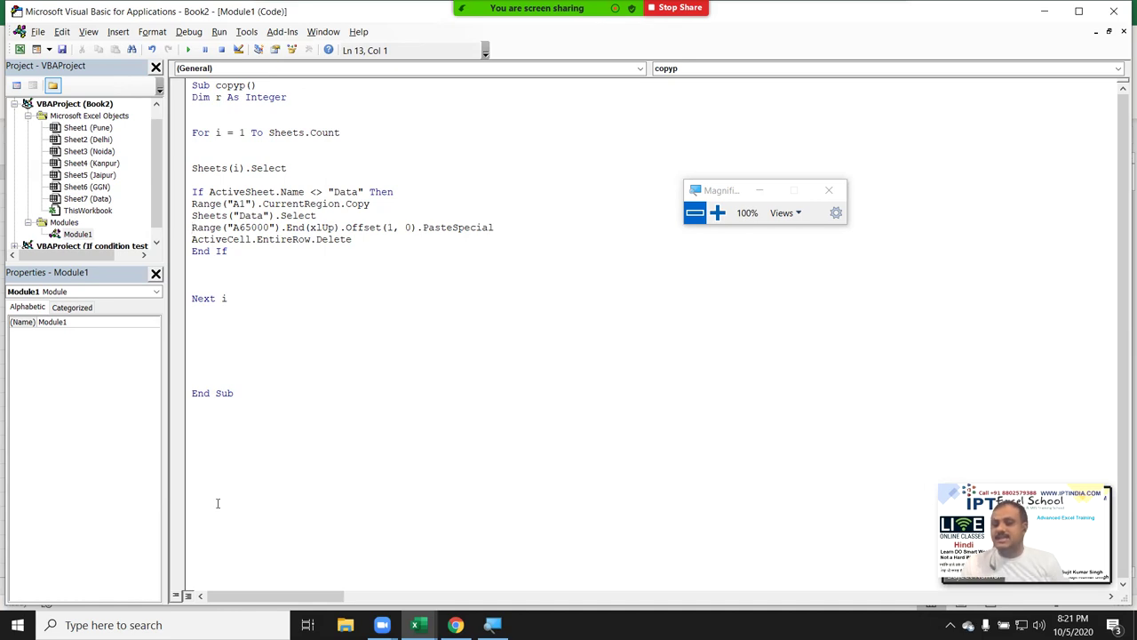
{"action": "key", "text": "alt+F11"}
Rename the Data tab to lowercase 'data' to test the case check.
{"action": "double_click", "coordinate": [193, 584]}
{"action": "key", "text": "BackSpace"}
{"action": "type", "text": "da"}
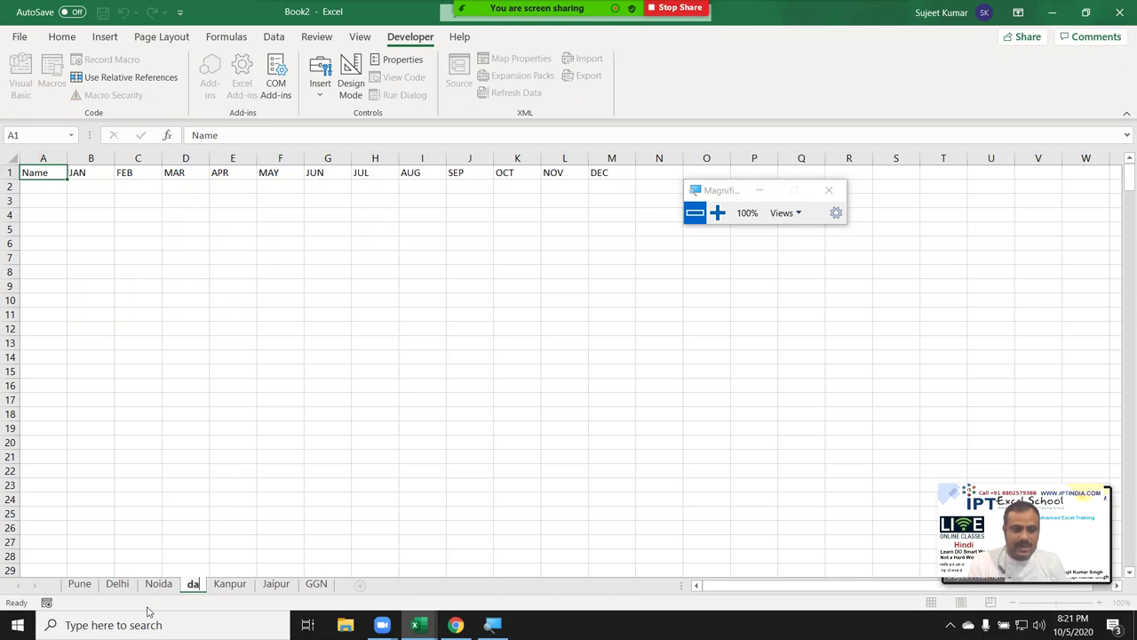
{"action": "type", "text": "ta"}
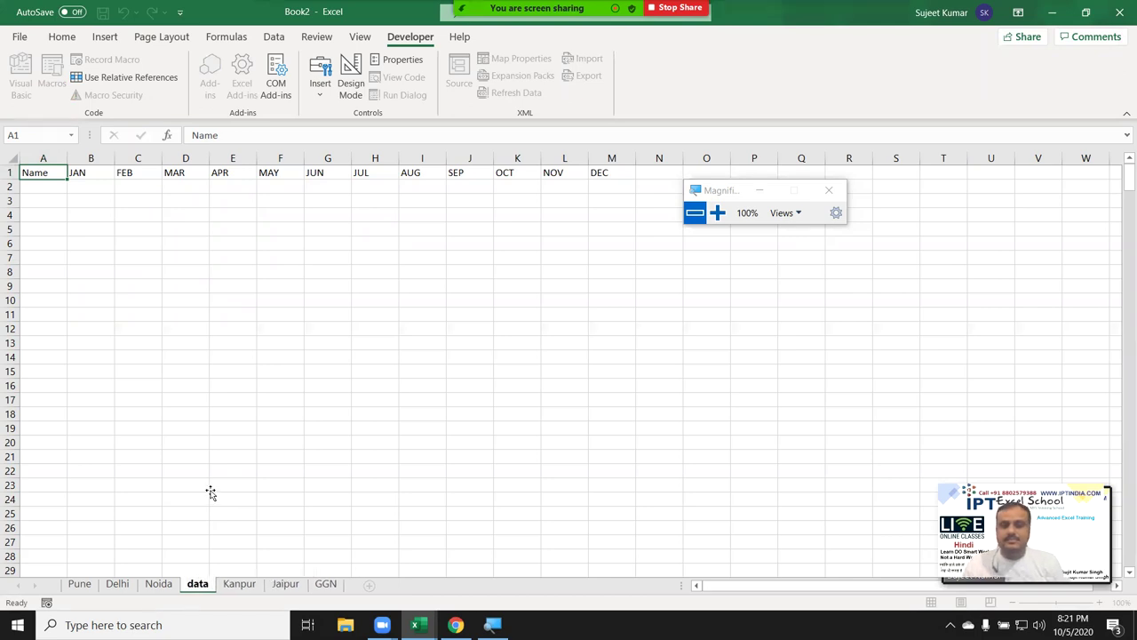
{"action": "left_click", "coordinate": [211, 492]}
{"action": "key", "text": "alt+F11"}
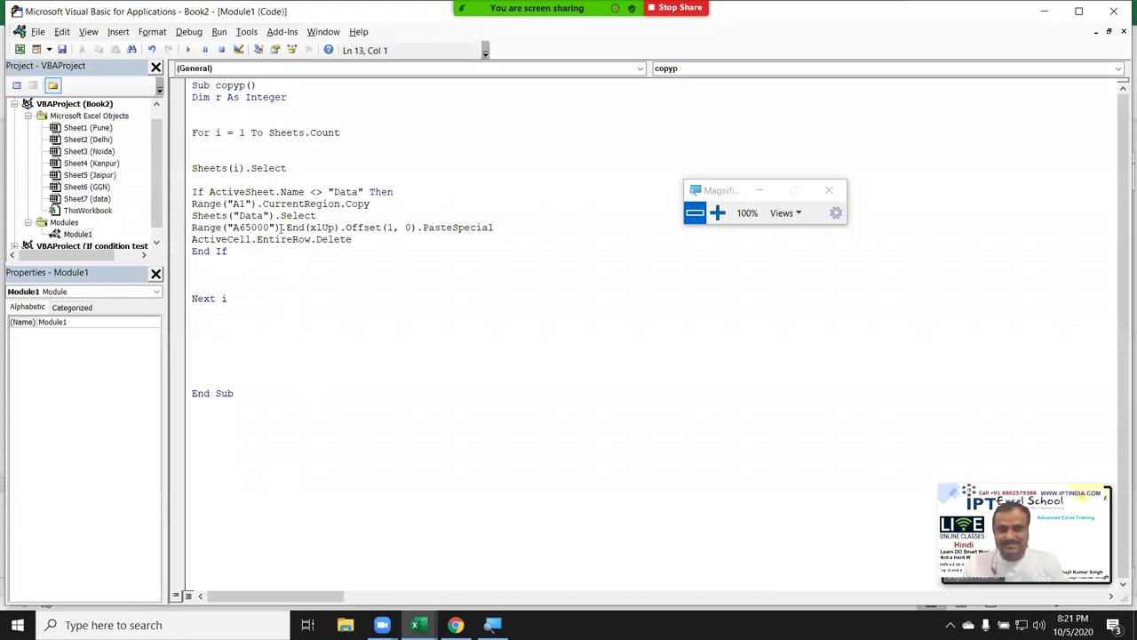
Change the If line to compare UCase(ActiveSheet.Name) with "DATA".
{"action": "type", "text": "ucase"}
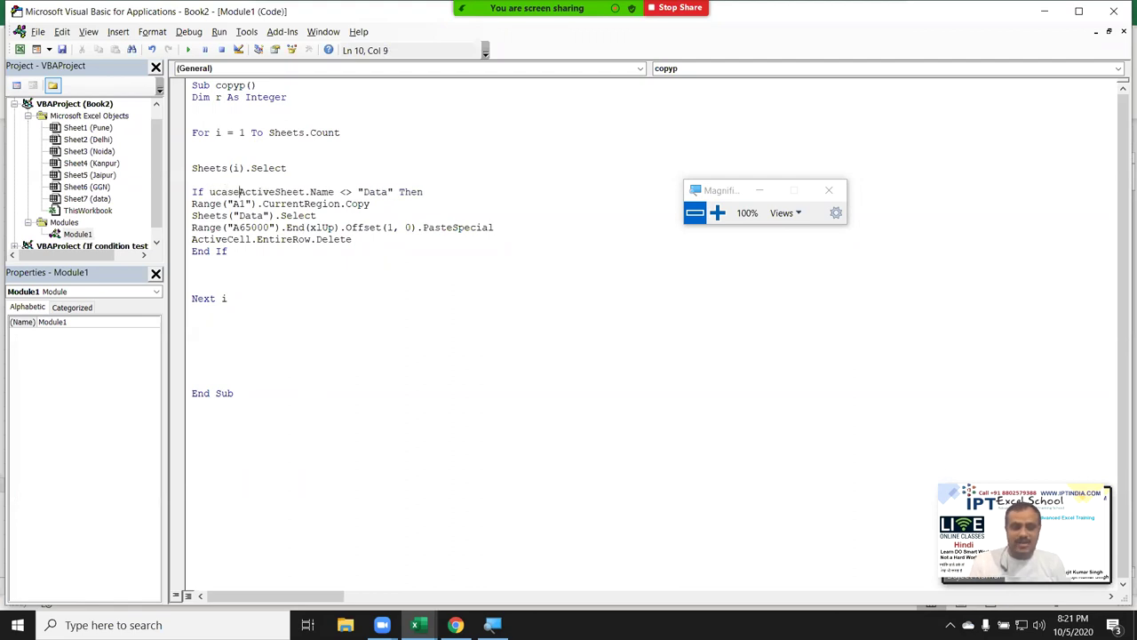
{"action": "type", "text": "("}
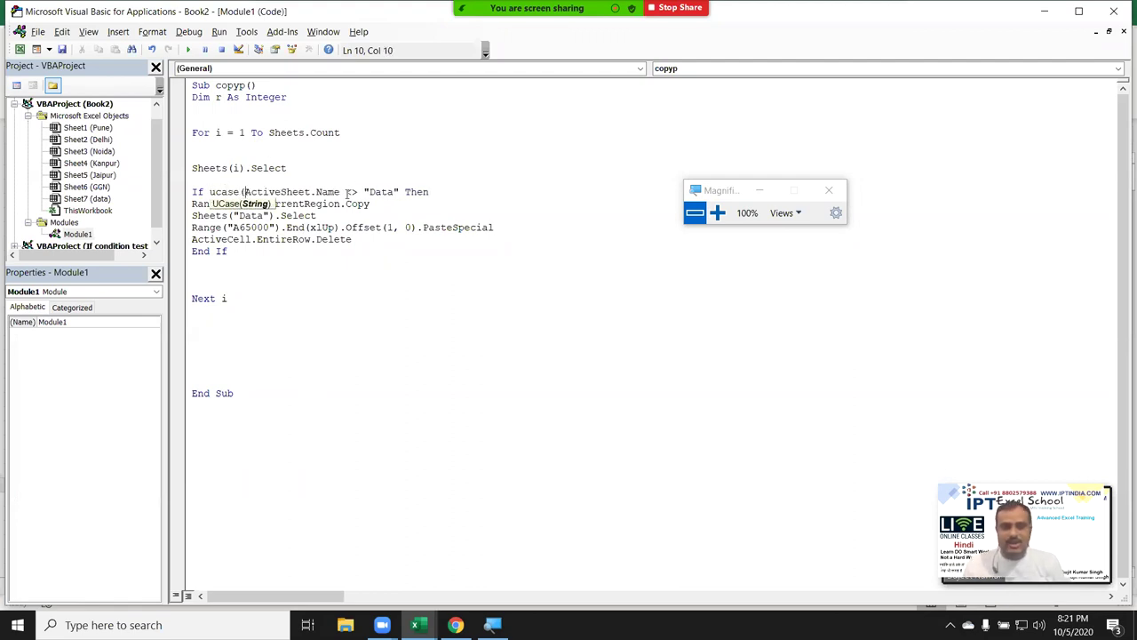
{"action": "type", "text": ")"}
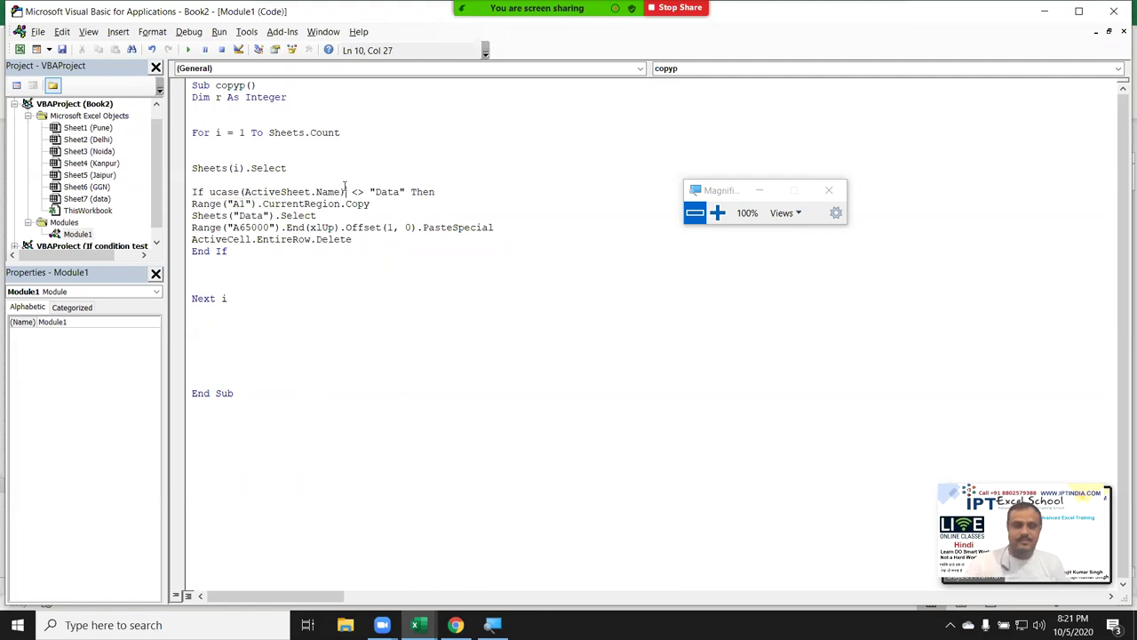
{"action": "double_click", "coordinate": [382, 191]}
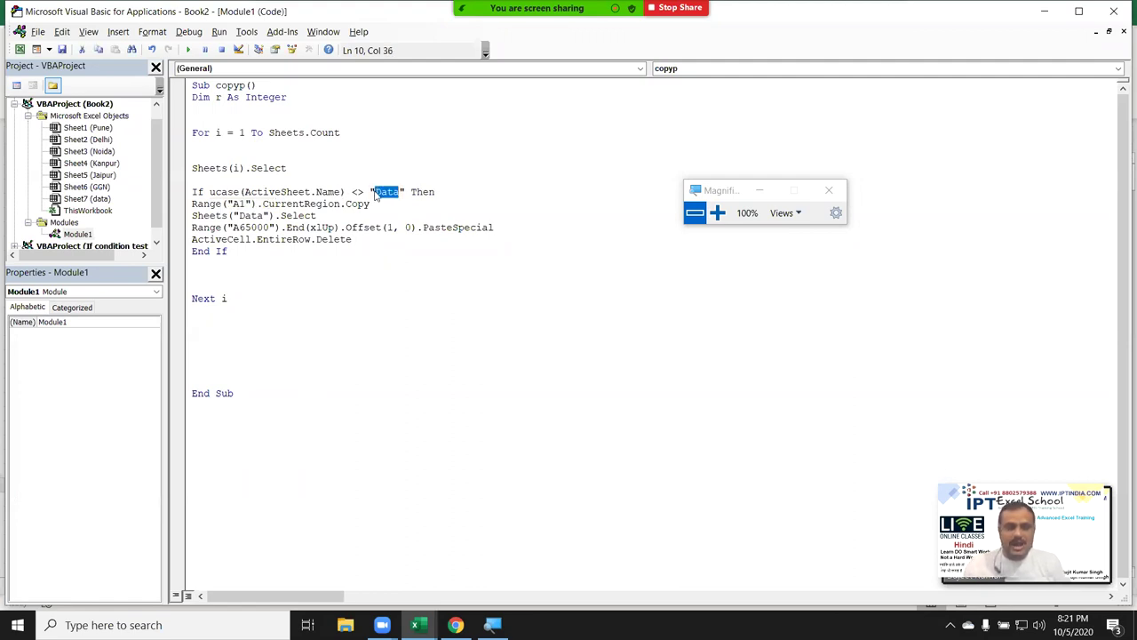
{"action": "type", "text": "DATA"}
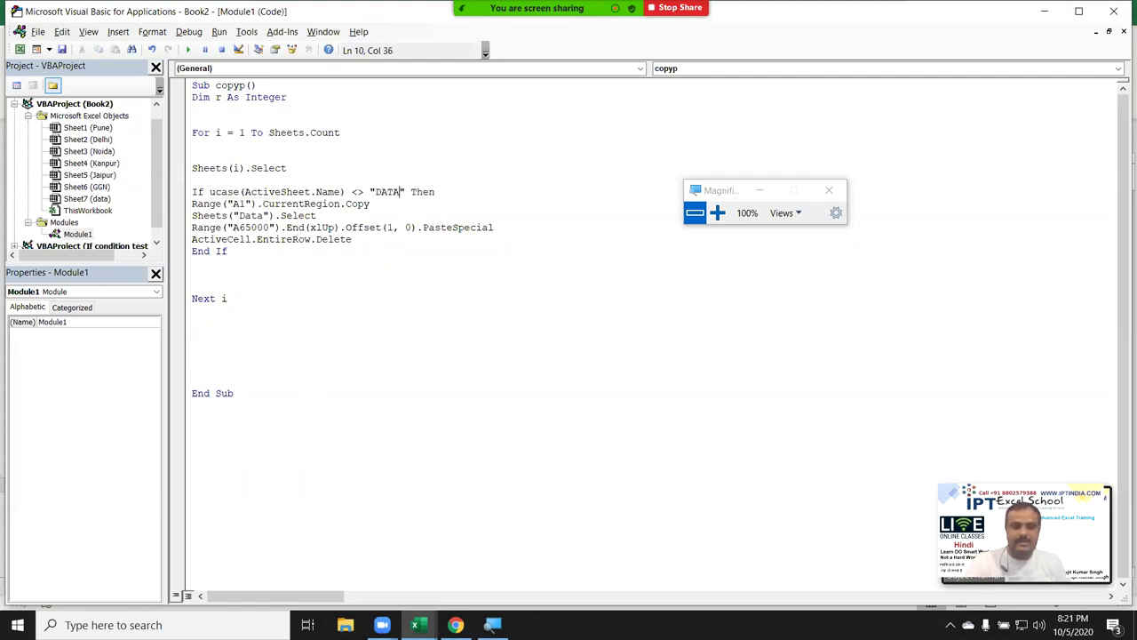
{"action": "left_click", "coordinate": [343, 240]}
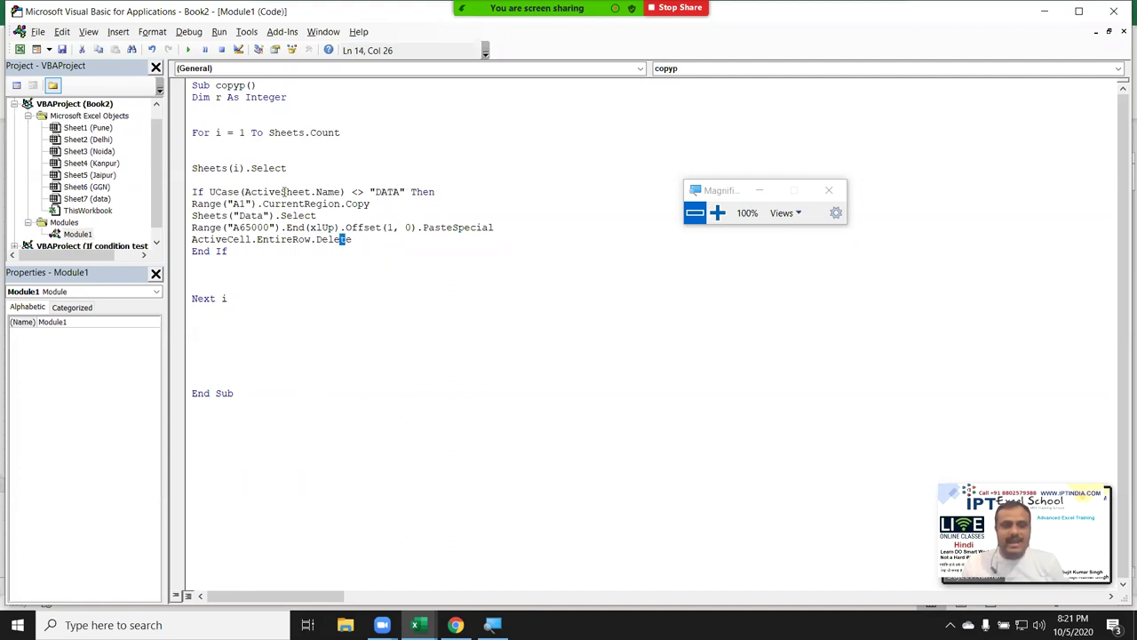
{"action": "double_click", "coordinate": [284, 191]}
{"action": "key", "text": "alt+F11"}
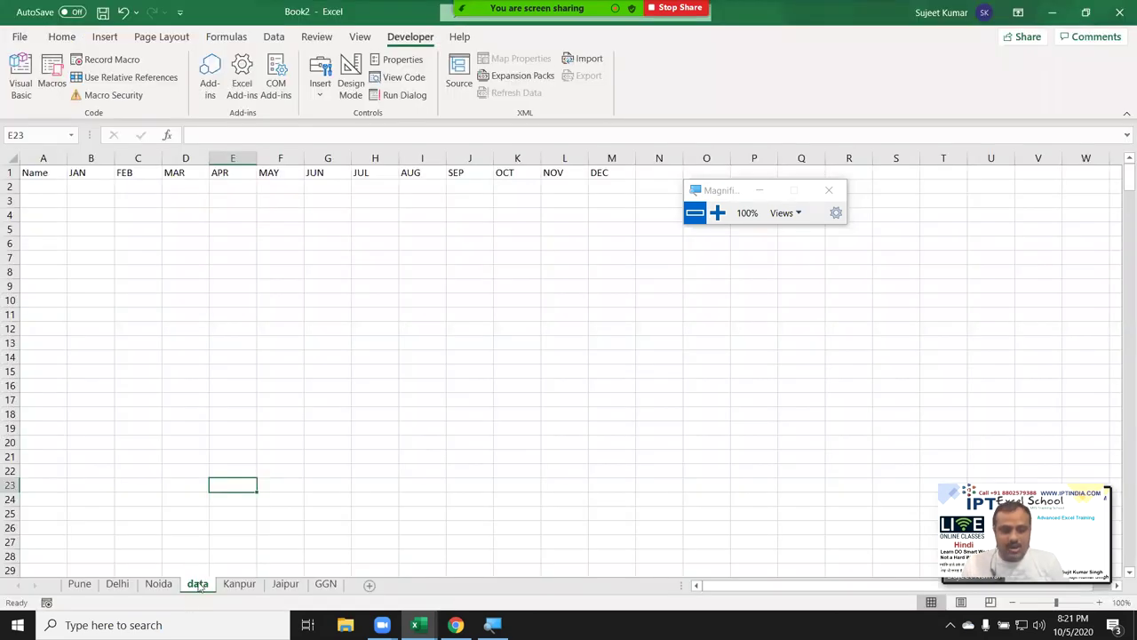
Rename the 'data' tab back to 'Data'.
{"action": "double_click", "coordinate": [197, 584]}
{"action": "type", "text": "Data"}
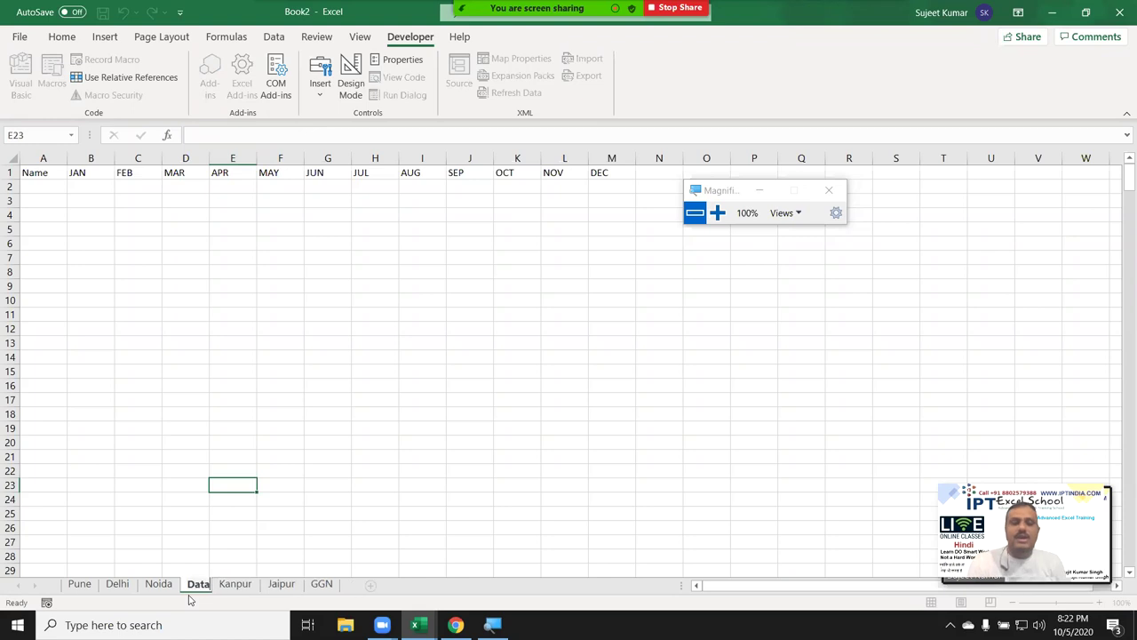
{"action": "left_click", "coordinate": [266, 411]}
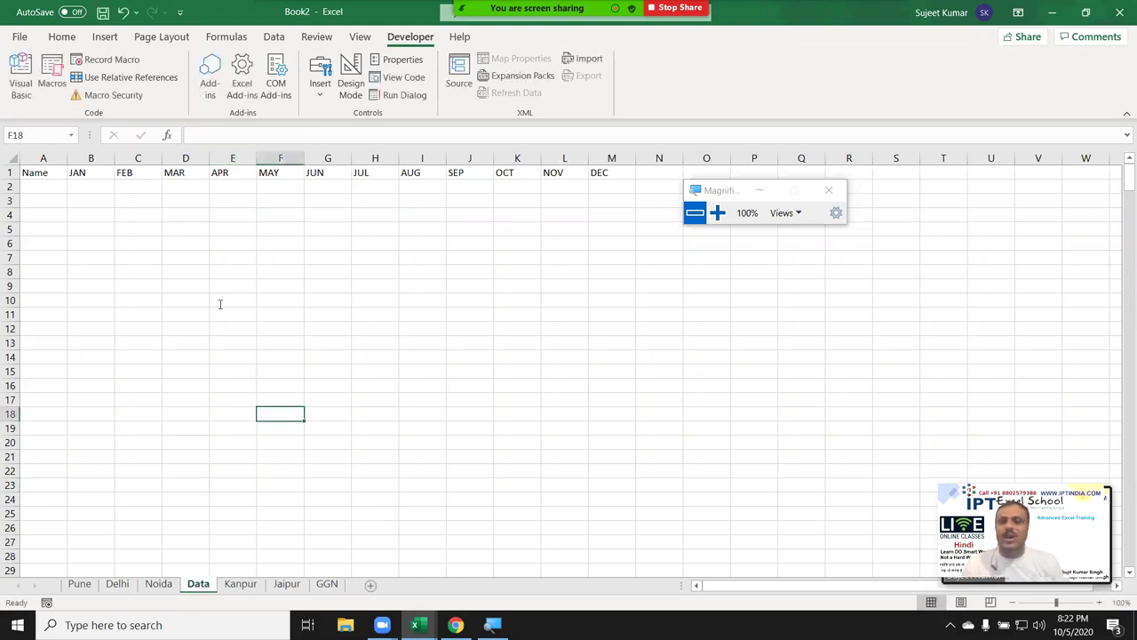
{"action": "key", "text": "alt+F11"}
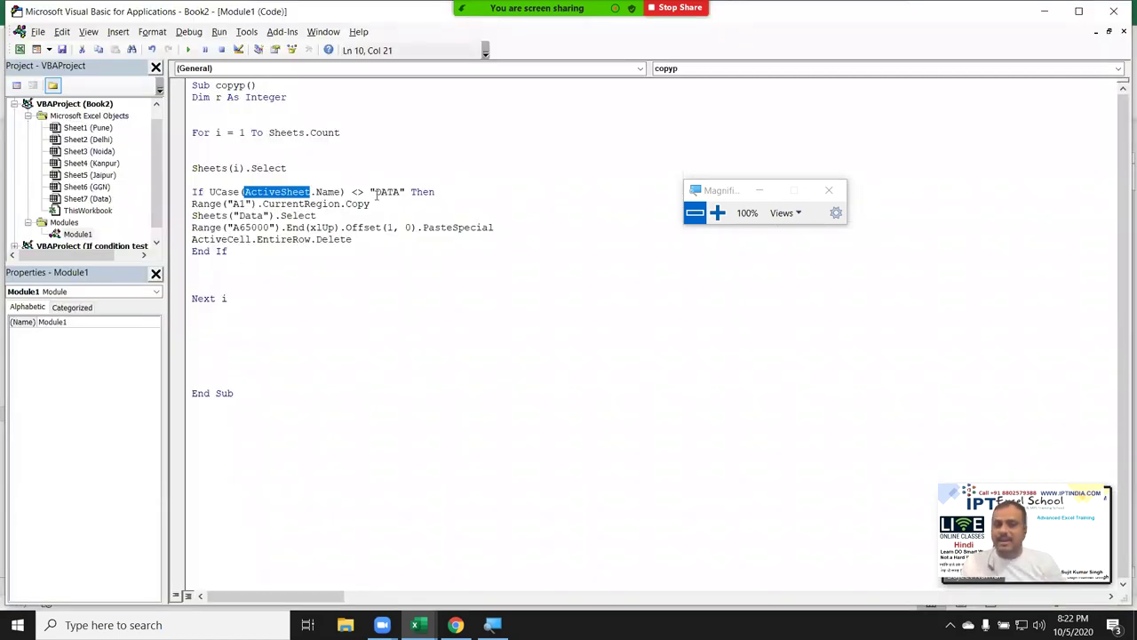
Run the copyp macro from the Macros list.
{"action": "double_click", "coordinate": [378, 192]}
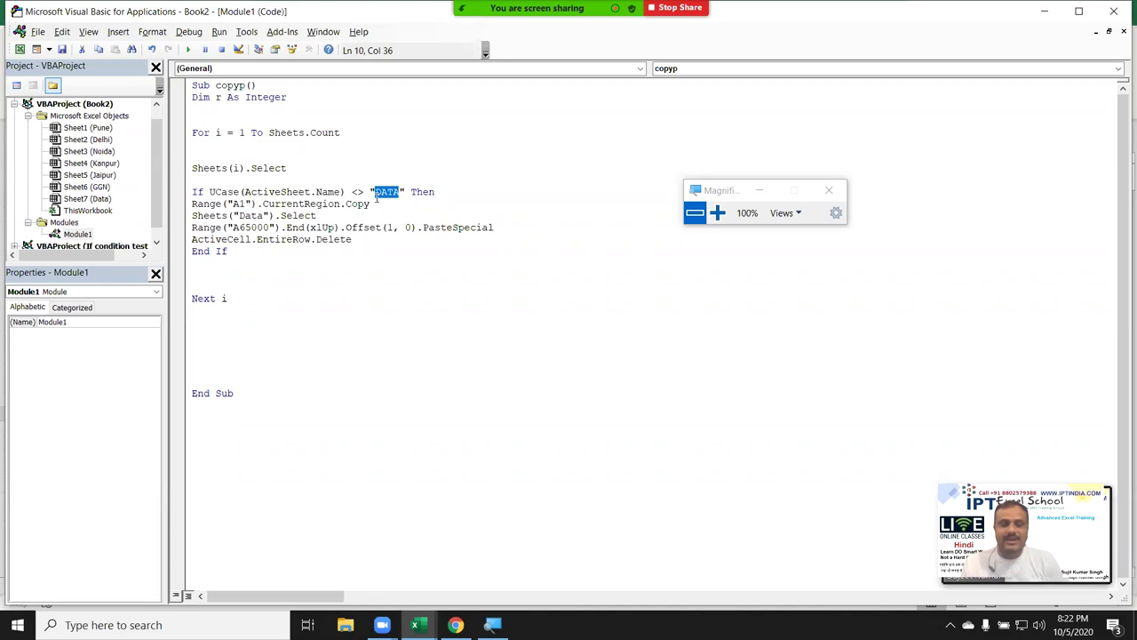
{"action": "left_click", "coordinate": [350, 303]}
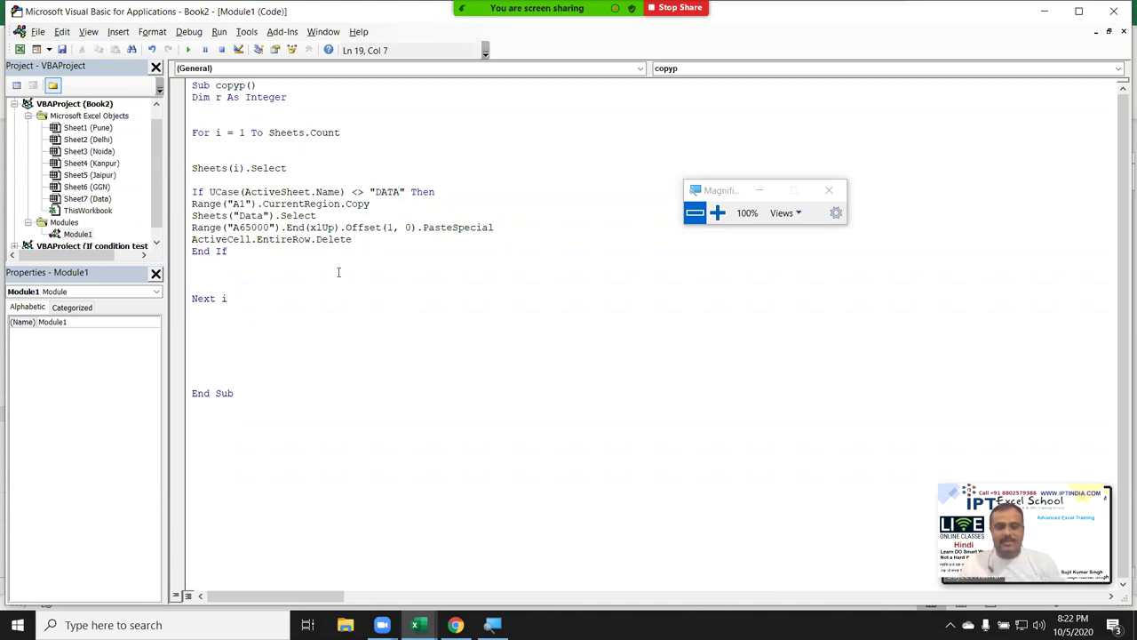
{"action": "key", "text": "alt+F11"}
{"action": "left_click", "coordinate": [52, 83]}
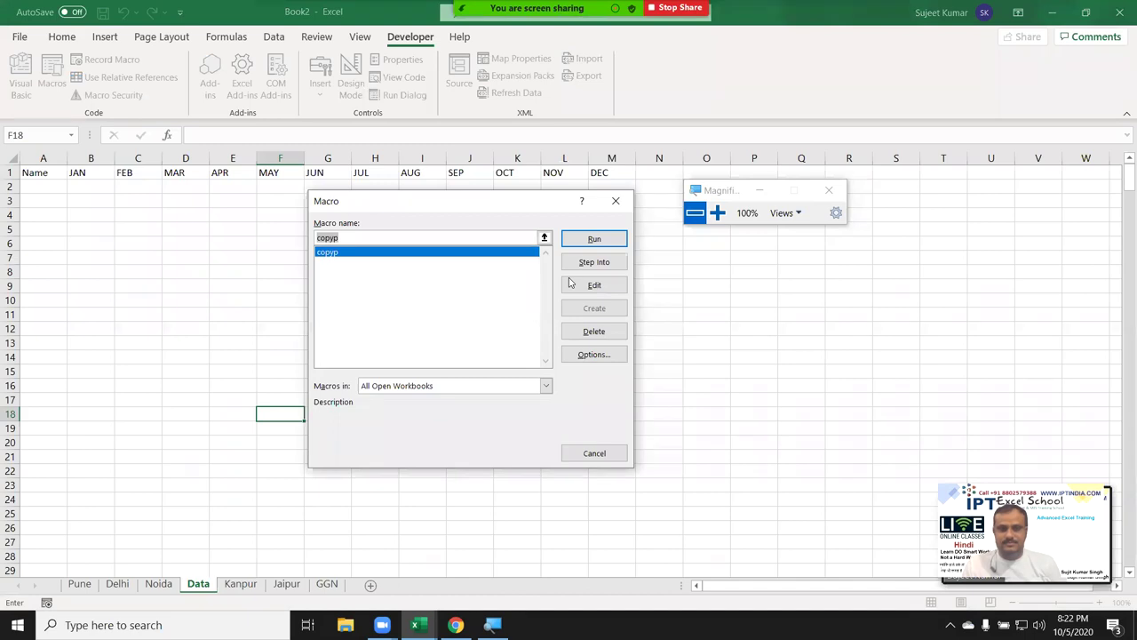
{"action": "left_click", "coordinate": [593, 238]}
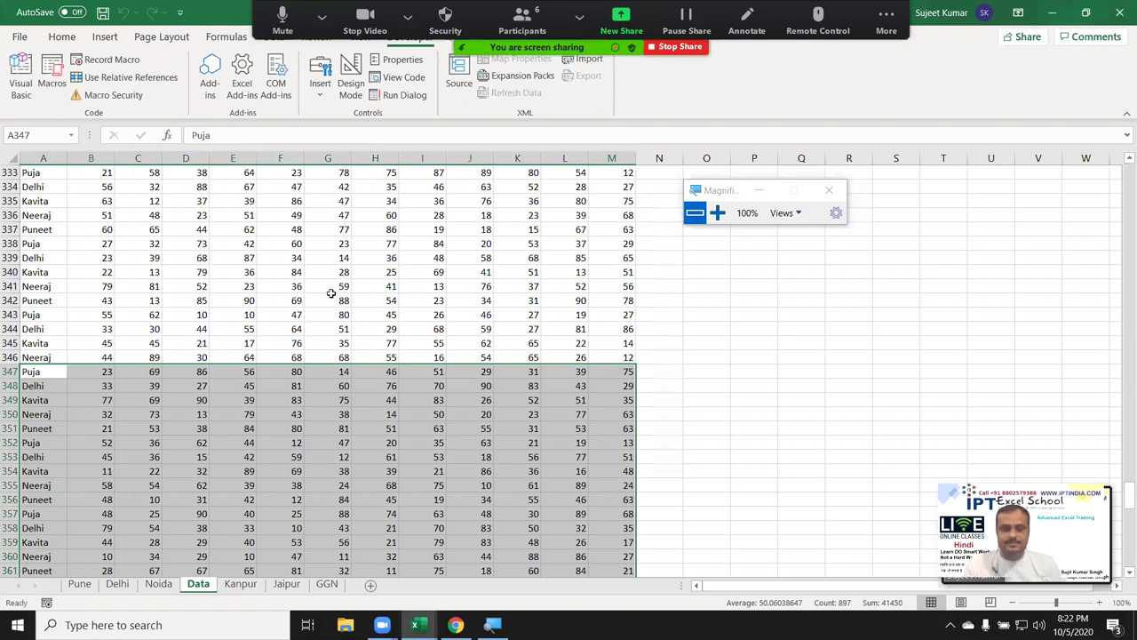
Inspect the stacked city rows on Data, which run down to row 415.
{"action": "key", "text": "ctrl+Home"}
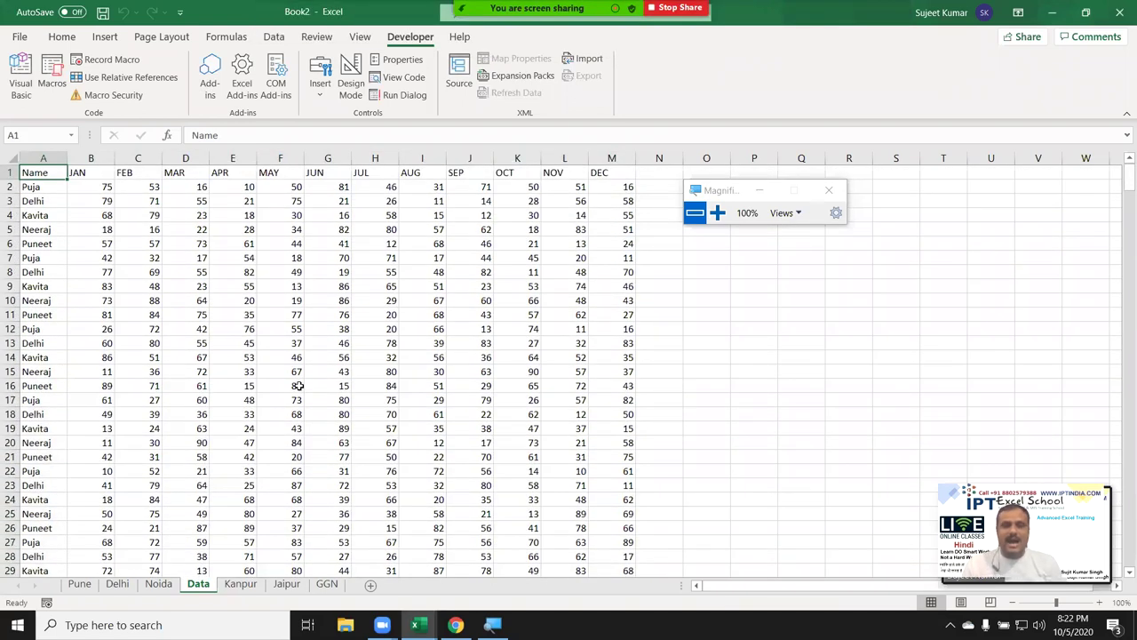
{"action": "key", "text": "ctrl+Down"}
{"action": "key", "text": "ctrl+Down"}
{"action": "key", "text": "ctrl+Up"}
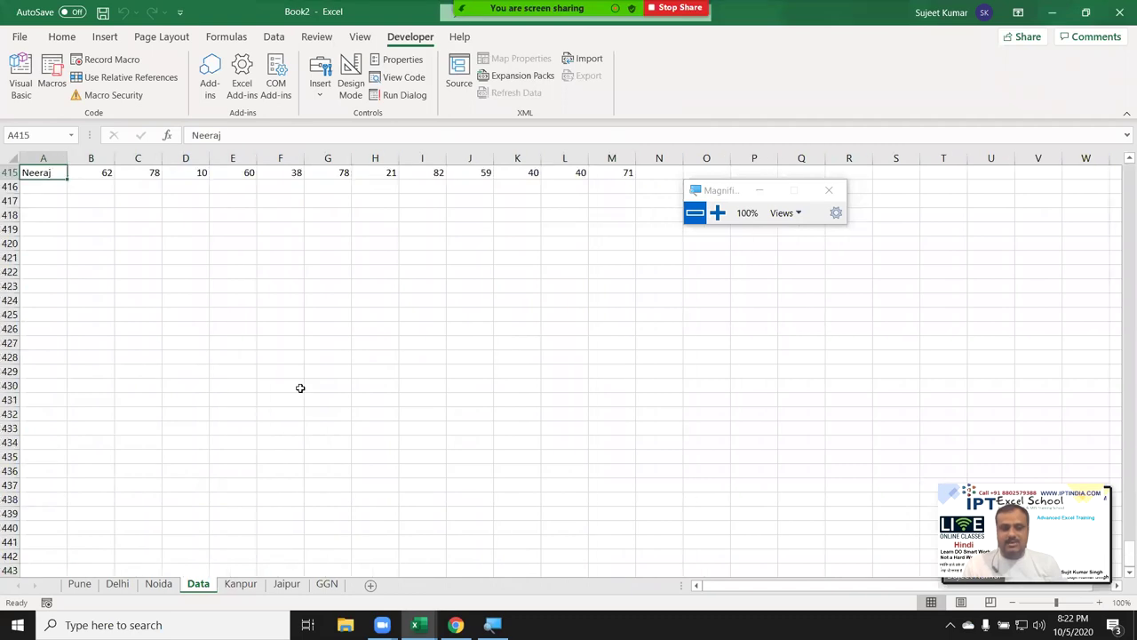
{"action": "key", "text": "ctrl+Home"}
{"action": "key", "text": "Down"}
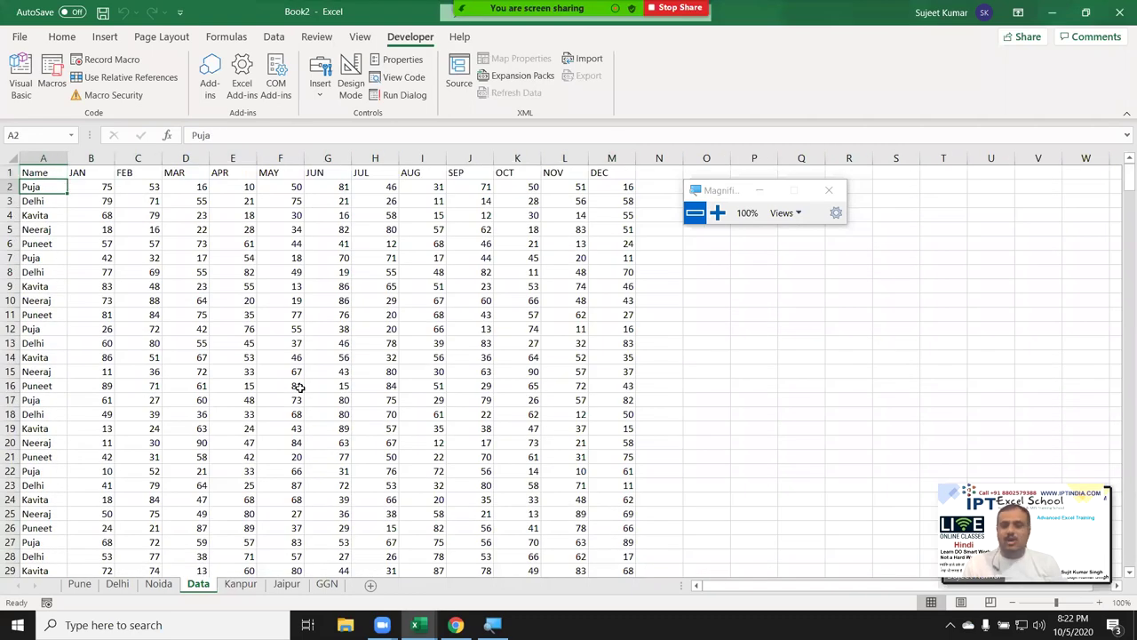
{"action": "key", "text": "Down"}
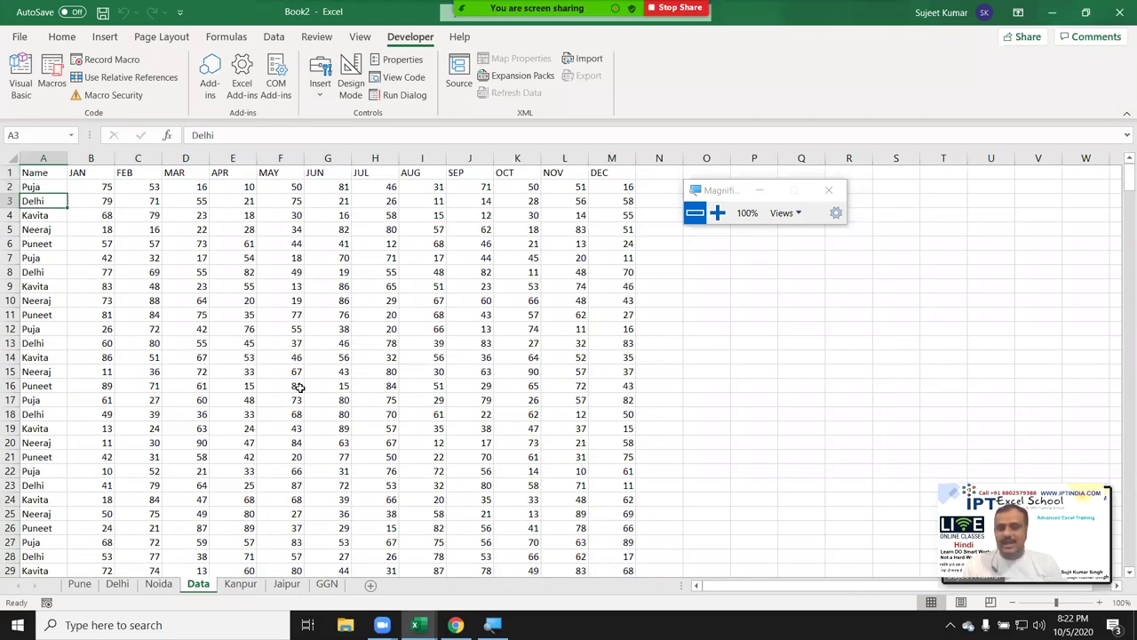
{"action": "key", "text": "ctrl+Down"}
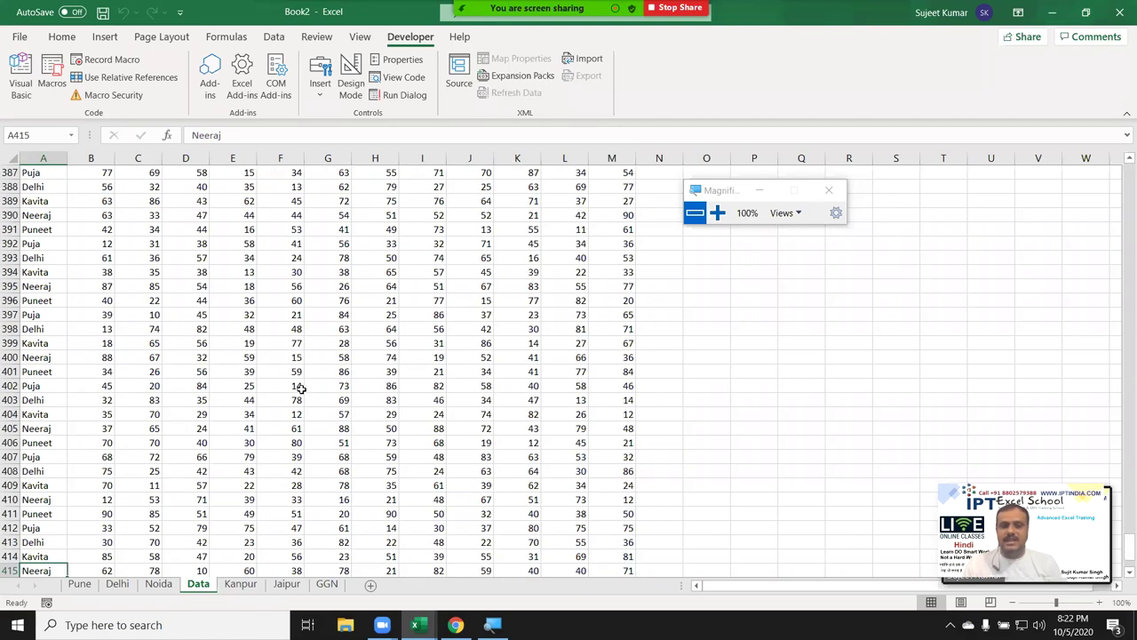
{"action": "key", "text": "ctrl+Up"}
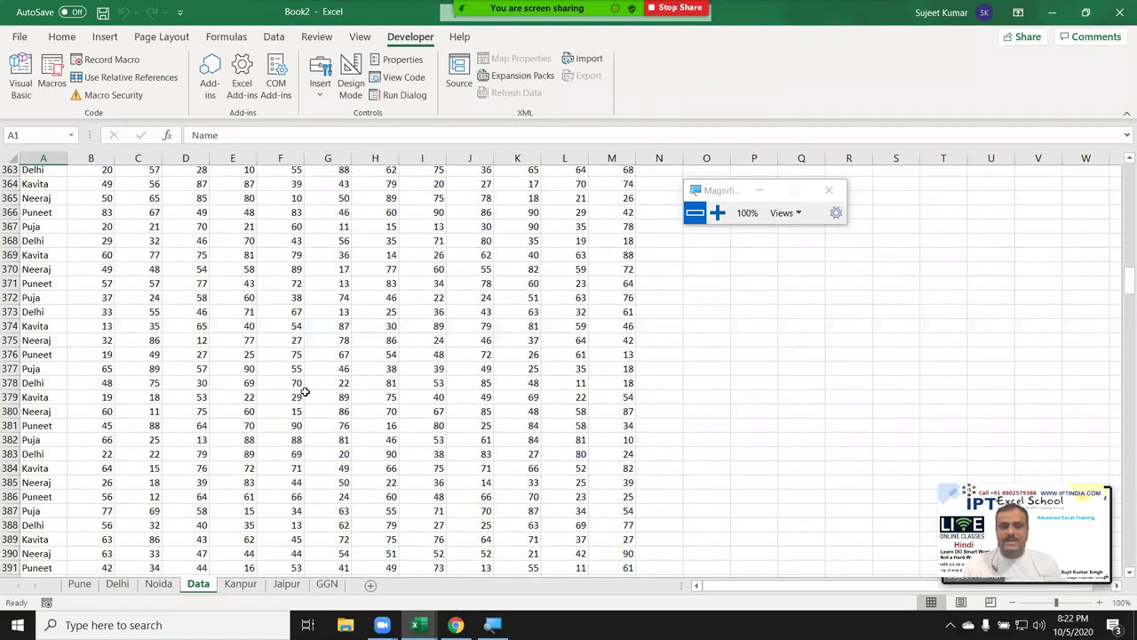
{"action": "key", "text": "Down"}
Select A2:M415 and delete it so only the header row remains.
{"action": "key", "text": "ctrl+shift+Right"}
{"action": "key", "text": "ctrl+shift+Down"}
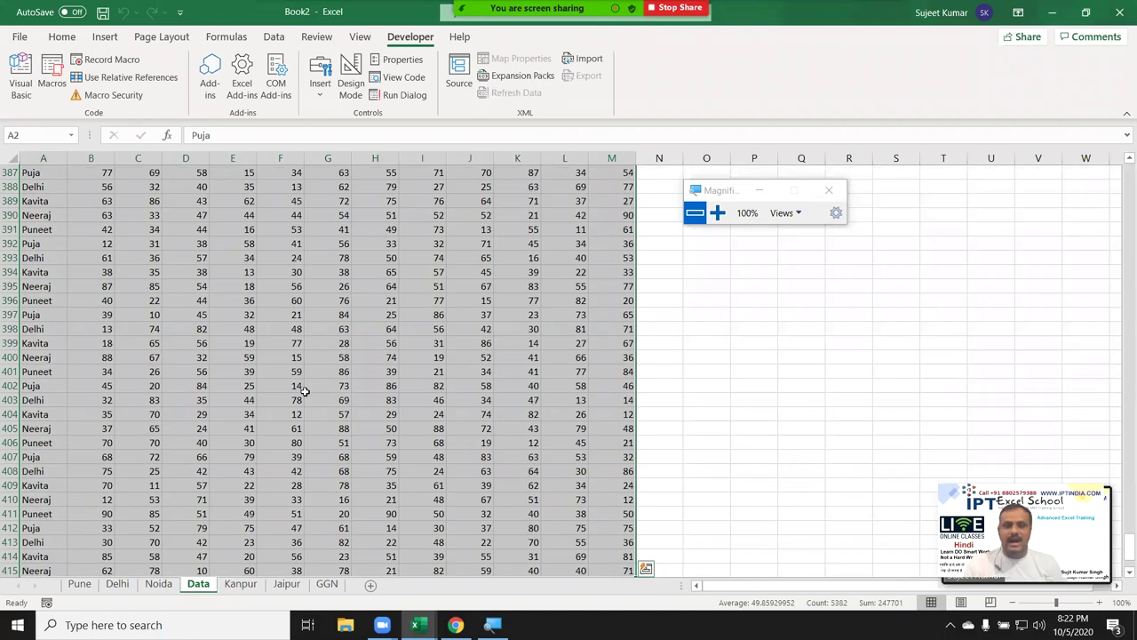
{"action": "key", "text": "Delete"}
{"action": "key", "text": "ctrl+Home"}
Enter the City heading in cell N1 next to DEC.
{"action": "key", "text": "ctrl+Right"}
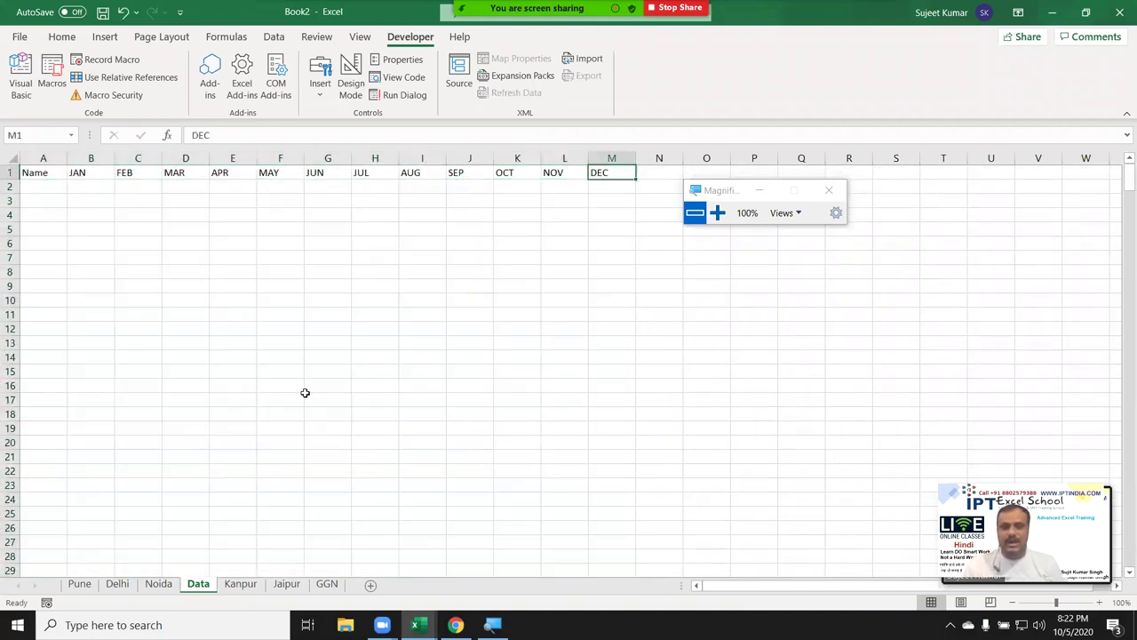
{"action": "left_click", "coordinate": [827, 190]}
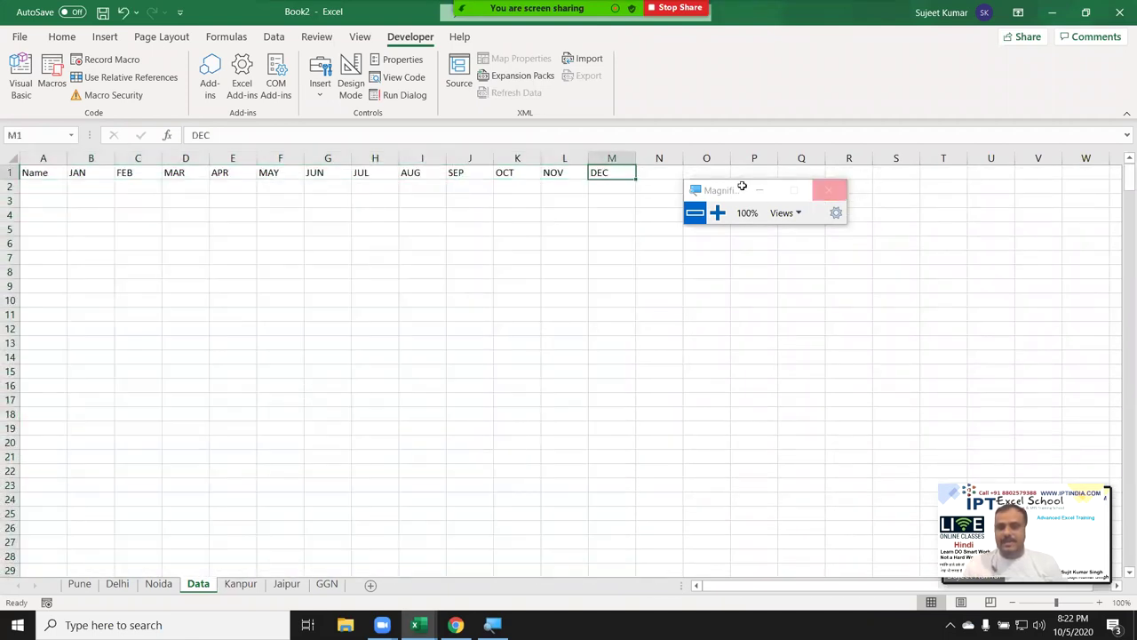
{"action": "left_click", "coordinate": [676, 176]}
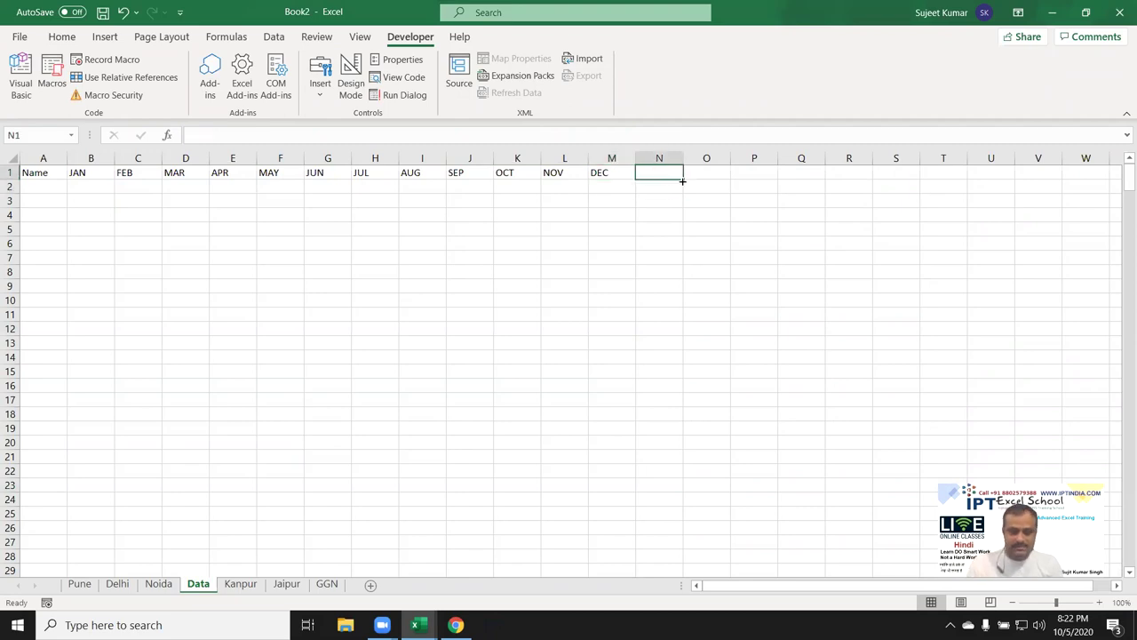
{"action": "type", "text": "Cyty"}
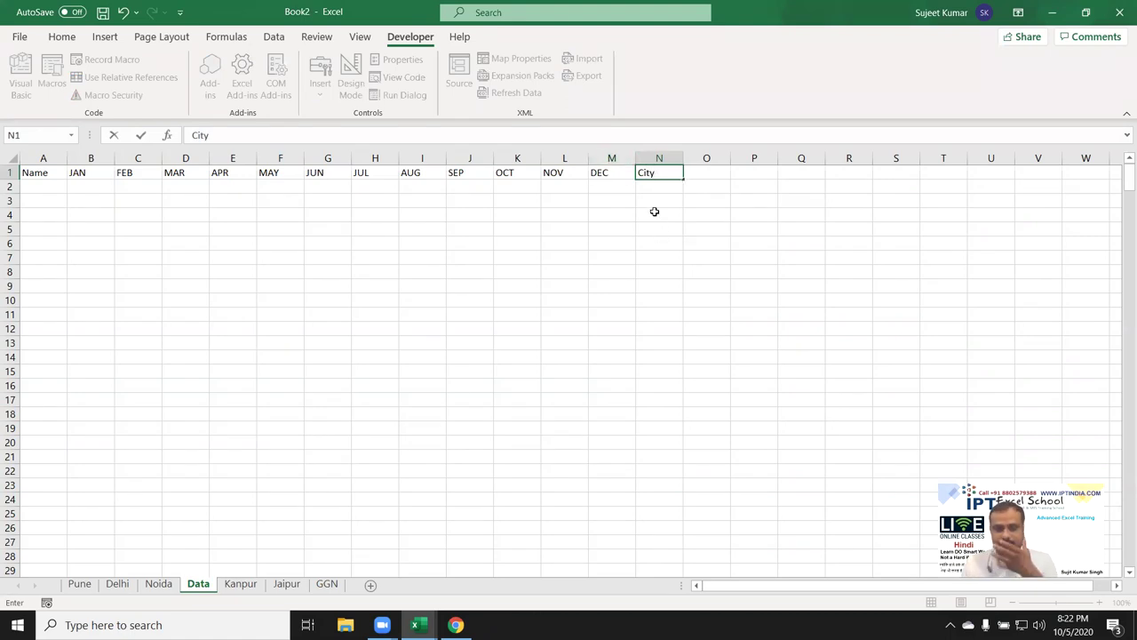
{"action": "left_click", "coordinate": [653, 211]}
Highlight N2:N9 under City, then place the cursor below the Integer declaration.
{"action": "left_click", "coordinate": [647, 184]}
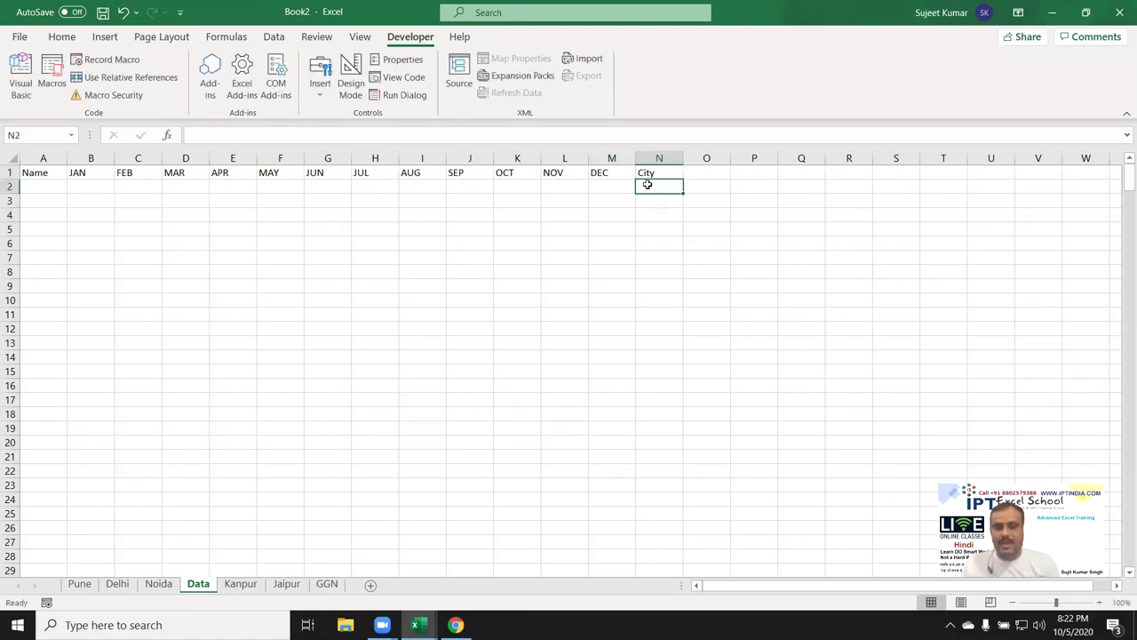
{"action": "left_click_drag", "start_coordinate": [647, 184], "coordinate": [651, 286]}
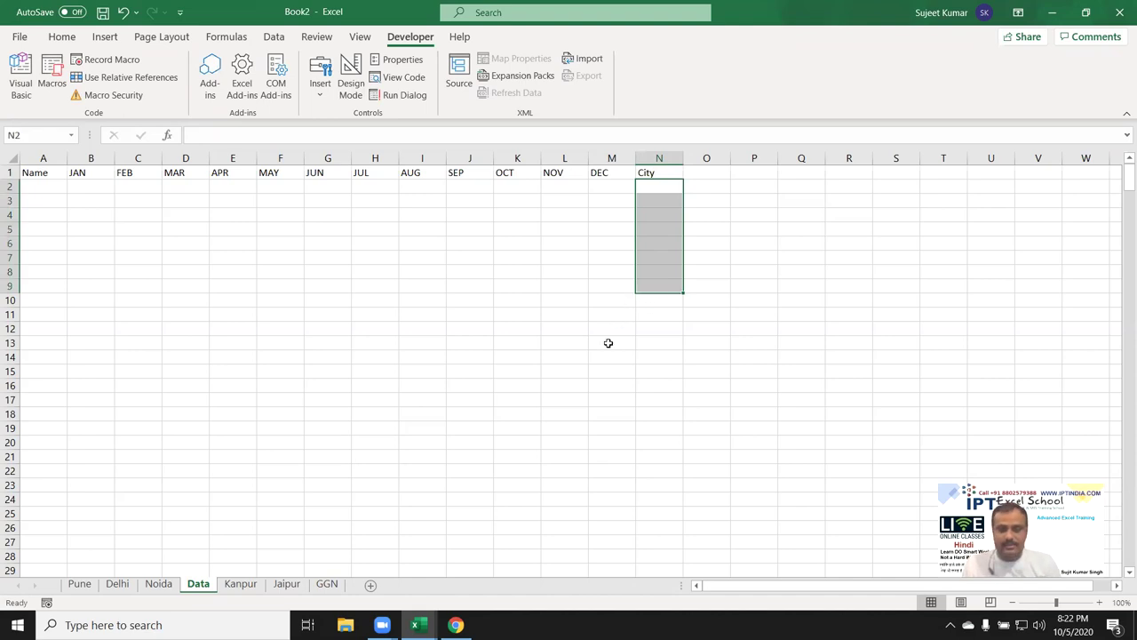
{"action": "key", "text": "alt+F11"}
{"action": "left_click", "coordinate": [218, 112]}
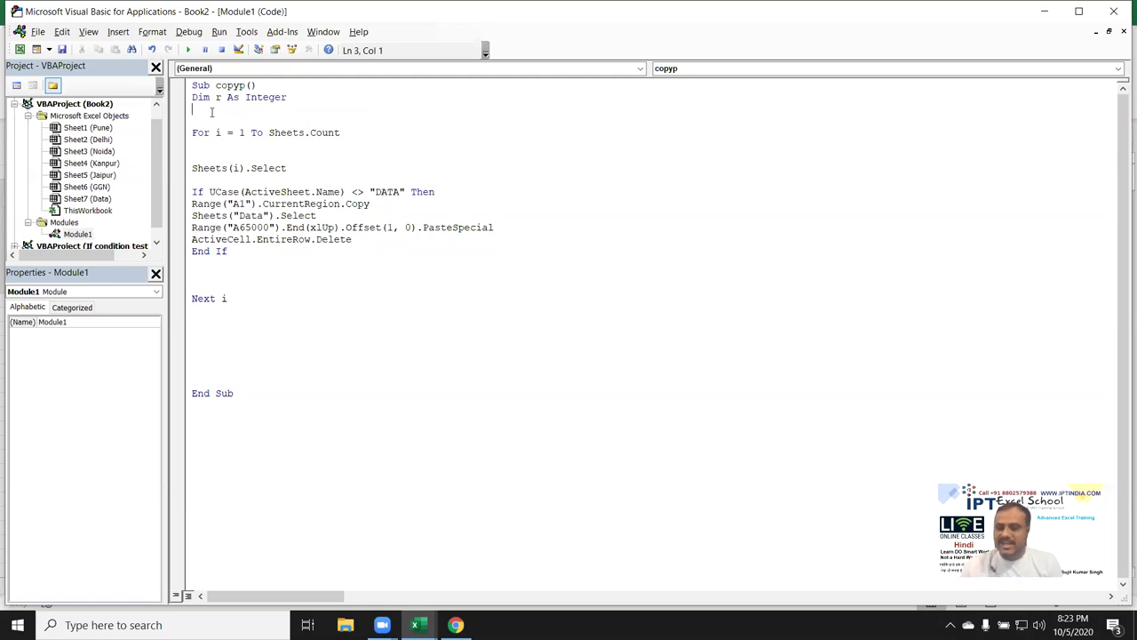
Declare the variable with Dim s As String.
{"action": "type", "text": "dim "}
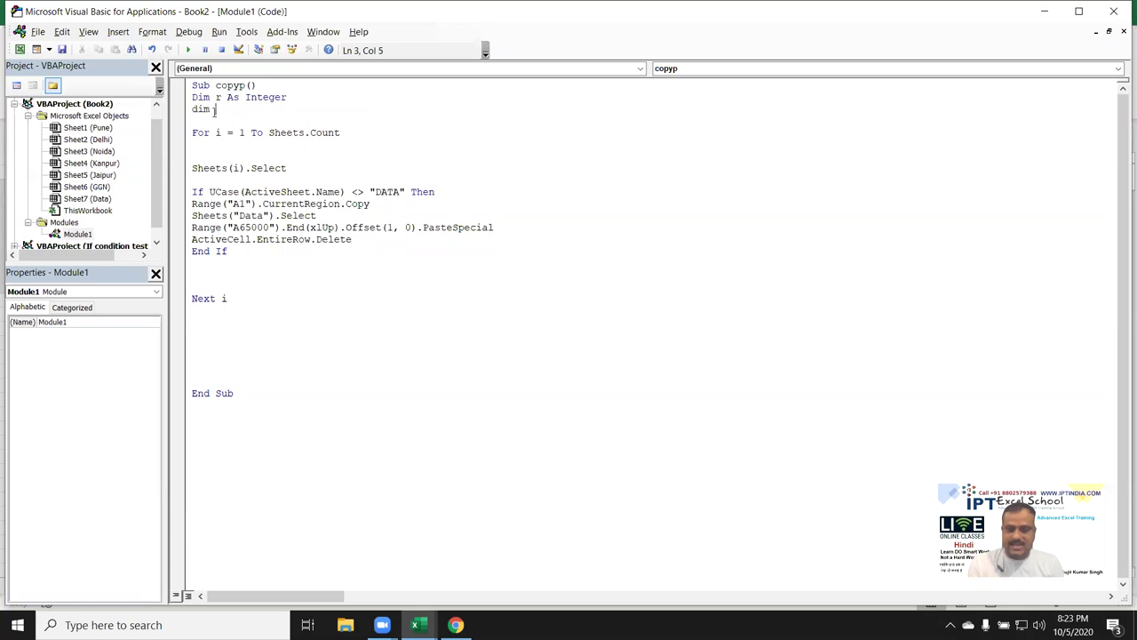
{"action": "type", "text": "s as"}
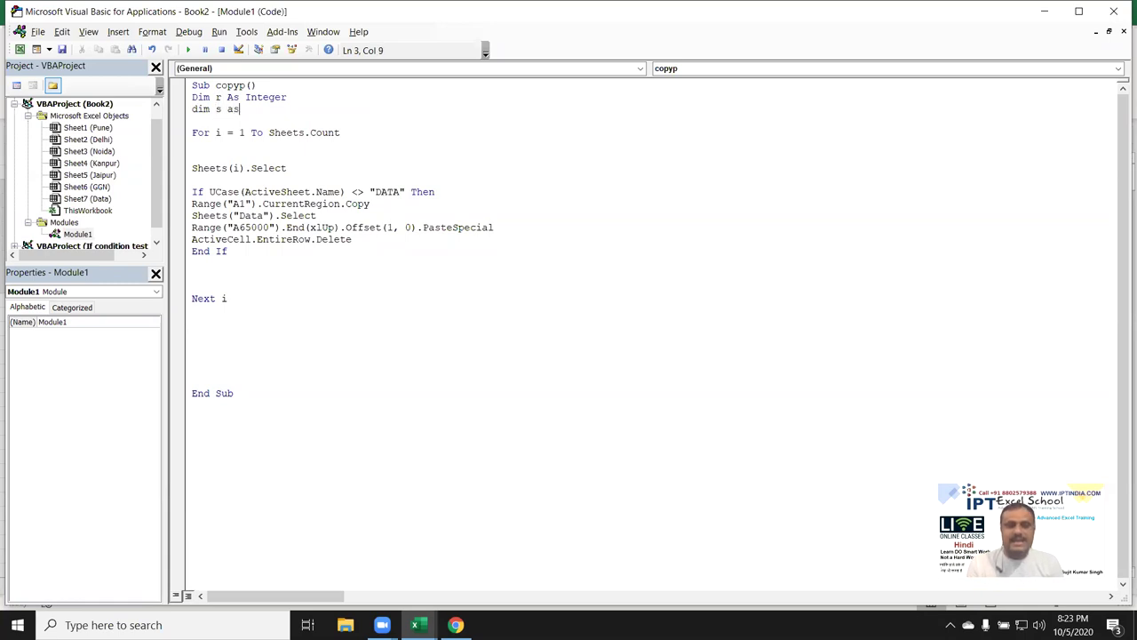
{"action": "type", "text": " str"}
{"action": "key", "text": "Tab"}
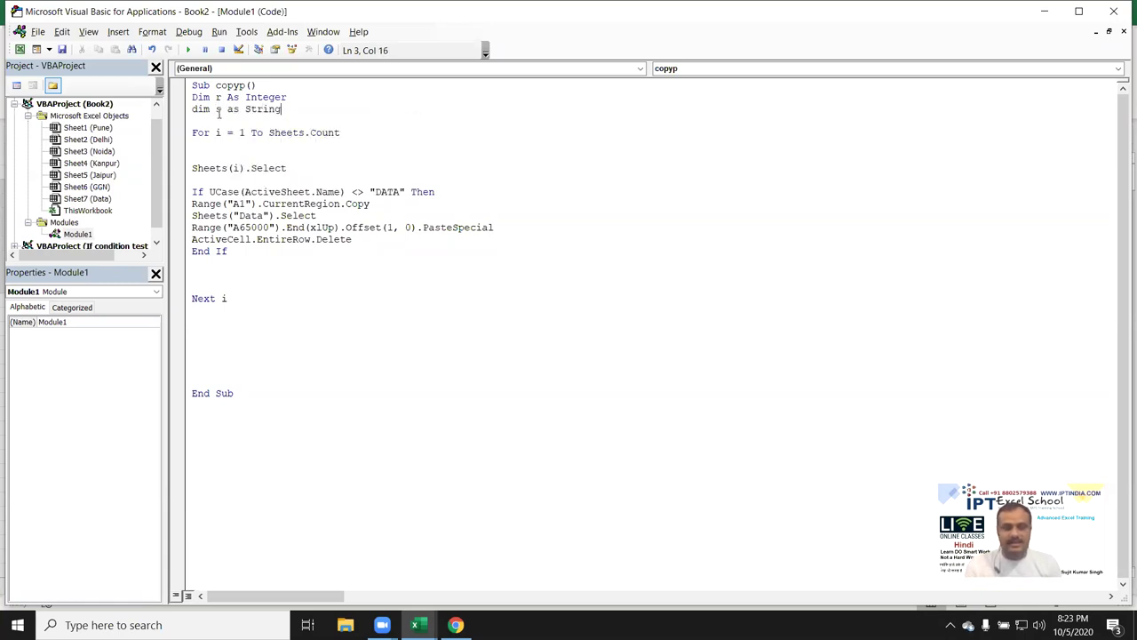
{"action": "key", "text": "Down"}
{"action": "key", "text": "Down"}
{"action": "key", "text": "Down"}
{"action": "key", "text": "Down"}
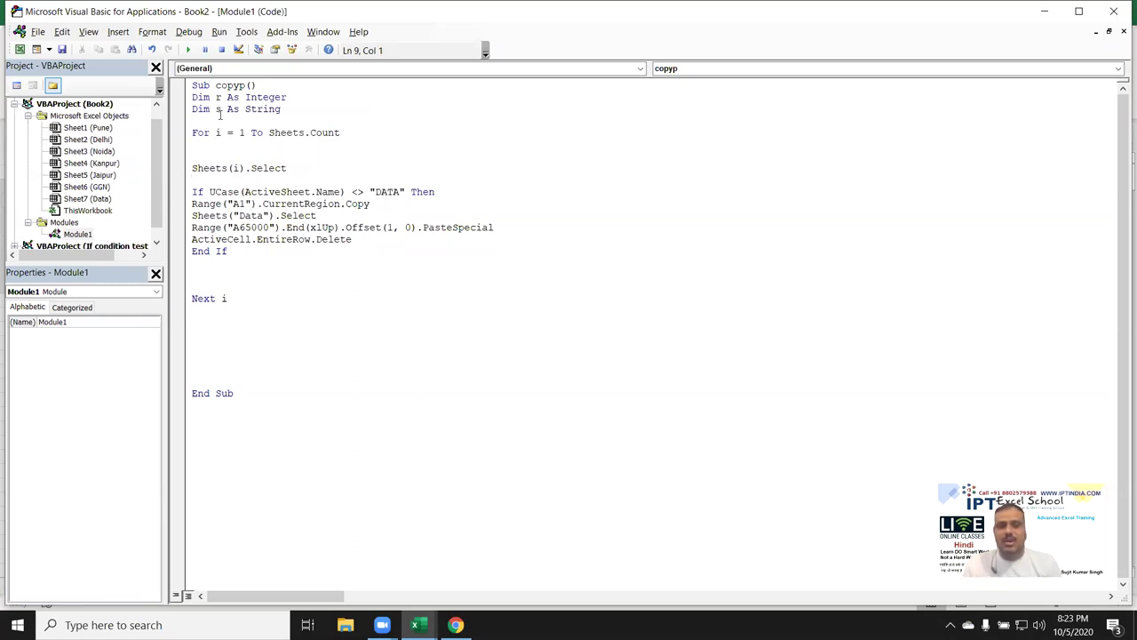
Add s = ActiveSheet.Name right after the Sheets(i).Select line.
{"action": "key", "text": "Return"}
{"action": "key", "text": "Up"}
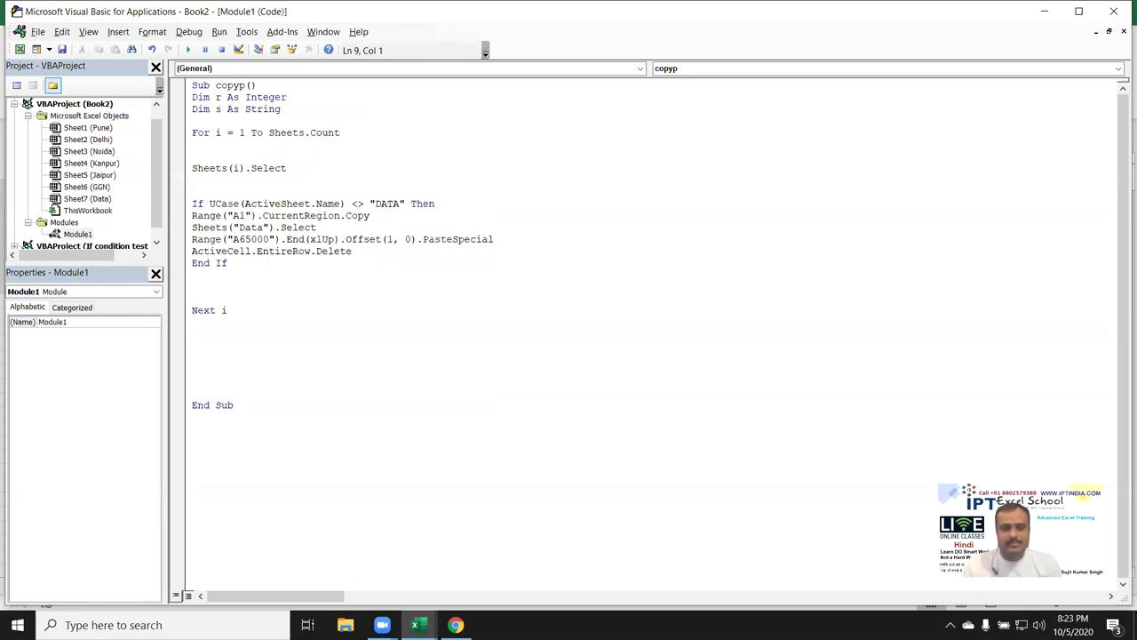
{"action": "type", "text": "s="}
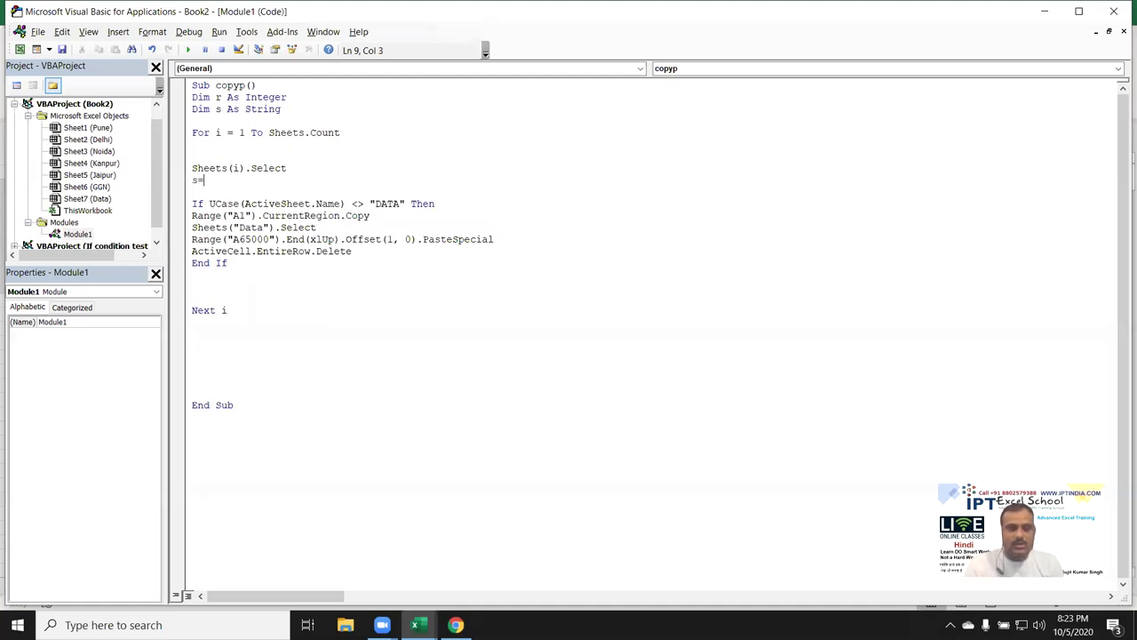
{"action": "type", "text": "activesheet.na"}
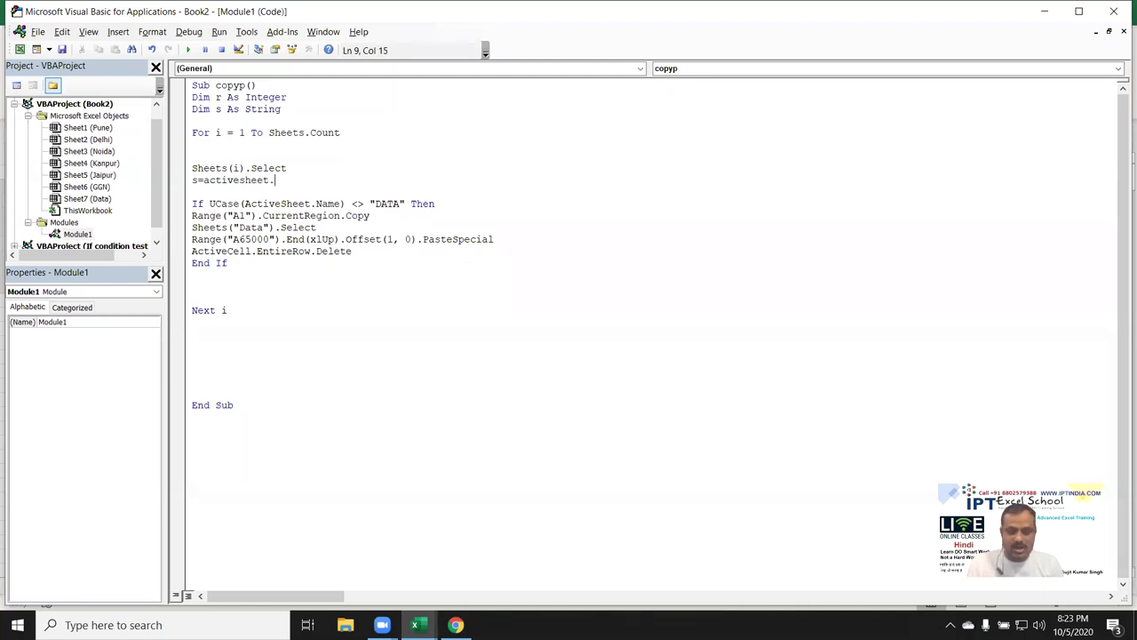
{"action": "type", "text": "me"}
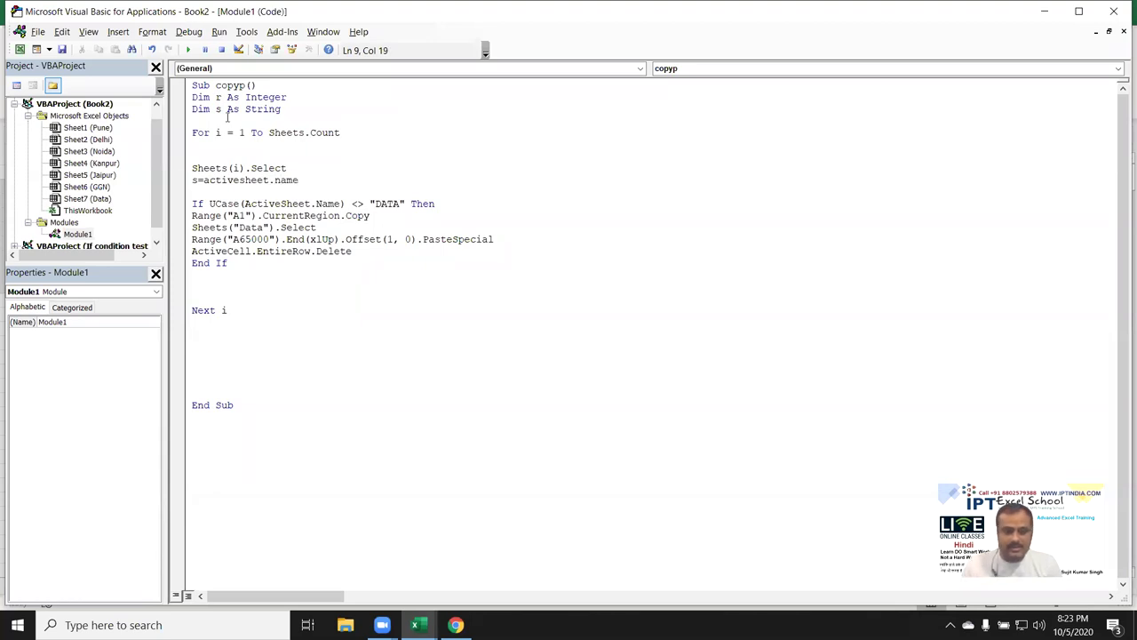
{"action": "key", "text": "Return"}
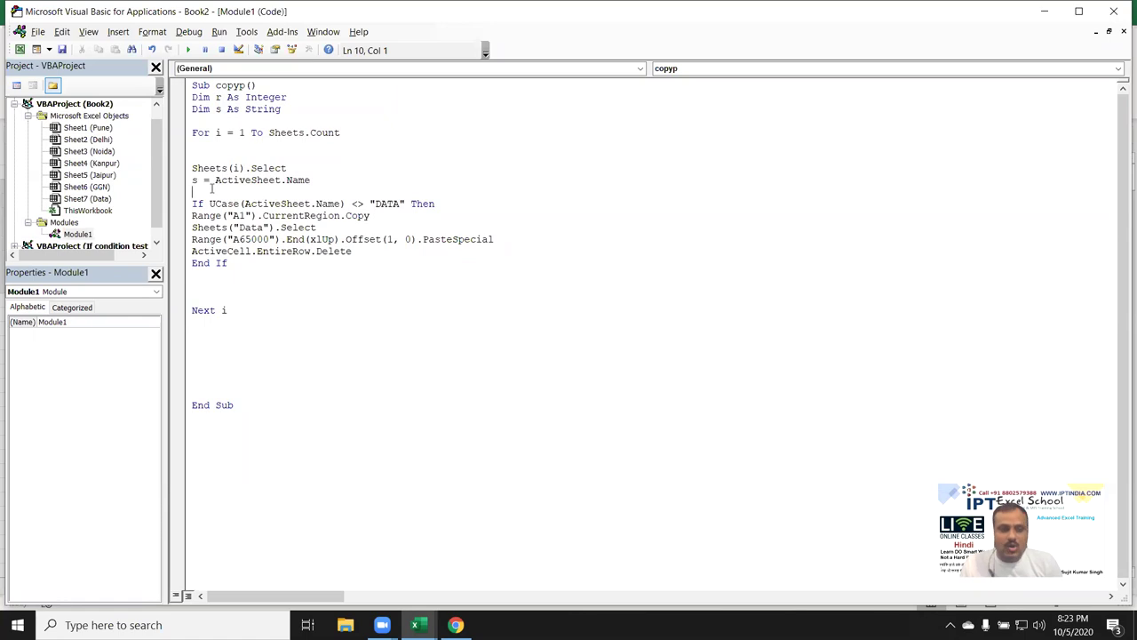
{"action": "key", "text": "Return"}
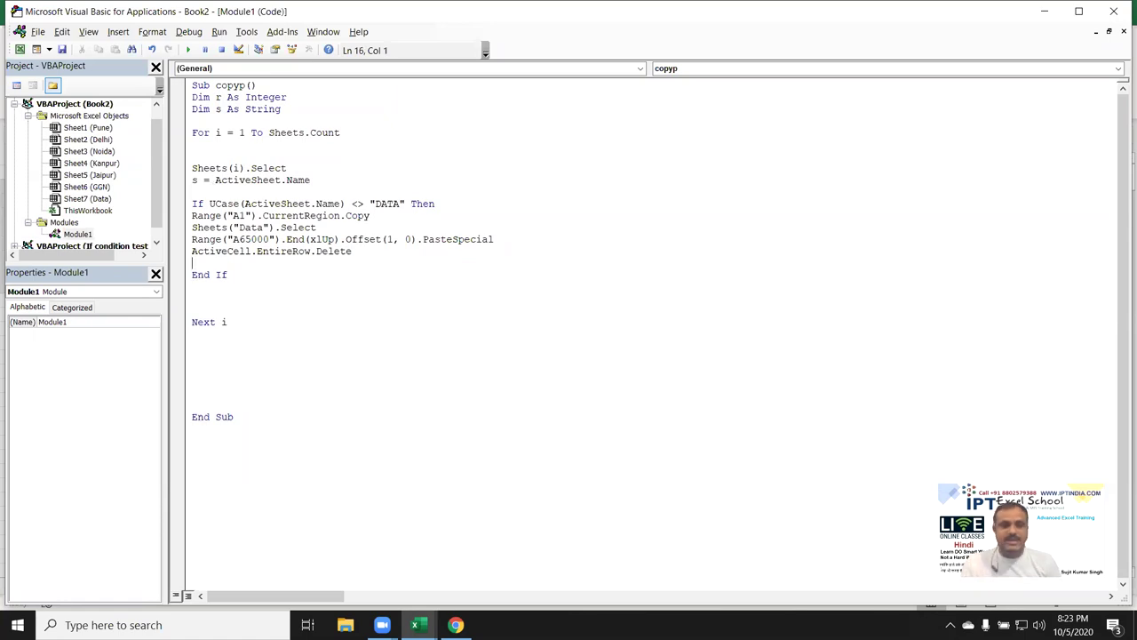
{"action": "key", "text": "alt+F11"}
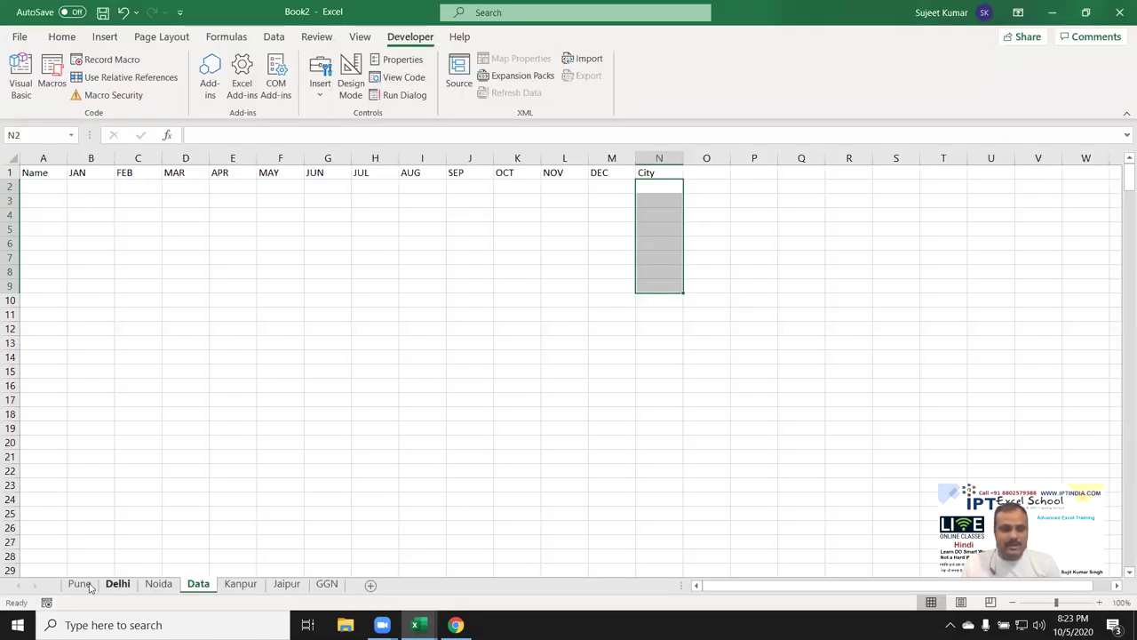
Copy the Pune sheet's table and paste it into the Data sheet at A2.
{"action": "left_click", "coordinate": [79, 582]}
{"action": "key", "text": "ctrl+c"}
{"action": "left_click", "coordinate": [198, 584]}
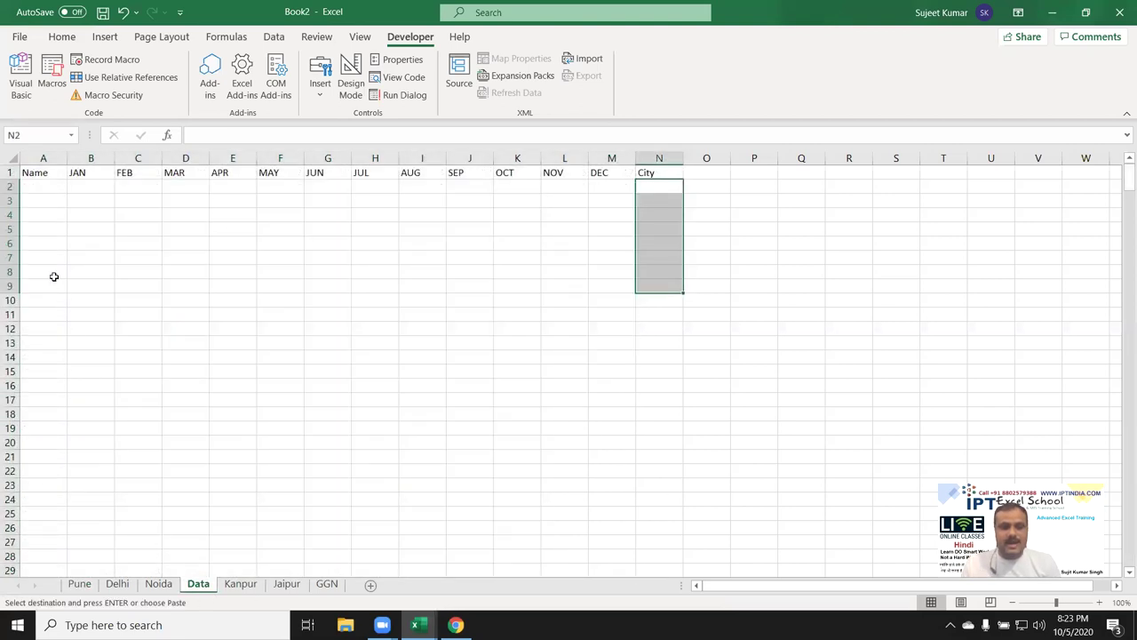
{"action": "left_click", "coordinate": [42, 188]}
{"action": "key", "text": "ctrl+v"}
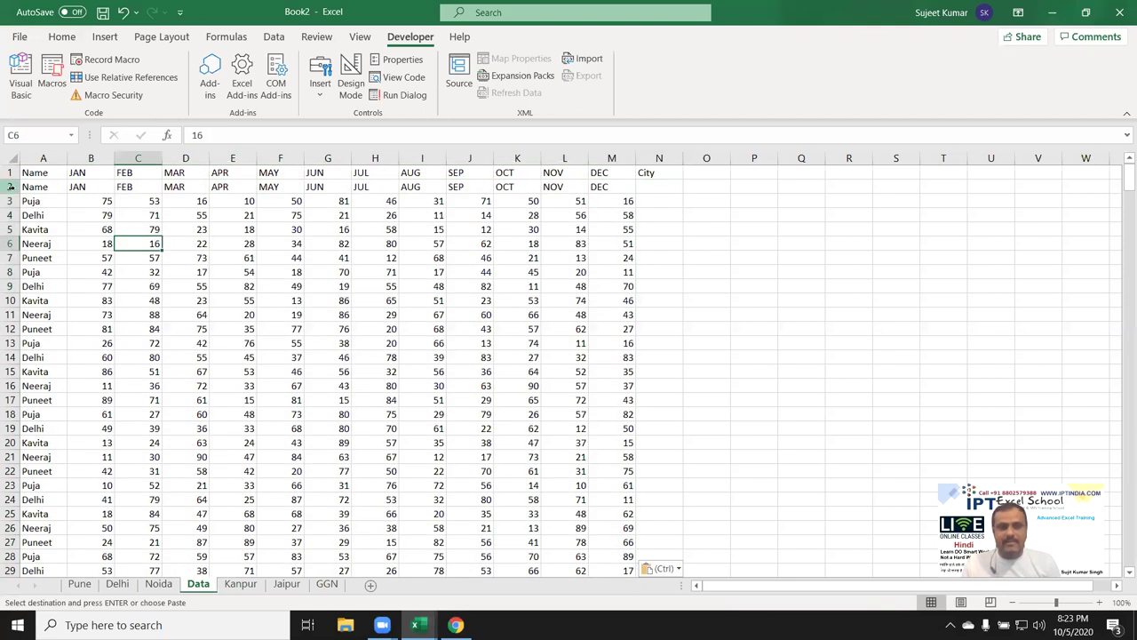
Delete the duplicated header row 2 so only one header row remains.
{"action": "left_click", "coordinate": [11, 186]}
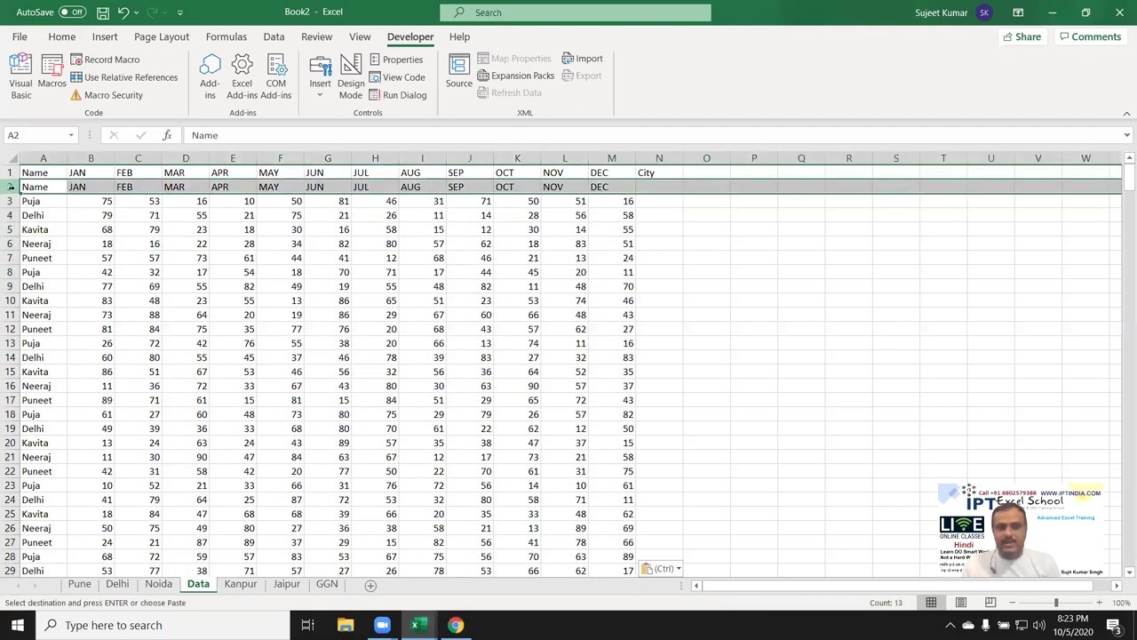
{"action": "key", "text": "ctrl+minus"}
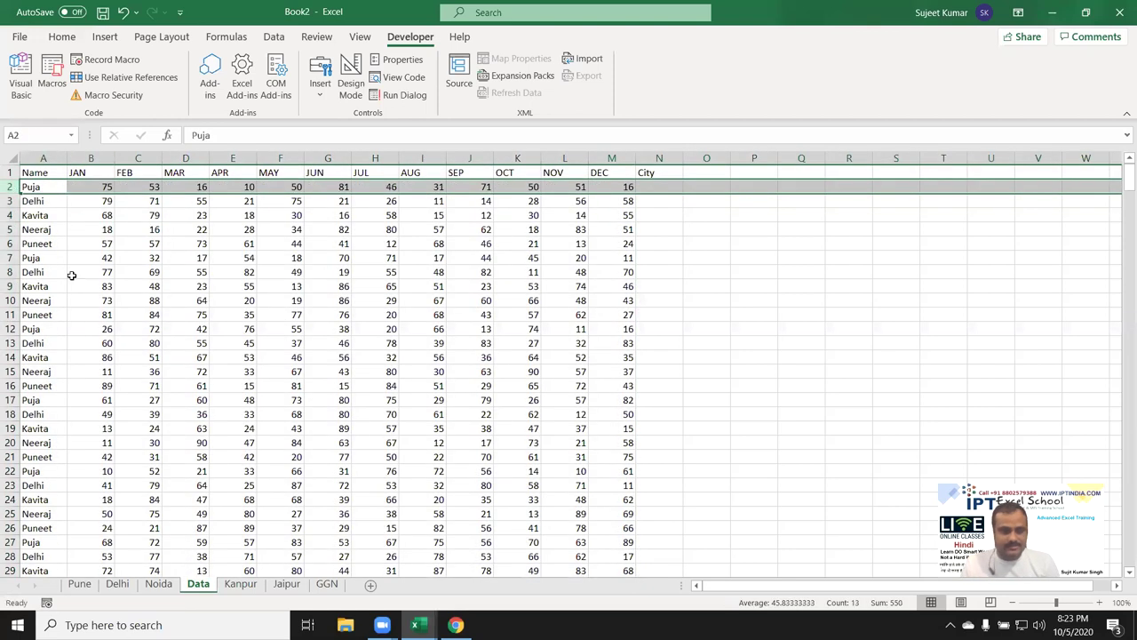
{"action": "scroll", "coordinate": [141, 329], "scroll_direction": "down", "scroll_amount": 3}
{"action": "scroll", "coordinate": [141, 328], "scroll_direction": "up", "scroll_amount": 3}
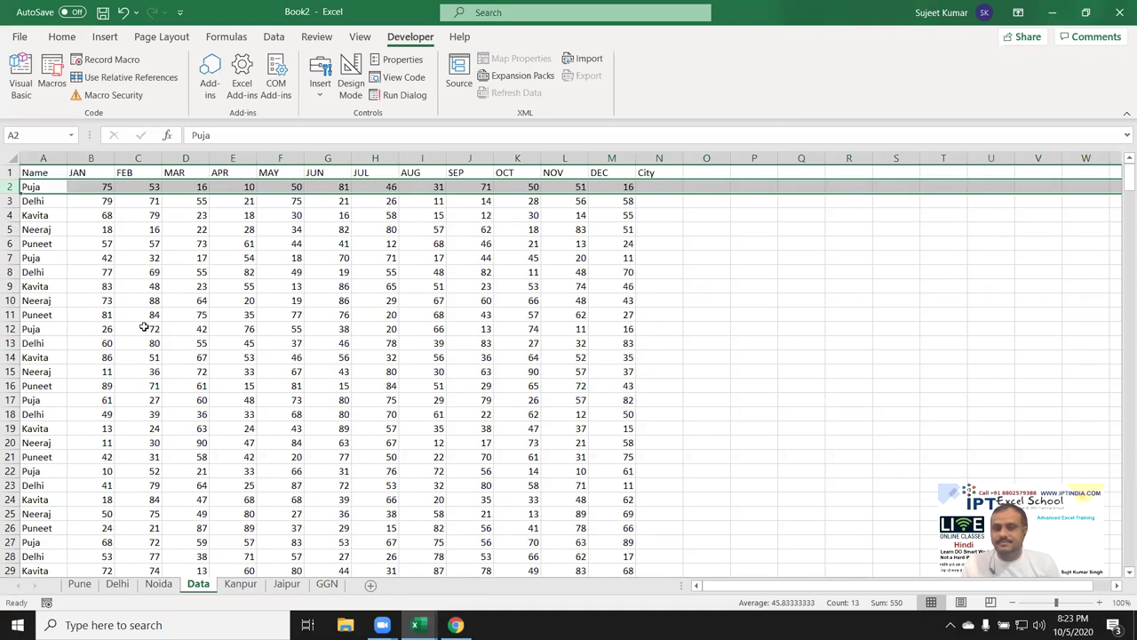
{"action": "scroll", "coordinate": [610, 395], "scroll_direction": "down", "scroll_amount": 3}
{"action": "scroll", "coordinate": [586, 328], "scroll_direction": "down", "scroll_amount": 3}
{"action": "scroll", "coordinate": [652, 328], "scroll_direction": "down", "scroll_amount": 3}
{"action": "scroll", "coordinate": [633, 236], "scroll_direction": "up", "scroll_amount": 9}
Select the City cells N2 to N70, then clear that selection and select M1.
{"action": "left_click", "coordinate": [648, 188]}
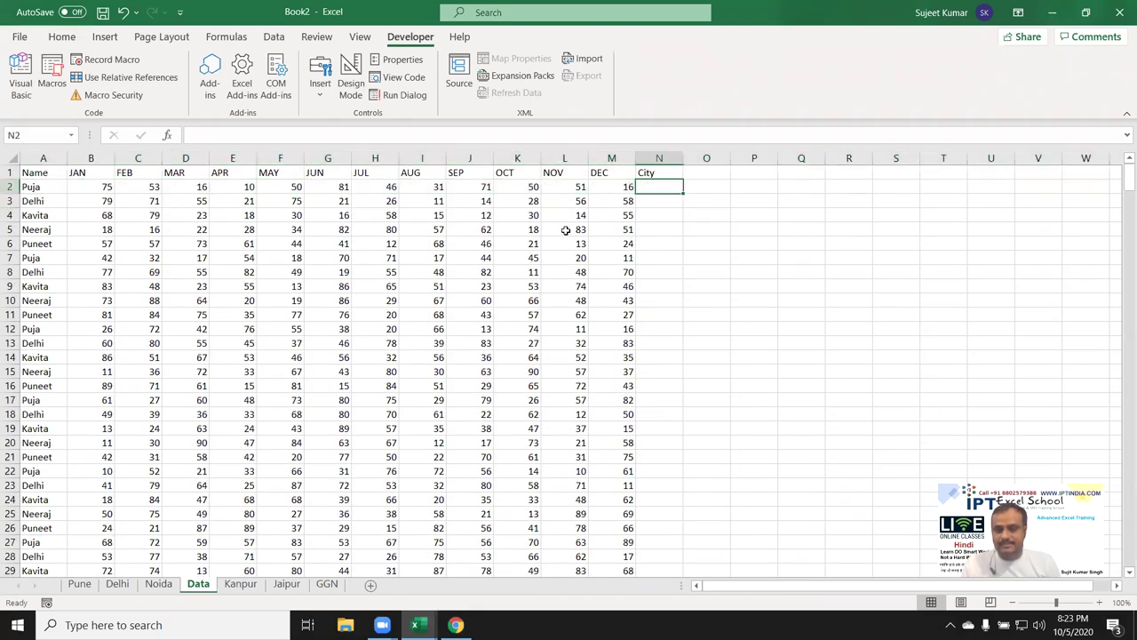
{"action": "scroll", "coordinate": [660, 333], "scroll_direction": "down", "scroll_amount": 9}
{"action": "scroll", "coordinate": [667, 430], "scroll_direction": "down", "scroll_amount": 1}
{"action": "scroll", "coordinate": [664, 442], "scroll_direction": "down", "scroll_amount": 6}
{"action": "left_click", "coordinate": [657, 467], "text": "shift"}
{"action": "scroll", "coordinate": [609, 437], "scroll_direction": "up", "scroll_amount": 6}
{"action": "scroll", "coordinate": [612, 435], "scroll_direction": "up", "scroll_amount": 5}
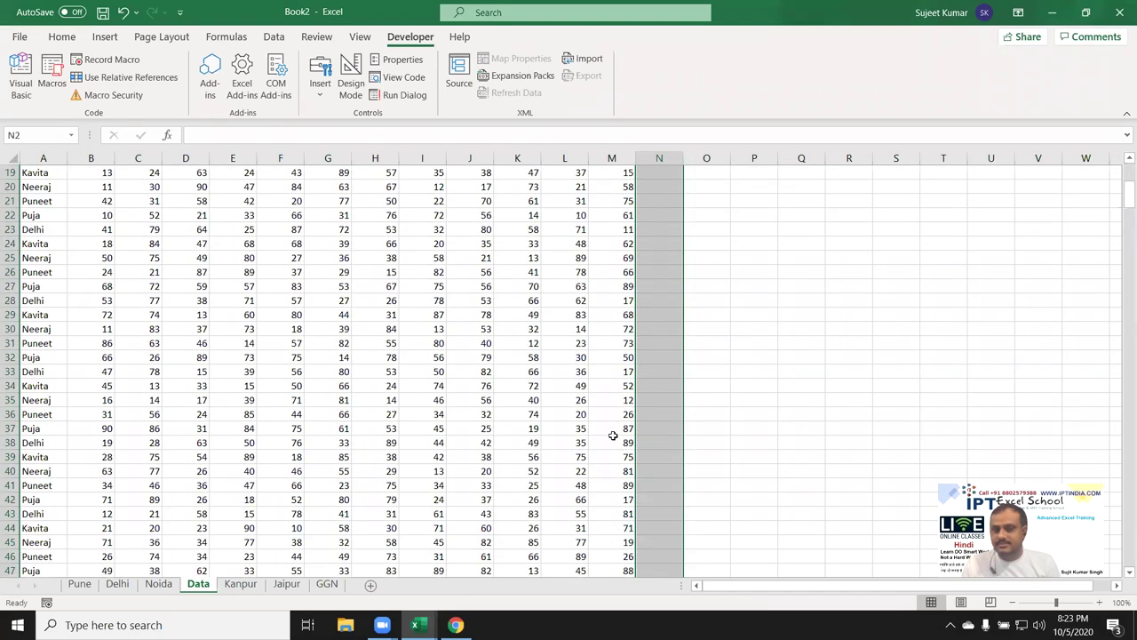
{"action": "scroll", "coordinate": [611, 436], "scroll_direction": "up", "scroll_amount": 5}
{"action": "left_click", "coordinate": [663, 373]}
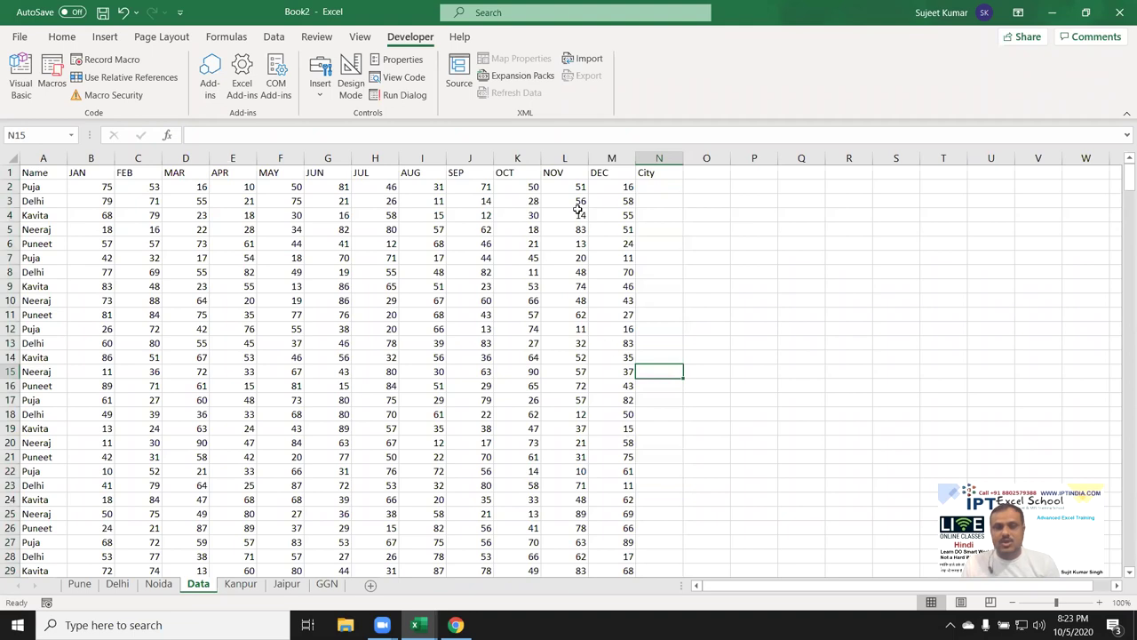
{"action": "left_click", "coordinate": [619, 175]}
Add Range("M65000").End(xlUp).Offset(0, 1).Select to copyp, just above End If.
{"action": "key", "text": "alt+F11"}
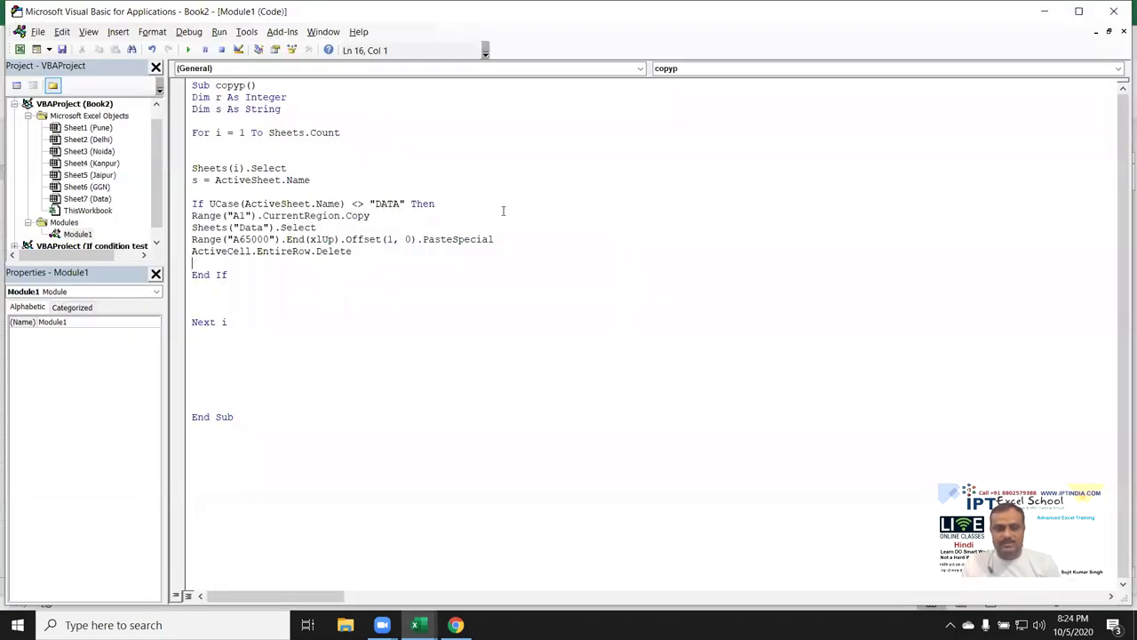
{"action": "type", "text": "range"}
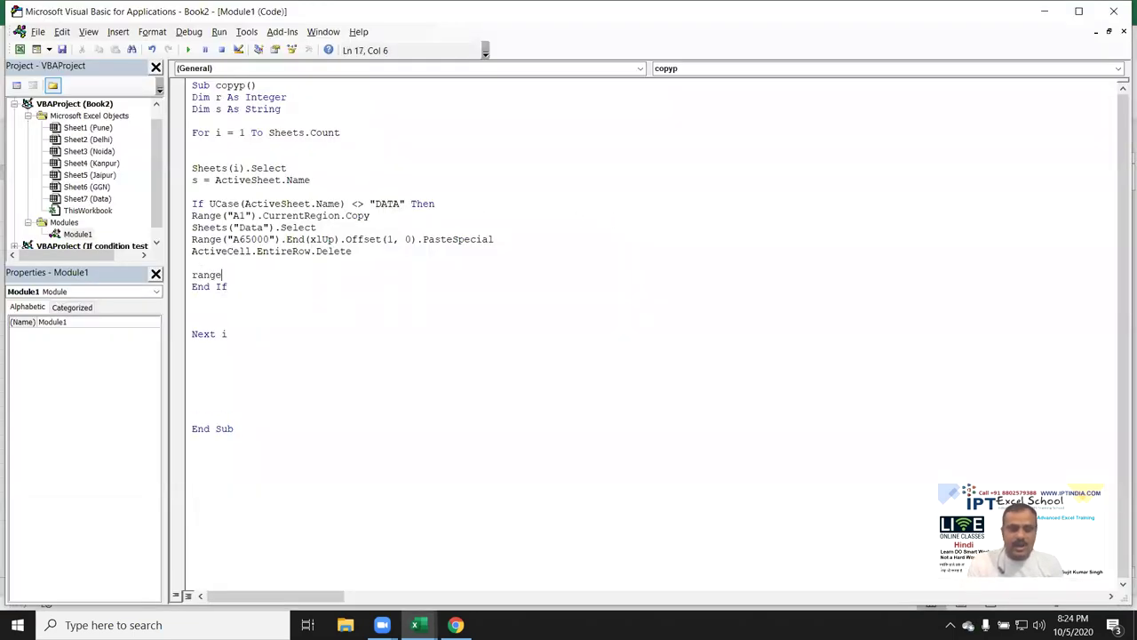
{"action": "type", "text": "(\"A"}
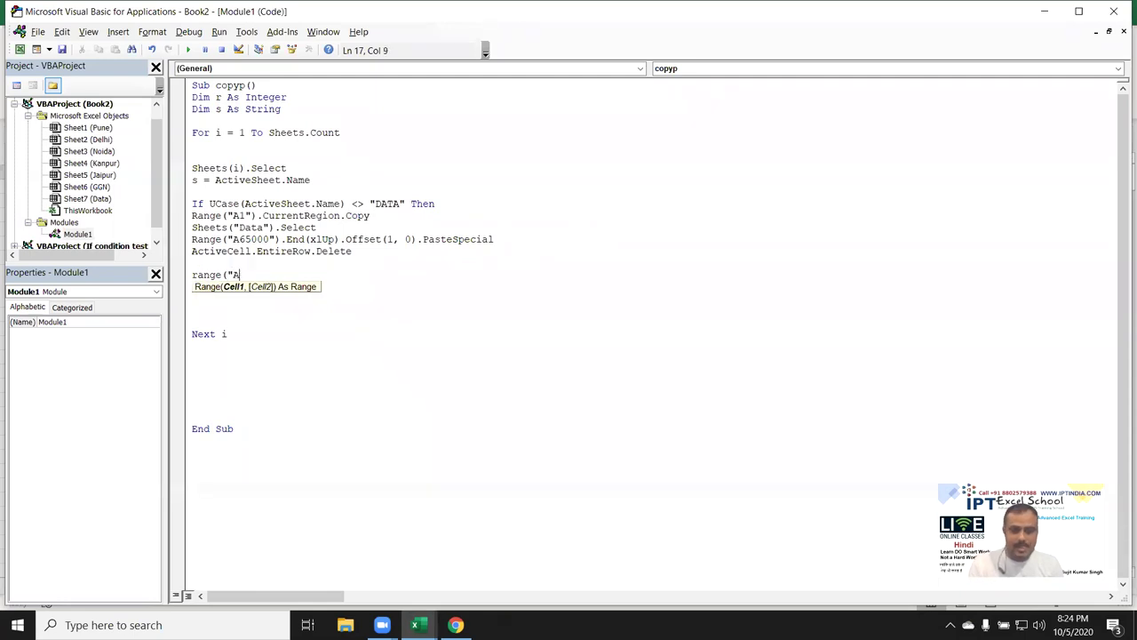
{"action": "type", "text": "65000"}
{"action": "type", "text": ")"}
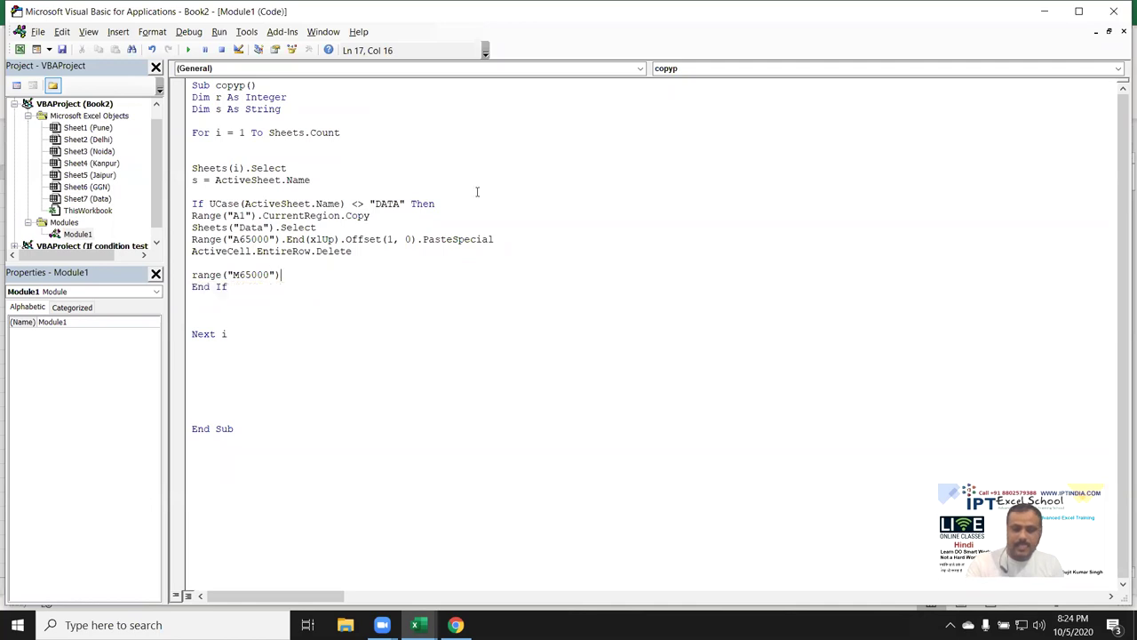
{"action": "type", "text": ".end"}
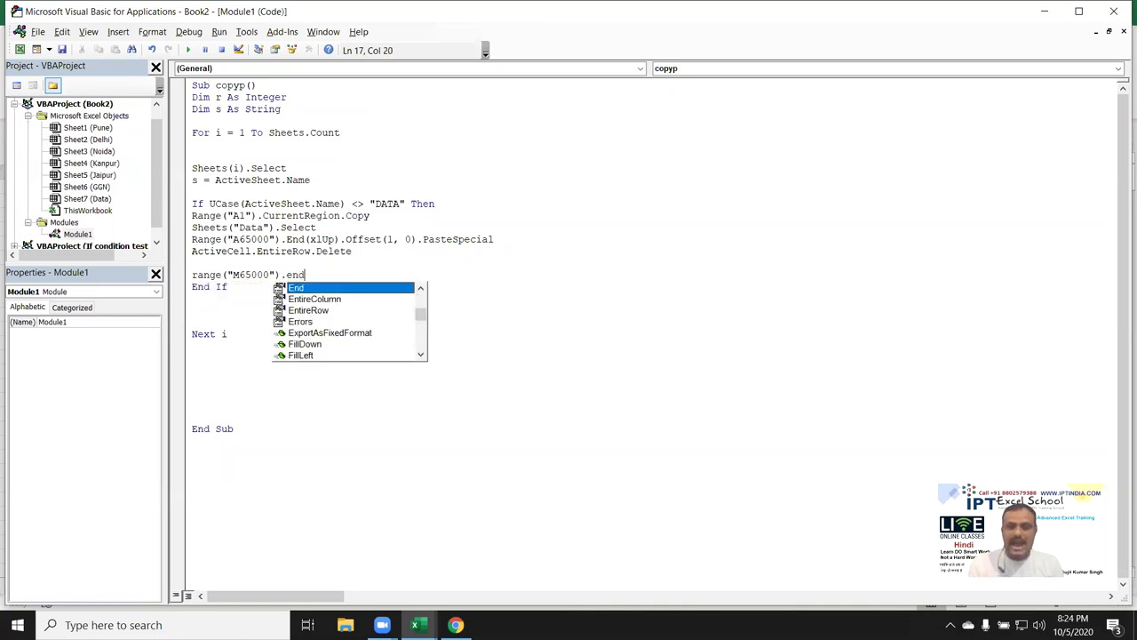
{"action": "key", "text": "Tab"}
{"action": "type", "text": "(xlu"}
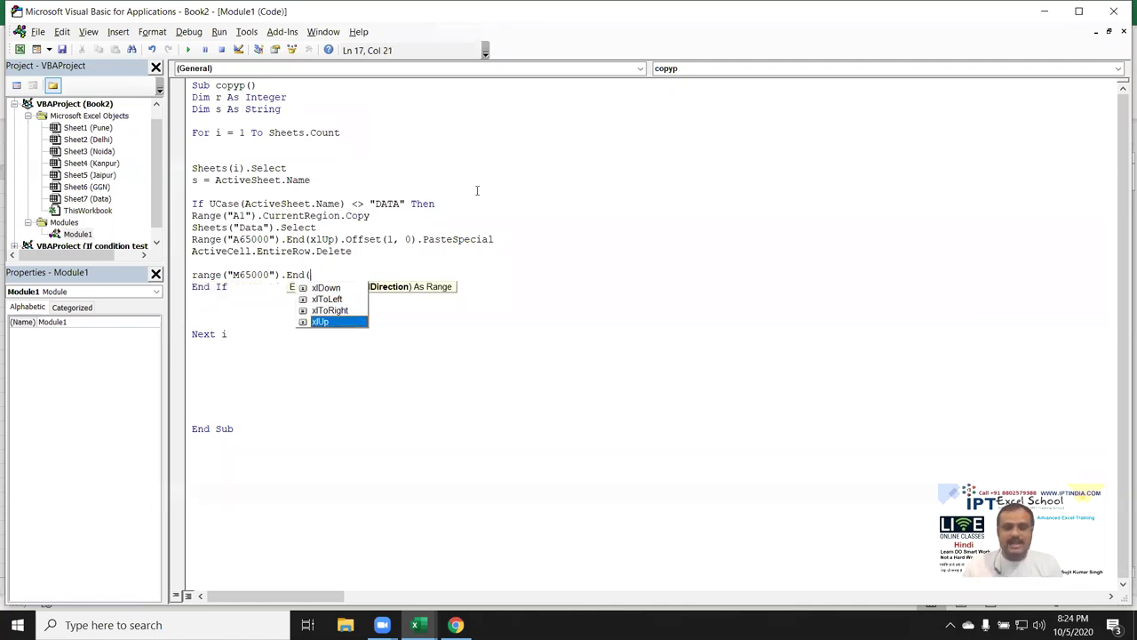
{"action": "key", "text": "Tab"}
{"action": "type", "text": ").o"}
{"action": "key", "text": "Tab"}
{"action": "type", "text": "("}
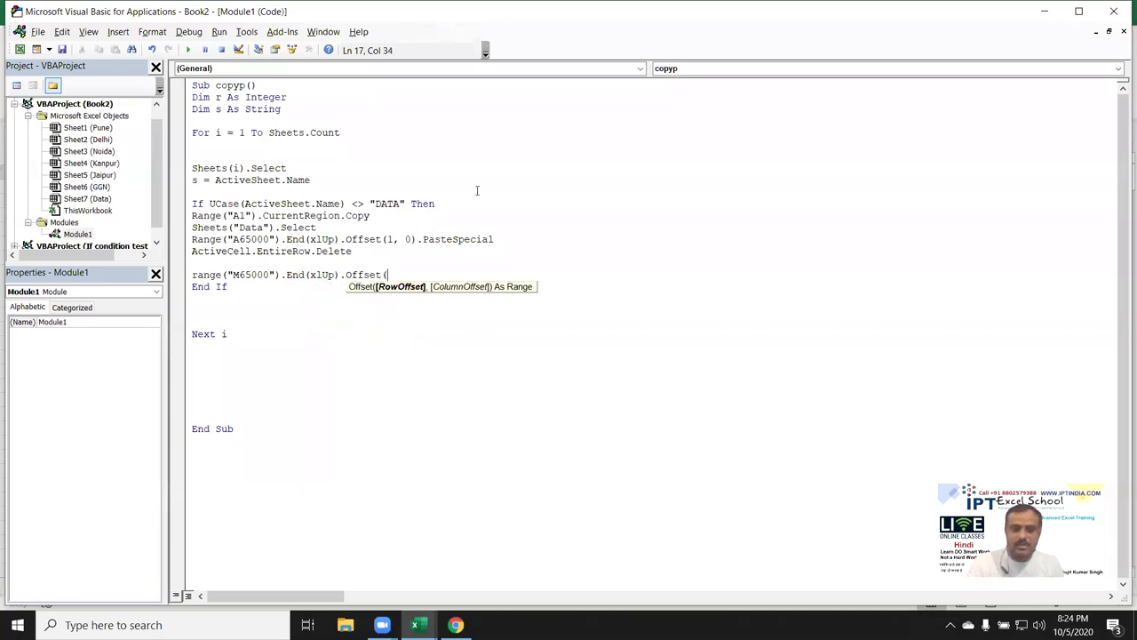
{"action": "type", "text": "0, 1)"}
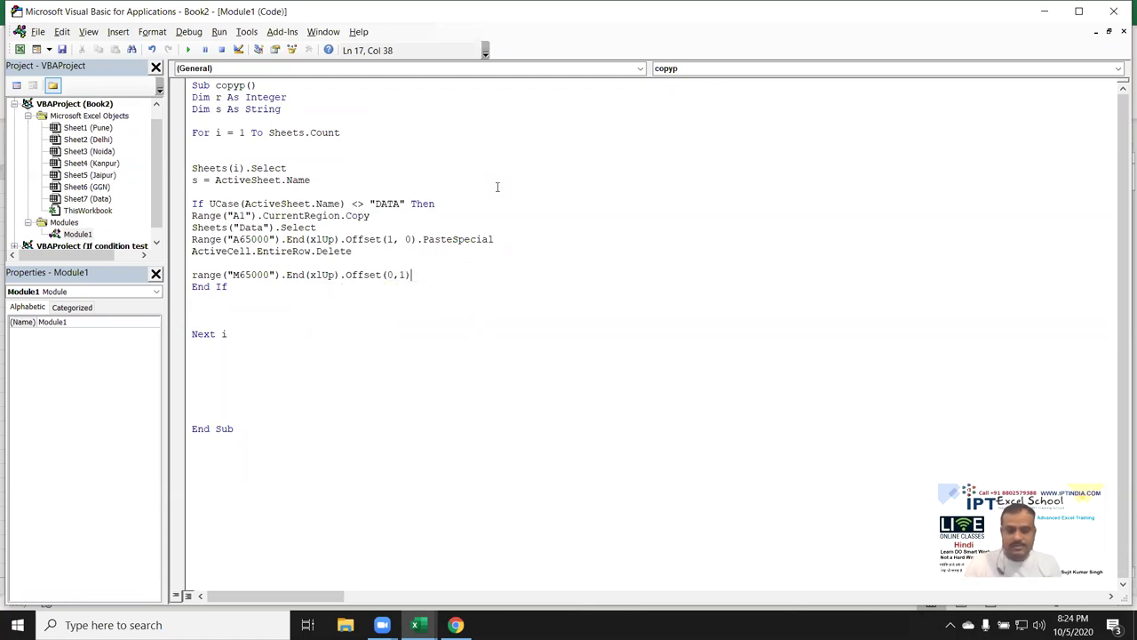
{"action": "type", "text": ".Select"}
{"action": "key", "text": "Return"}
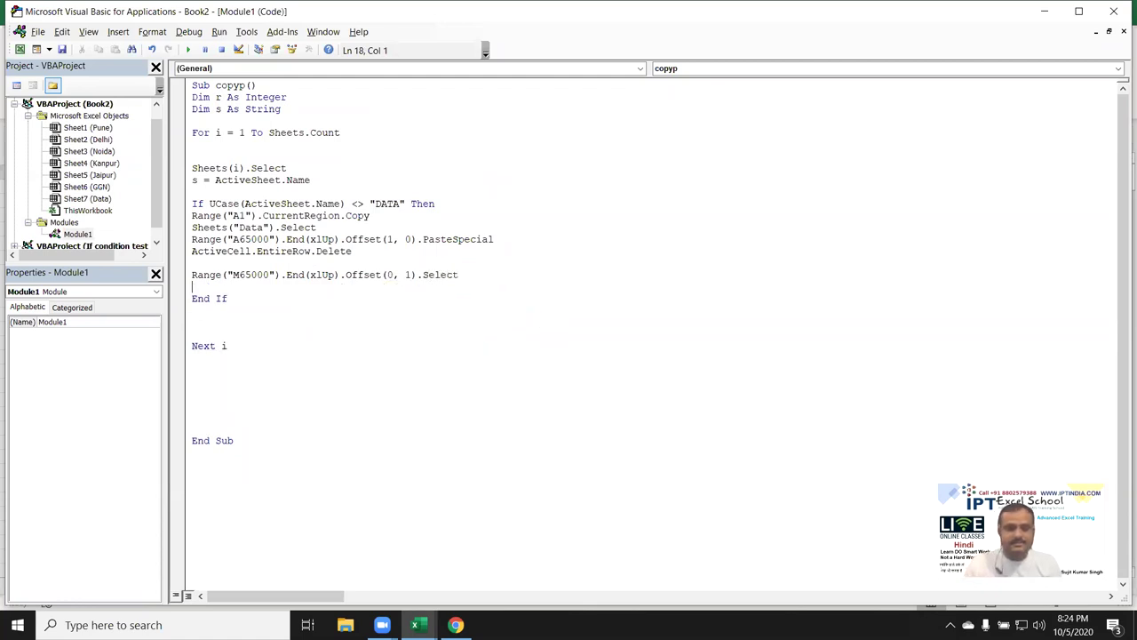
Go to M65000 on the Data sheet and jump up to M70, column M's last filled cell.
{"action": "key", "text": "alt+F11"}
{"action": "scroll", "coordinate": [650, 407], "scroll_direction": "down", "scroll_amount": 4}
{"action": "scroll", "coordinate": [650, 407], "scroll_direction": "down", "scroll_amount": 4}
{"action": "scroll", "coordinate": [612, 449], "scroll_direction": "down", "scroll_amount": 7}
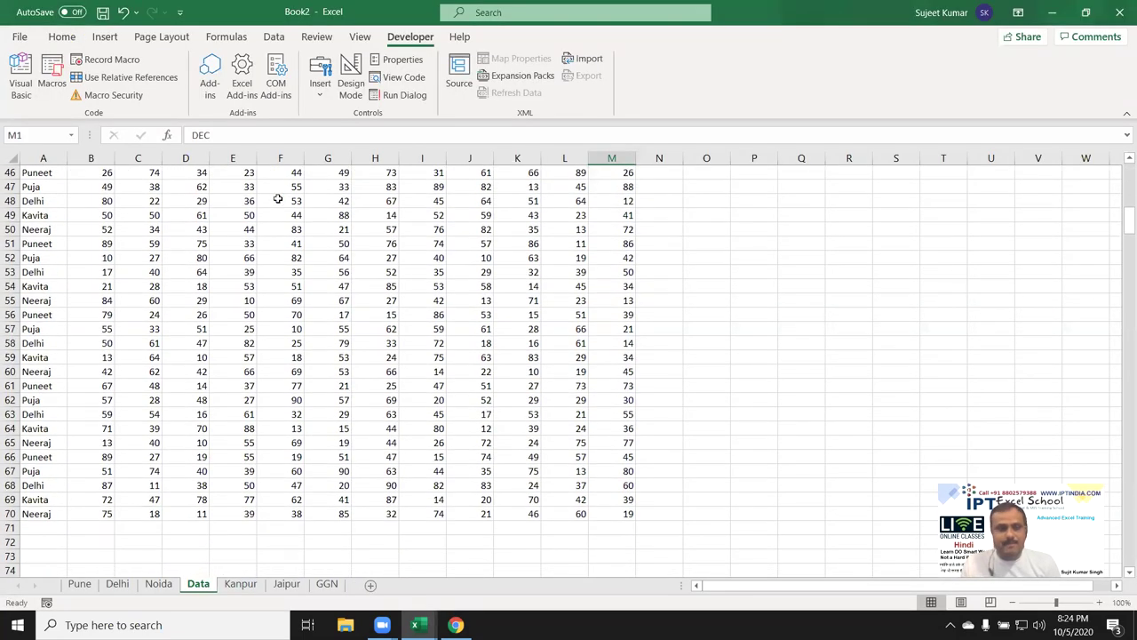
{"action": "left_click", "coordinate": [15, 134]}
{"action": "type", "text": "m65000"}
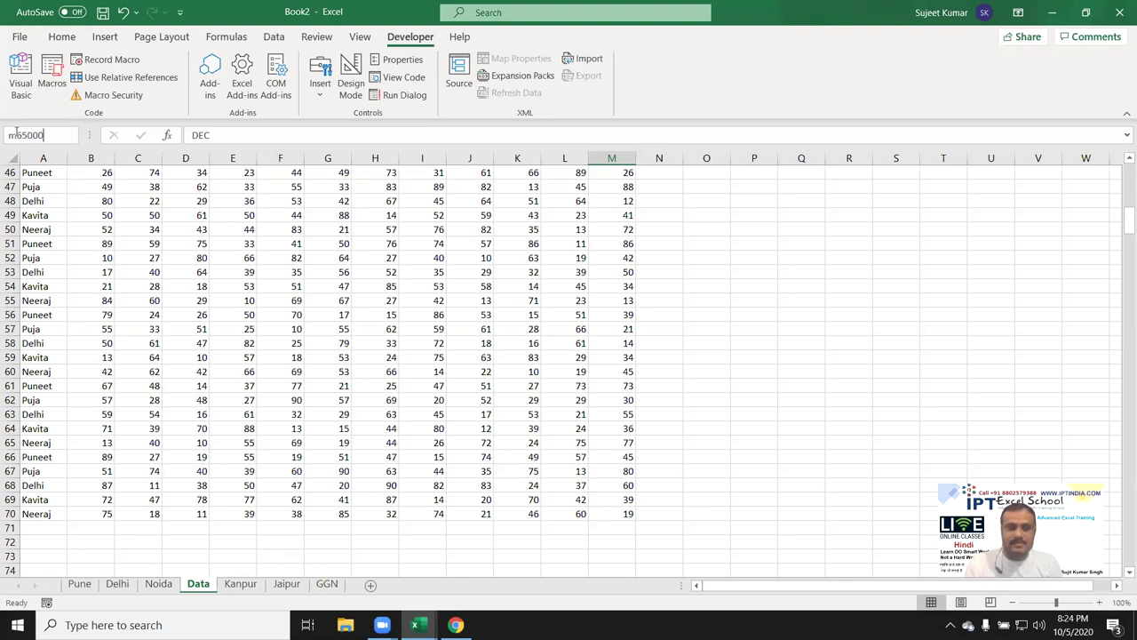
{"action": "key", "text": "Return"}
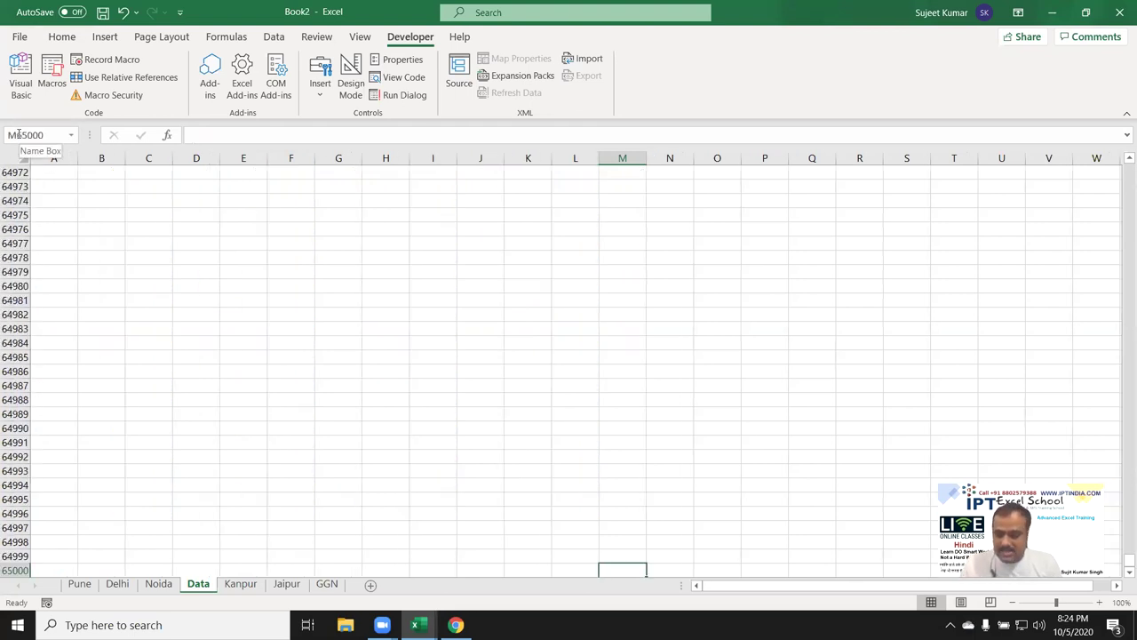
{"action": "key", "text": "ctrl+Up"}
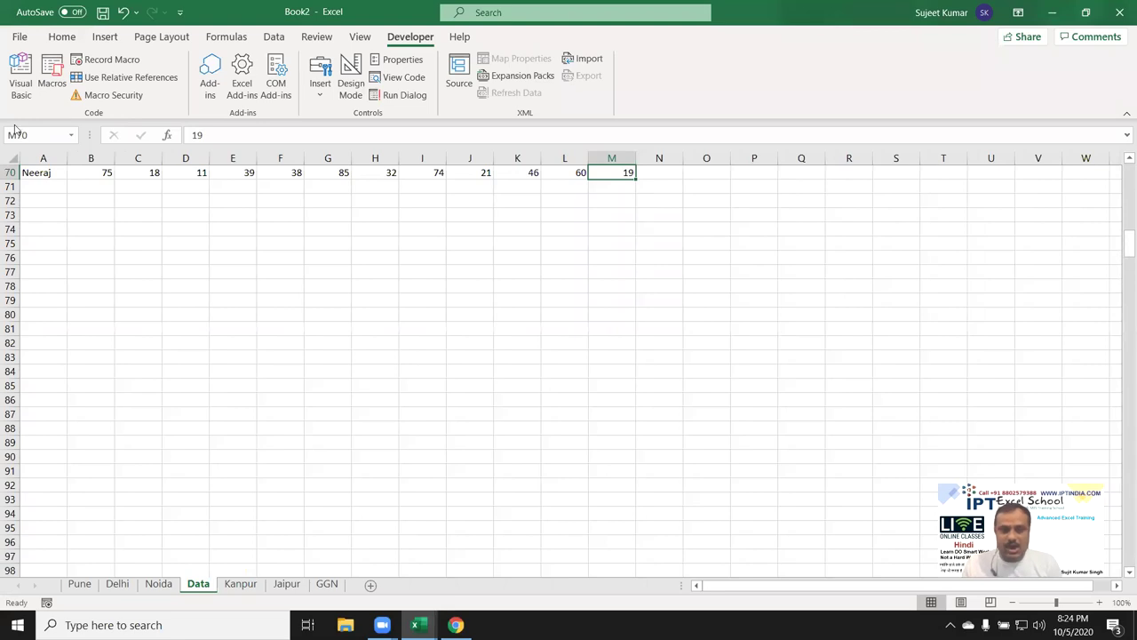
{"action": "left_click", "coordinate": [227, 36]}
{"action": "scroll", "coordinate": [655, 386], "scroll_direction": "up", "scroll_amount": 6}
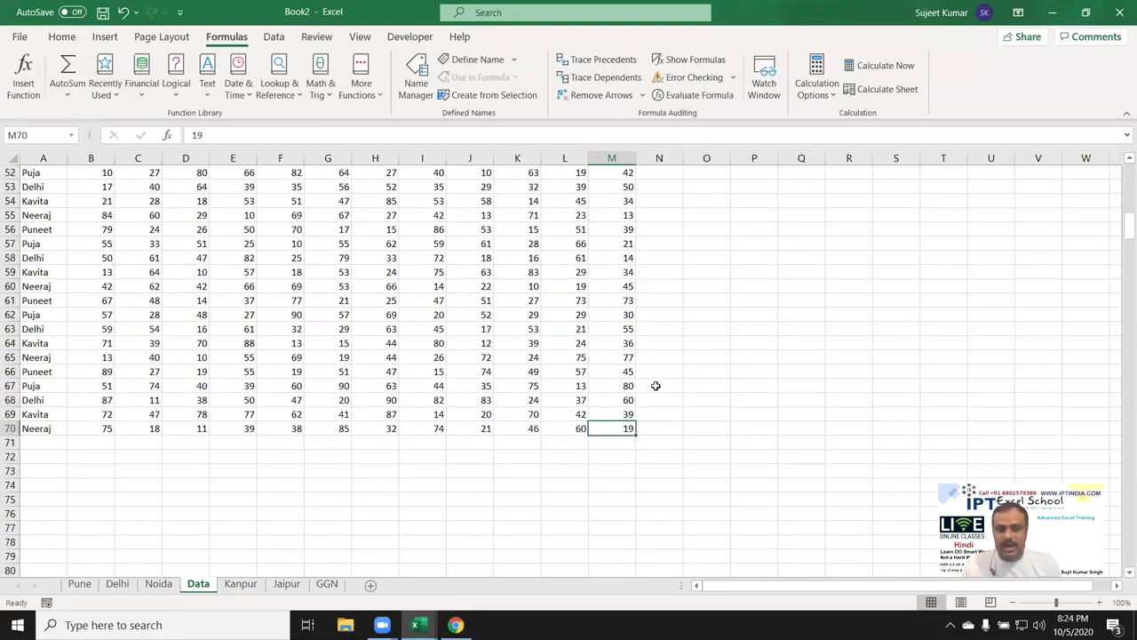
Highlight the Offset arguments 0 and 1 in the new Select line.
{"action": "key", "text": "alt+F11"}
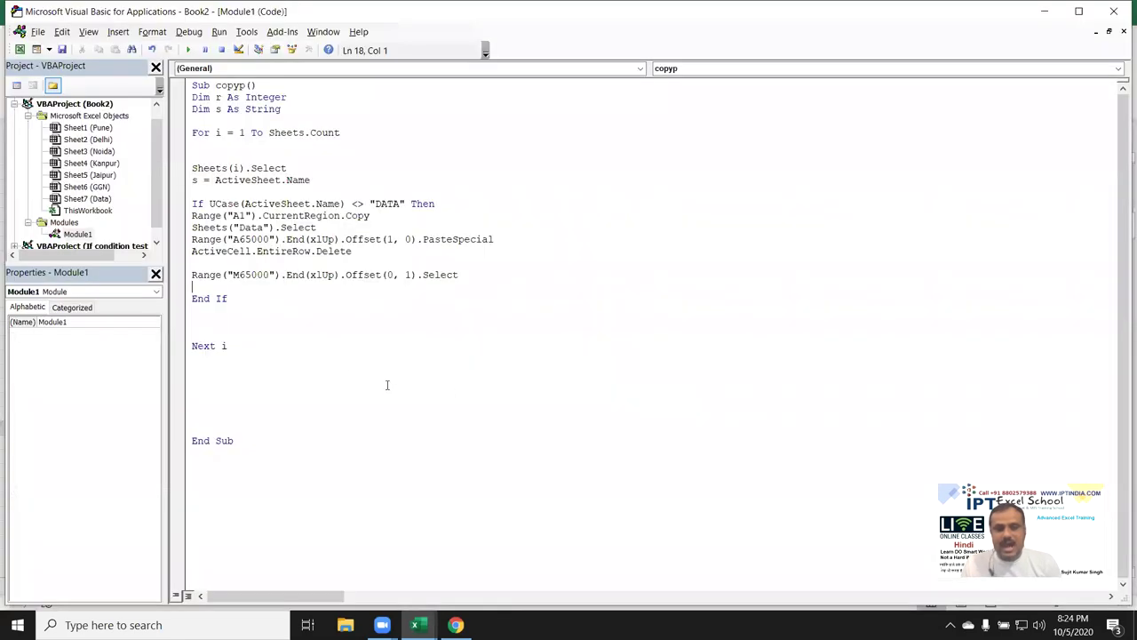
{"action": "double_click", "coordinate": [389, 274]}
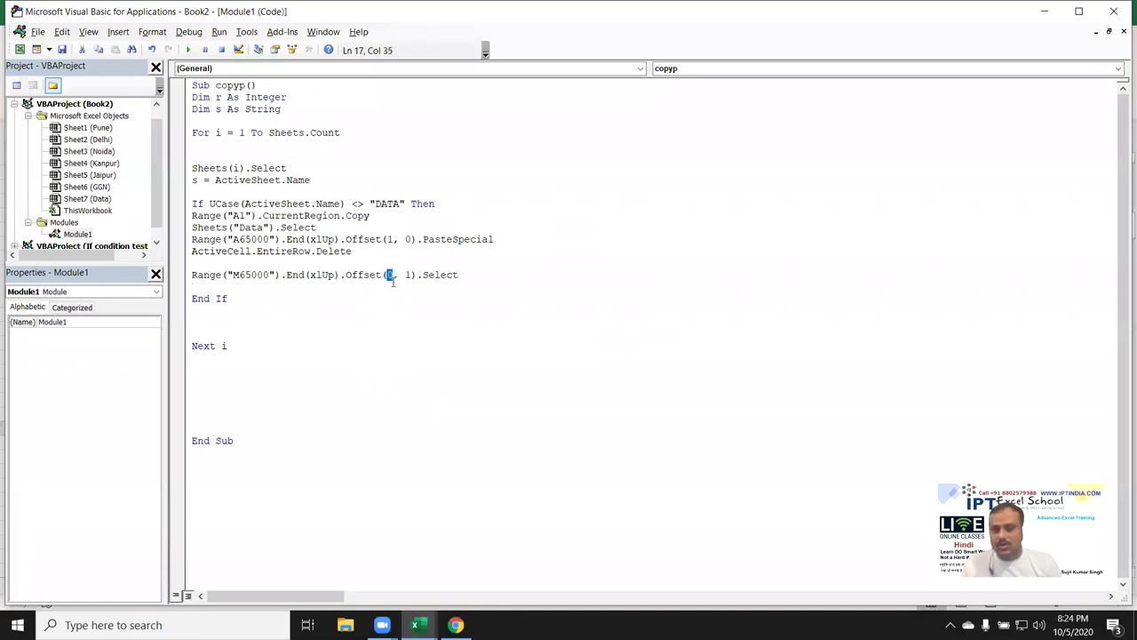
{"action": "type", "text": "0"}
{"action": "double_click", "coordinate": [408, 274]}
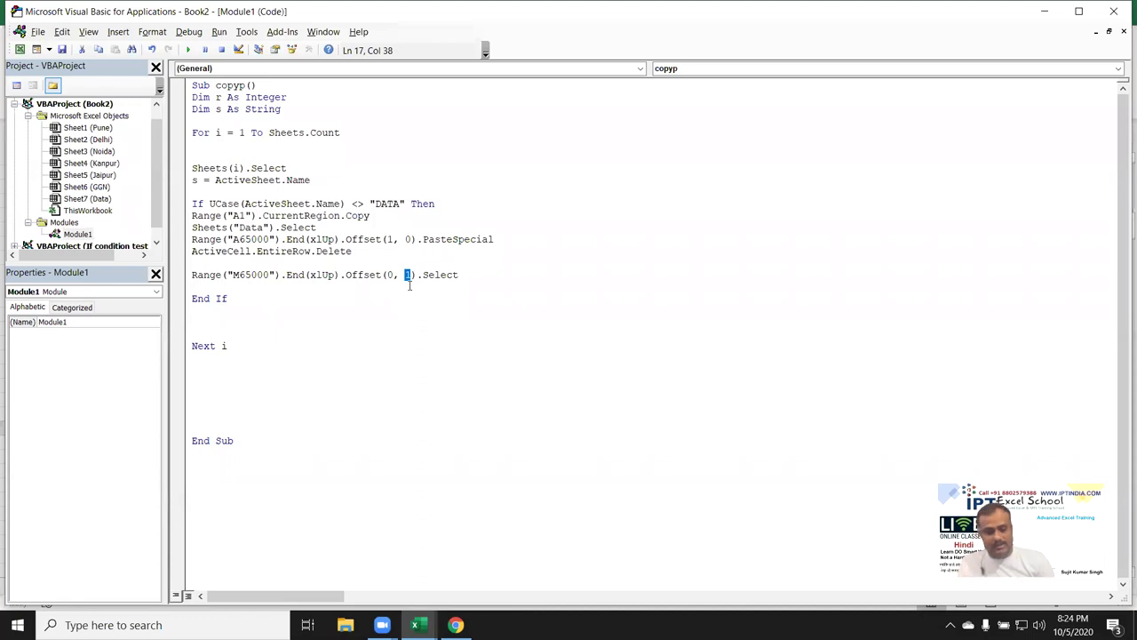
Select the City column from N70 up to N1, then go to the line below Select.
{"action": "key", "text": "alt+F11"}
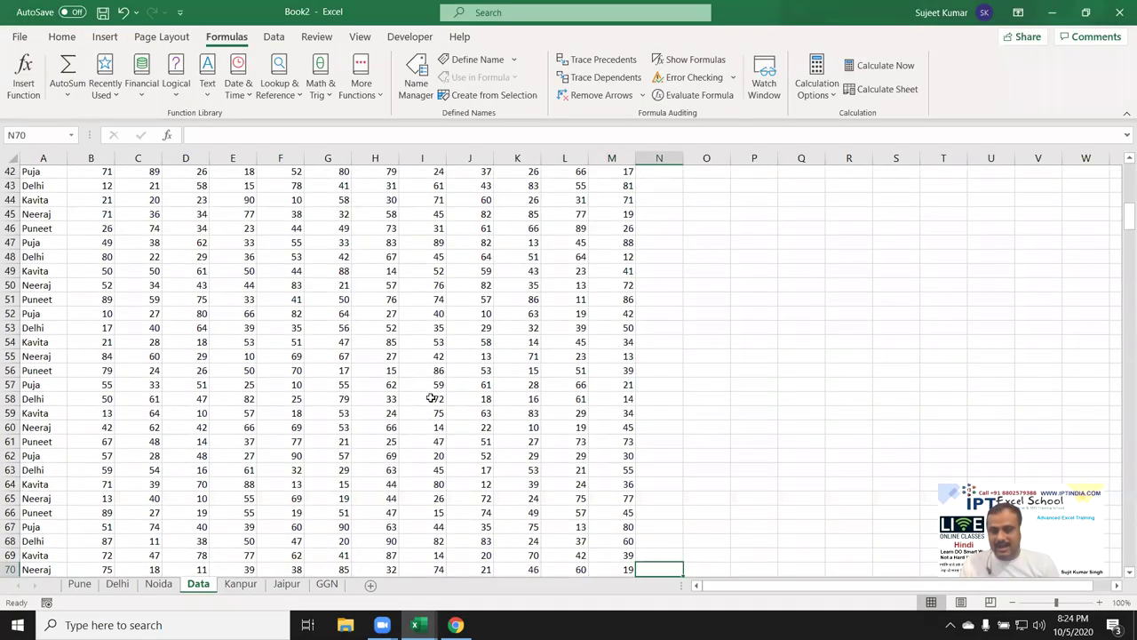
{"action": "key", "text": "ctrl+shift+Up"}
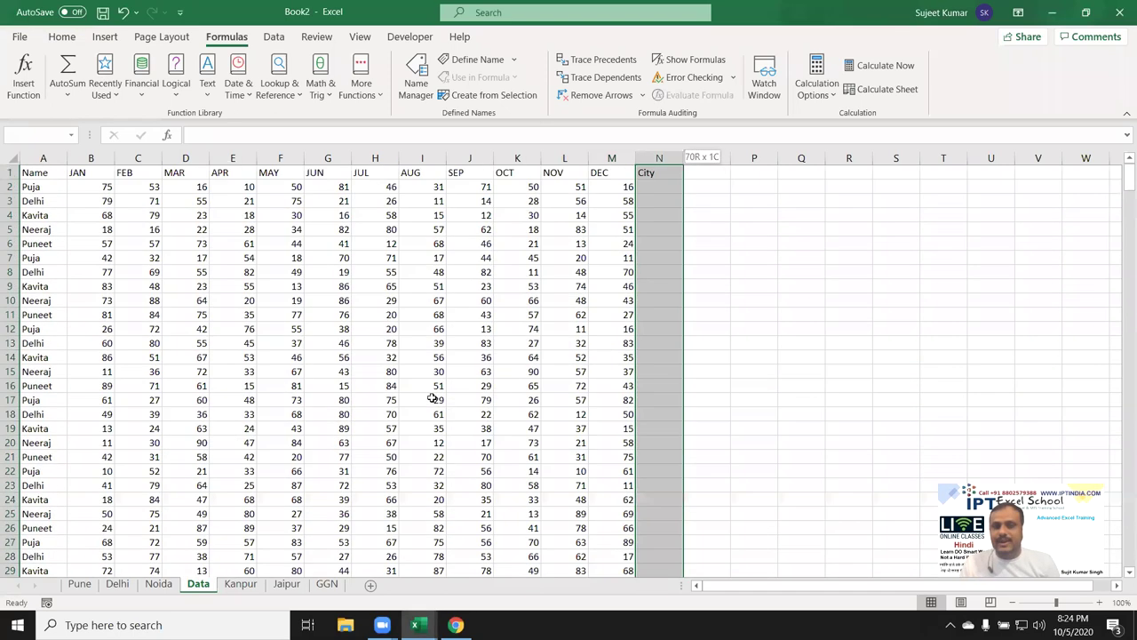
{"action": "key", "text": "alt"}
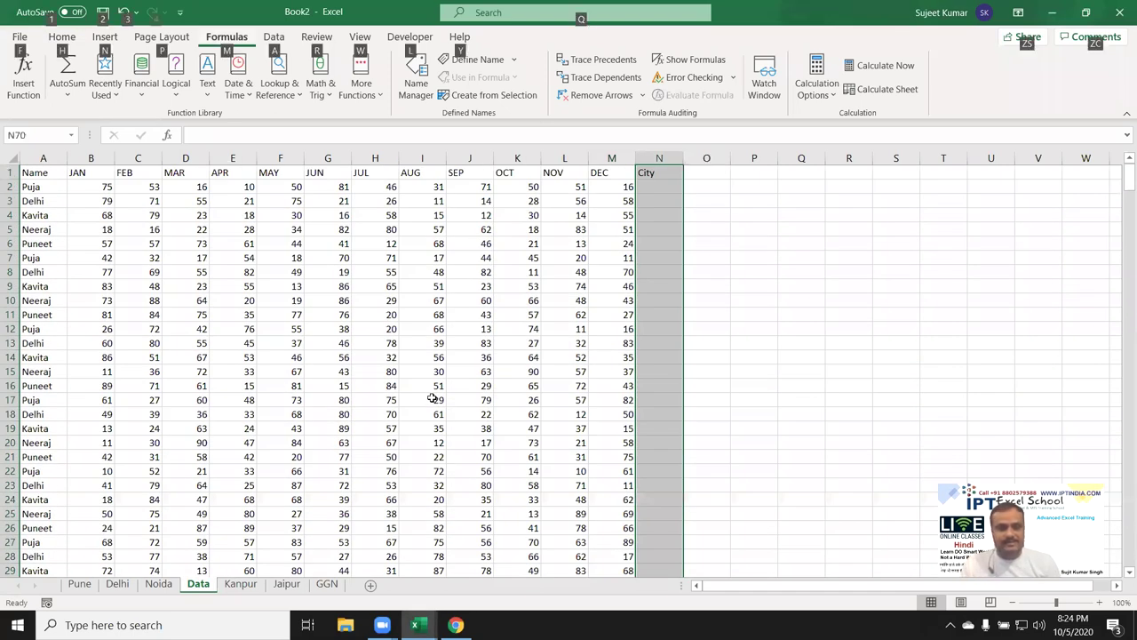
{"action": "key", "text": "alt+F11"}
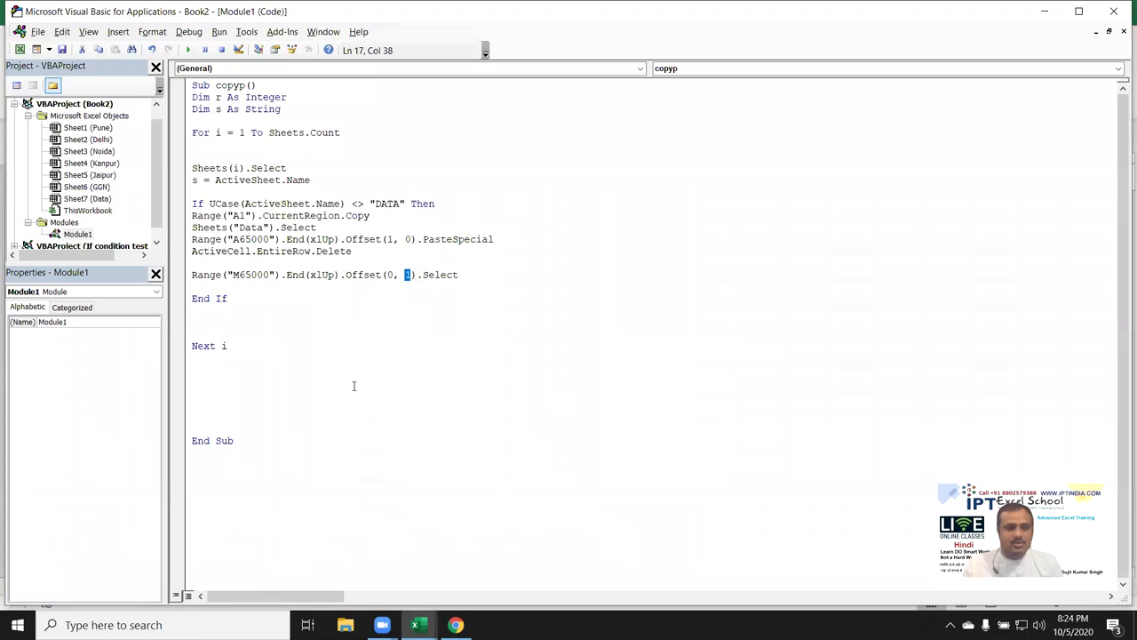
{"action": "left_click", "coordinate": [201, 286]}
Start a new range( line and select N70 beside the last data row.
{"action": "key", "text": "Return"}
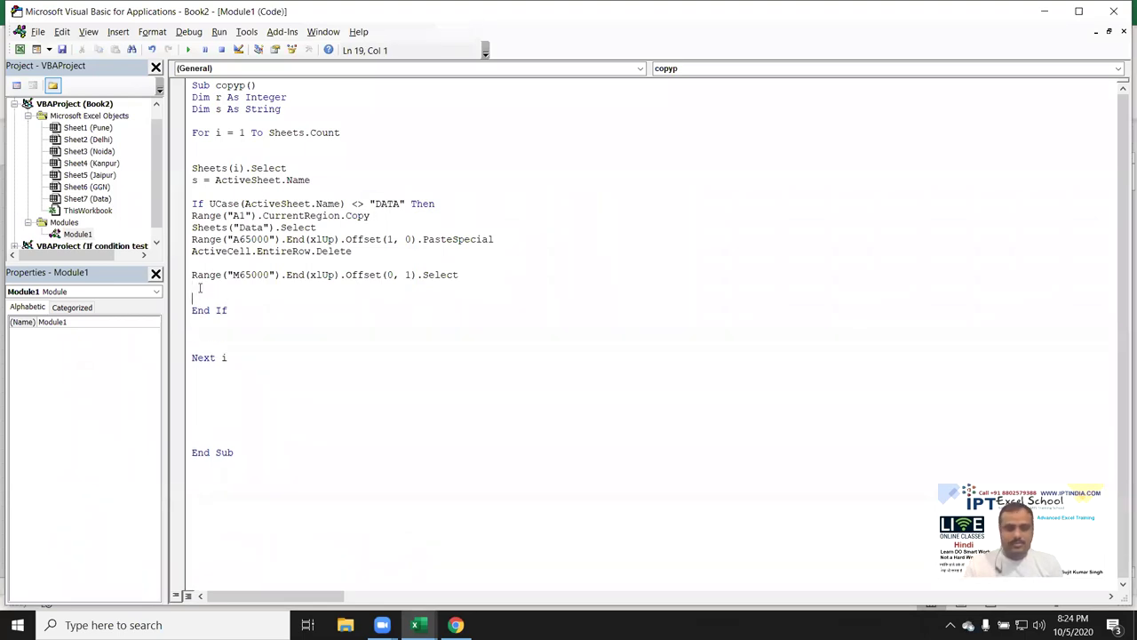
{"action": "type", "text": "range"}
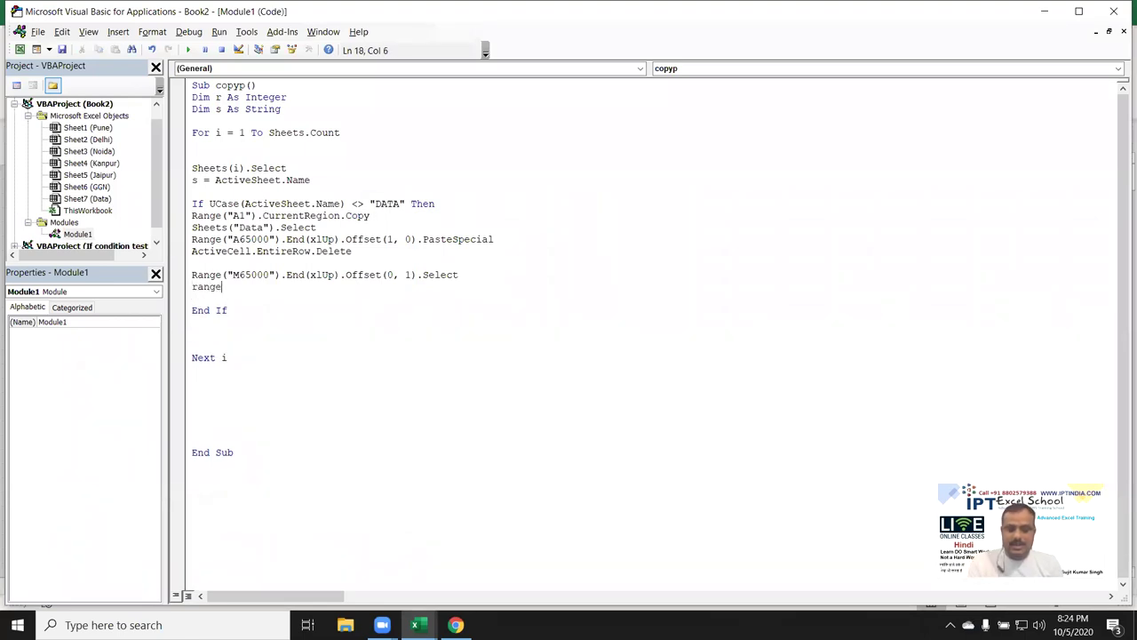
{"action": "type", "text": "("}
{"action": "key", "text": "alt+F11"}
{"action": "scroll", "coordinate": [669, 502], "scroll_direction": "down", "scroll_amount": 5}
{"action": "scroll", "coordinate": [673, 519], "scroll_direction": "down", "scroll_amount": 6}
{"action": "scroll", "coordinate": [672, 519], "scroll_direction": "down", "scroll_amount": 8}
{"action": "scroll", "coordinate": [670, 523], "scroll_direction": "down", "scroll_amount": 1}
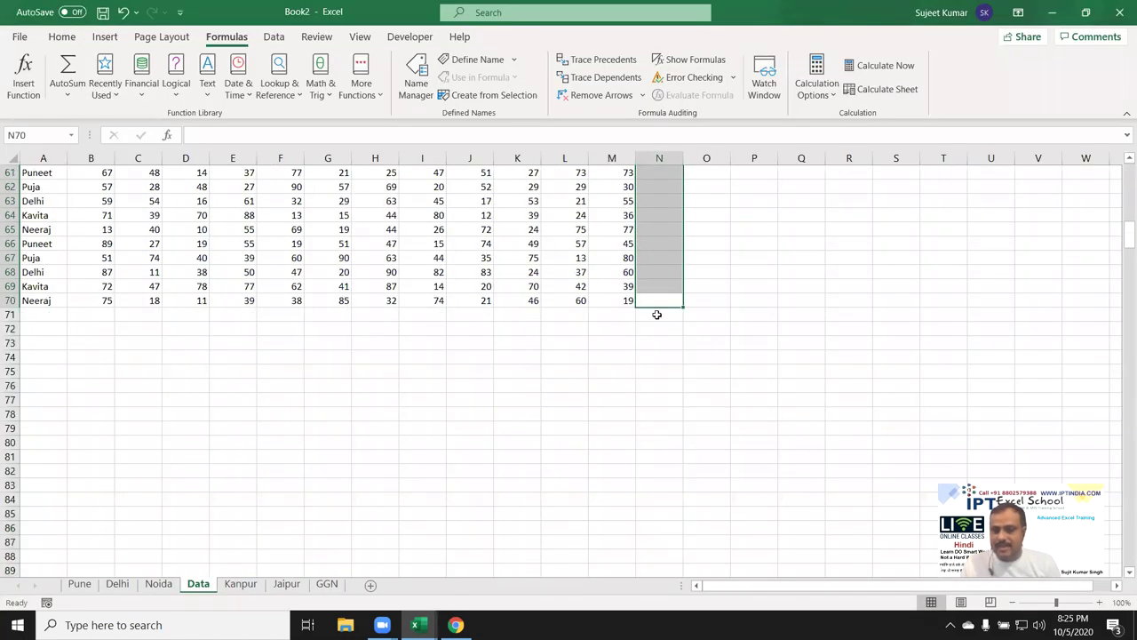
{"action": "left_click", "coordinate": [652, 296]}
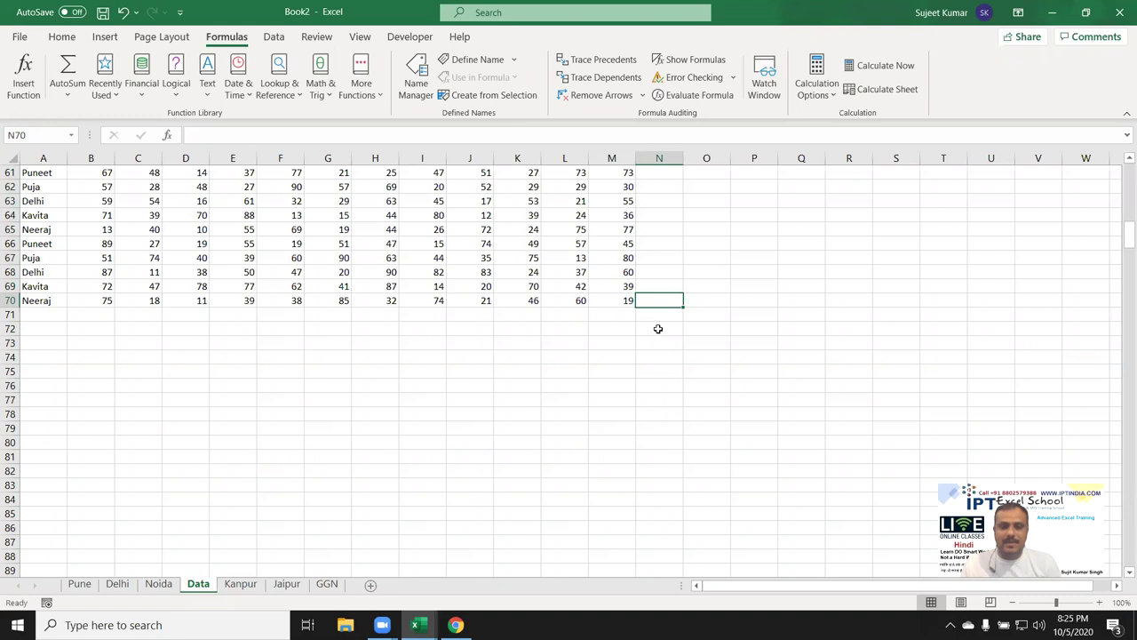
{"action": "key", "text": "alt+F11"}
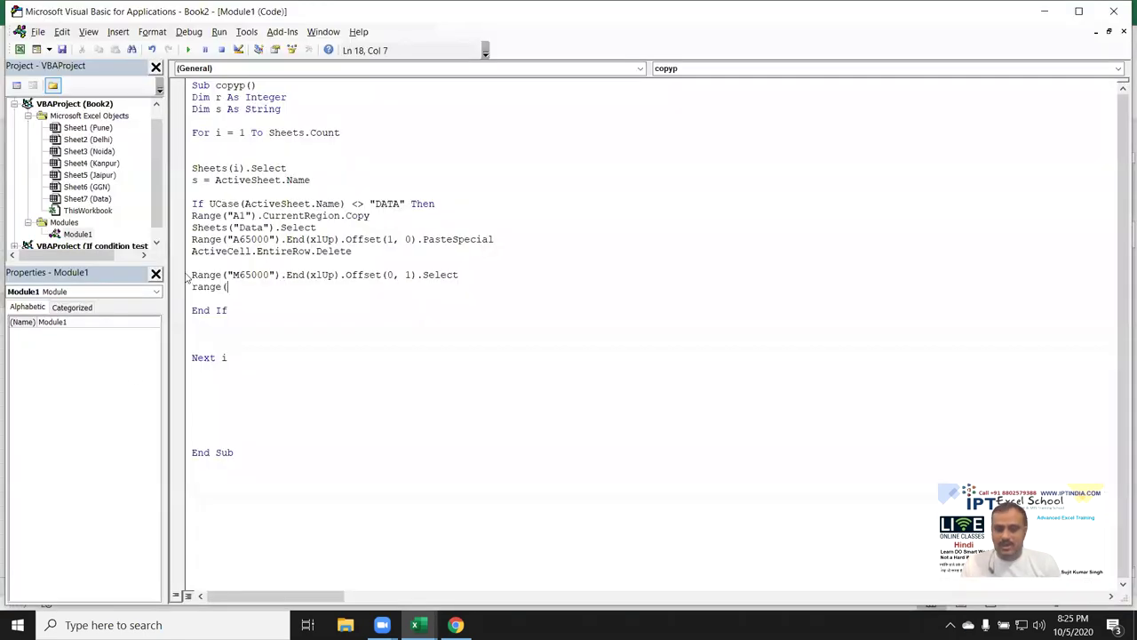
Complete it as range(activecell,activecell.End(xlUp).Offset(1,0)) and return to the Data sheet.
{"action": "type", "text": "activecell"}
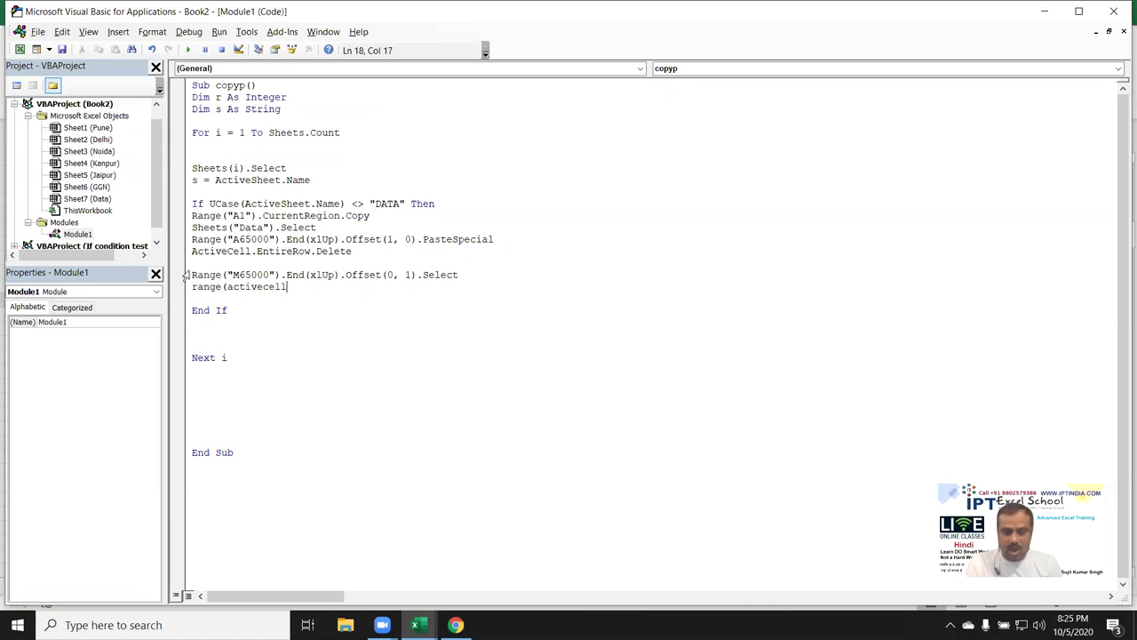
{"action": "type", "text": ",activecell."}
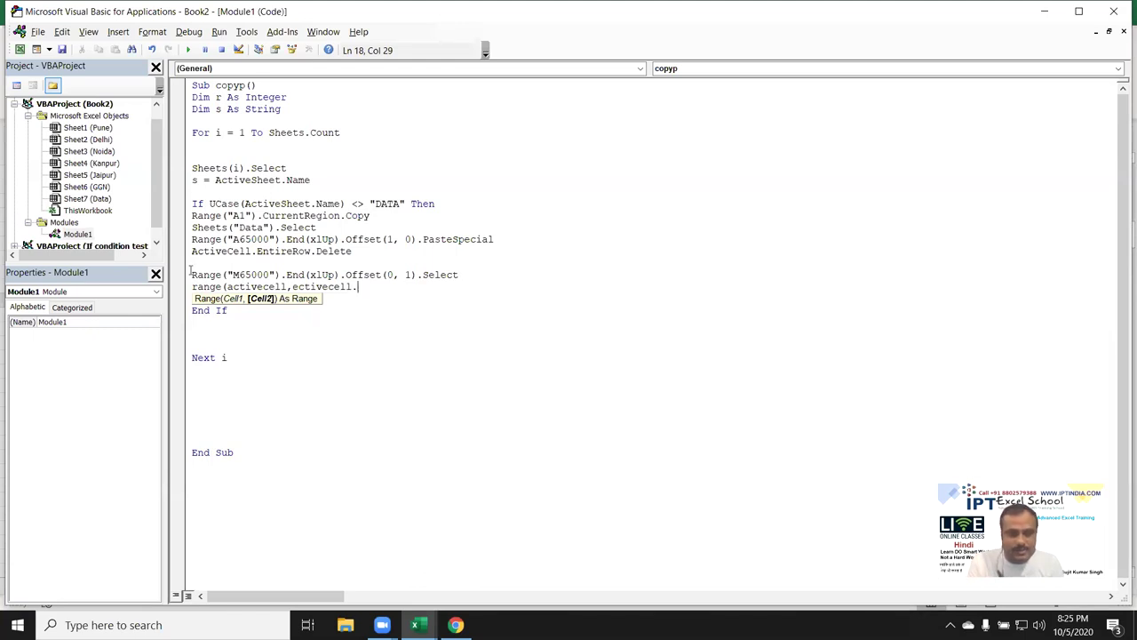
{"action": "key", "text": "BackSpace"}
{"action": "key", "text": "BackSpace"}
{"action": "key", "text": "BackSpace"}
{"action": "key", "text": "BackSpace"}
{"action": "key", "text": "BackSpace"}
{"action": "key", "text": "BackSpace"}
{"action": "key", "text": "BackSpace"}
{"action": "key", "text": "BackSpace"}
{"action": "key", "text": "BackSpace"}
{"action": "key", "text": "BackSpace"}
{"action": "type", "text": "activecell.en"}
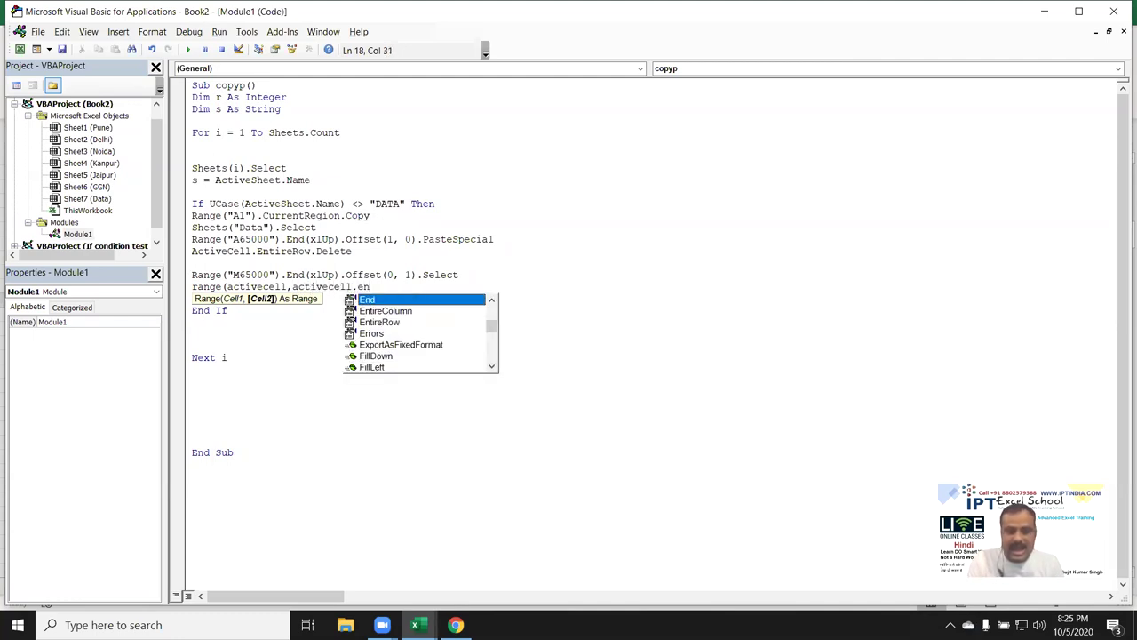
{"action": "key", "text": "Tab"}
{"action": "type", "text": "("}
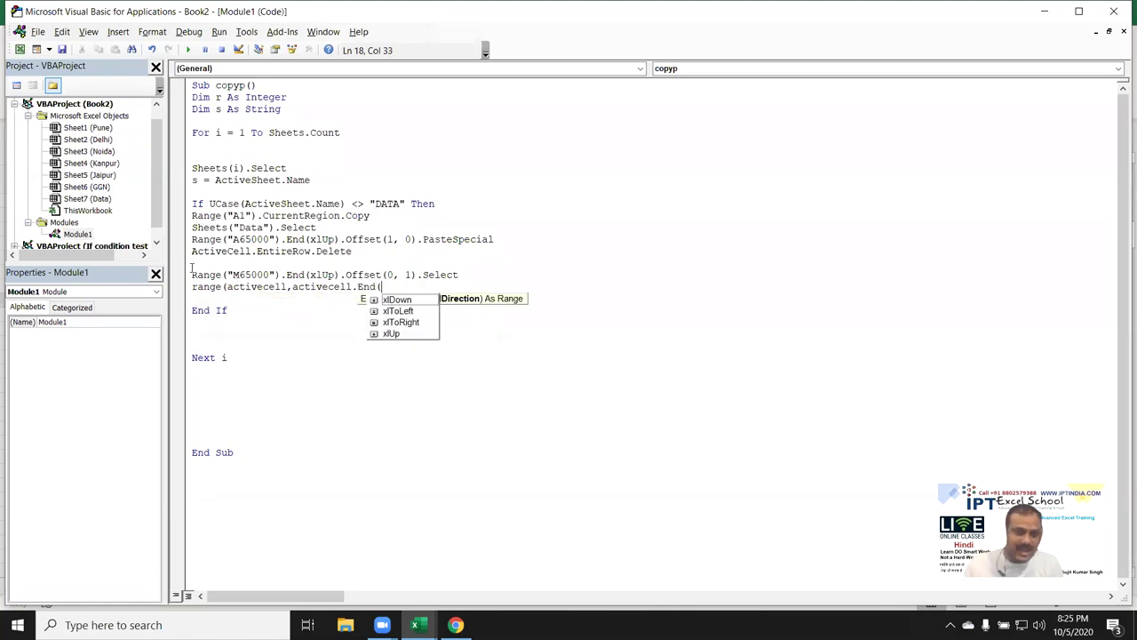
{"action": "key", "text": "Down"}
{"action": "key", "text": "Tab"}
{"action": "type", "text": ")"}
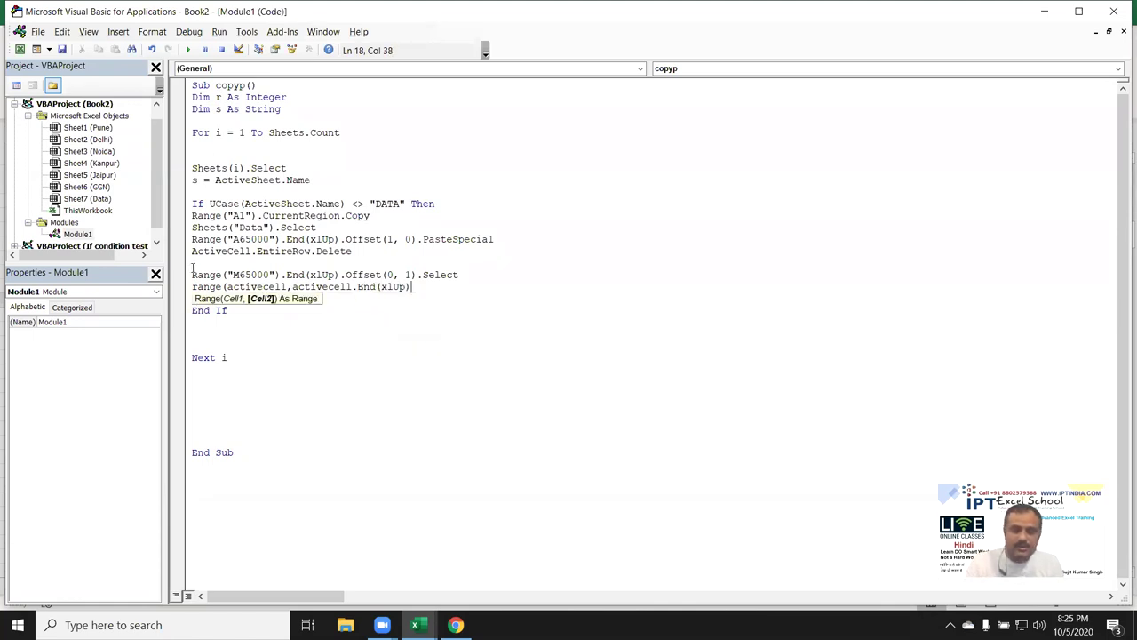
{"action": "type", "text": "."}
{"action": "type", "text": "off"}
{"action": "key", "text": "Tab"}
{"action": "type", "text": "(1,0)"}
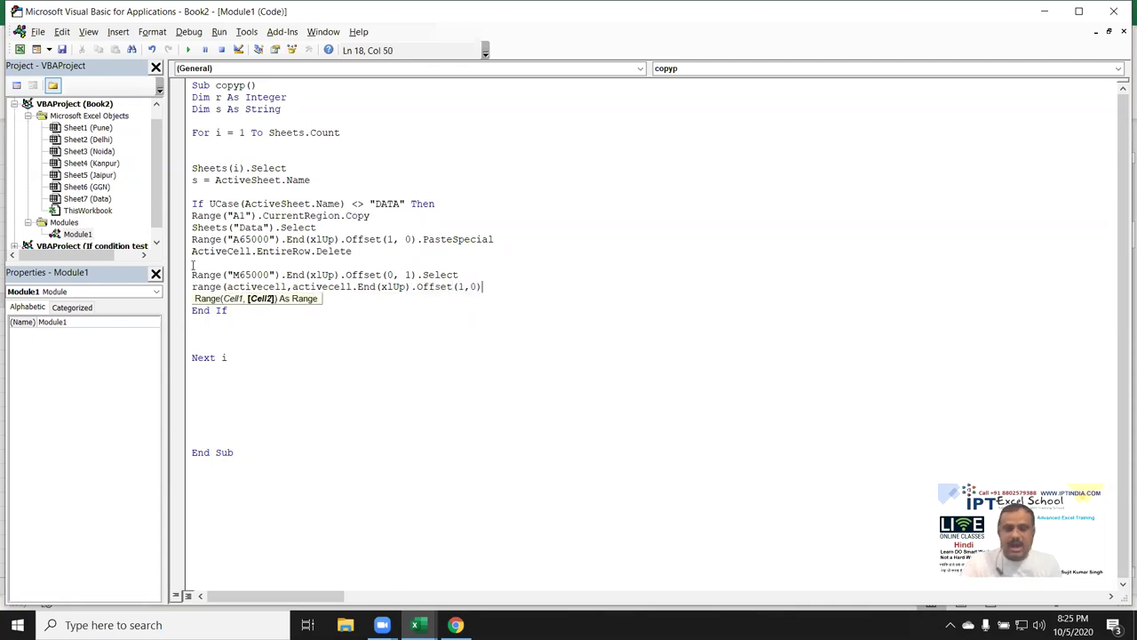
{"action": "key", "text": "alt+F11"}
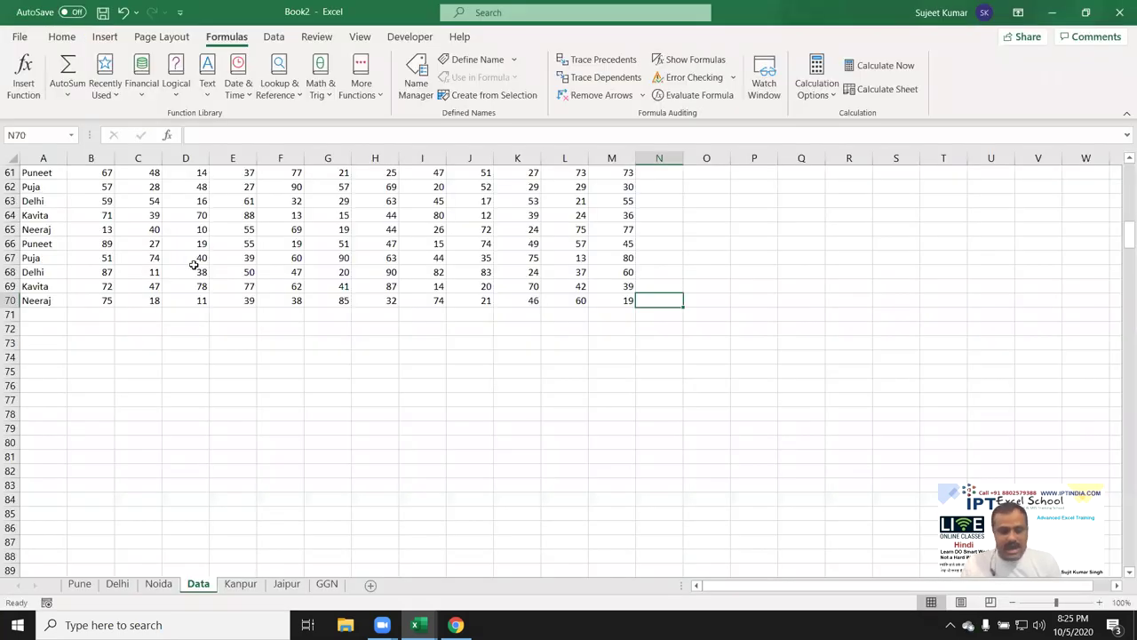
Finish the line as Range(ActiveCell, ActiveCell.End(xlUp).Offset(1, 0)).Value = s.
{"action": "scroll", "coordinate": [194, 264], "scroll_direction": "up", "scroll_amount": 20}
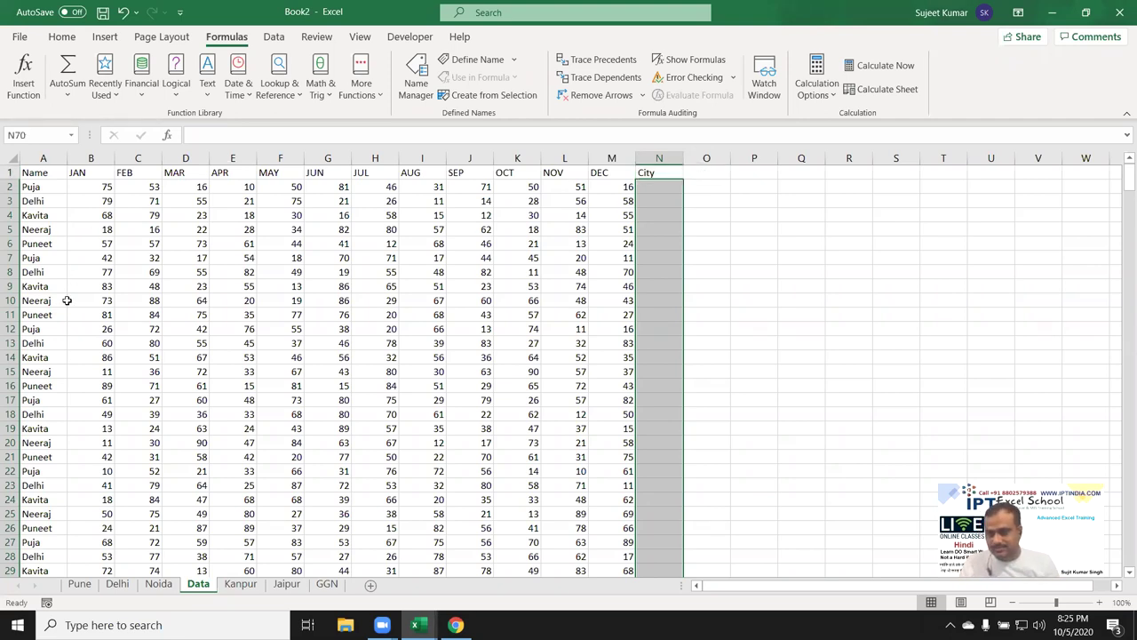
{"action": "scroll", "coordinate": [178, 334], "scroll_direction": "down", "scroll_amount": 6}
{"action": "scroll", "coordinate": [399, 342], "scroll_direction": "down", "scroll_amount": 6}
{"action": "scroll", "coordinate": [586, 348], "scroll_direction": "down", "scroll_amount": 5}
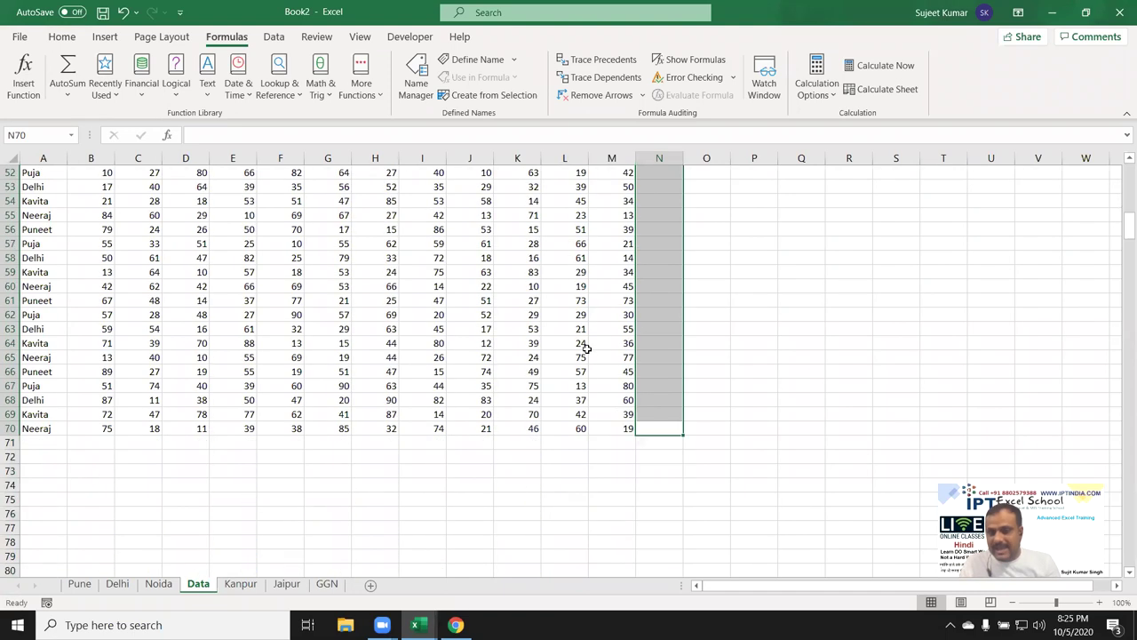
{"action": "scroll", "coordinate": [581, 349], "scroll_direction": "up", "scroll_amount": 8}
{"action": "scroll", "coordinate": [400, 356], "scroll_direction": "up", "scroll_amount": 9}
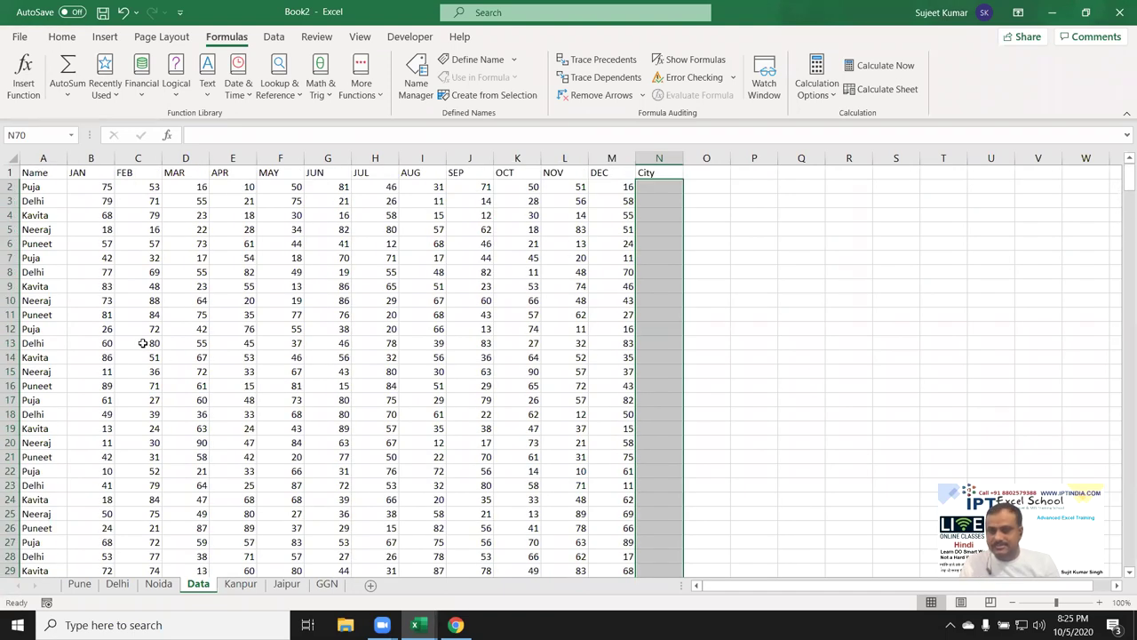
{"action": "key", "text": "alt+F11"}
{"action": "type", "text": ").Offset(1,0"}
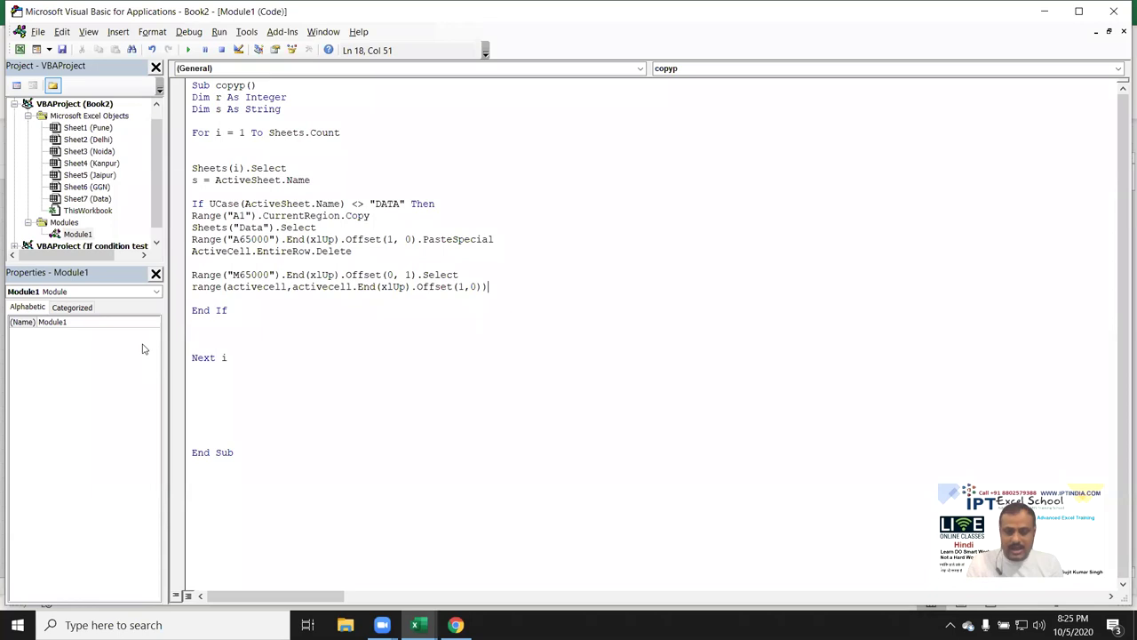
{"action": "type", "text": "value"}
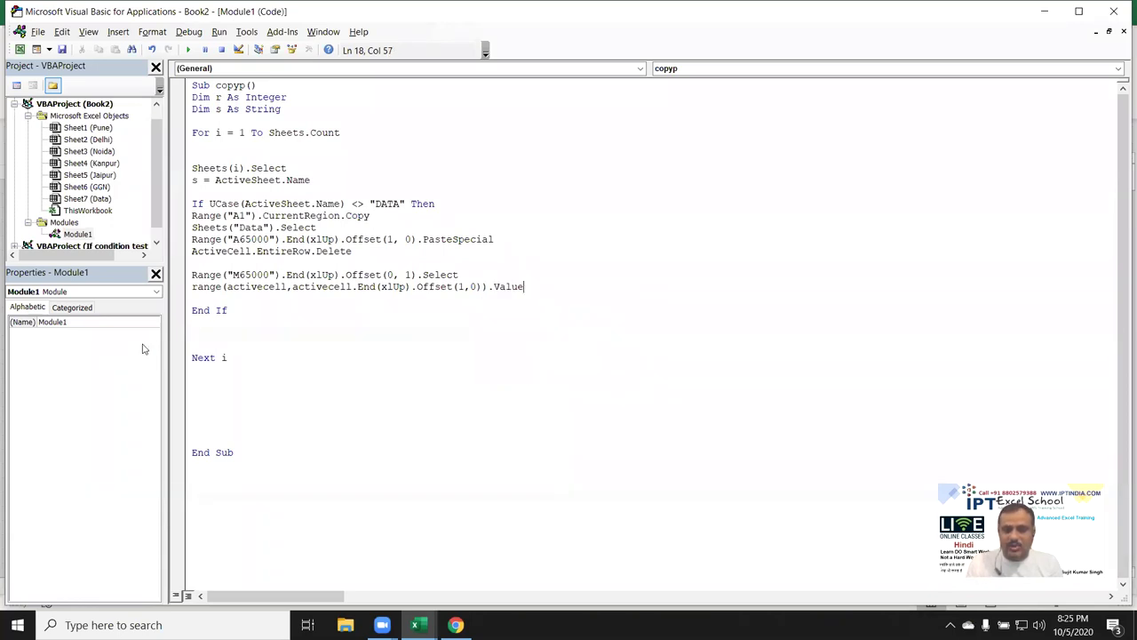
{"action": "type", "text": "=s"}
{"action": "left_click", "coordinate": [267, 299]}
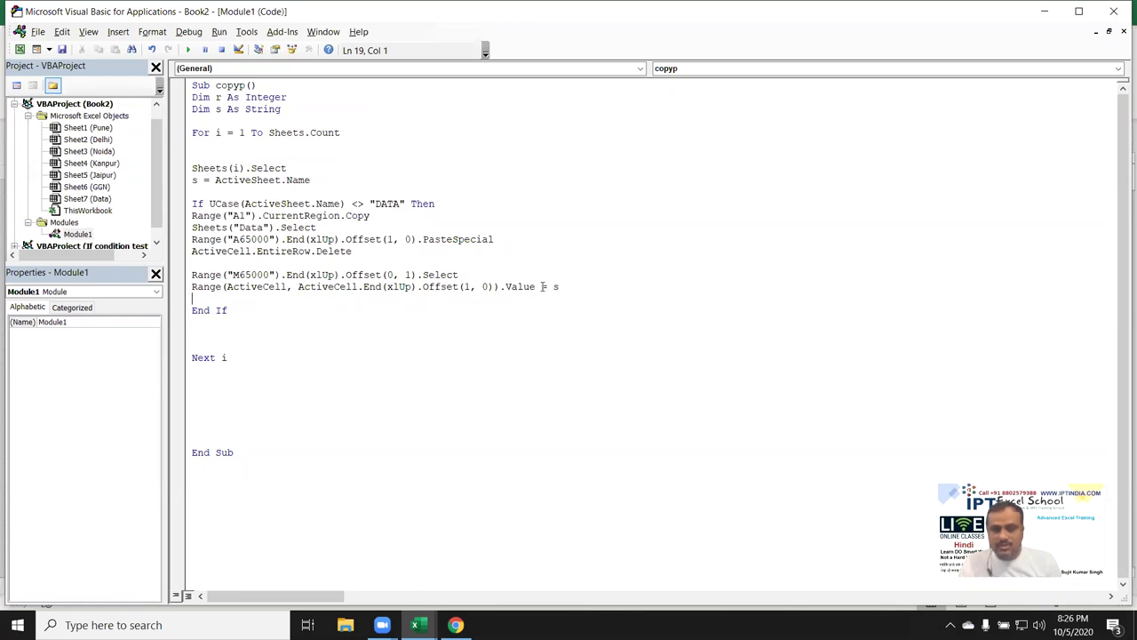
{"action": "key", "text": "alt+F11"}
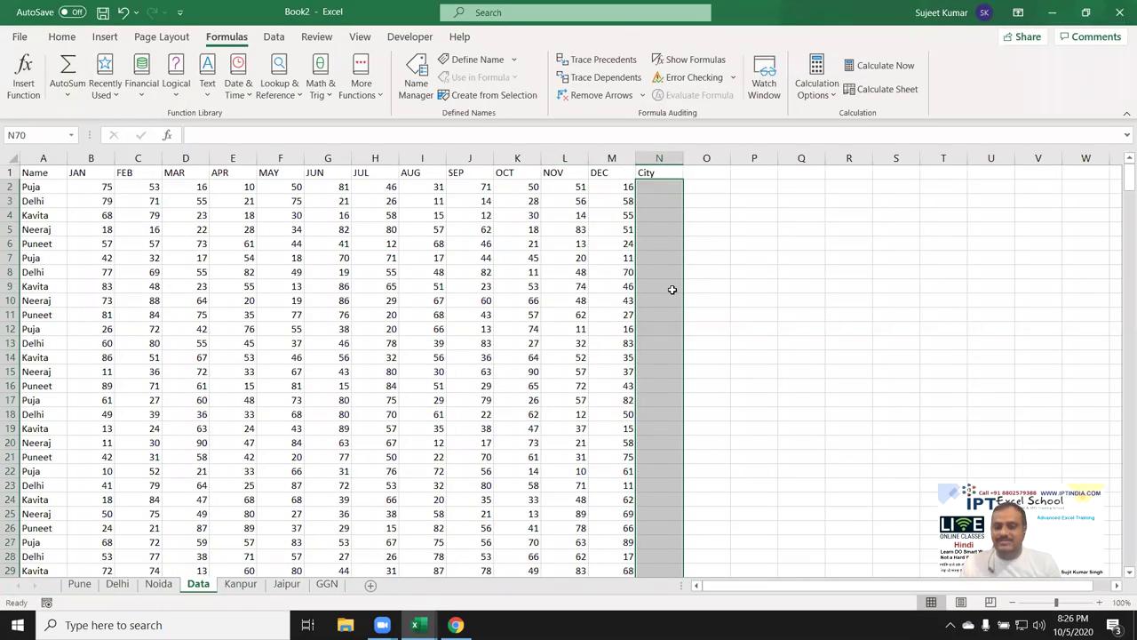
Highlight the code that stores the sheet name in s and assigns it with Value = s.
{"action": "key", "text": "alt+F11"}
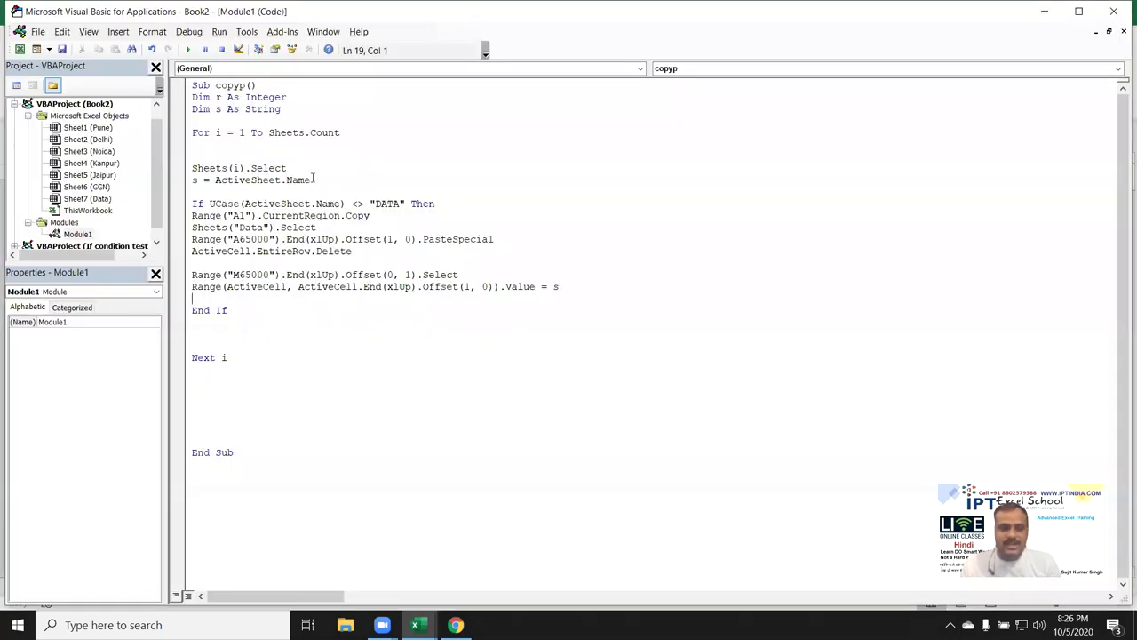
{"action": "left_click_drag", "start_coordinate": [310, 180], "coordinate": [191, 180]}
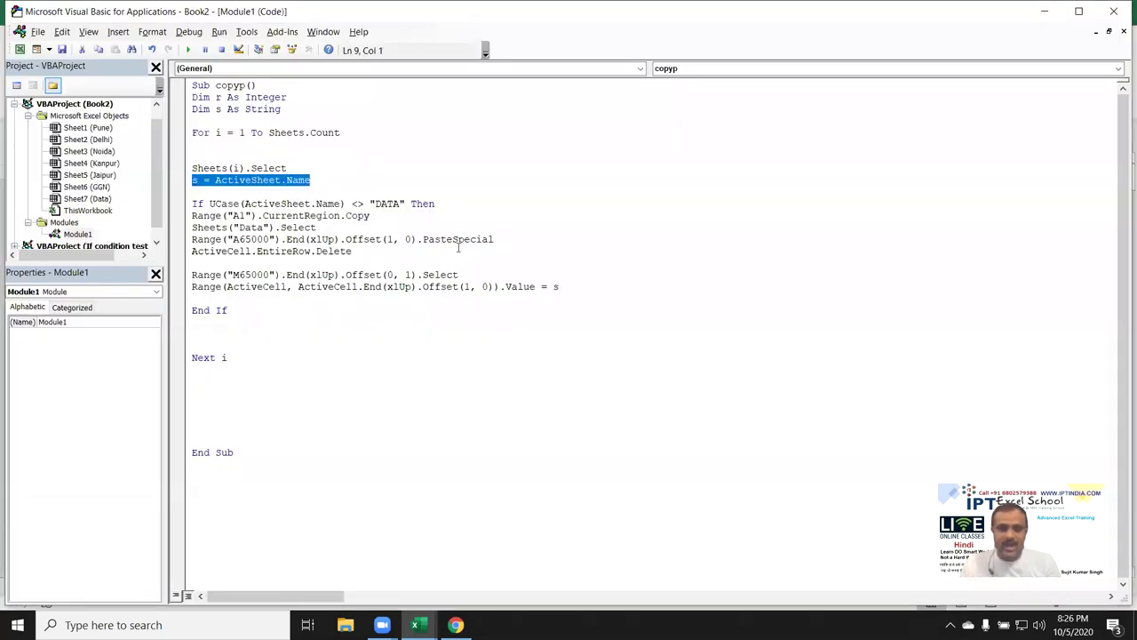
{"action": "left_click_drag", "start_coordinate": [571, 286], "coordinate": [540, 286]}
{"action": "left_click", "coordinate": [275, 339]}
{"action": "key", "text": "alt+F11"}
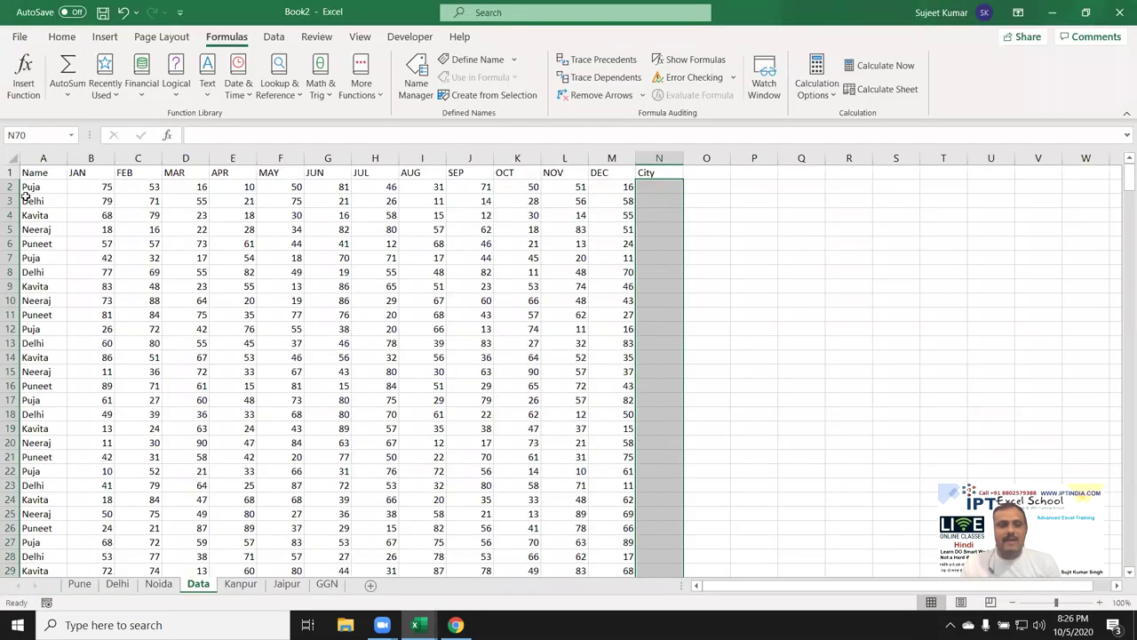
Delete all Data sheet contents below the header row, returning to A1.
{"action": "left_click", "coordinate": [34, 201]}
{"action": "key", "text": "shift+Up"}
{"action": "key", "text": "Up"}
{"action": "key", "text": "ctrl+shift+Right"}
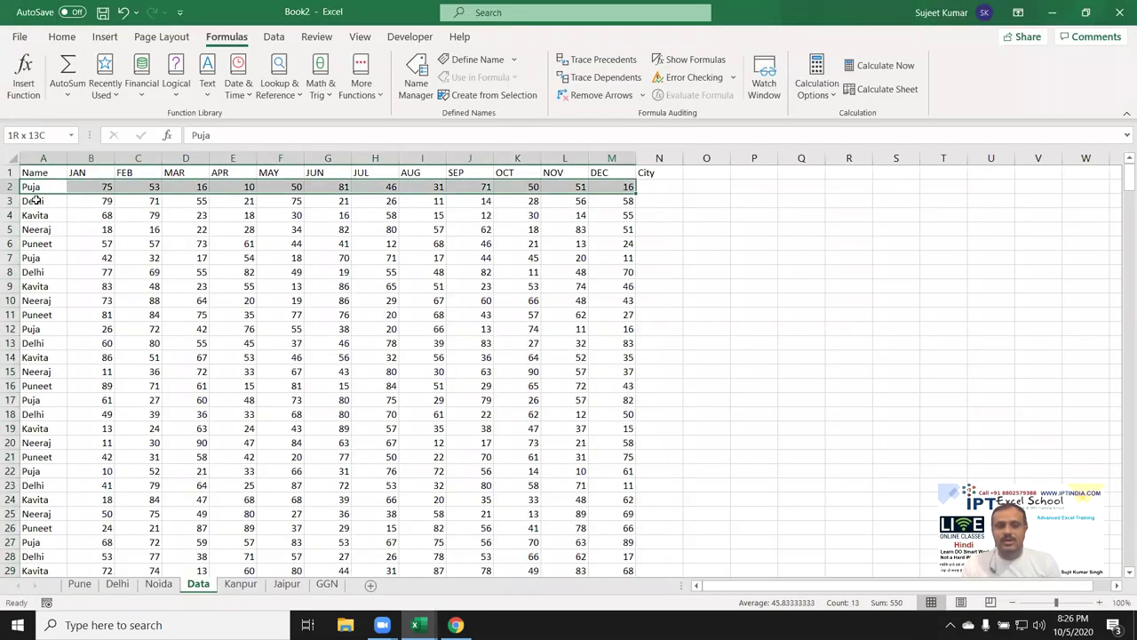
{"action": "key", "text": "ctrl+shift+Down"}
{"action": "key", "text": "Delete"}
{"action": "key", "text": "ctrl+Home"}
{"action": "left_click", "coordinate": [62, 37]}
{"action": "left_click", "coordinate": [280, 40]}
Run copyp from the Macros list and confirm the data reaches row 415.
{"action": "left_click", "coordinate": [409, 38]}
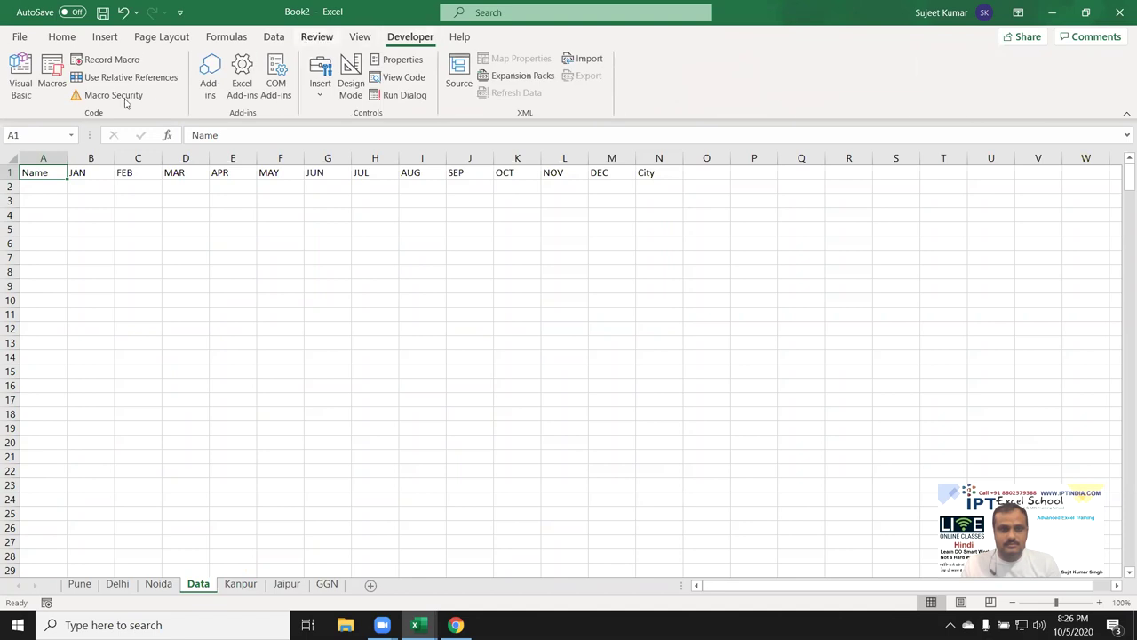
{"action": "left_click", "coordinate": [61, 100]}
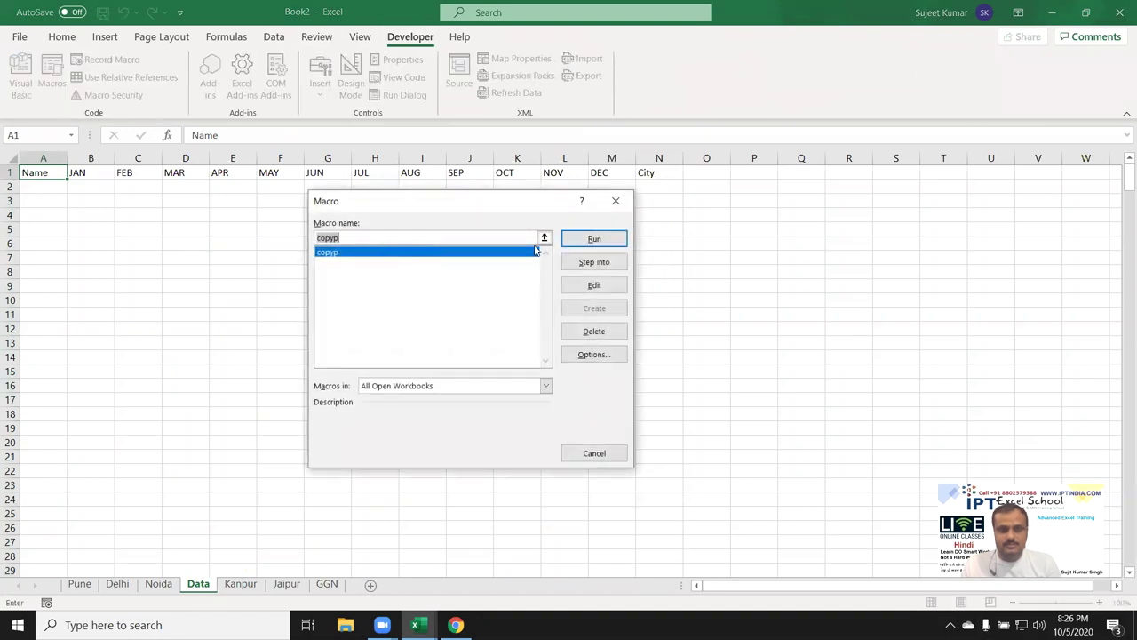
{"action": "left_click", "coordinate": [574, 238]}
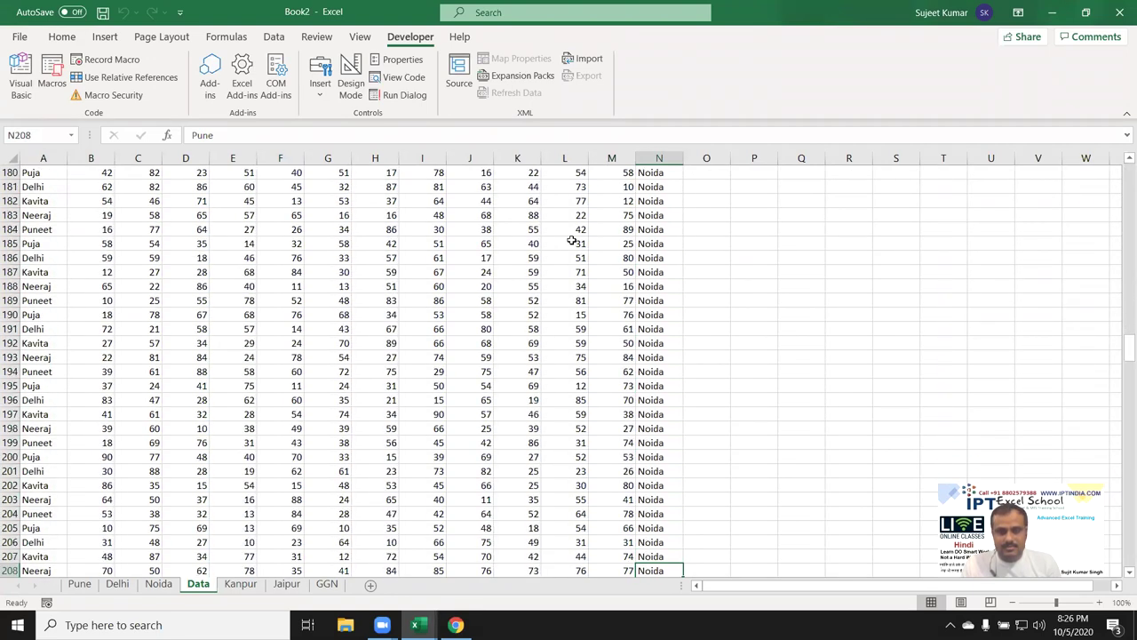
{"action": "key", "text": "ctrl+Down"}
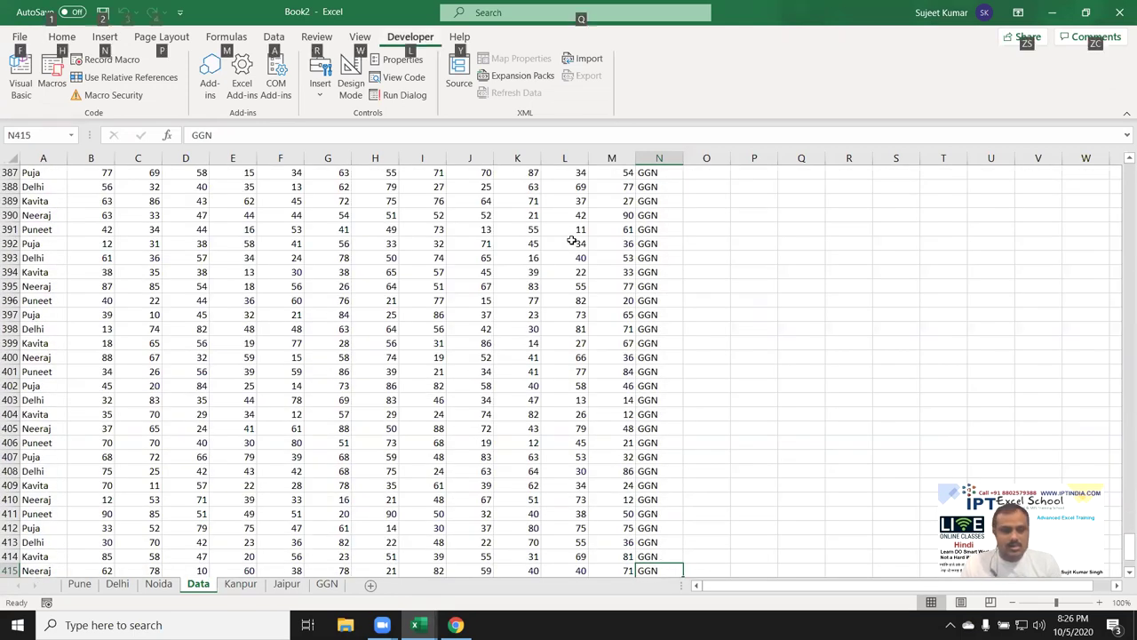
{"action": "key", "text": "alt+F11"}
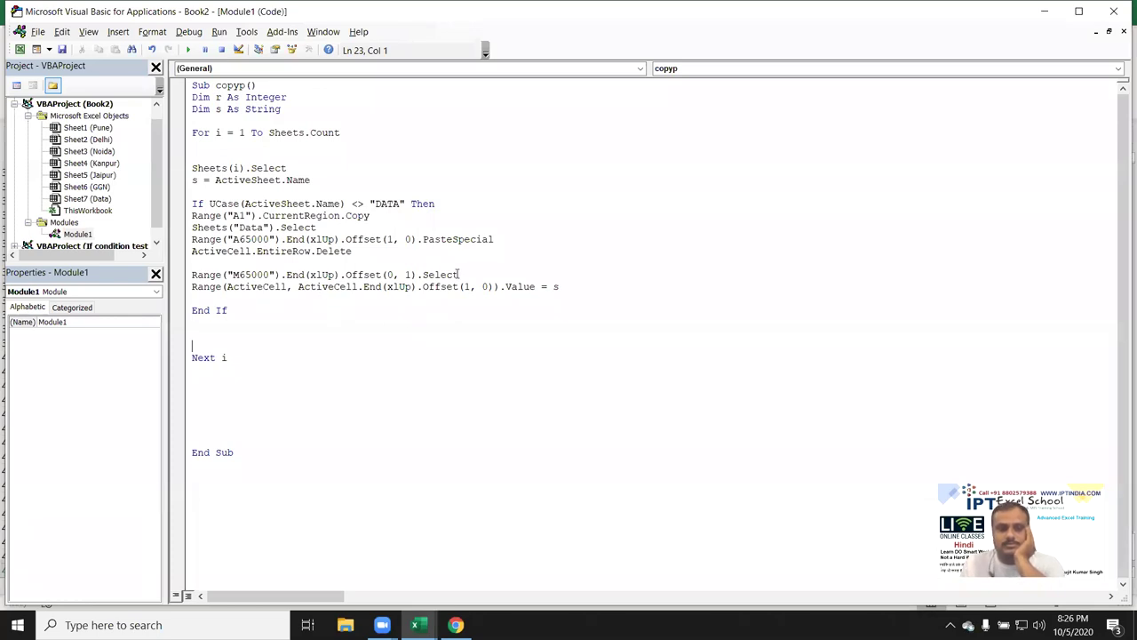
{"action": "left_click_drag", "start_coordinate": [459, 274], "coordinate": [187, 274]}
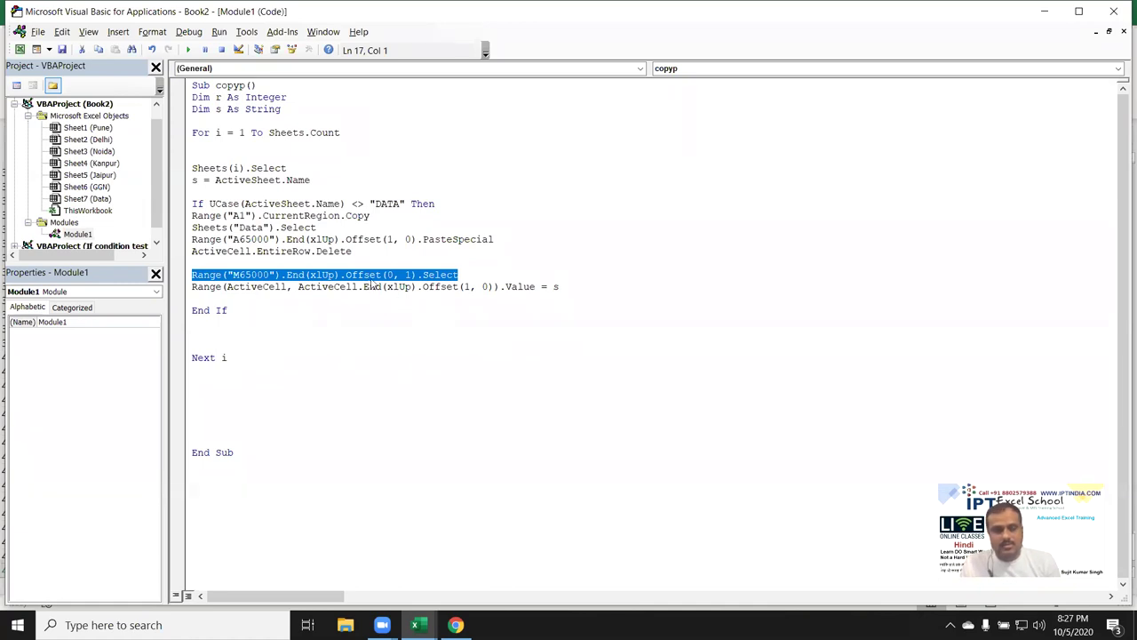
{"action": "left_click", "coordinate": [411, 276]}
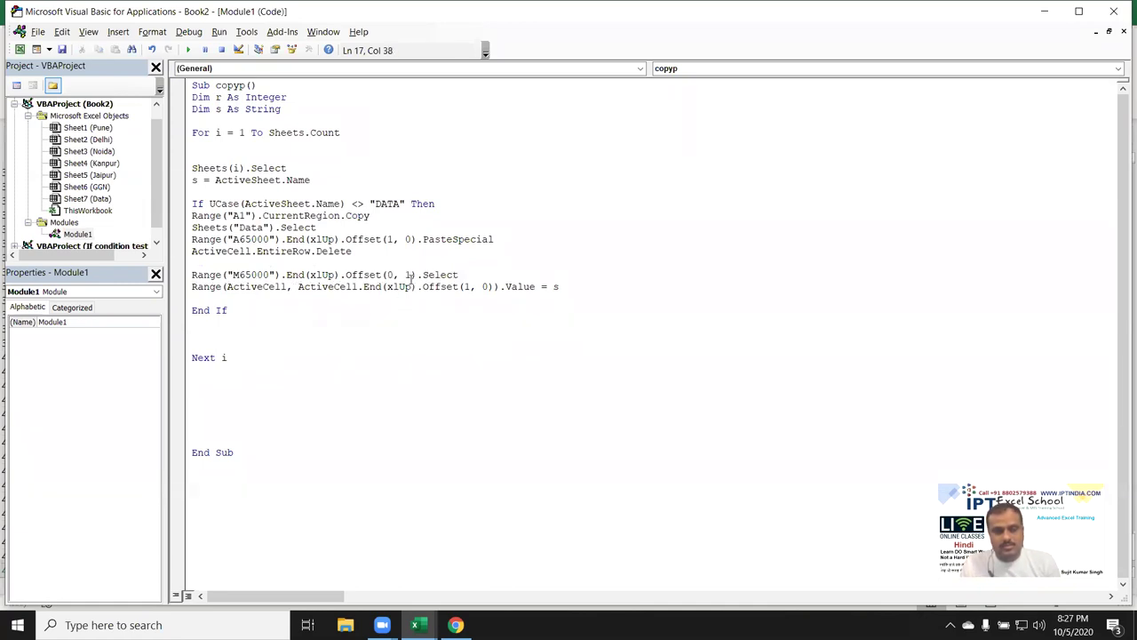
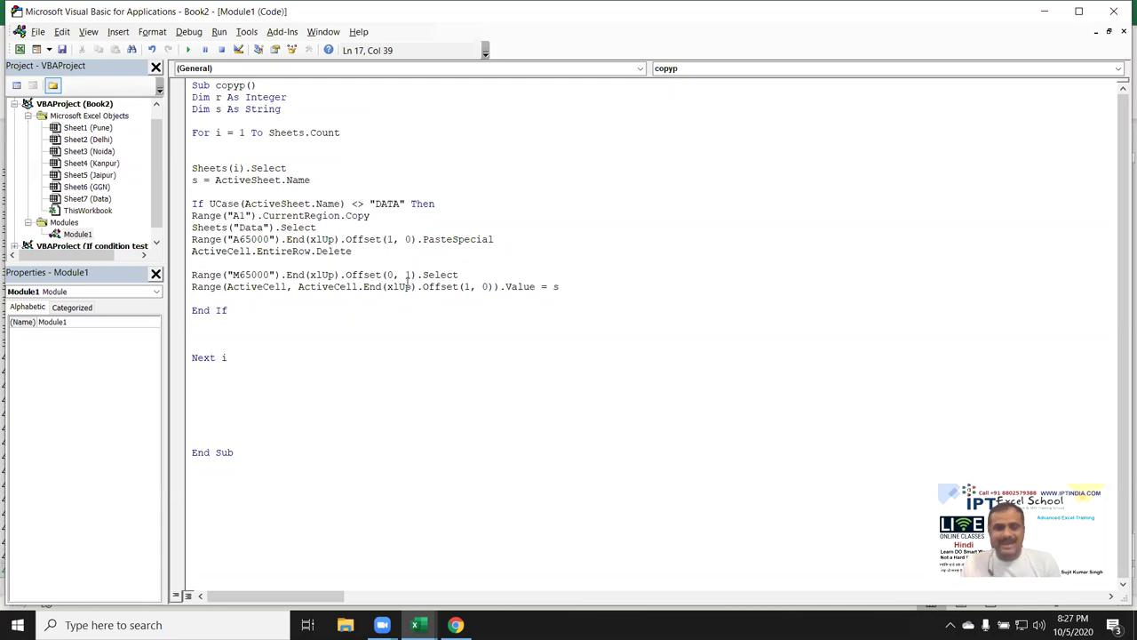
Try a -1 edit on the Offset argument and undo it, leaving Offset(0, 1).
{"action": "type", "text": "-1"}
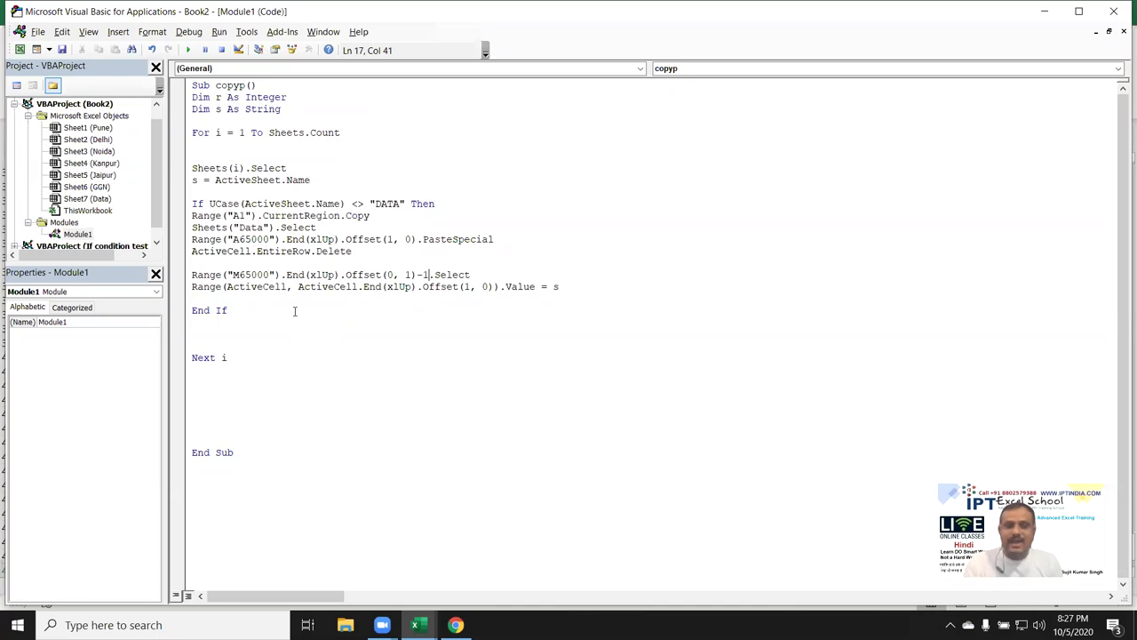
{"action": "key", "text": "BackSpace"}
{"action": "key", "text": "BackSpace"}
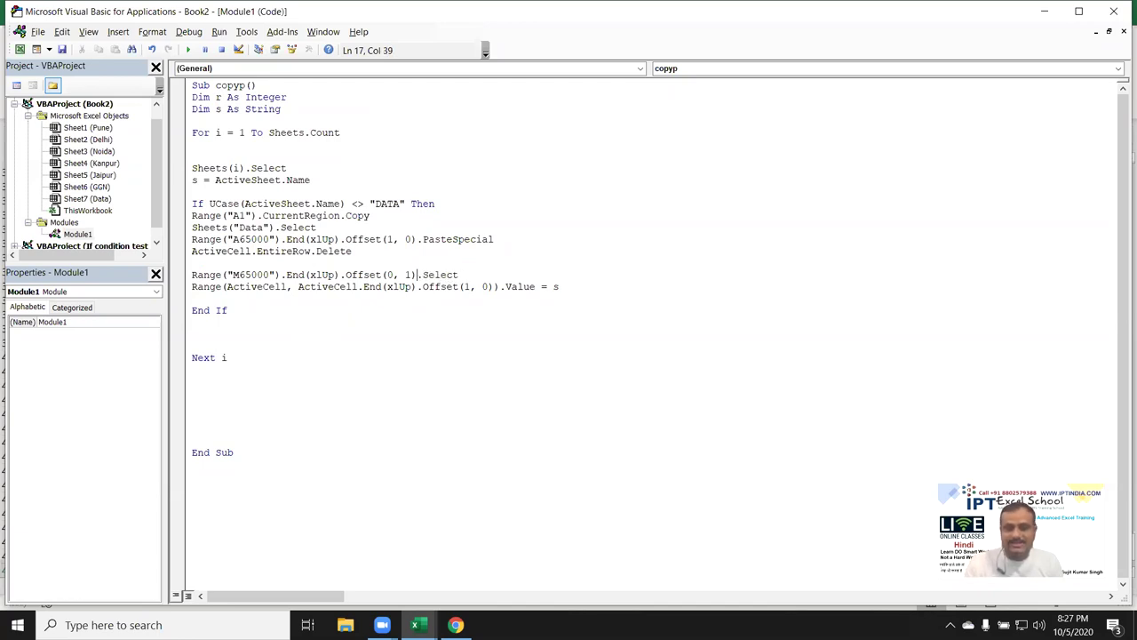
{"action": "left_click", "coordinate": [302, 324]}
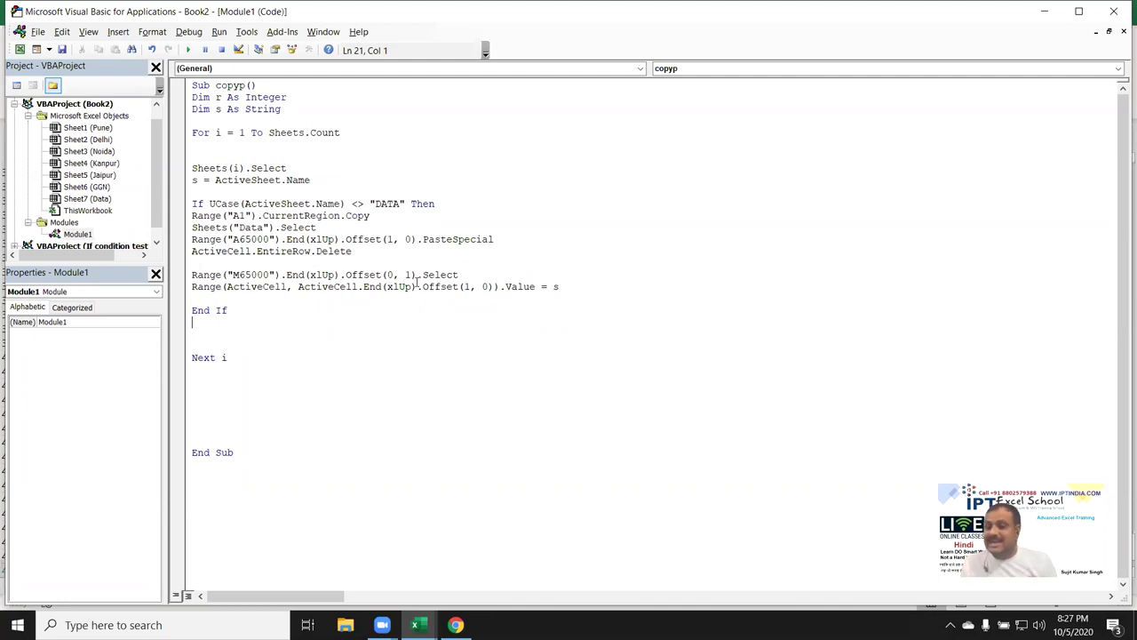
Highlight the r variable and the Range("M65000") expression, then return to the Data sheet.
{"action": "double_click", "coordinate": [218, 97]}
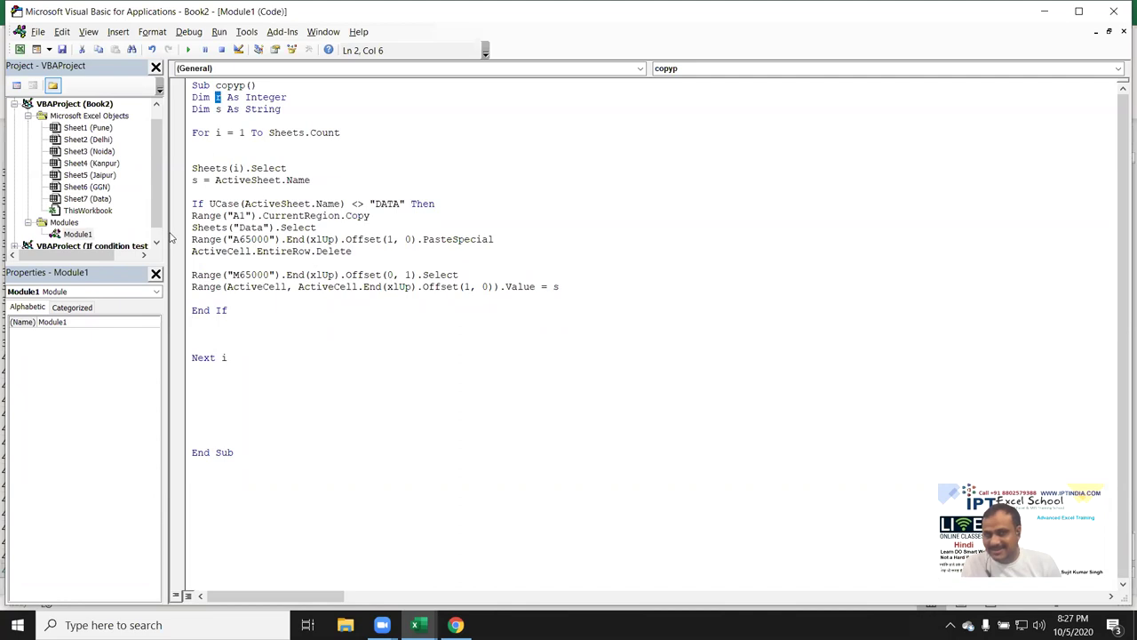
{"action": "left_click_drag", "start_coordinate": [193, 276], "coordinate": [418, 276]}
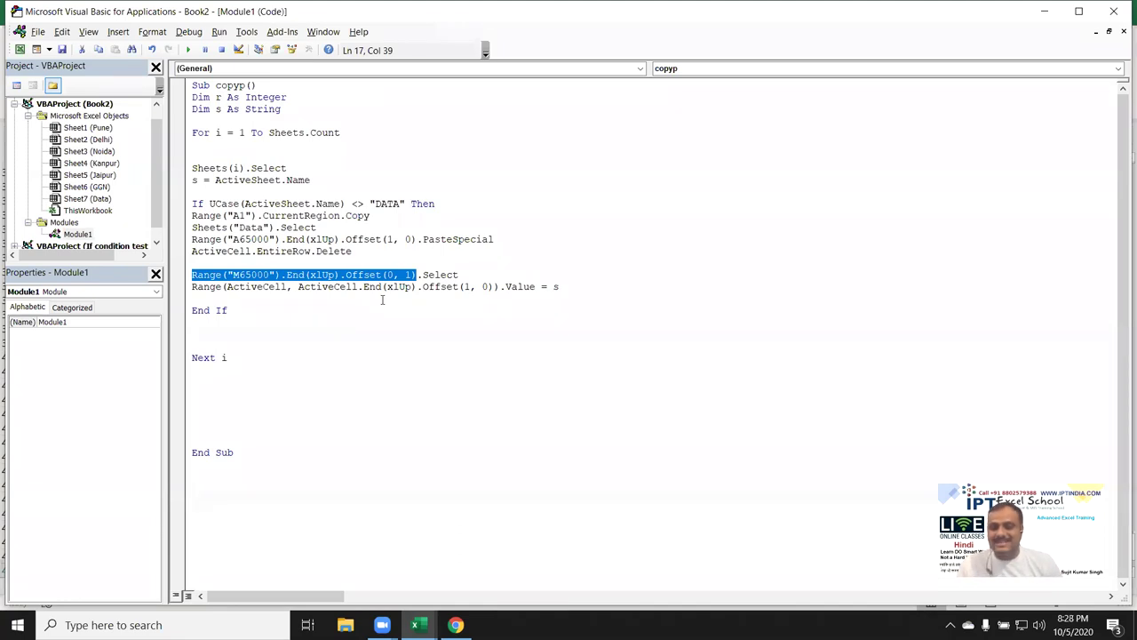
{"action": "key", "text": "alt+F11"}
{"action": "scroll", "coordinate": [784, 255], "scroll_direction": "down", "scroll_amount": 3}
On the Data sheet, go to the top and select the first DEC value in M2.
{"action": "left_click", "coordinate": [784, 256]}
{"action": "key", "text": "ctrl+Up"}
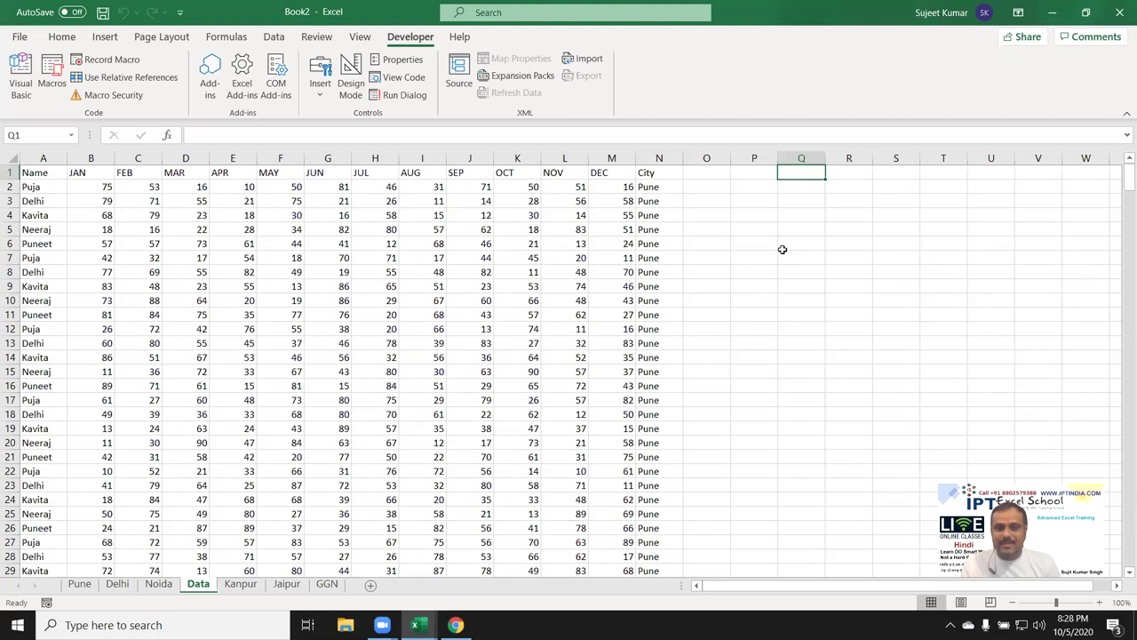
{"action": "left_click", "coordinate": [615, 192]}
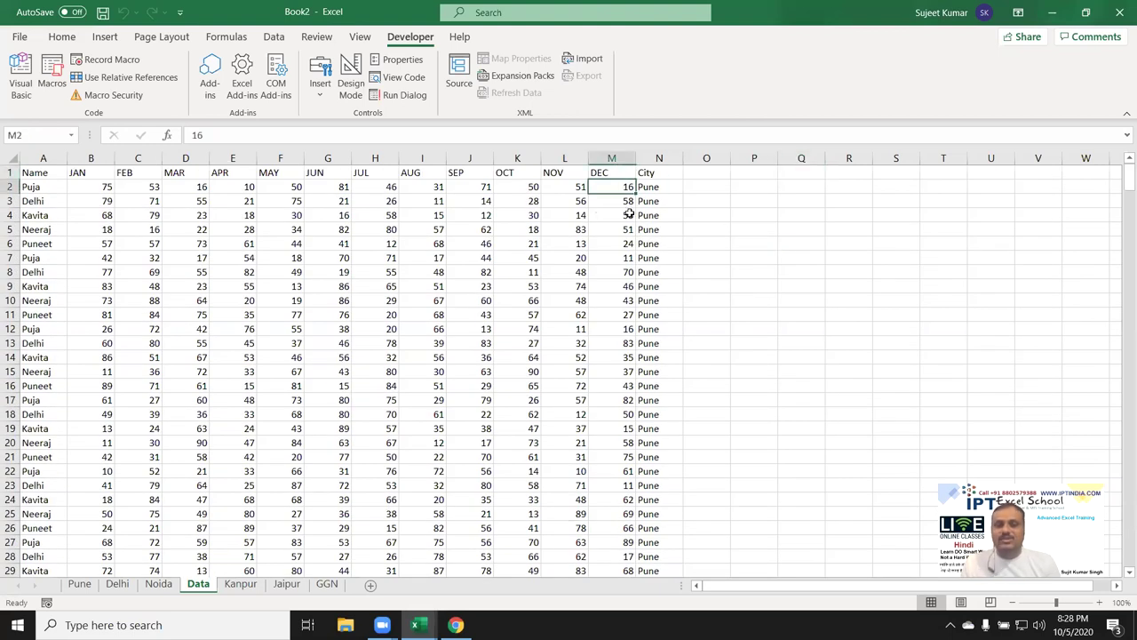
{"action": "mouse_move", "coordinate": [615, 196]}
{"action": "left_mouse_down"}
{"action": "mouse_move", "coordinate": [595, 197]}
{"action": "mouse_move", "coordinate": [602, 189]}
{"action": "left_mouse_up"}
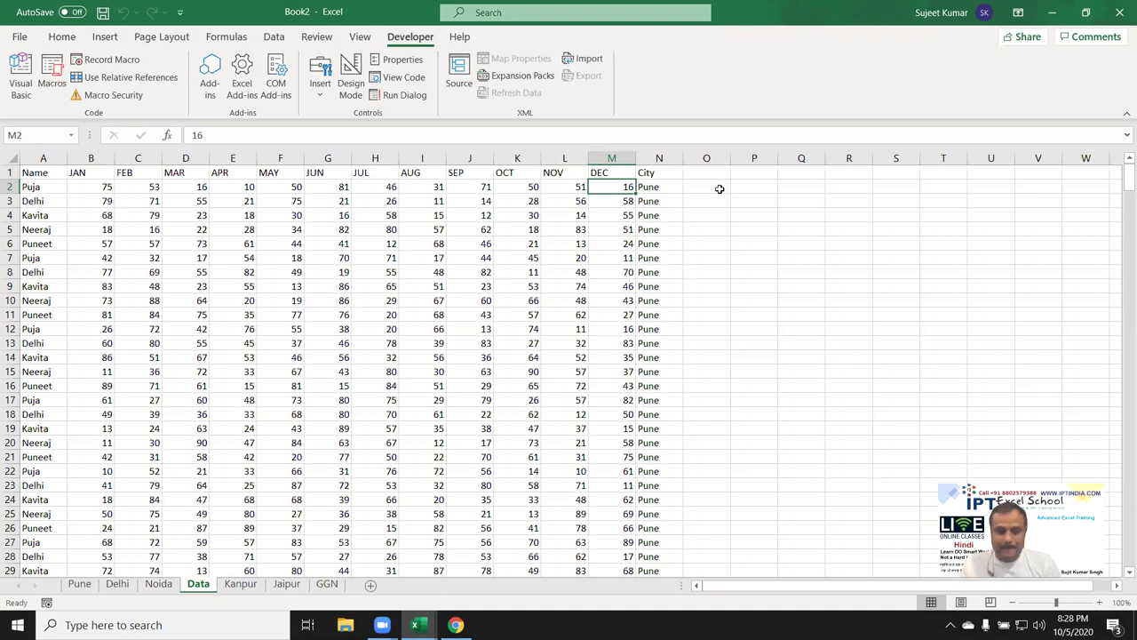
Test Offset(0, -1) in the macro and check it points one column left, to L2.
{"action": "key", "text": "alt+F11"}
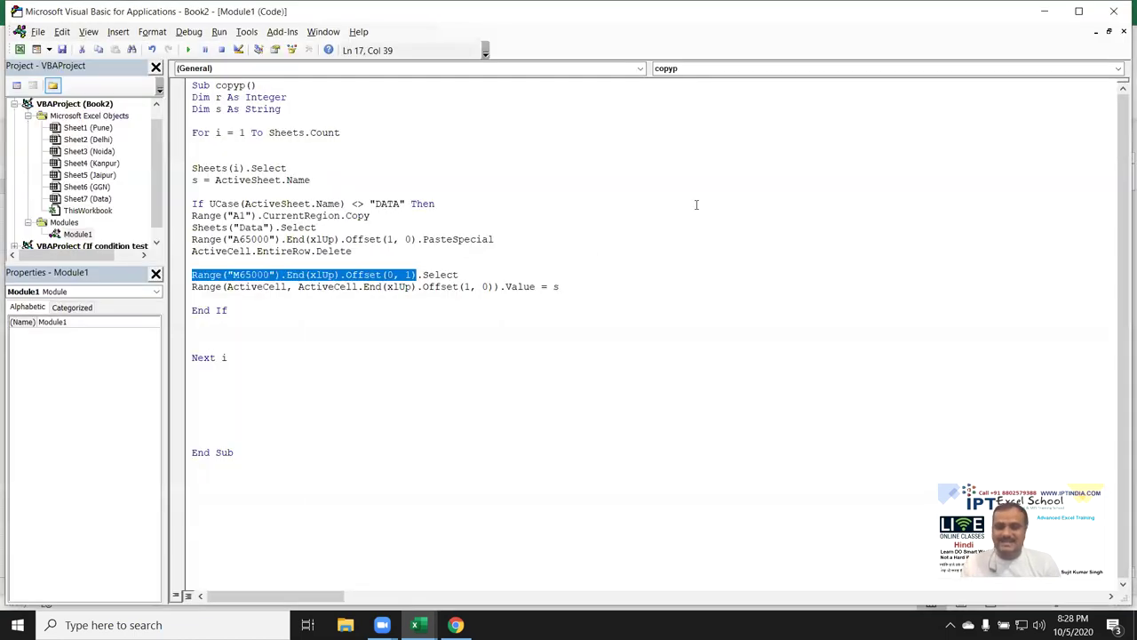
{"action": "left_click", "coordinate": [409, 308]}
{"action": "left_click", "coordinate": [405, 277]}
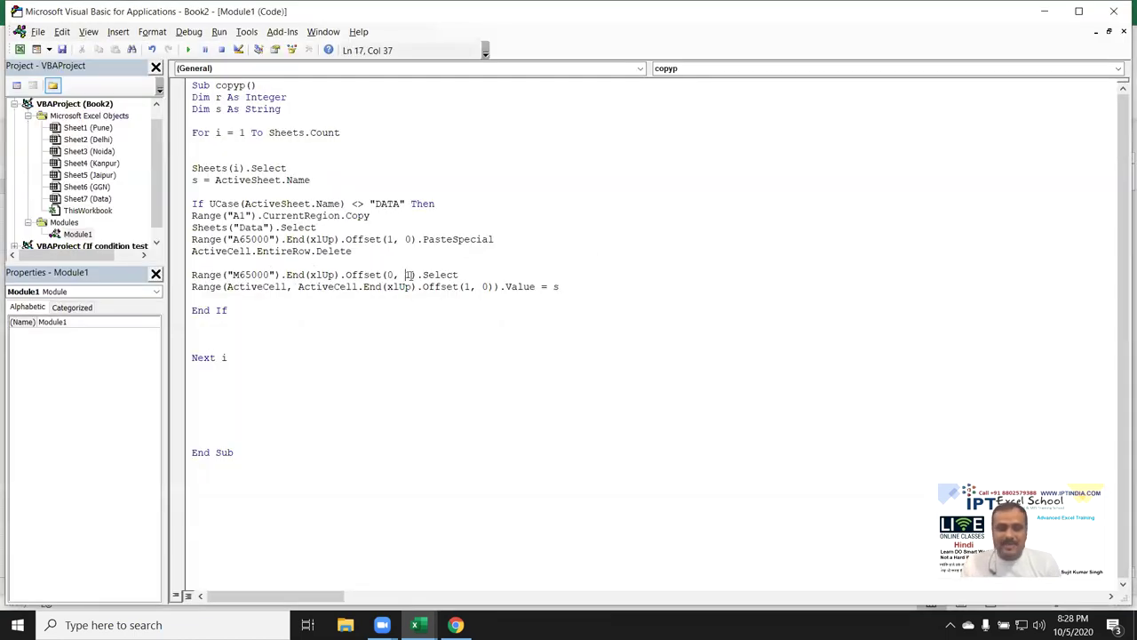
{"action": "type", "text": "-"}
{"action": "left_click", "coordinate": [434, 320]}
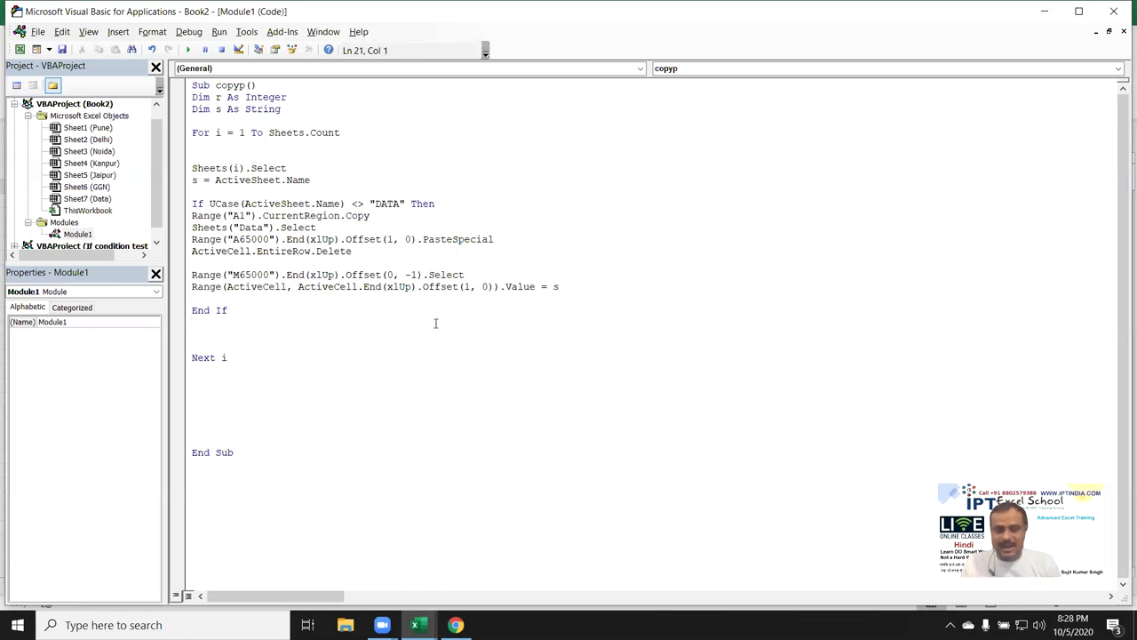
{"action": "key", "text": "alt+F11"}
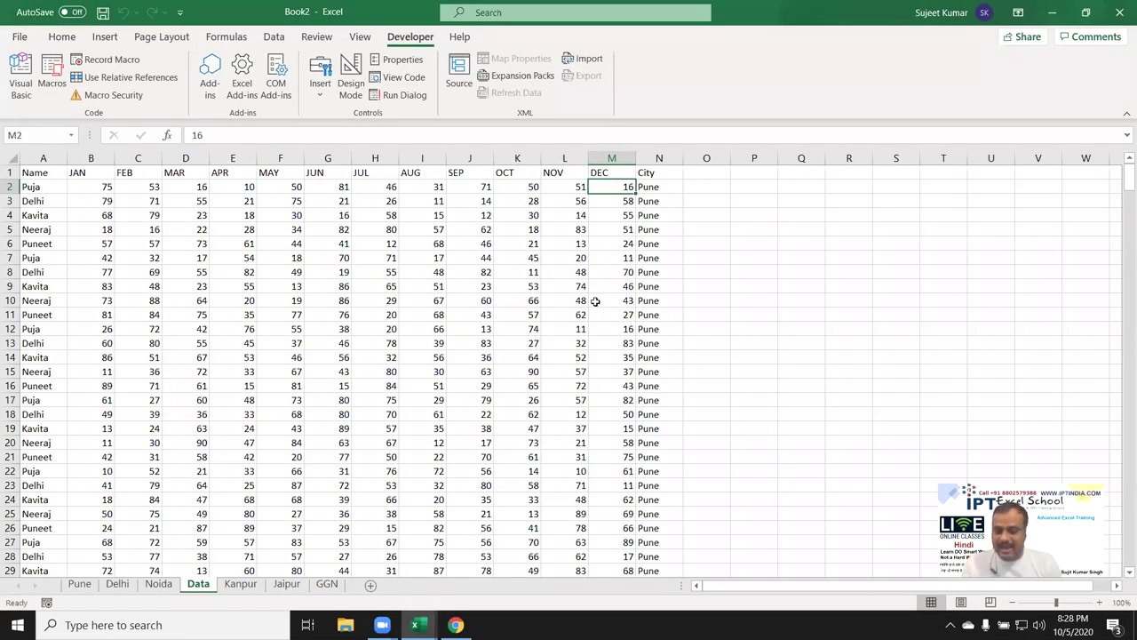
{"action": "key", "text": "Left"}
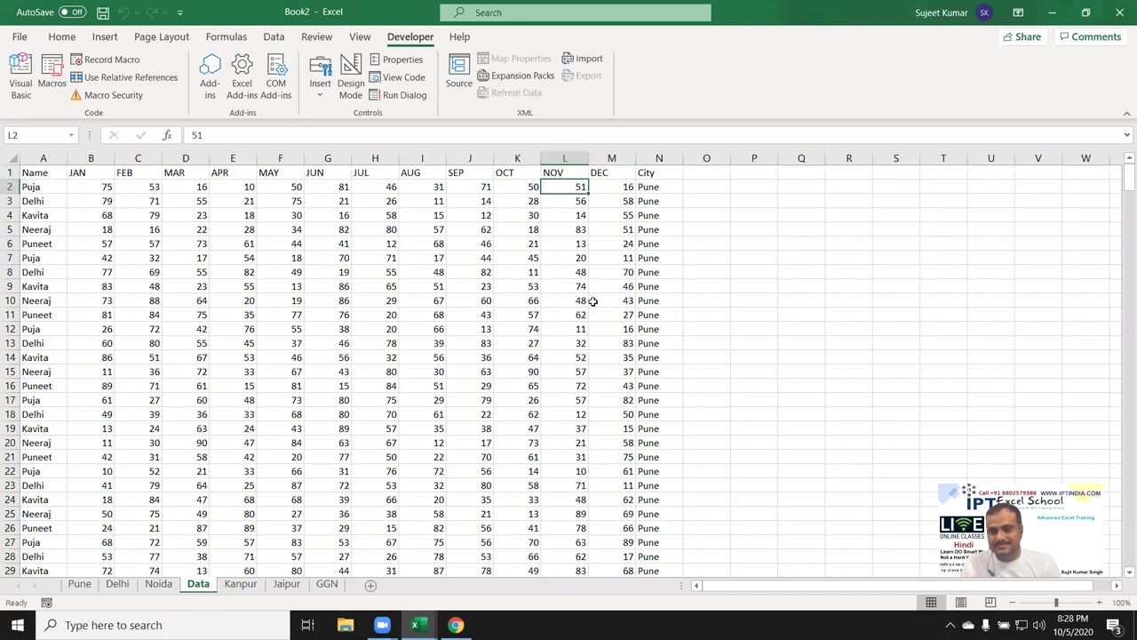
Restore the Offset column argument to 1 and review the whole module's code.
{"action": "key", "text": "alt+F11"}
{"action": "left_click", "coordinate": [410, 274]}
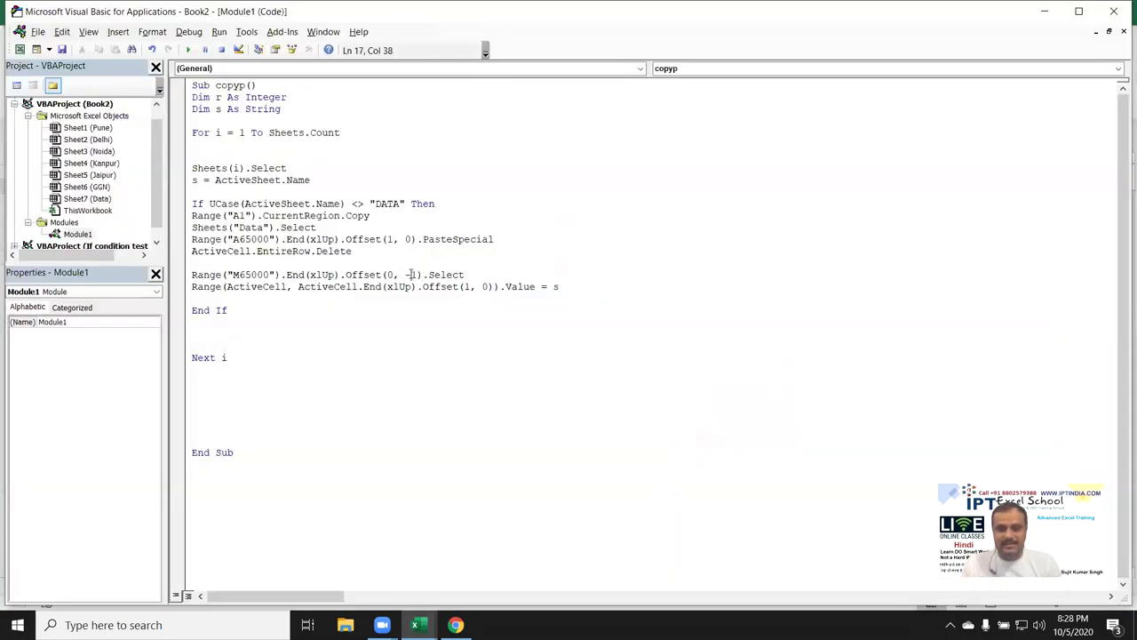
{"action": "key", "text": "BackSpace"}
{"action": "left_click", "coordinate": [411, 316]}
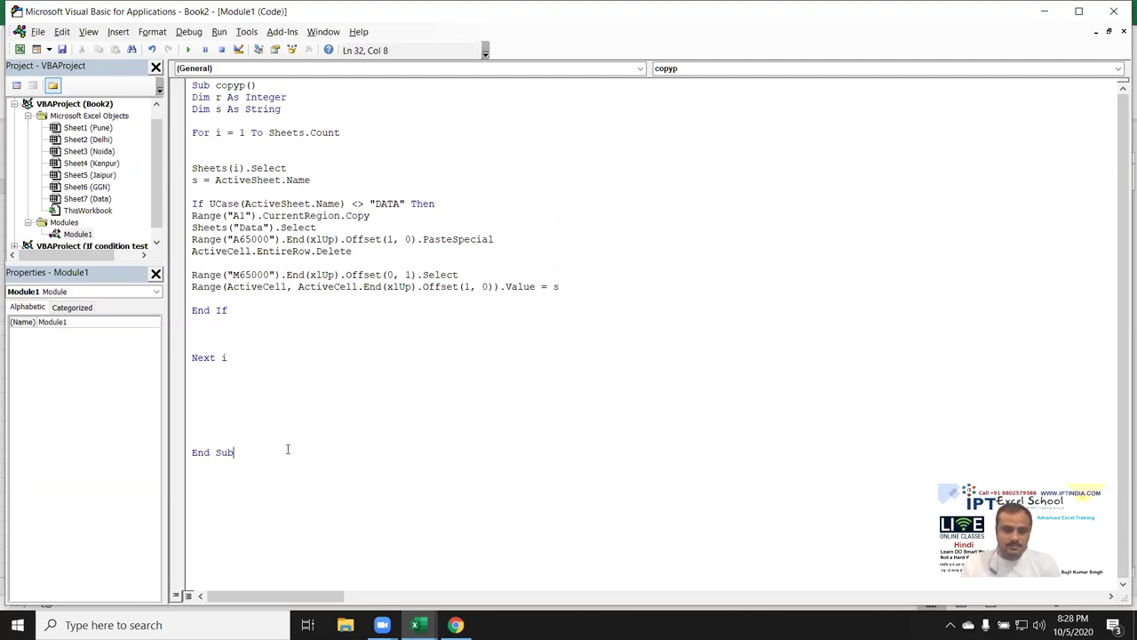
{"action": "key", "text": "ctrl+a"}
{"action": "left_click", "coordinate": [298, 357]}
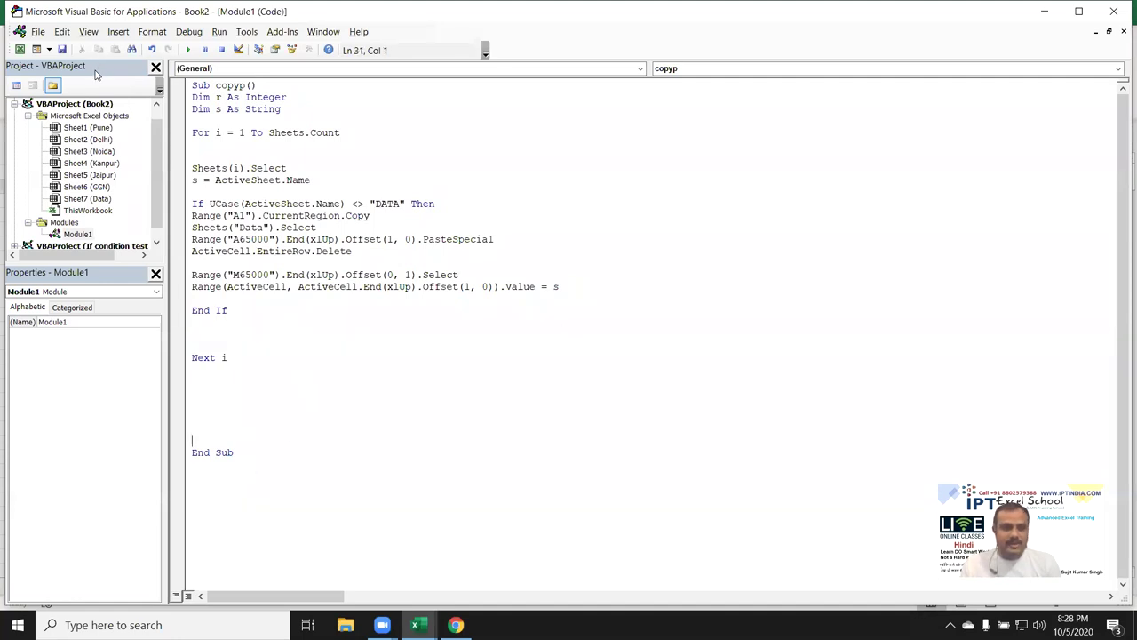
{"action": "key", "text": "alt+F11"}
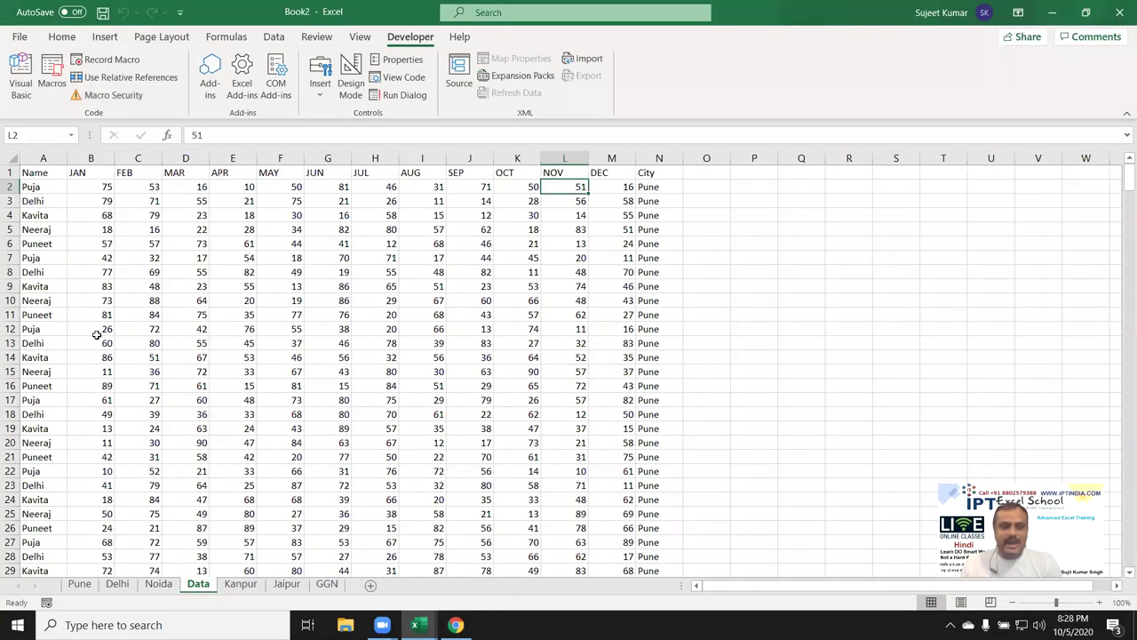
Review the Pune, Delhi, Noida, Kanpur, Jaipur and GGN city sheets in turn.
{"action": "left_click", "coordinate": [89, 570]}
{"action": "left_click", "coordinate": [79, 583]}
{"action": "left_click", "coordinate": [117, 584]}
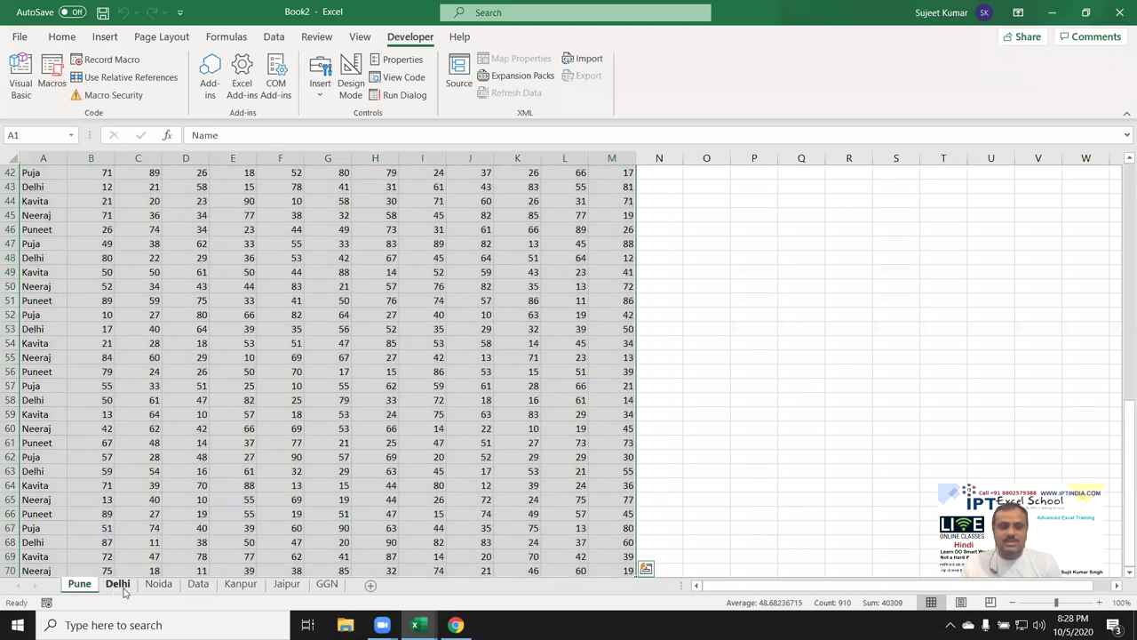
{"action": "left_click", "coordinate": [158, 584]}
{"action": "left_click", "coordinate": [224, 589]}
{"action": "left_click", "coordinate": [287, 585]}
{"action": "left_click", "coordinate": [326, 584]}
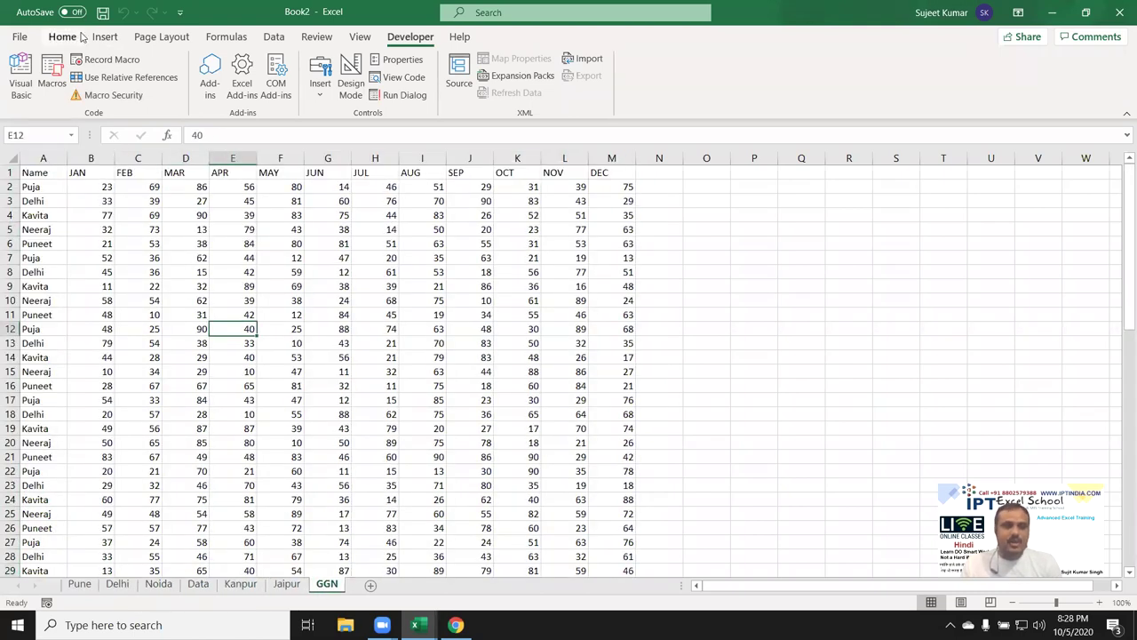
Save Book2 as the macro-enabled COpyp.xlsm in Downloads rather than its Data subfolder.
{"action": "left_click", "coordinate": [101, 14]}
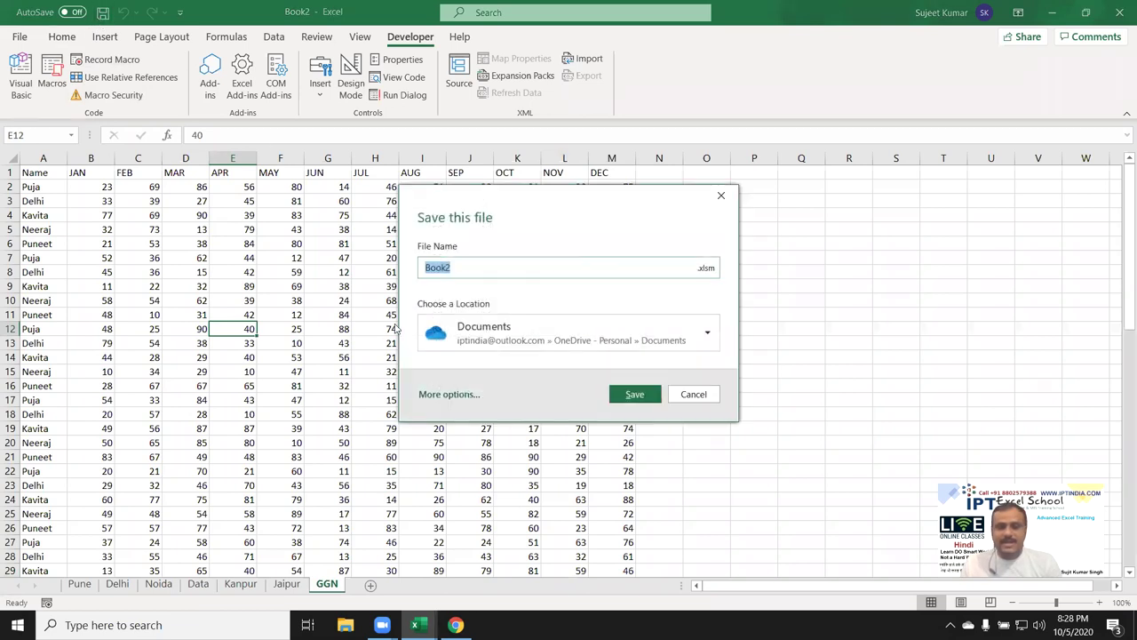
{"action": "left_click", "coordinate": [476, 342]}
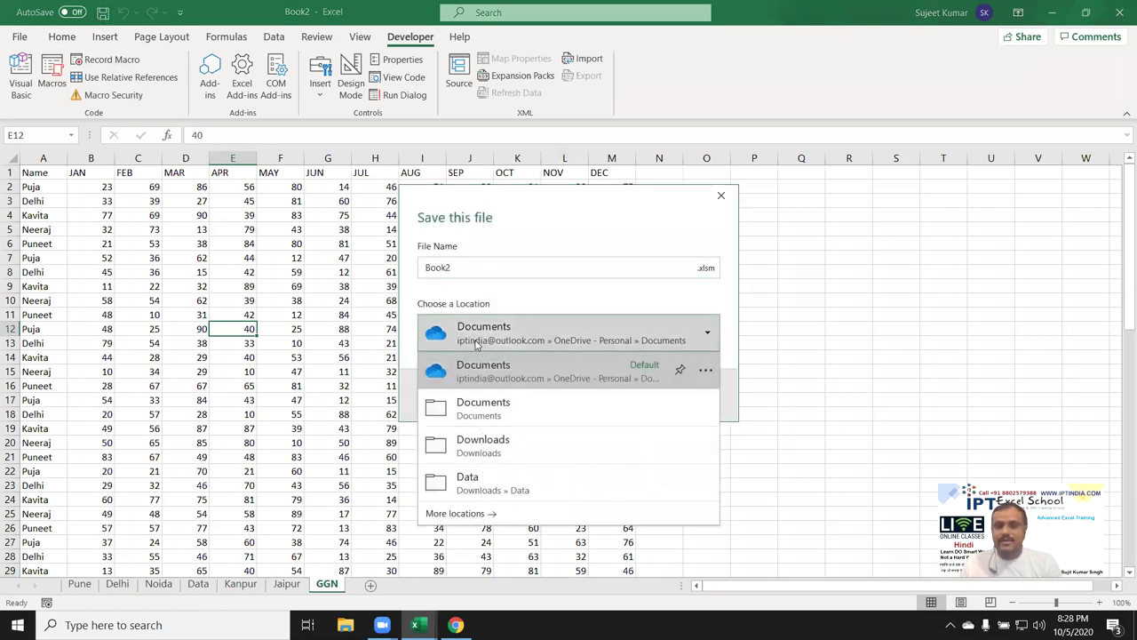
{"action": "left_click", "coordinate": [546, 481]}
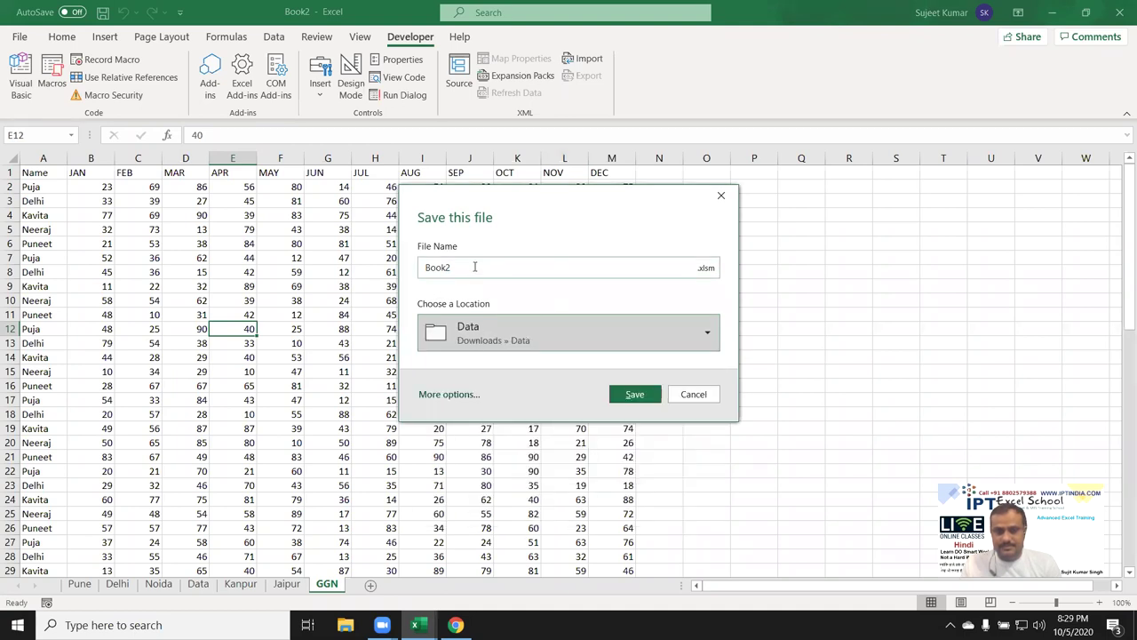
{"action": "left_click", "coordinate": [503, 349]}
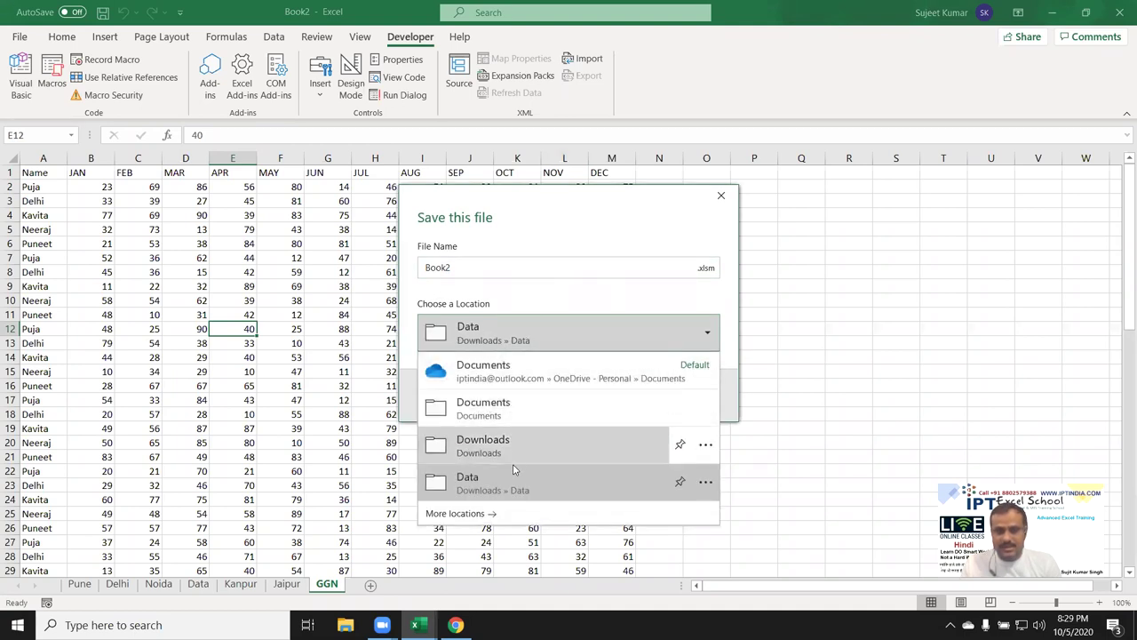
{"action": "left_click", "coordinate": [508, 441]}
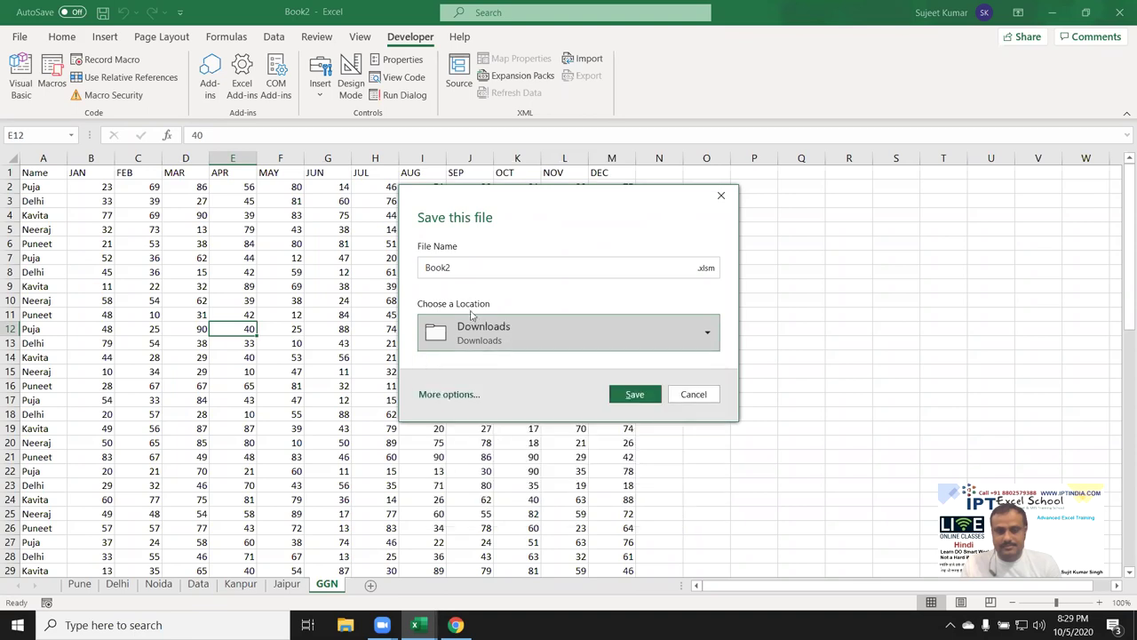
{"action": "left_click", "coordinate": [453, 268]}
{"action": "left_click", "coordinate": [452, 269]}
{"action": "double_click", "coordinate": [452, 269]}
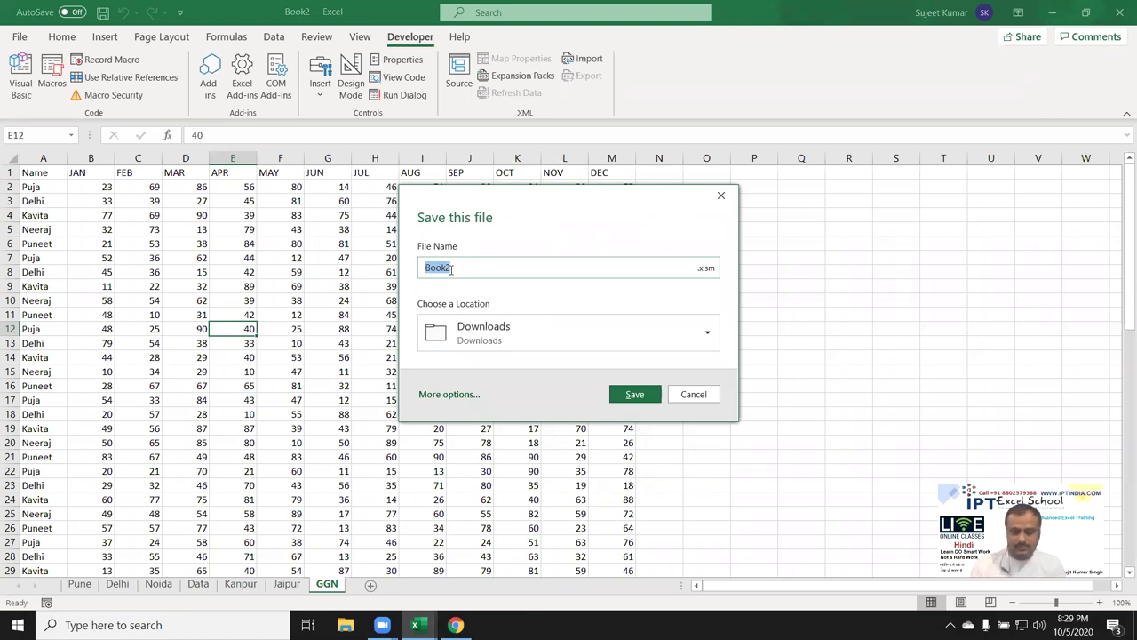
{"action": "type", "text": "COpyp"}
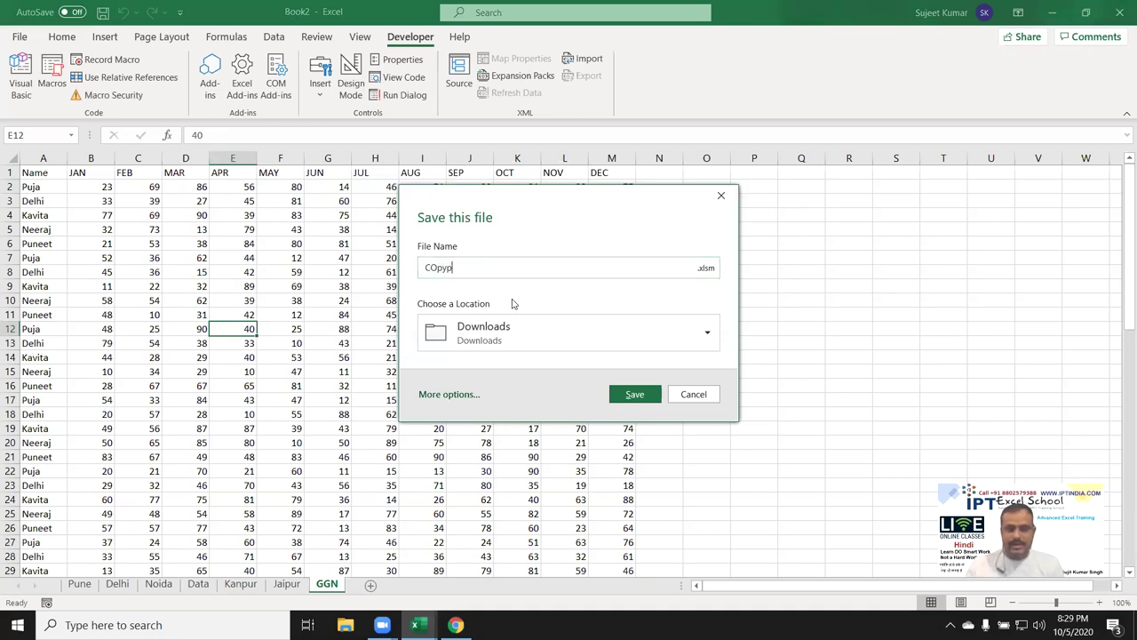
{"action": "left_click", "coordinate": [636, 394]}
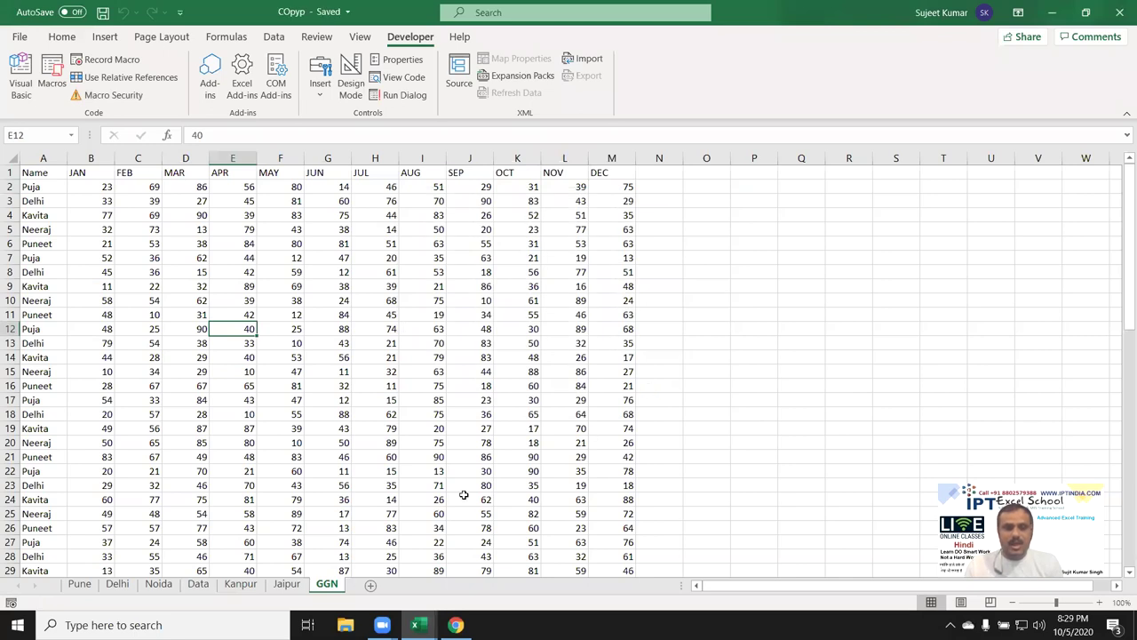
Clear all data rows from A2 across to column N and down to the last row.
{"action": "left_click", "coordinate": [198, 584]}
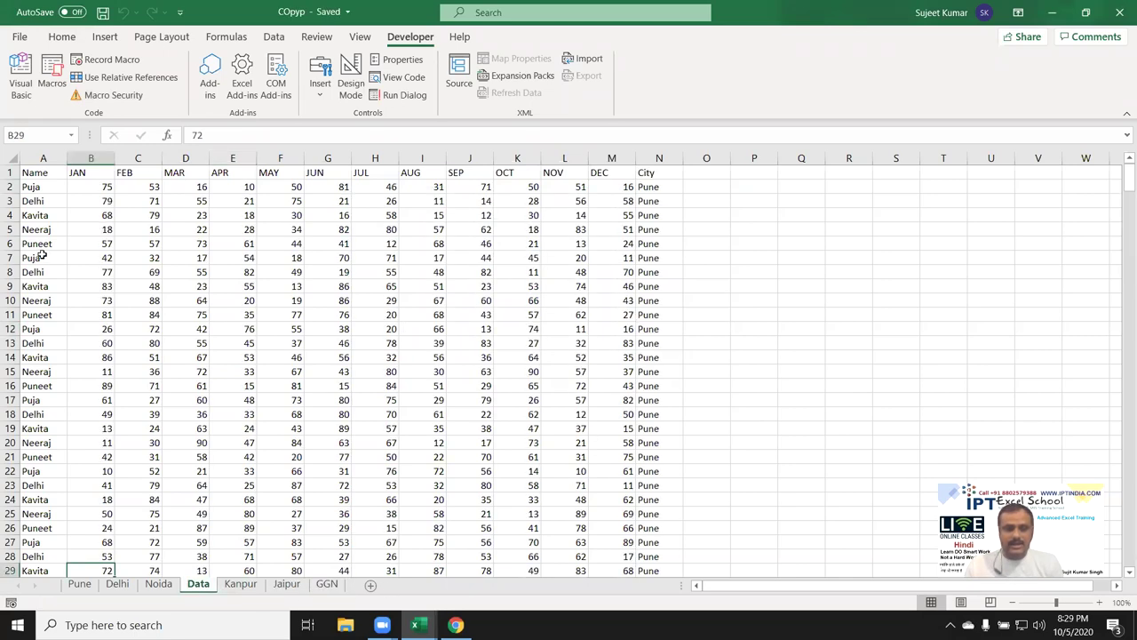
{"action": "left_click", "coordinate": [35, 200]}
{"action": "key", "text": "Up"}
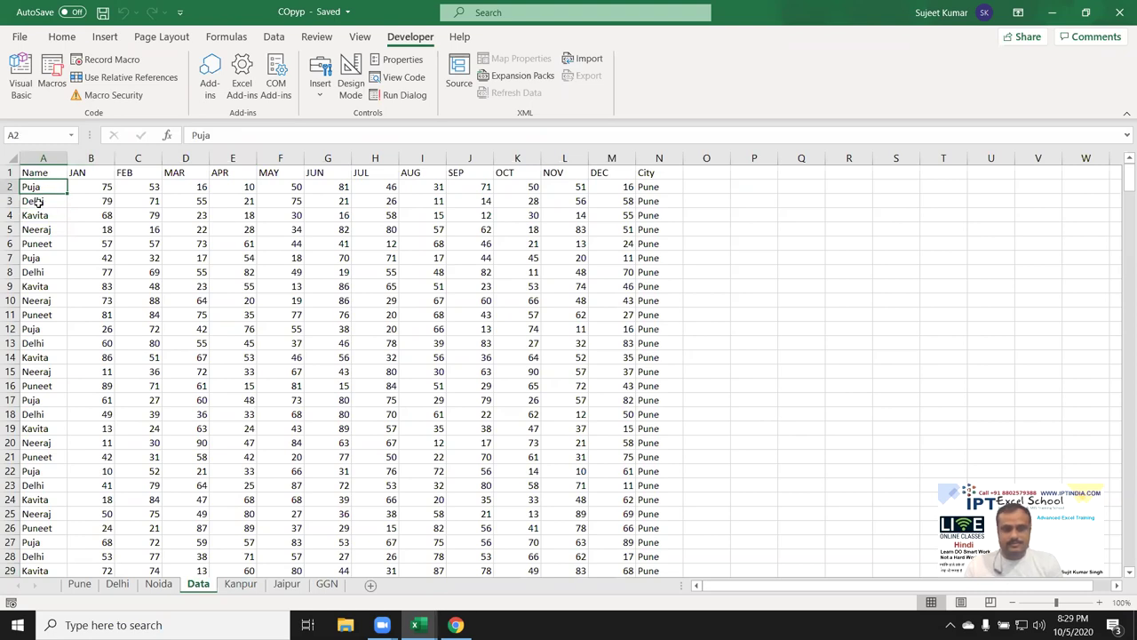
{"action": "key", "text": "ctrl+shift+Right"}
{"action": "key", "text": "ctrl+shift+Down"}
{"action": "key", "text": "Delete"}
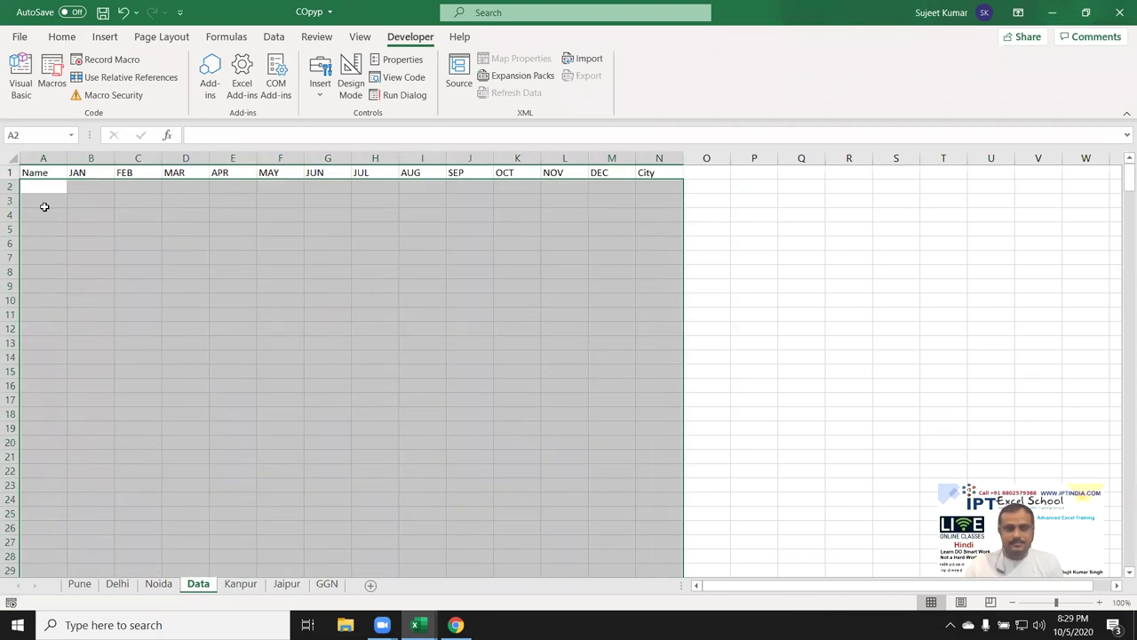
Clear the header labels in A1:N1, from Name through City.
{"action": "key", "text": "ctrl+Home"}
{"action": "key", "text": "Right"}
{"action": "key", "text": "Right"}
{"action": "key", "text": "Right"}
{"action": "key", "text": "Right"}
{"action": "key", "text": "Right"}
{"action": "key", "text": "Right"}
{"action": "key", "text": "Right"}
{"action": "key", "text": "Right"}
{"action": "key", "text": "Right"}
{"action": "key", "text": "Right"}
{"action": "key", "text": "Right"}
{"action": "key", "text": "Right"}
{"action": "key", "text": "Delete"}
{"action": "key", "text": "ctrl+Home"}
{"action": "left_click", "coordinate": [655, 173], "text": "shift"}
{"action": "key", "text": "Delete"}
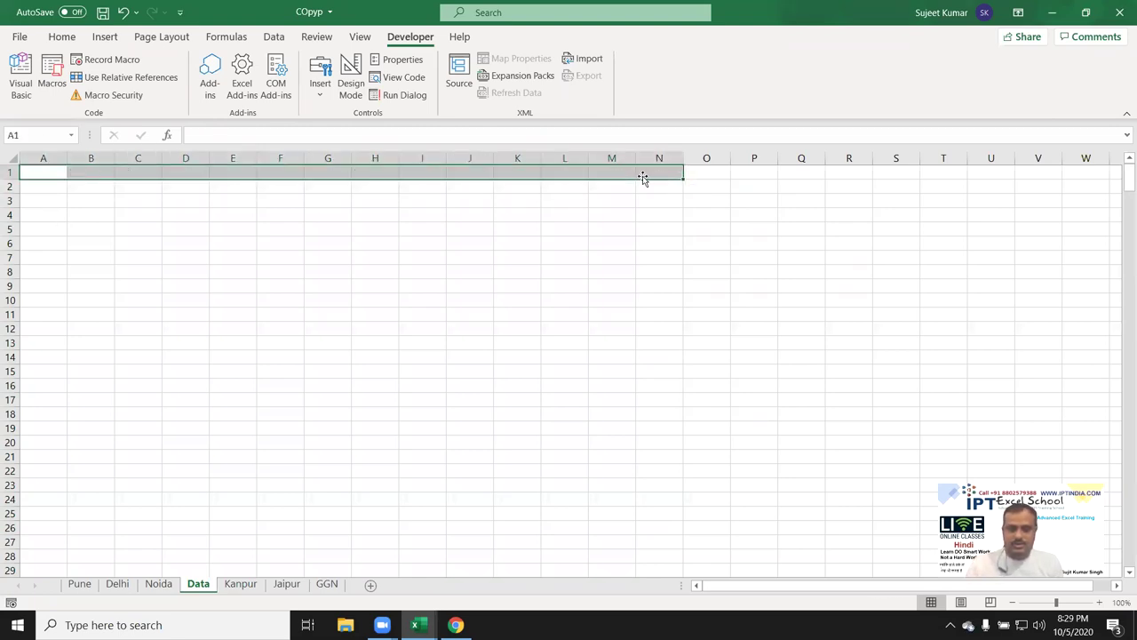
{"action": "left_click", "coordinate": [345, 624]}
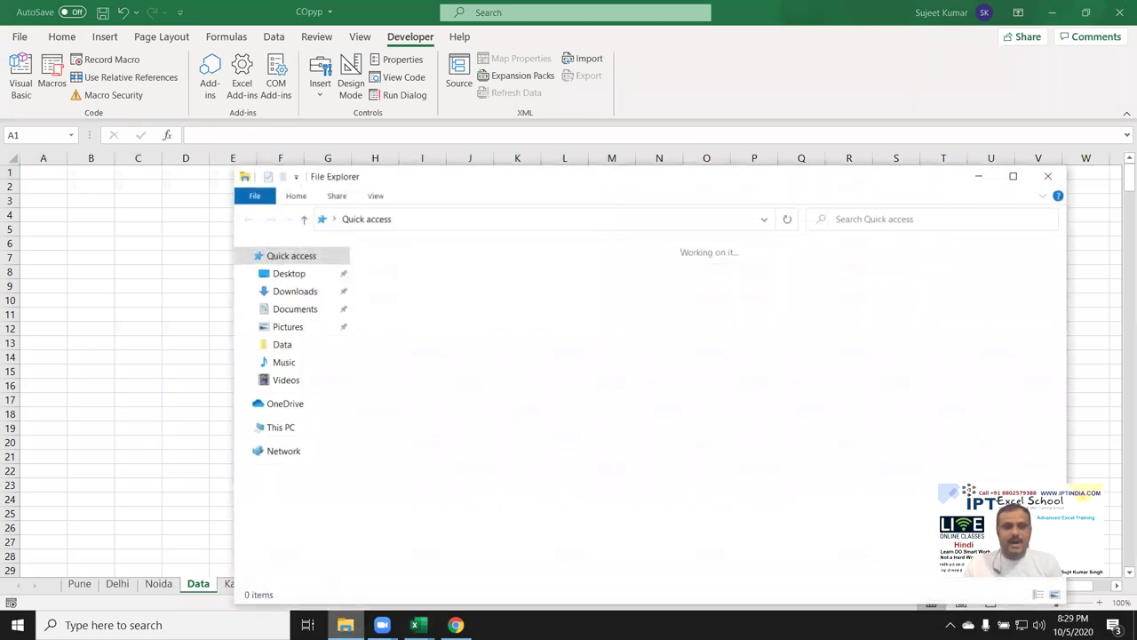
Maximize File Explorer and open Downloads\Data, showing the workbooks named 1 through 8.
{"action": "double_click", "coordinate": [578, 178]}
{"action": "mouse_move", "coordinate": [294, 499]}
{"action": "left_click", "coordinate": [55, 331]}
{"action": "type", "text": "data"}
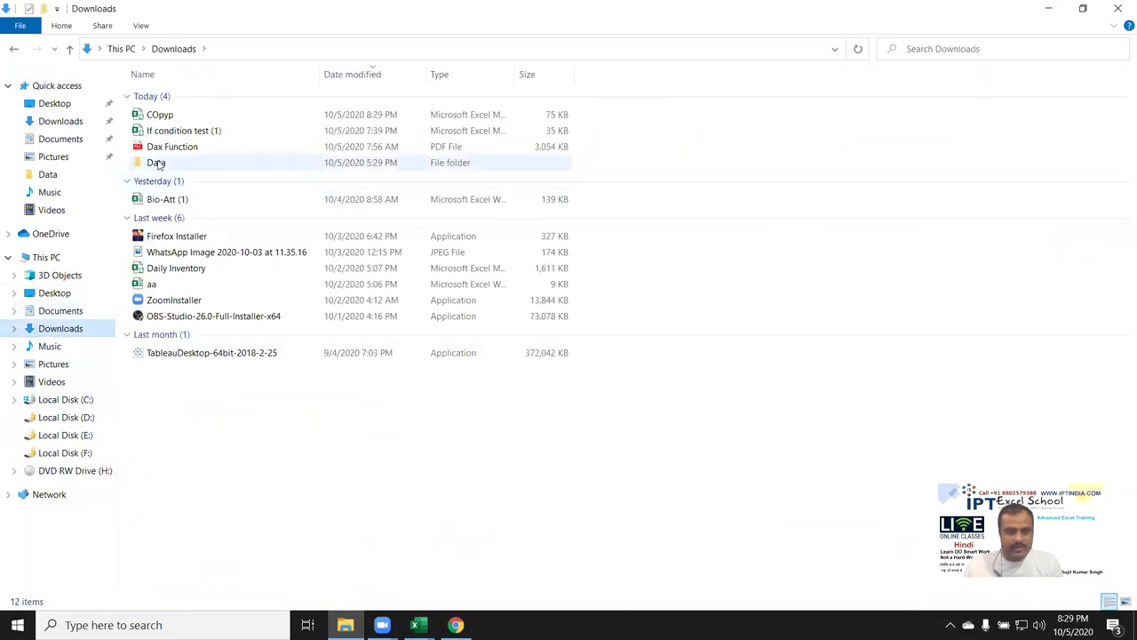
{"action": "key", "text": "Return"}
{"action": "left_click_drag", "start_coordinate": [717, 301], "coordinate": [149, 75]}
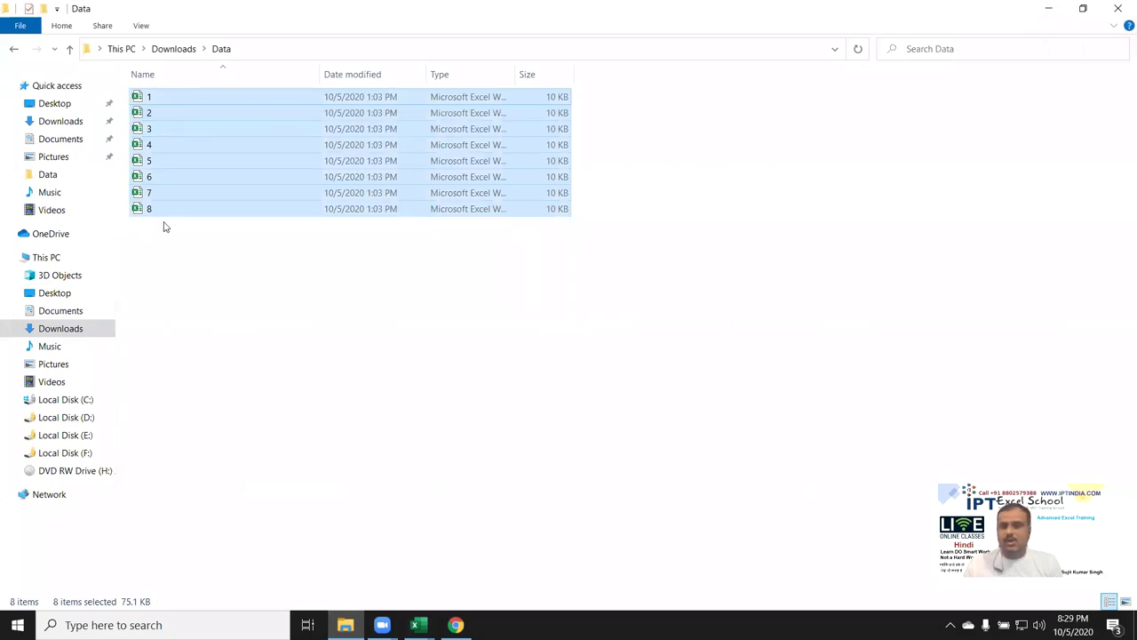
{"action": "left_click", "coordinate": [171, 230]}
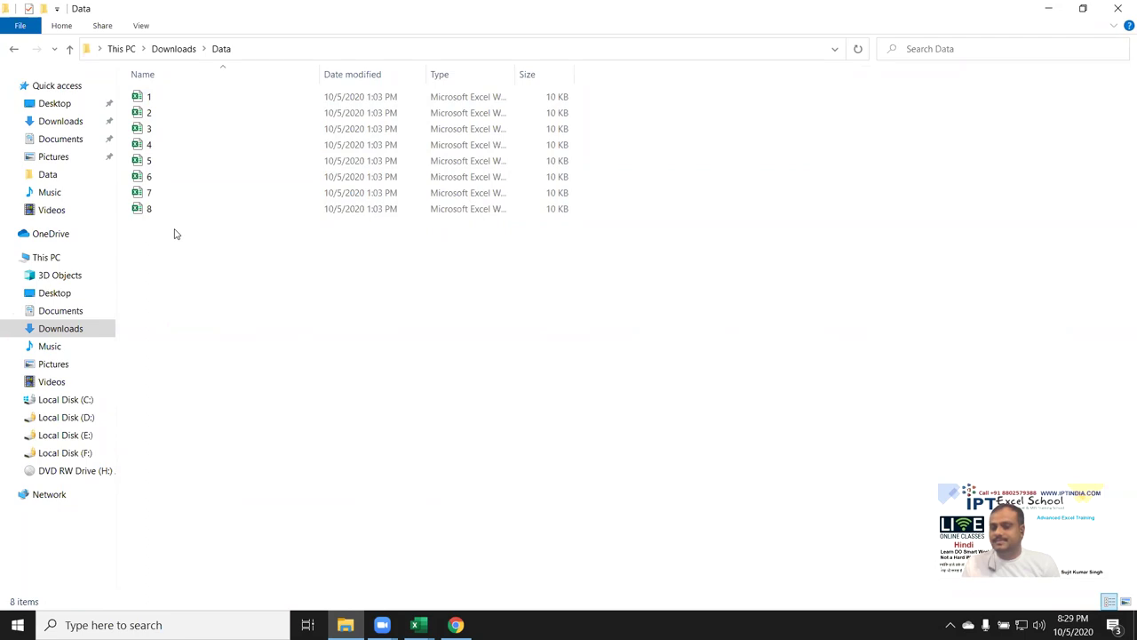
{"action": "key", "text": "alt+Tab"}
Open the VBA editor and type 'sub fl' below the copyp macro's End Sub in Module1.
{"action": "left_click", "coordinate": [56, 173]}
{"action": "left_click", "coordinate": [49, 78]}
{"action": "key", "text": "Escape"}
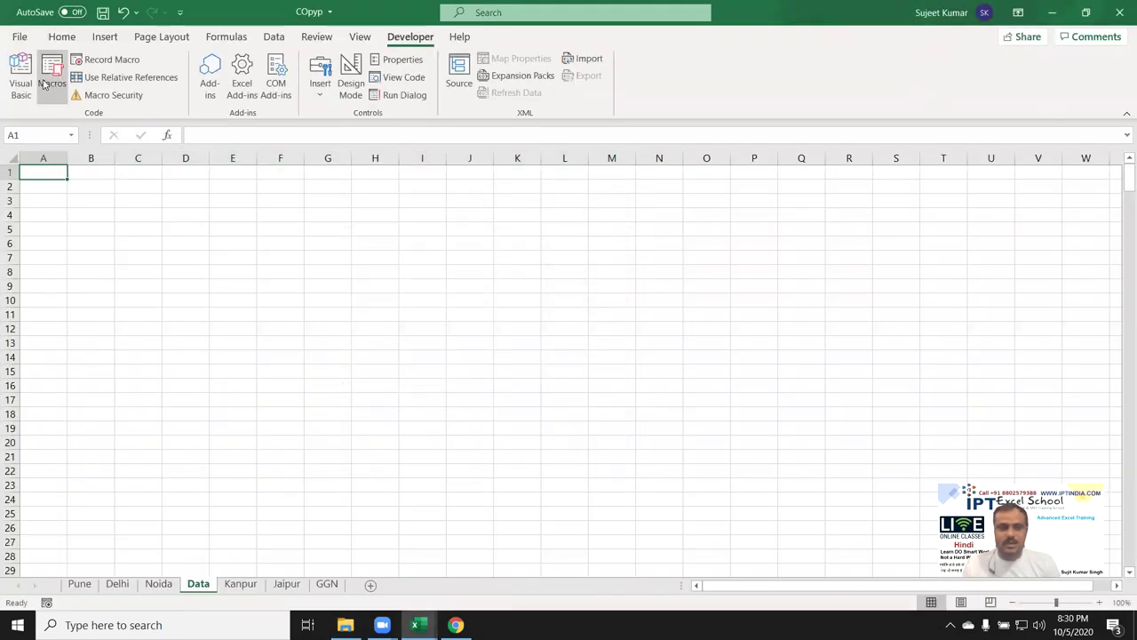
{"action": "left_click", "coordinate": [20, 76]}
{"action": "left_click", "coordinate": [242, 466]}
{"action": "key", "text": "Return"}
{"action": "key", "text": "Return"}
{"action": "key", "text": "Return"}
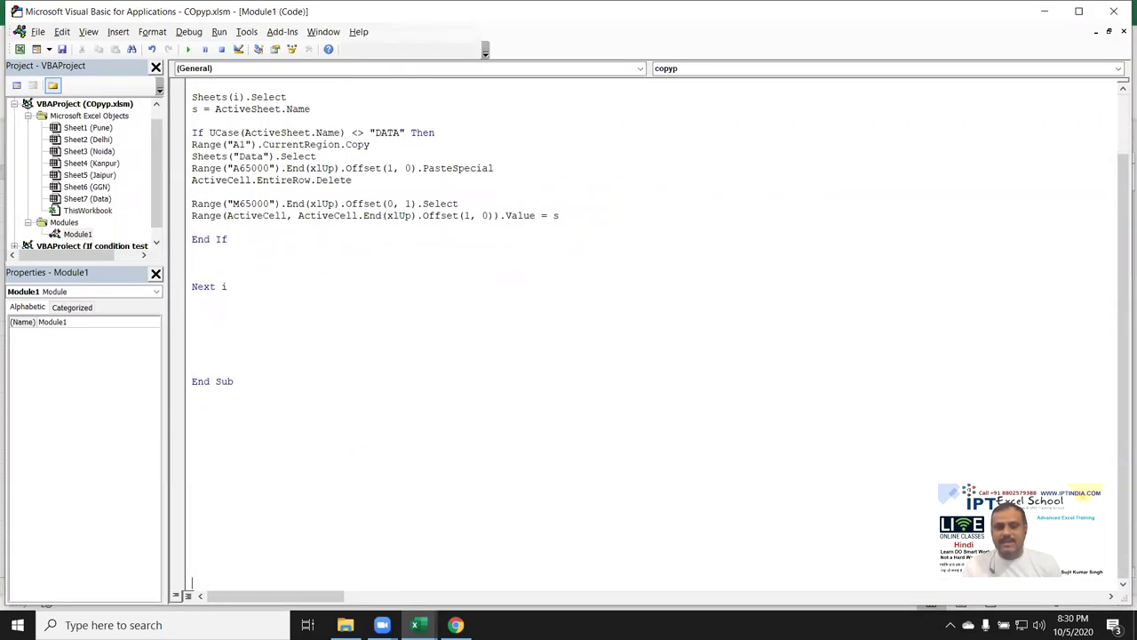
{"action": "key", "text": "Return"}
{"action": "key", "text": "Return"}
{"action": "key", "text": "Return"}
{"action": "key", "text": "Return"}
{"action": "key", "text": "Return"}
{"action": "key", "text": "Return"}
{"action": "left_click", "coordinate": [213, 132]}
{"action": "type", "text": "sub"}
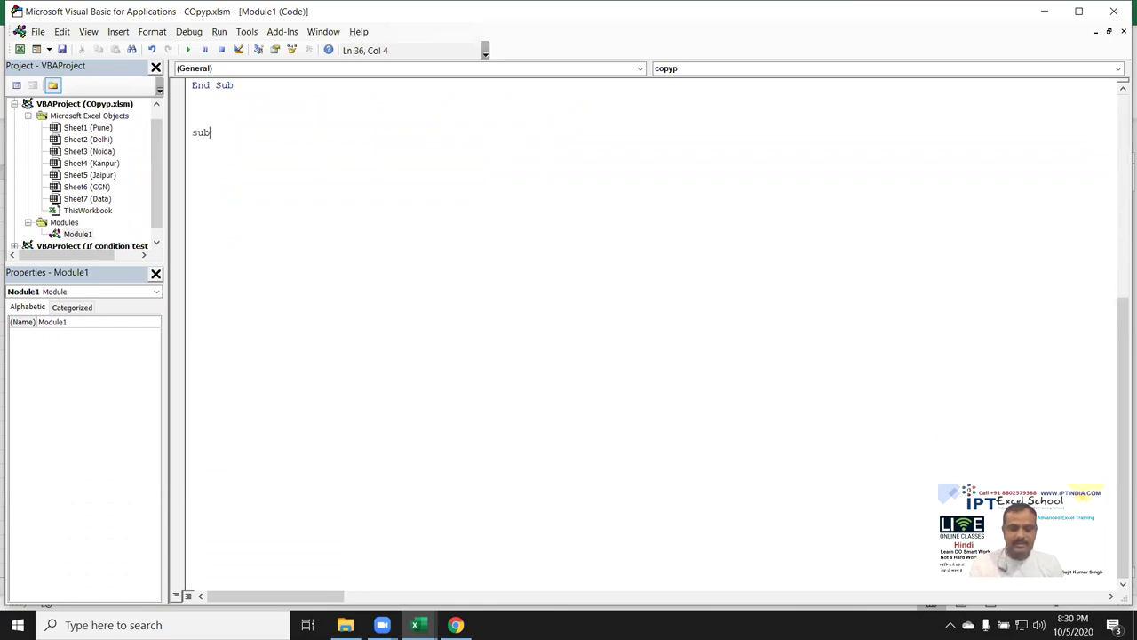
{"action": "type", "text": " fl"}
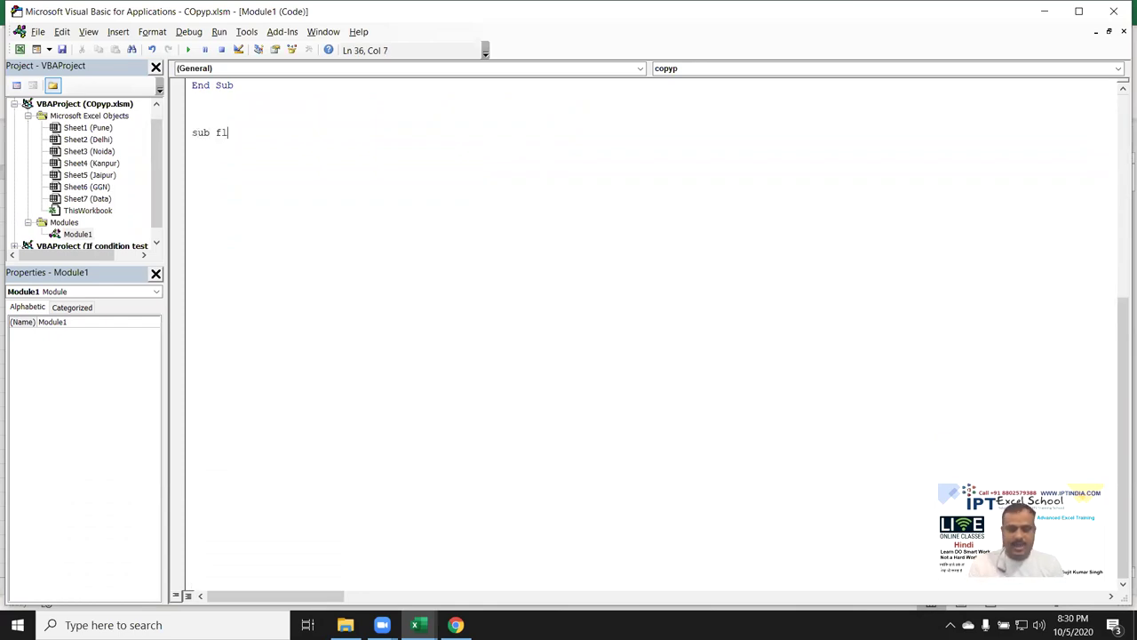
Complete the Sub fl() declaration, then copy the Data folder's full path from Explorer's address bar.
{"action": "key", "text": "Return"}
{"action": "key", "text": "Return"}
{"action": "key", "text": "Return"}
{"action": "key", "text": "Return"}
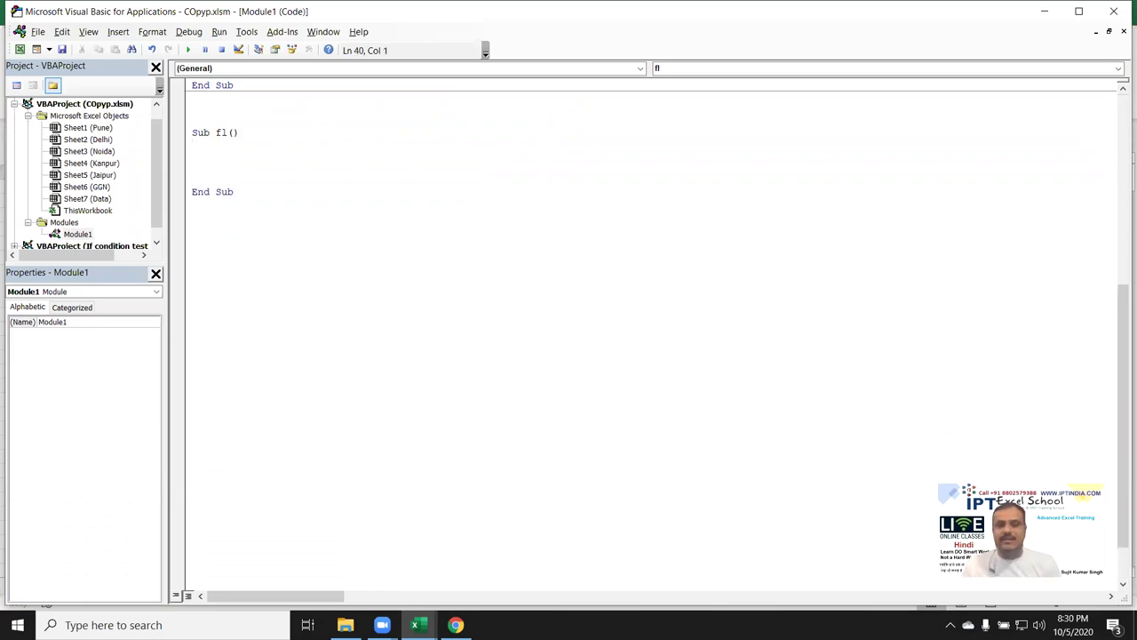
{"action": "key", "text": "alt+F11"}
{"action": "key", "text": "alt+Tab"}
{"action": "key", "text": "alt+Tab"}
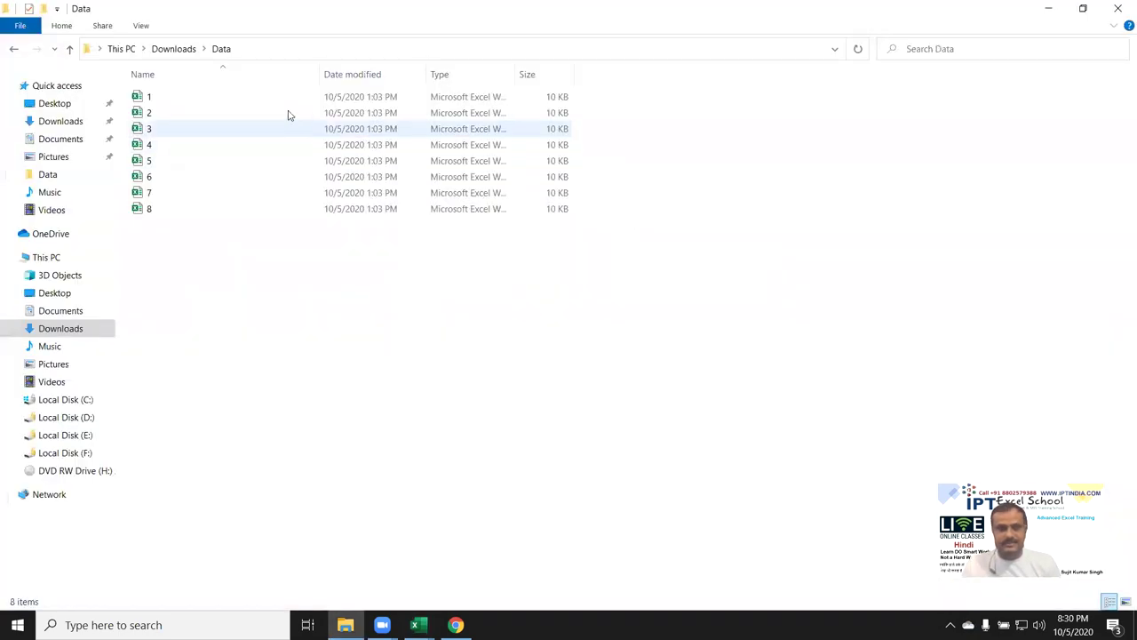
{"action": "left_click", "coordinate": [272, 44]}
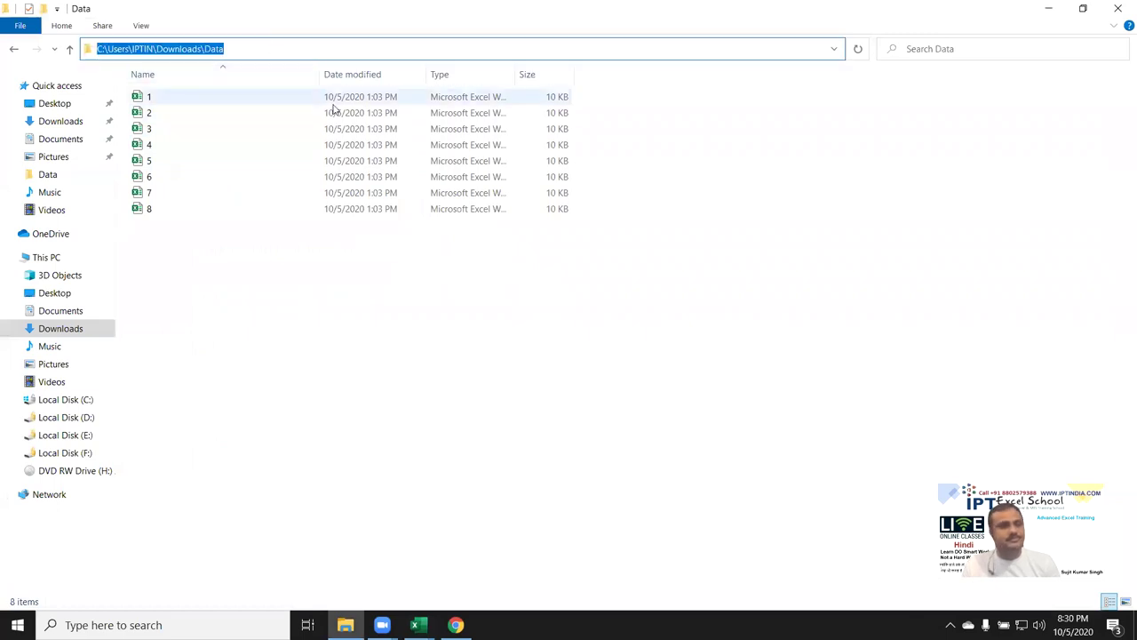
{"action": "key", "text": "Escape"}
{"action": "key", "text": "alt"}
{"action": "key", "text": "alt+Tab"}
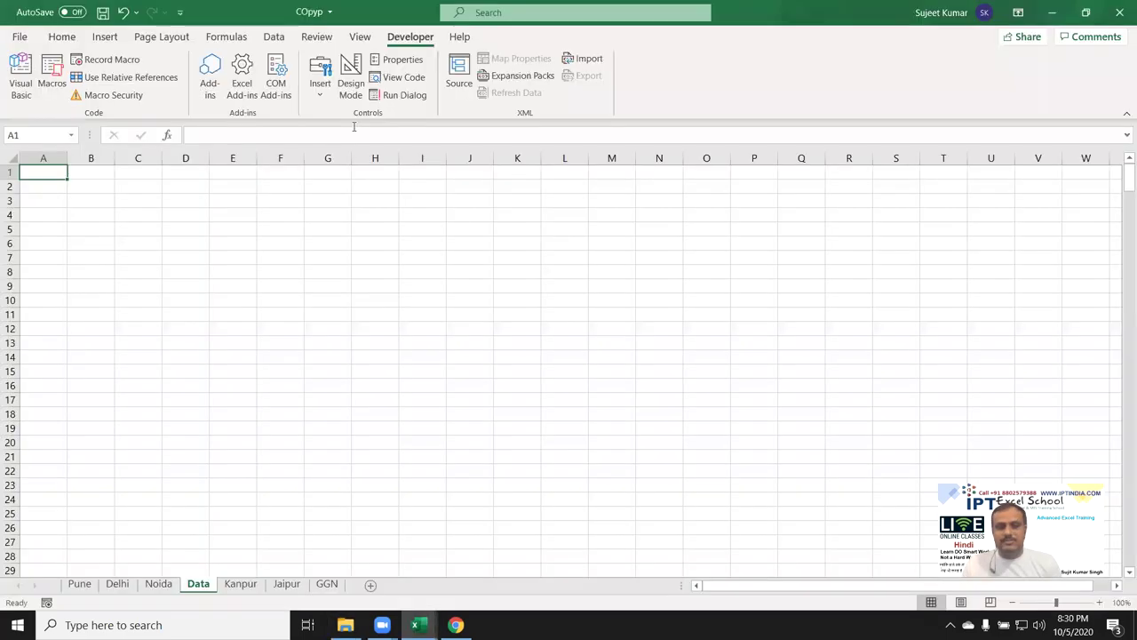
{"action": "key", "text": "alt+Tab"}
{"action": "key", "text": "alt+Tab"}
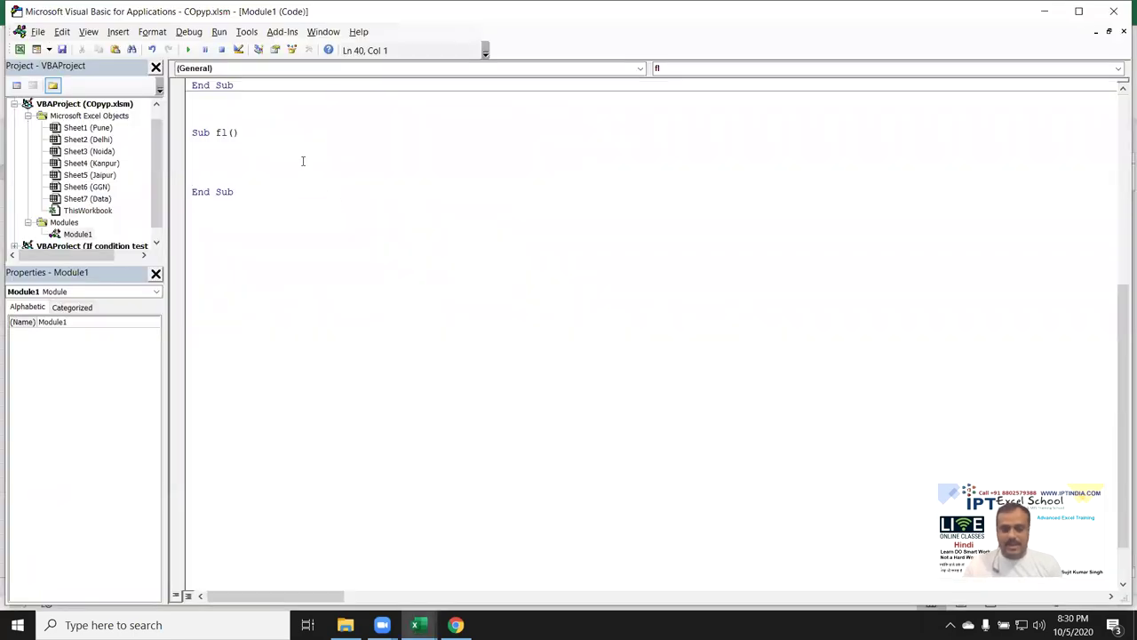
Declare fn As String inside the fl macro.
{"action": "key", "text": "Return"}
{"action": "key", "text": "Up"}
{"action": "type", "text": "dim r as "}
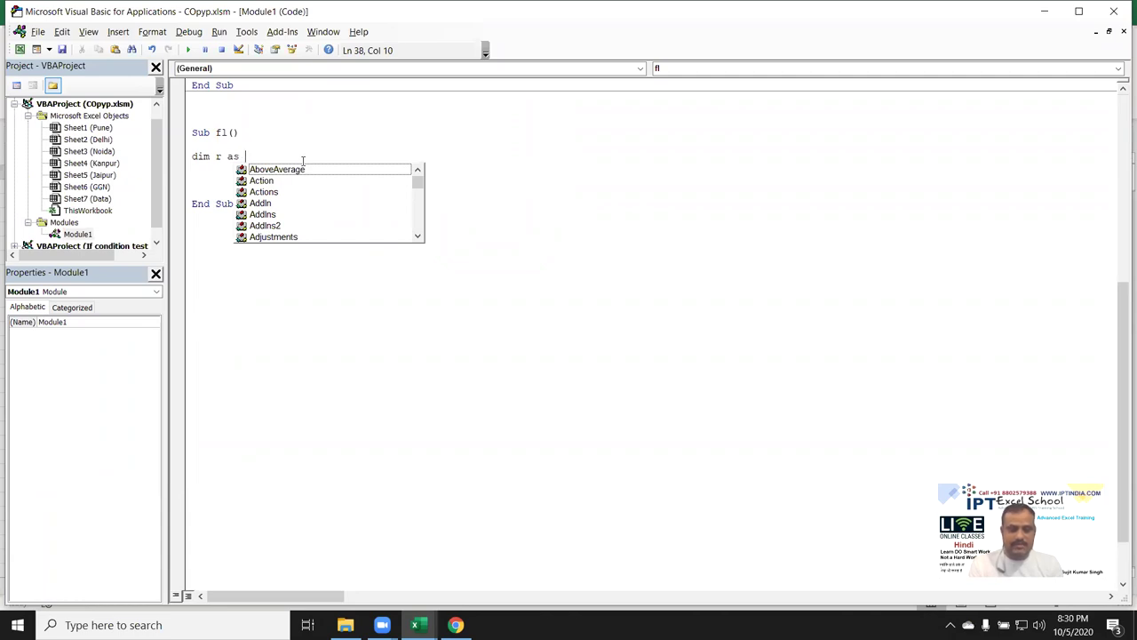
{"action": "key", "text": "BackSpace"}
{"action": "key", "text": "BackSpace"}
{"action": "key", "text": "BackSpace"}
{"action": "key", "text": "BackSpace"}
{"action": "key", "text": "BackSpace"}
{"action": "type", "text": "f"}
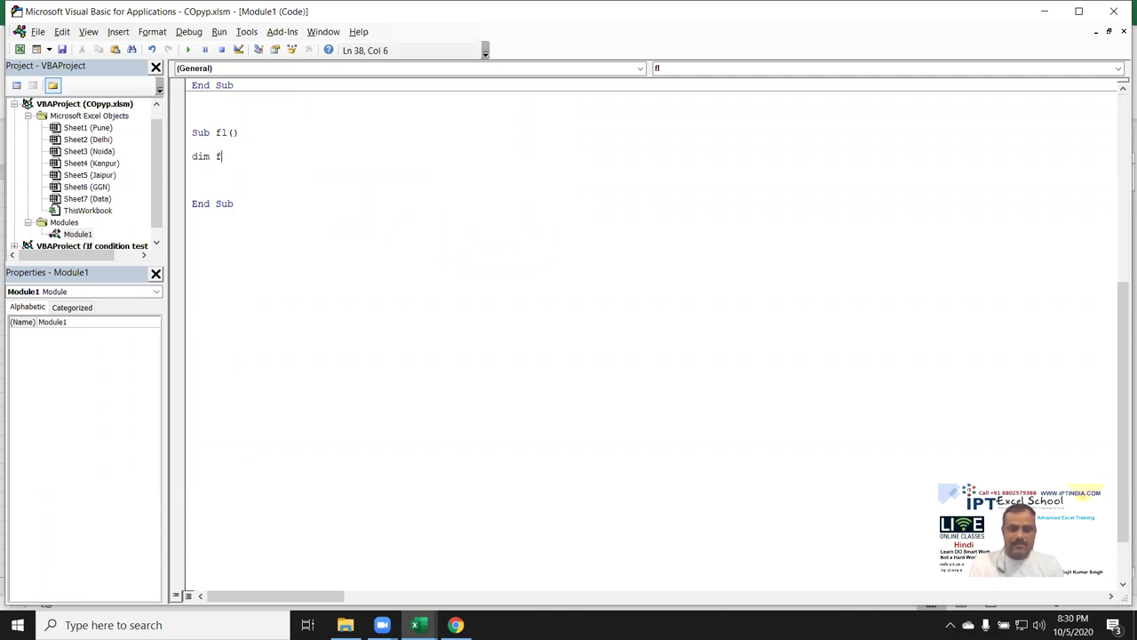
{"action": "type", "text": "n as "}
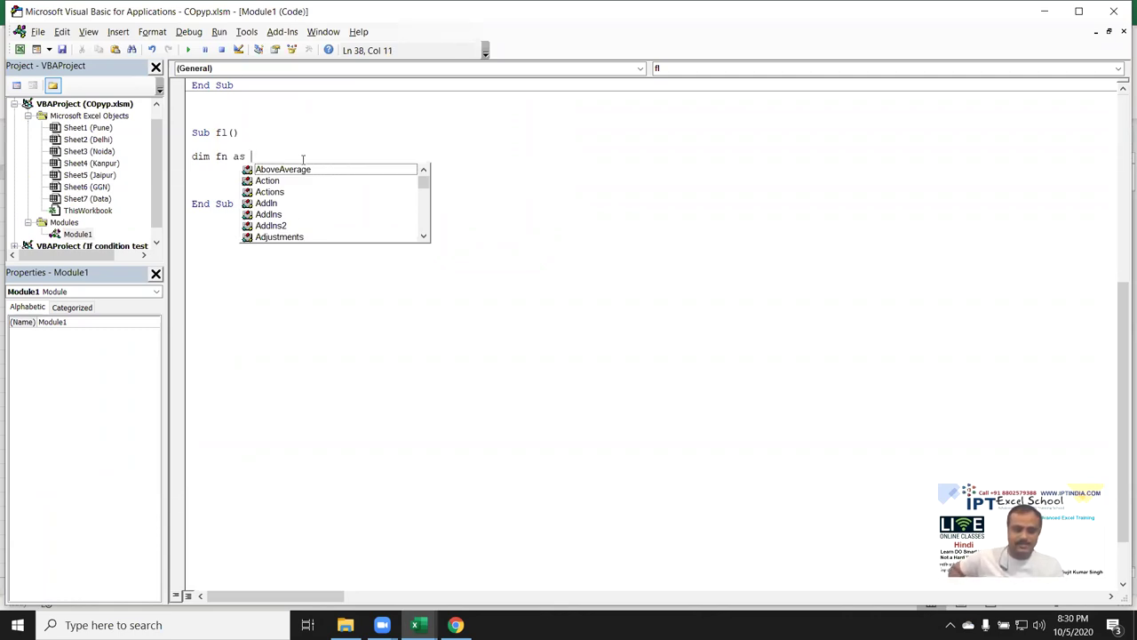
{"action": "type", "text": "str"}
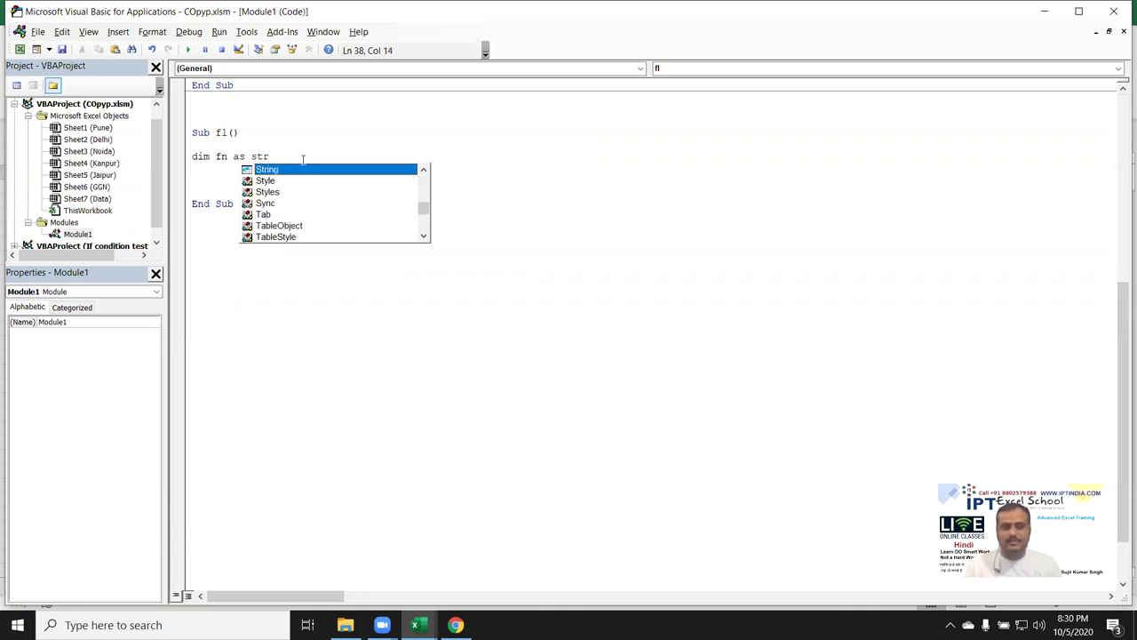
{"action": "key", "text": "Tab"}
Start fn = Dir( with the pasted Data folder path followed by \*xls.
{"action": "key", "text": "Return"}
{"action": "key", "text": "Return"}
{"action": "type", "text": "fn ="}
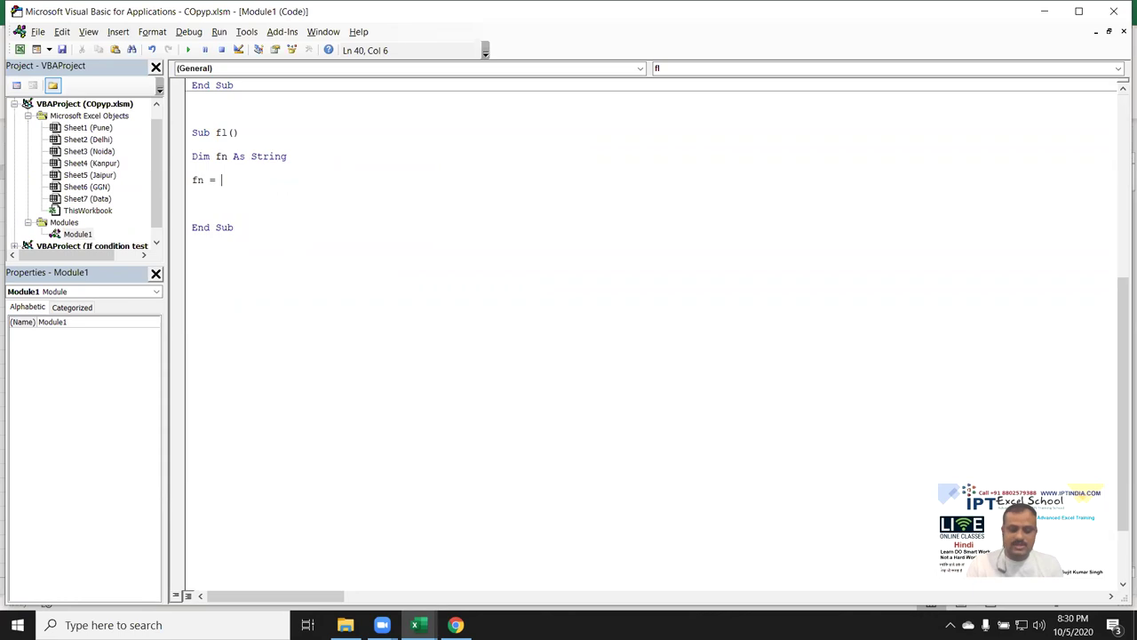
{"action": "type", "text": "("}
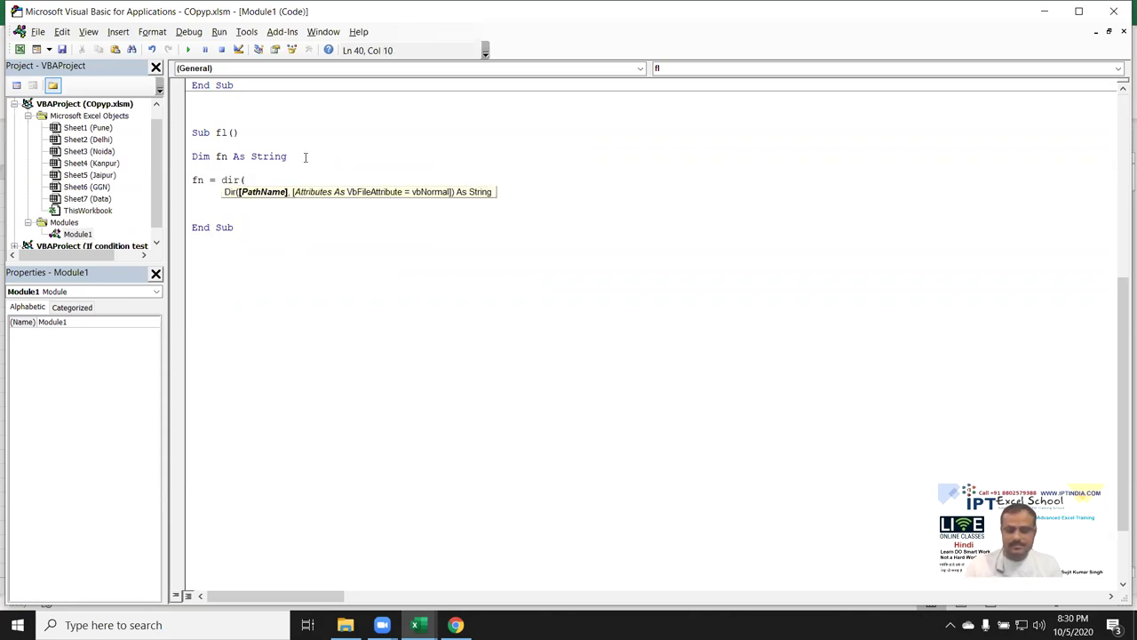
{"action": "type", "text": "C:\\Users\\IPTIN\\Downloads\\Data"}
{"action": "type", "text": "\\"}
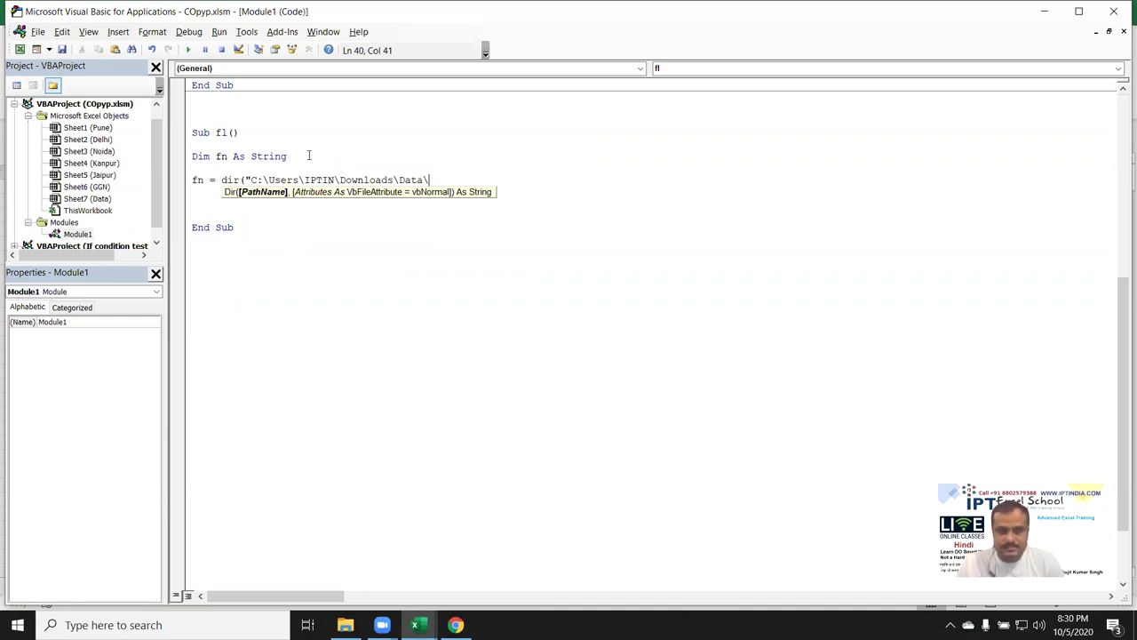
{"action": "type", "text": "*"}
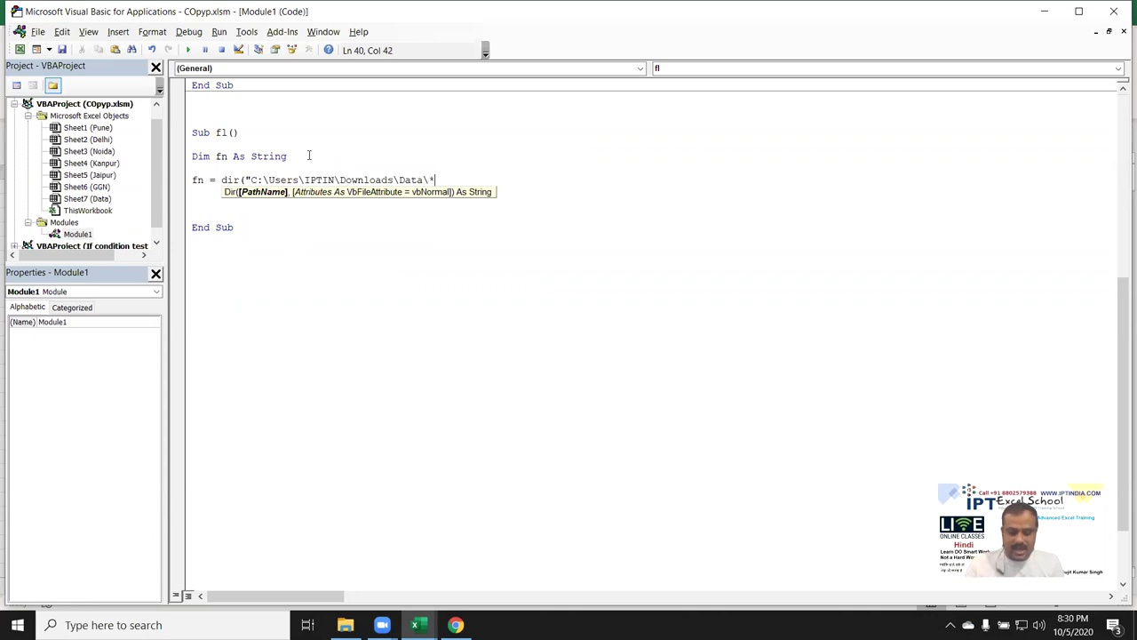
{"action": "type", "text": "xls"}
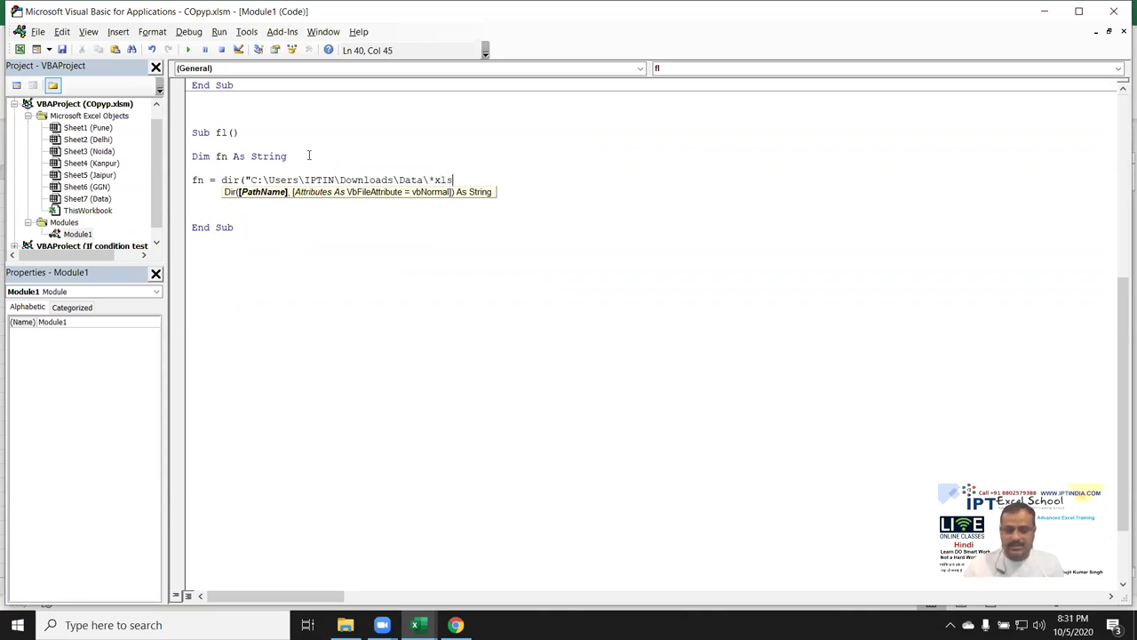
Check the Data folder's properties in File Explorer, then close them.
{"action": "key", "text": "alt+F11"}
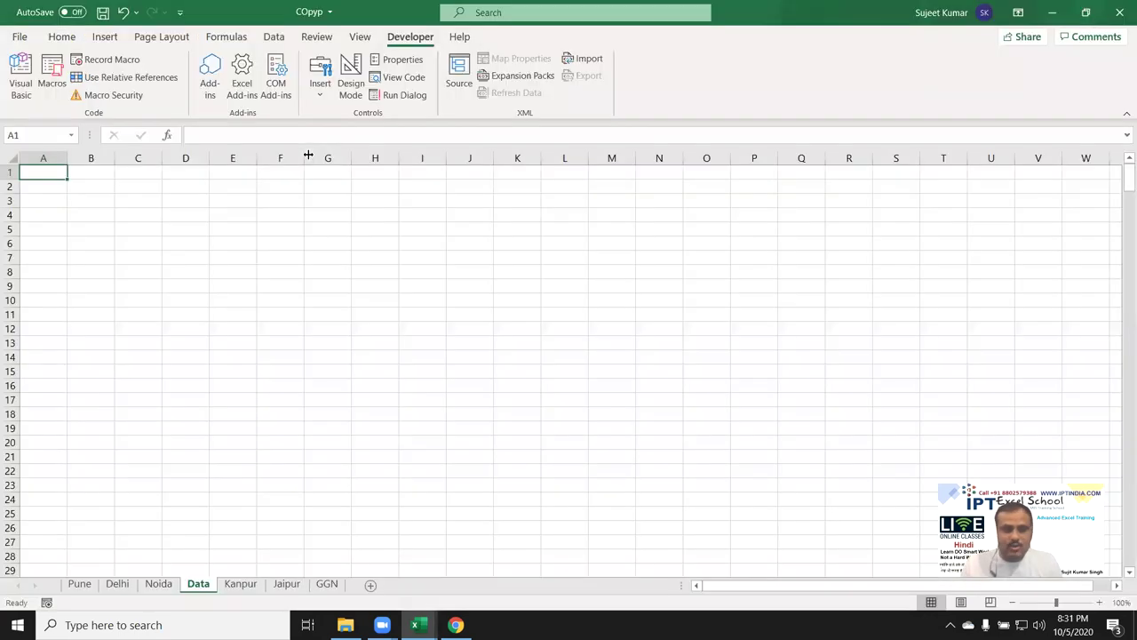
{"action": "key", "text": "alt+Tab"}
{"action": "key", "text": "Tab"}
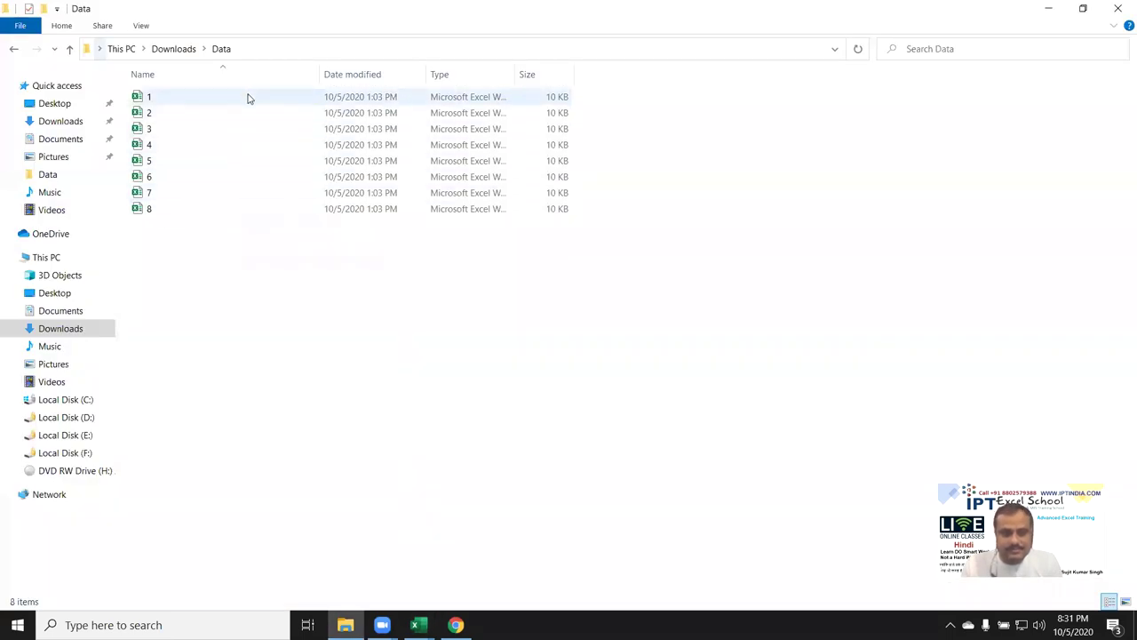
{"action": "right_click", "coordinate": [249, 95]}
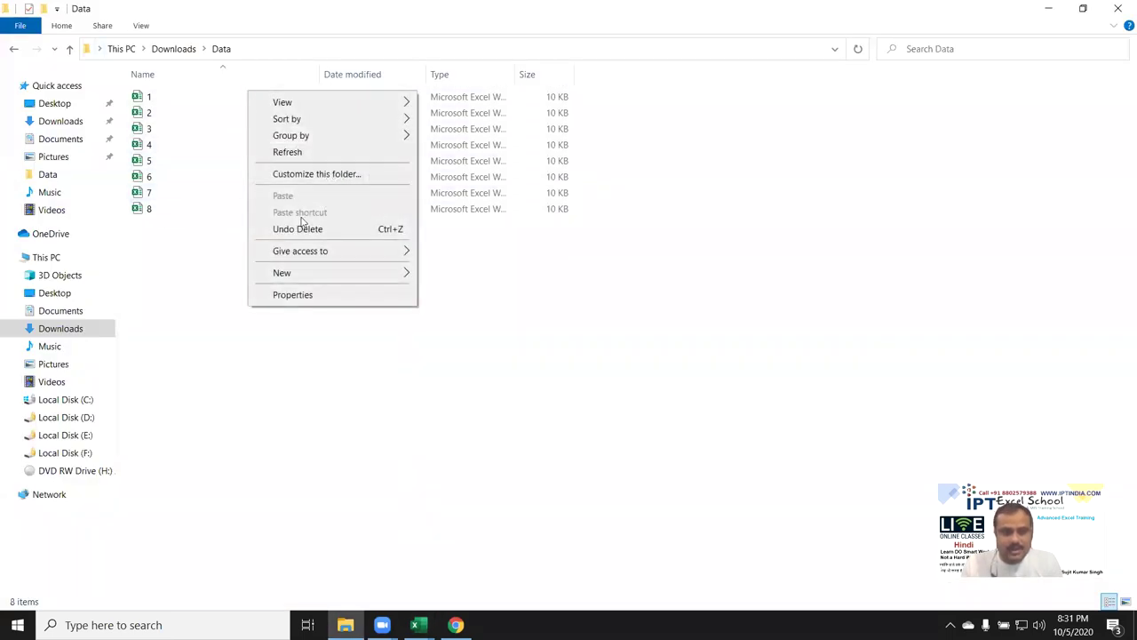
{"action": "left_click", "coordinate": [307, 294]}
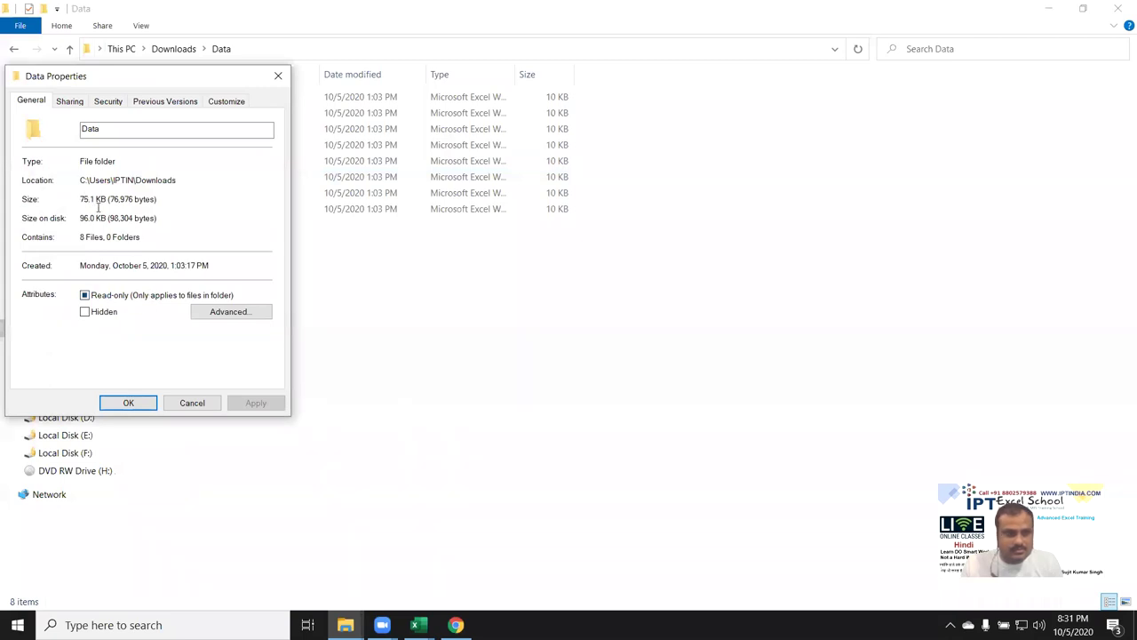
{"action": "left_click", "coordinate": [276, 78]}
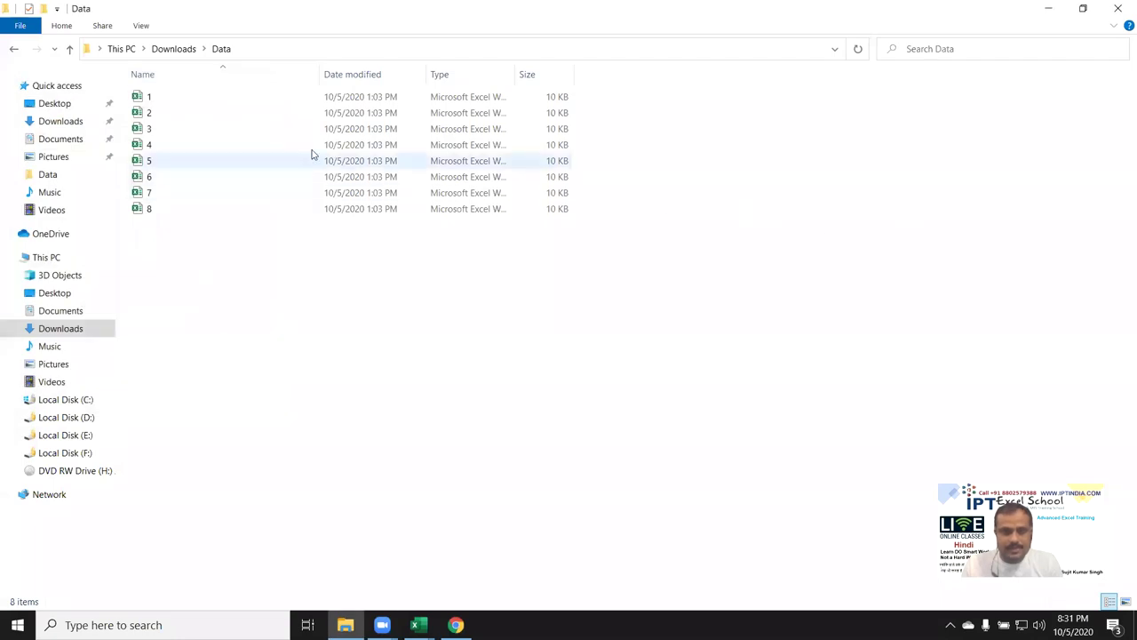
Review the properties of workbook 1, then close the dialog.
{"action": "left_click", "coordinate": [181, 98]}
{"action": "right_click", "coordinate": [180, 99]}
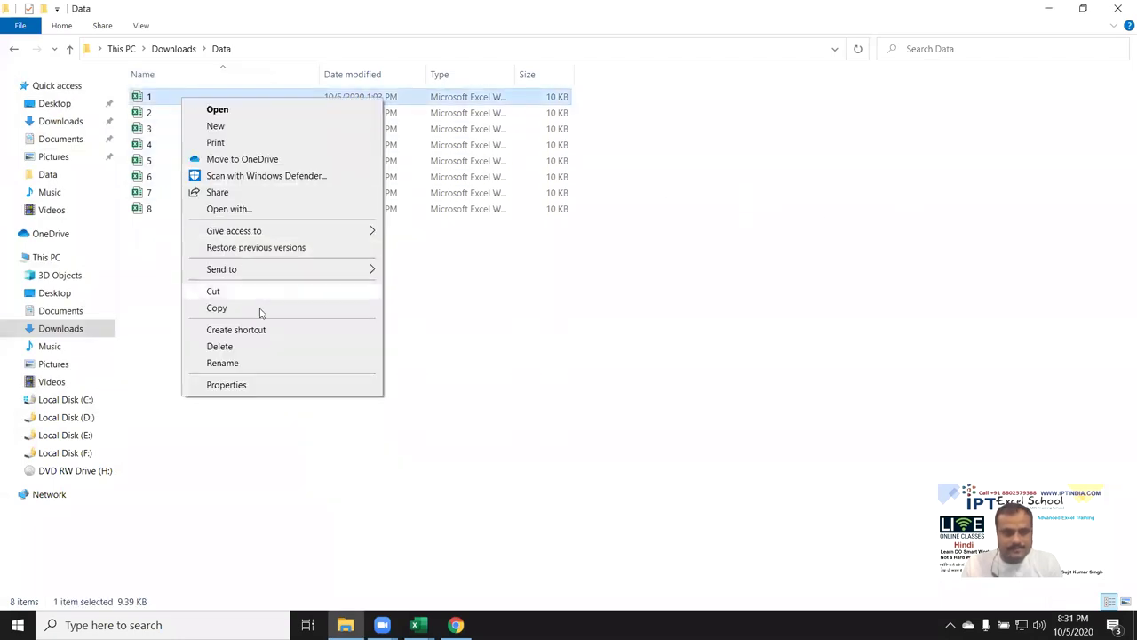
{"action": "left_click", "coordinate": [273, 384]}
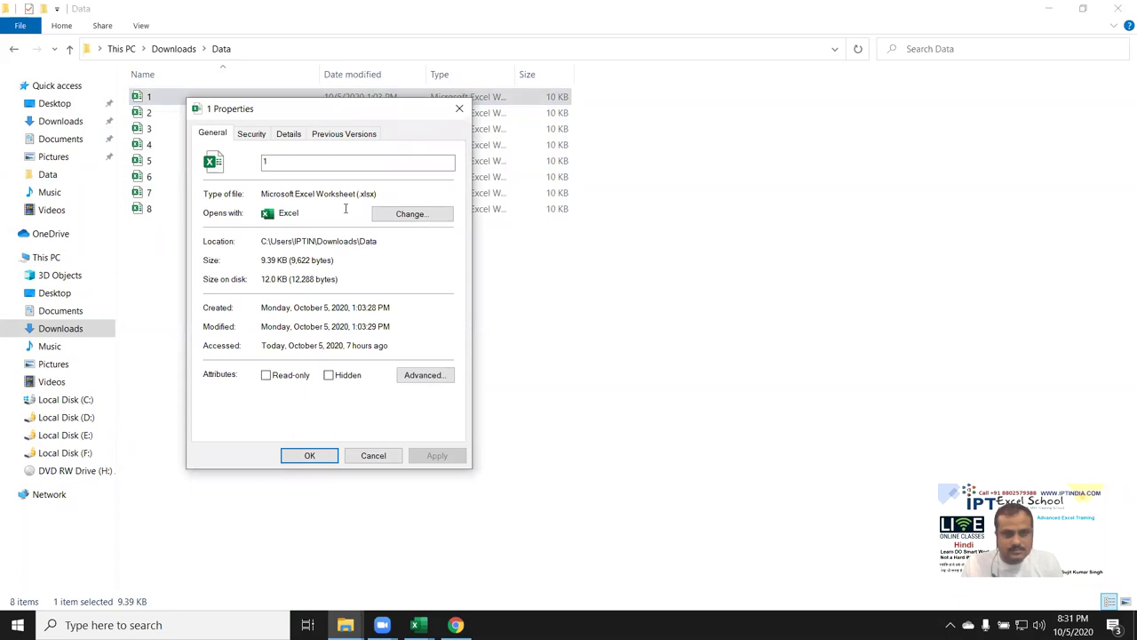
{"action": "left_click", "coordinate": [459, 109]}
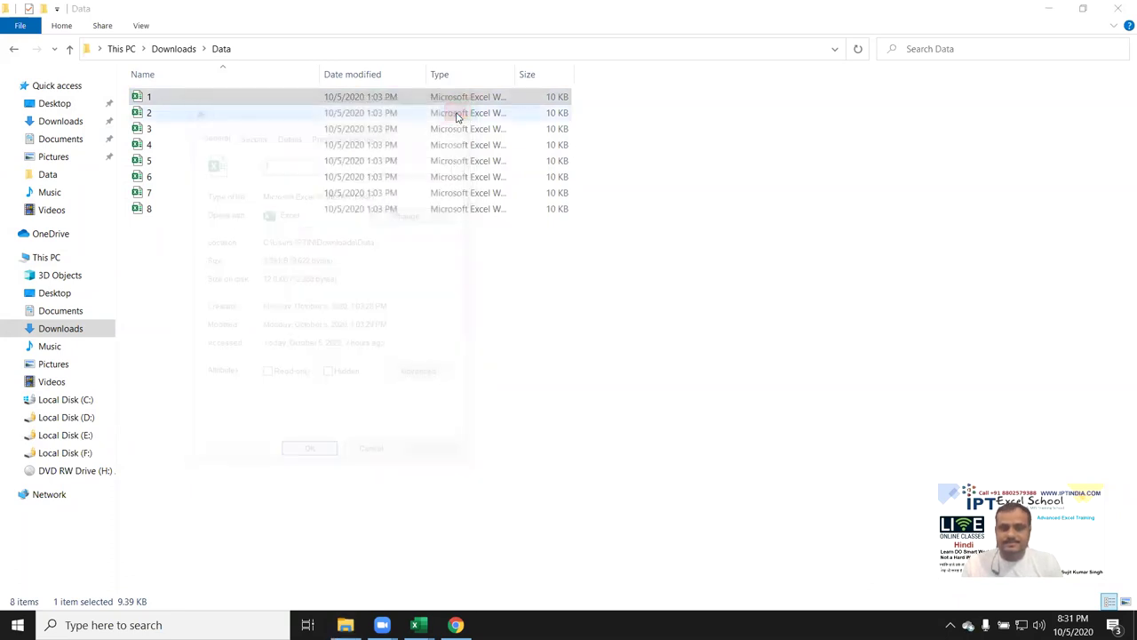
{"action": "key", "text": "alt+Tab"}
{"action": "key", "text": "alt+Tab"}
{"action": "key", "text": "alt+Tab"}
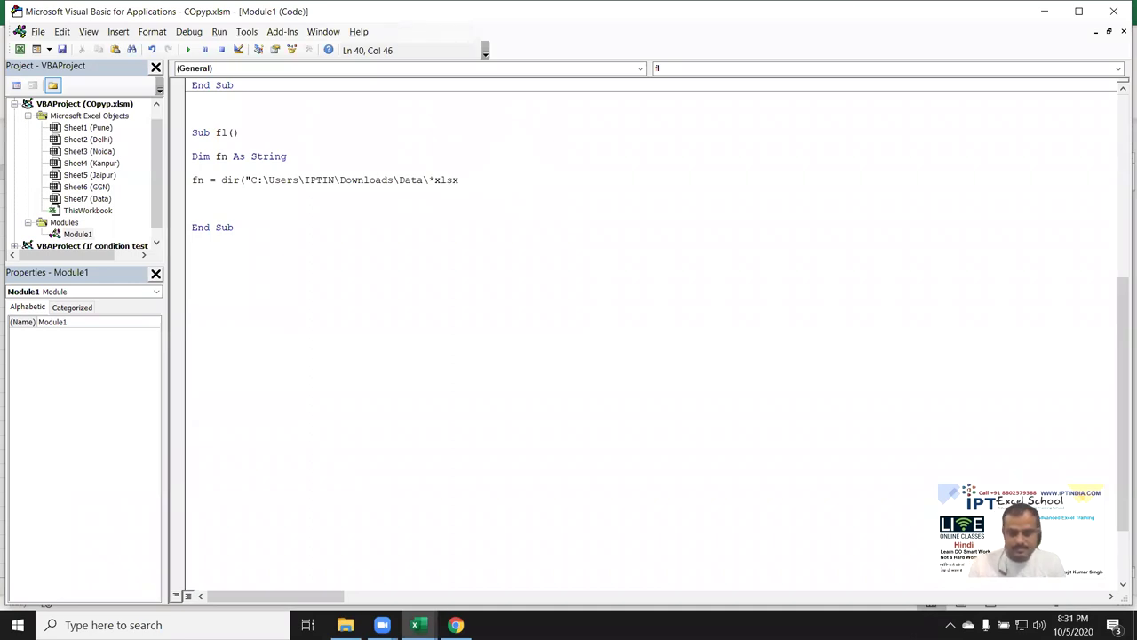
Finish the Dir call with the vbNormal attribute and review its folder path and xlsx pattern.
{"action": "type", "text": "\","}
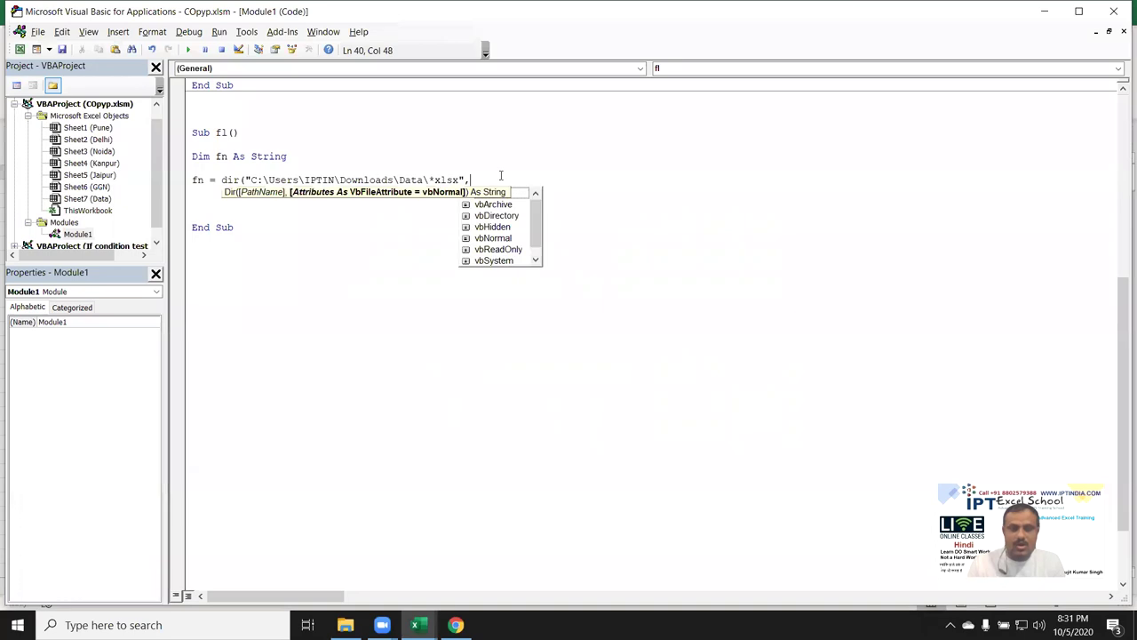
{"action": "key", "text": "Down"}
{"action": "key", "text": "Down"}
{"action": "key", "text": "Down"}
{"action": "key", "text": "Down"}
{"action": "key", "text": "Down"}
{"action": "key", "text": "Tab"}
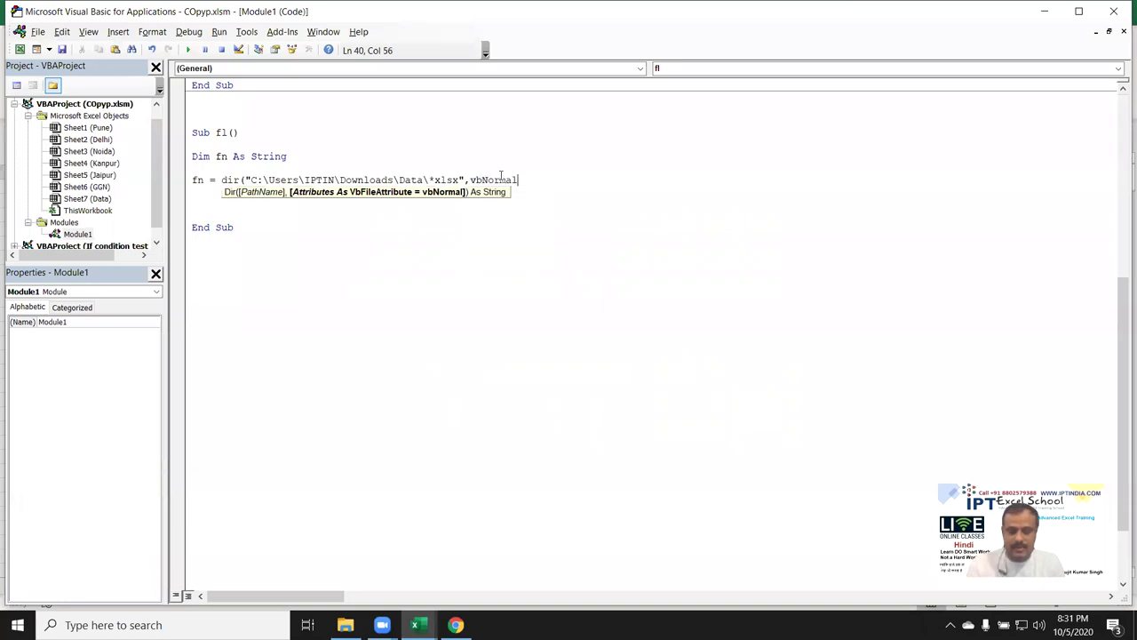
{"action": "type", "text": ")"}
{"action": "left_click", "coordinate": [303, 285]}
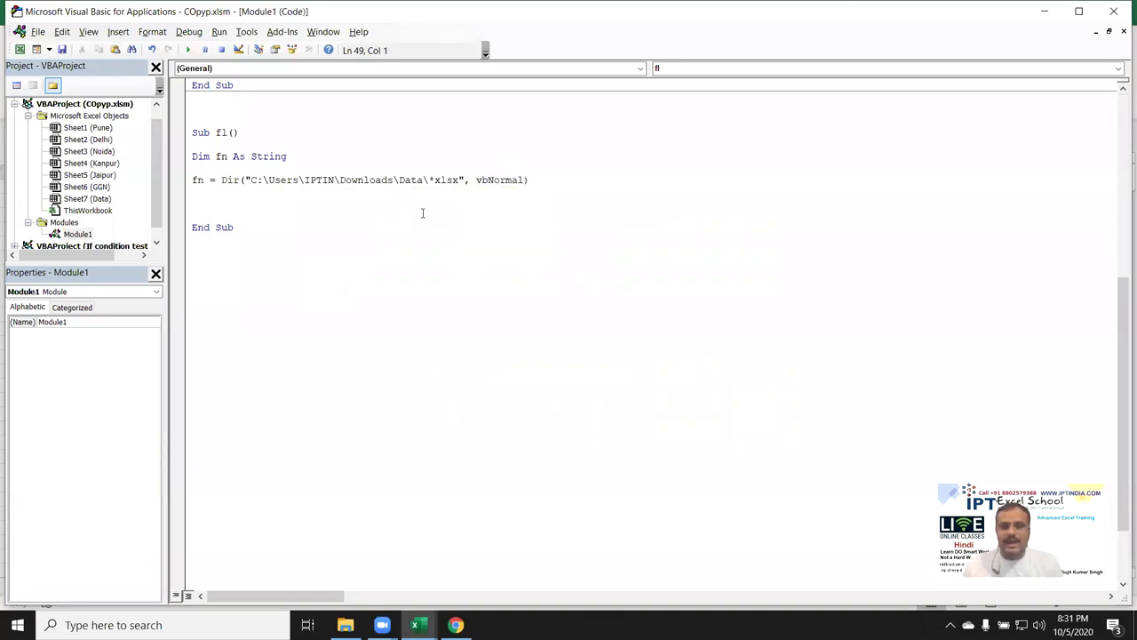
{"action": "left_click_drag", "start_coordinate": [429, 181], "coordinate": [250, 180]}
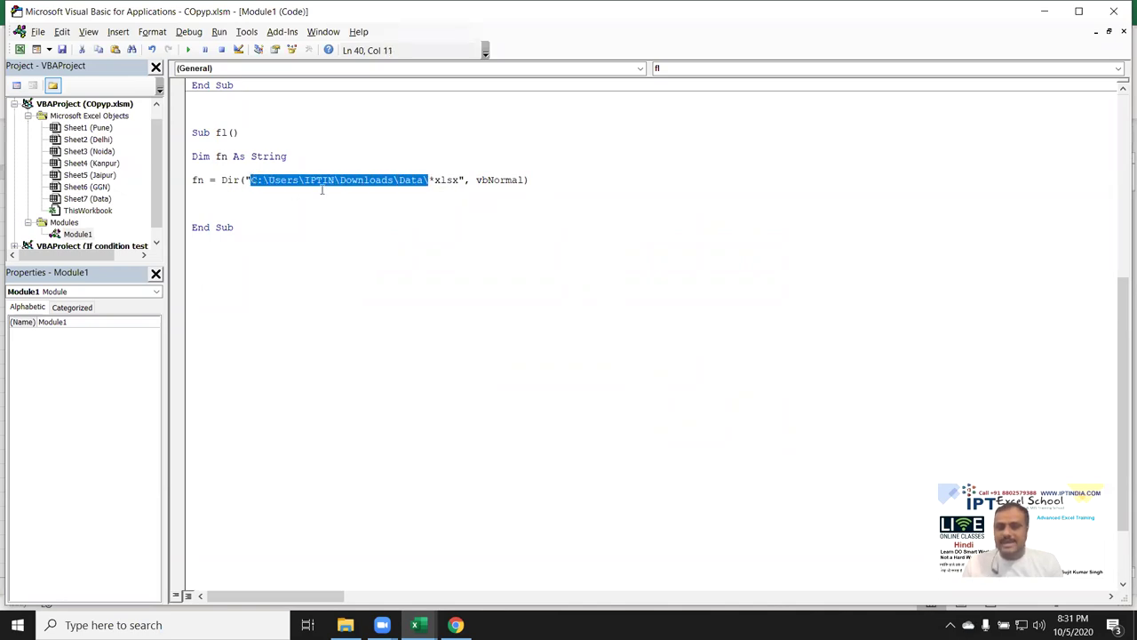
{"action": "left_click", "coordinate": [439, 181]}
{"action": "double_click", "coordinate": [452, 181]}
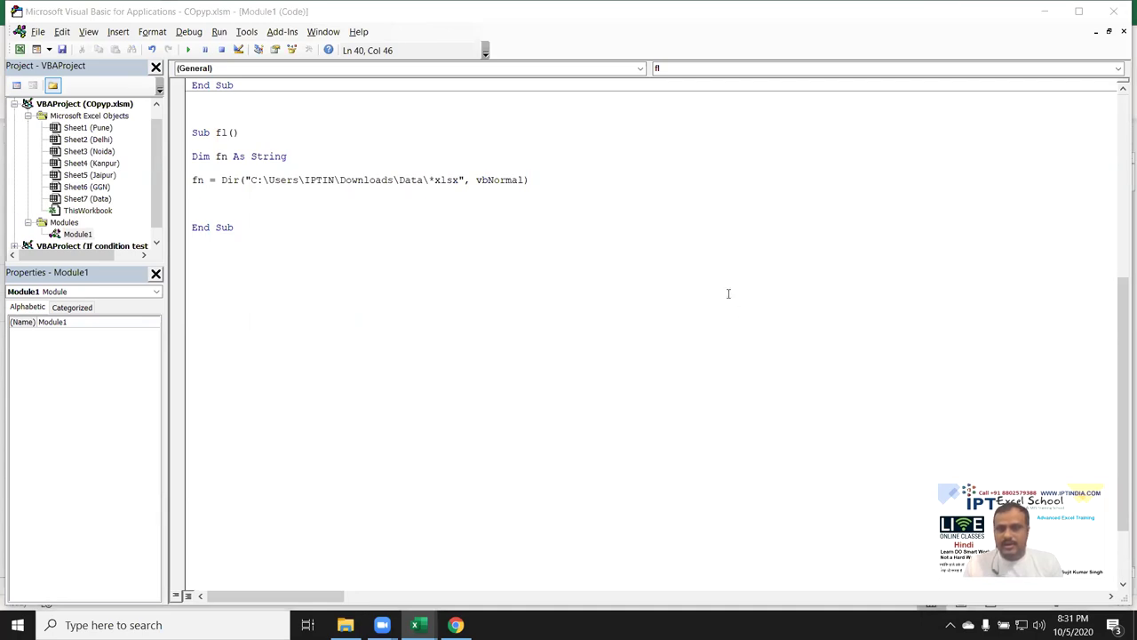
Add Range("a65000").End(xlUp).Offset(1,0).Value = fn to write the file name below column A.
{"action": "left_click", "coordinate": [358, 206]}
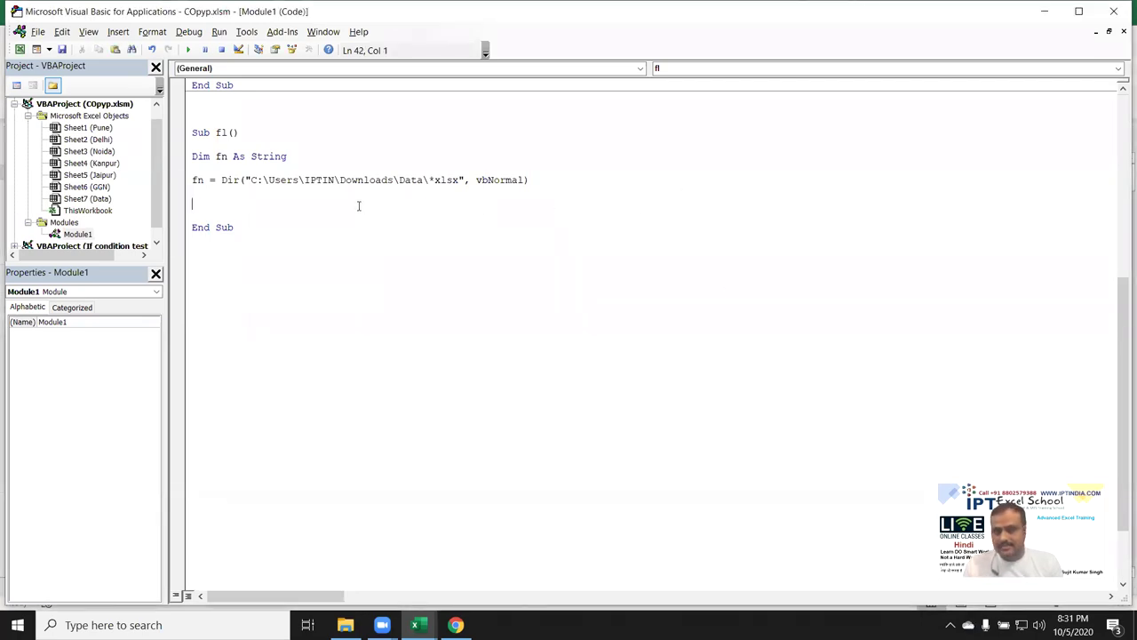
{"action": "key", "text": "Return"}
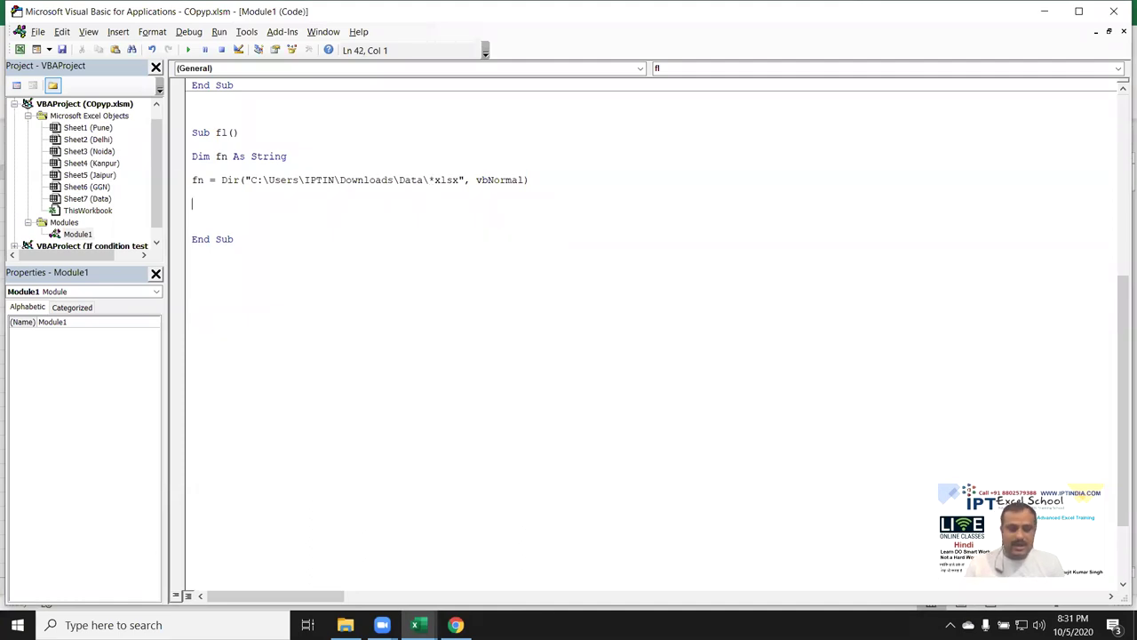
{"action": "type", "text": "msg"}
{"action": "key", "text": "BackSpace"}
{"action": "key", "text": "BackSpace"}
{"action": "type", "text": "range("}
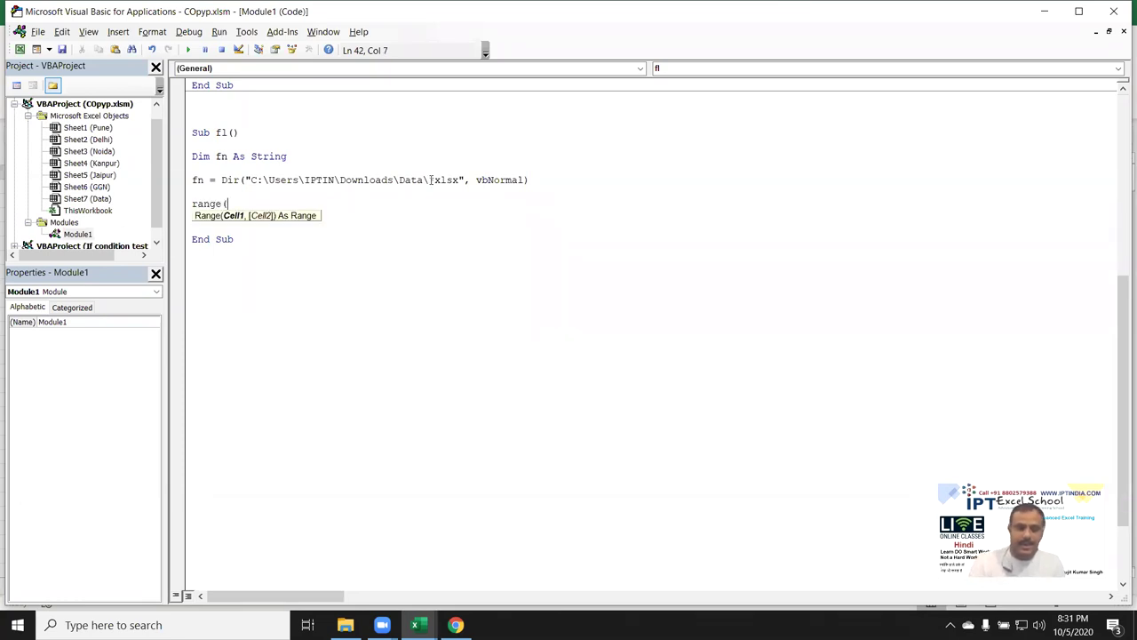
{"action": "type", "text": "\"a65000\")"}
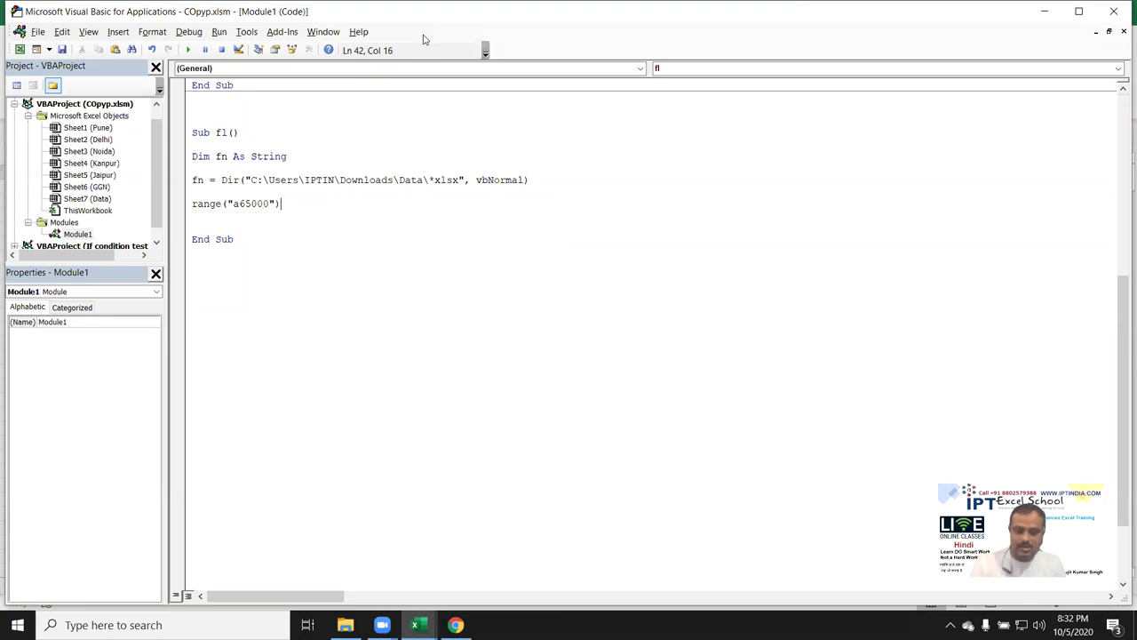
{"action": "type", "text": ".End"}
{"action": "key", "text": "Escape"}
{"action": "type", "text": "("}
{"action": "key", "text": "Down"}
{"action": "key", "text": "Down"}
{"action": "key", "text": "Down"}
{"action": "key", "text": "Down"}
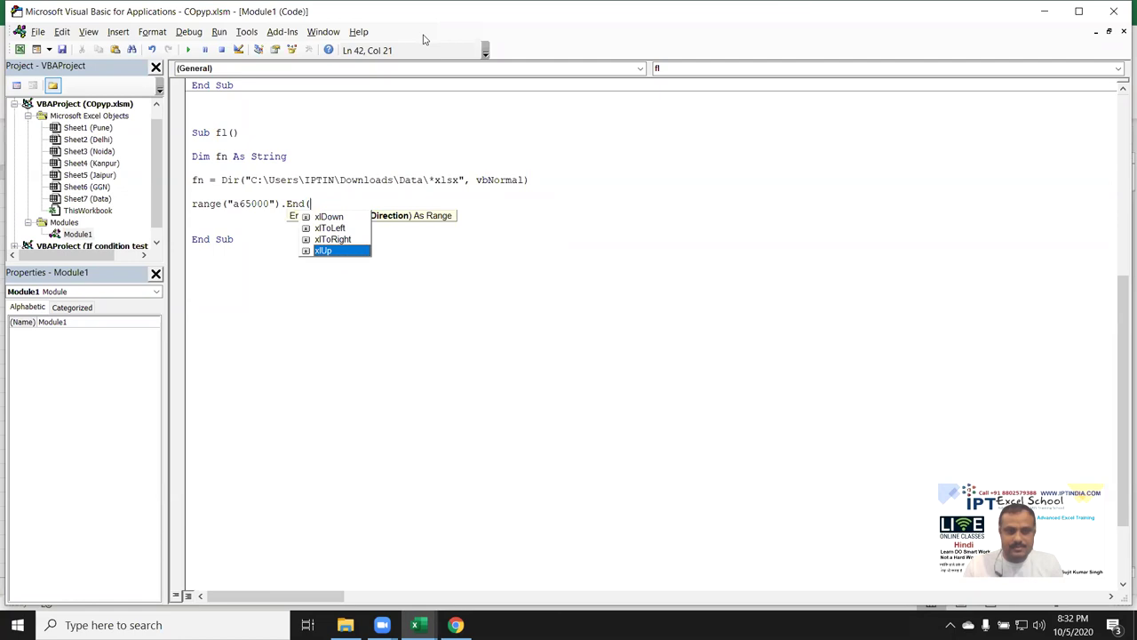
{"action": "key", "text": "Tab"}
{"action": "type", "text": ")"}
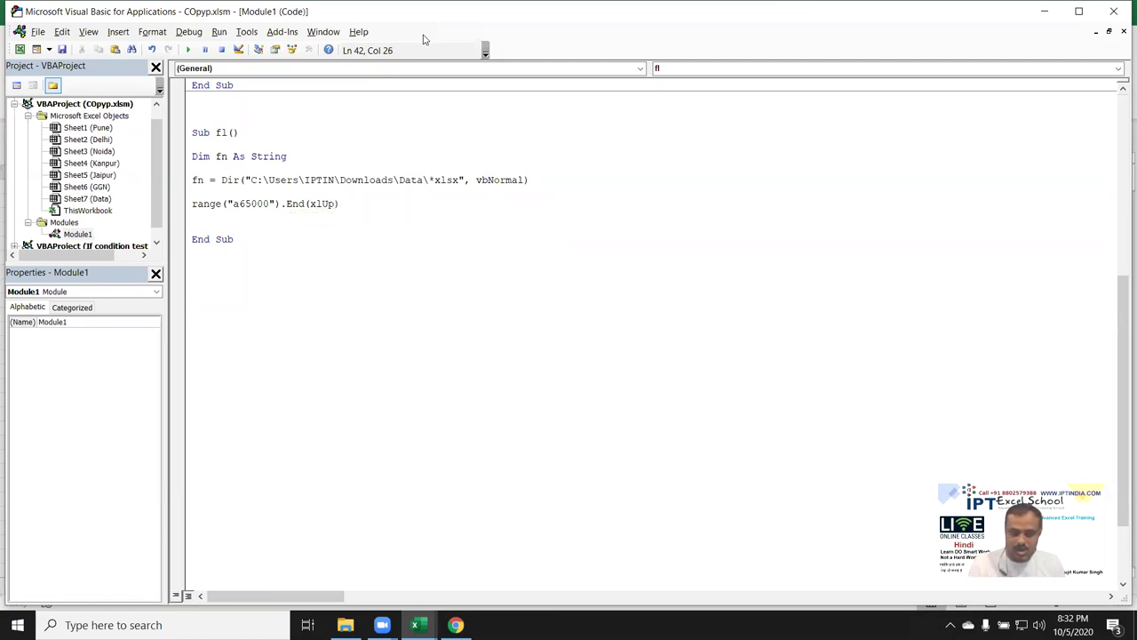
{"action": "type", "text": ".of"}
{"action": "key", "text": "Tab"}
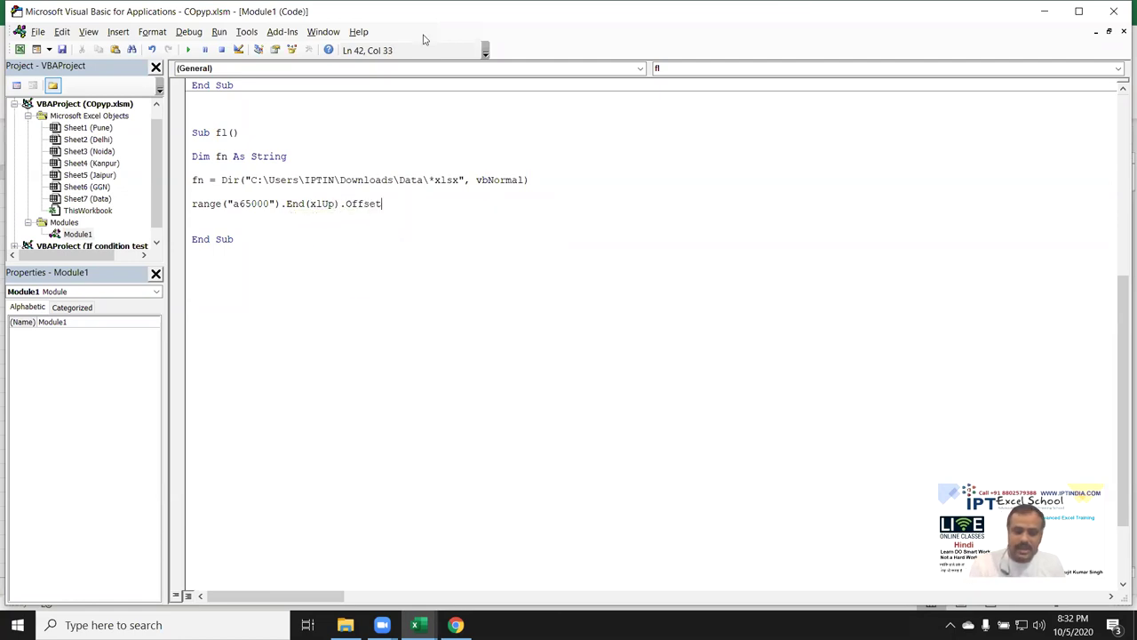
{"action": "type", "text": "(1,0"}
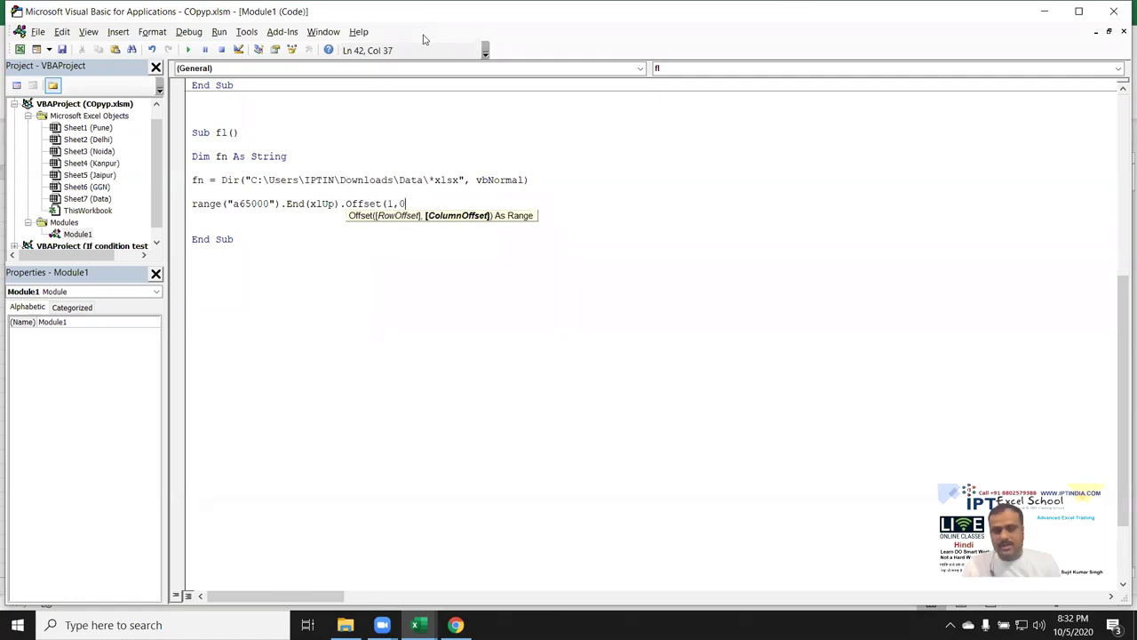
{"action": "type", "text": ").v"}
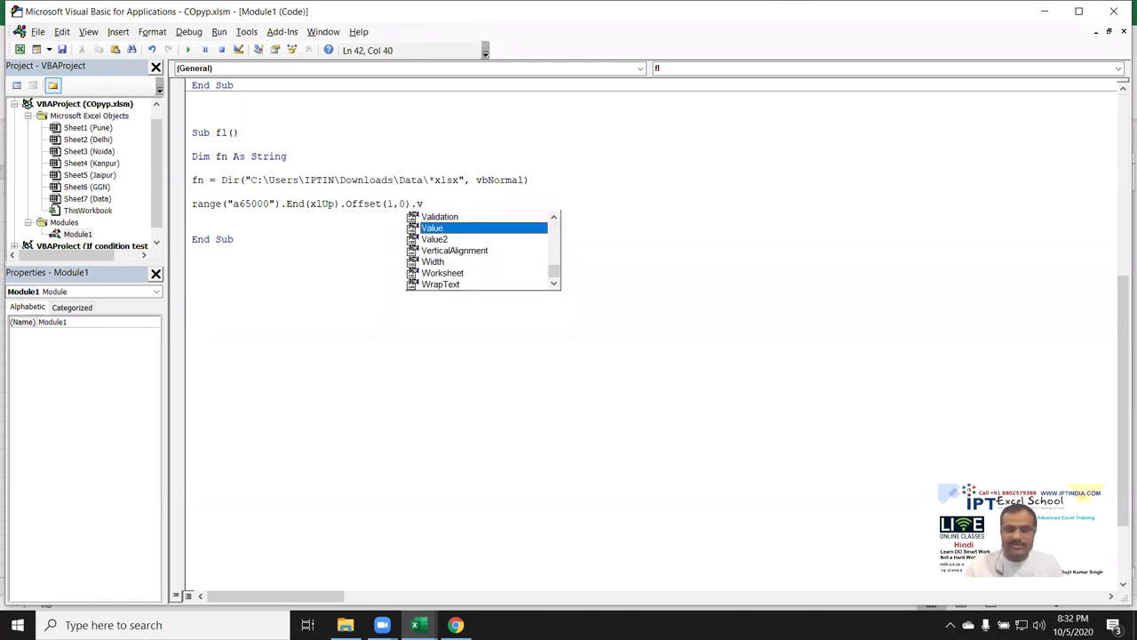
{"action": "key", "text": "Tab"}
{"action": "type", "text": "=fn"}
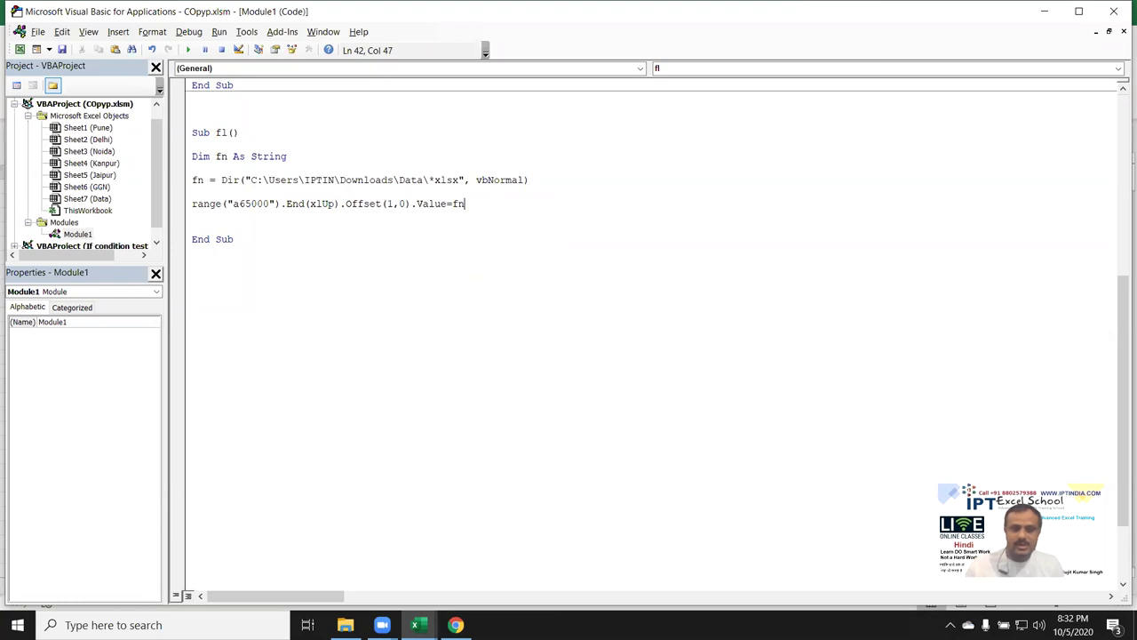
{"action": "key", "text": "Return"}
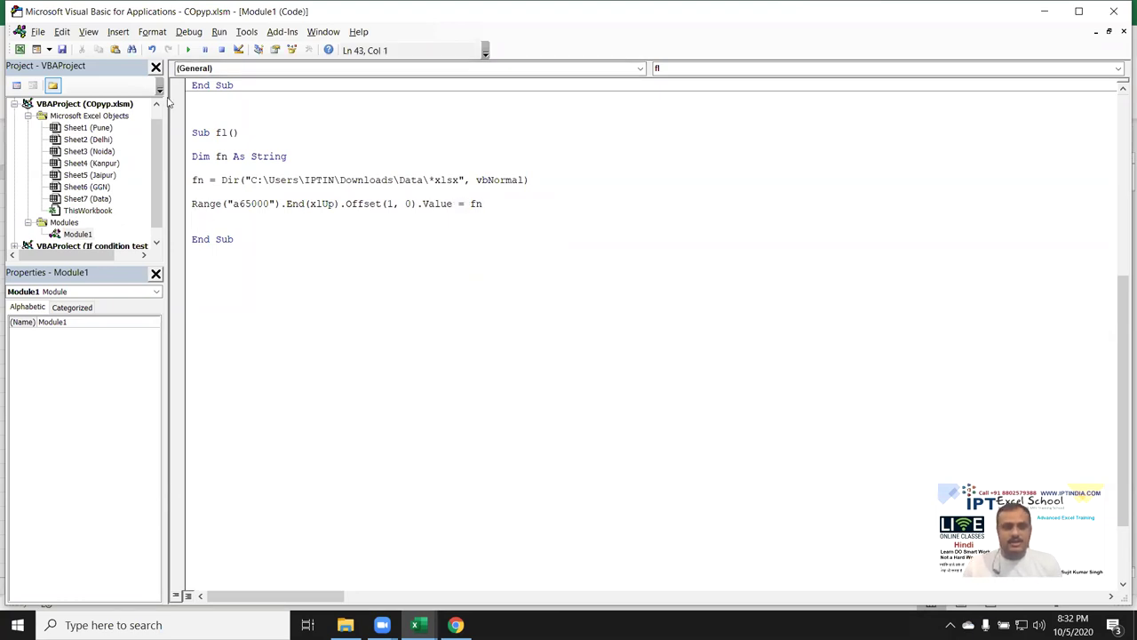
Run the fl macro and check the workbook for 1.xlsx in A2.
{"action": "left_click", "coordinate": [188, 49]}
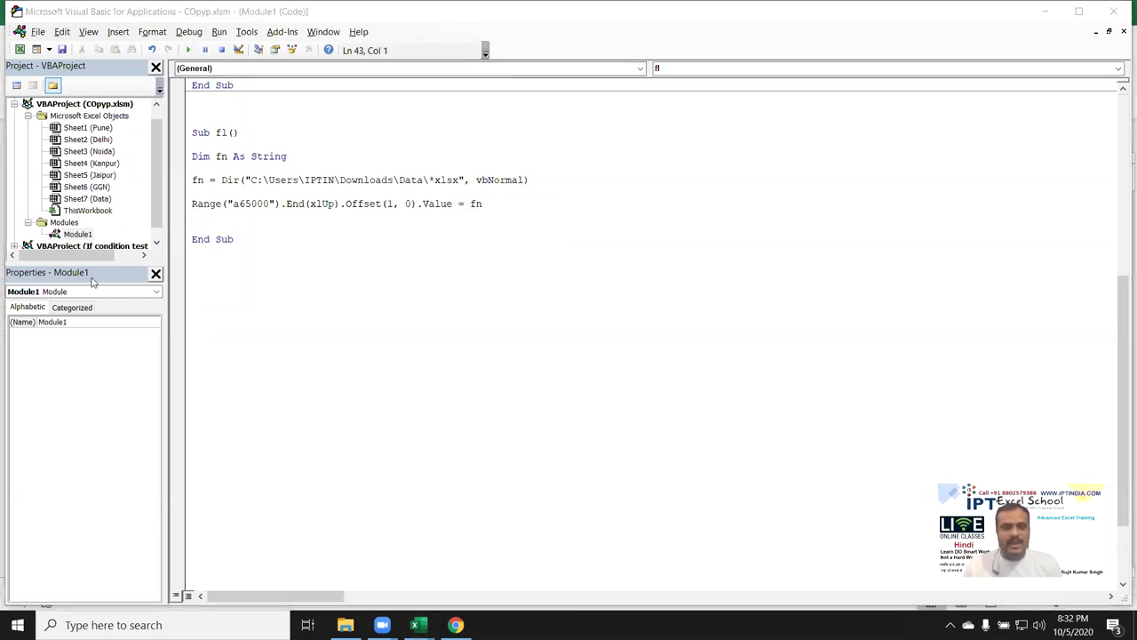
{"action": "key", "text": "alt+Tab"}
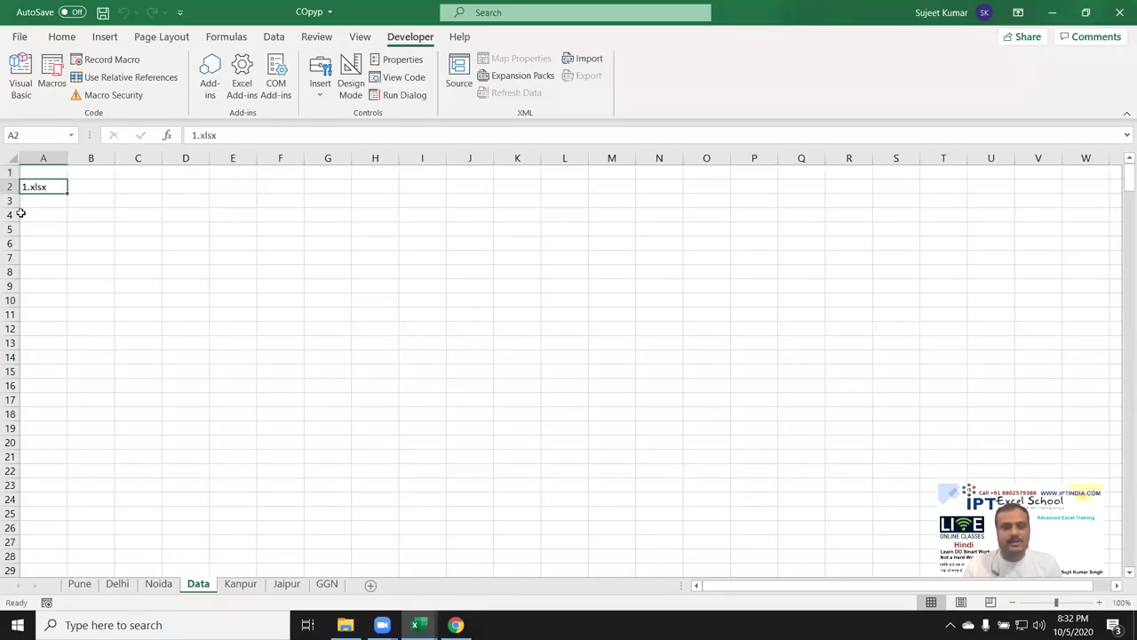
{"action": "key", "text": "alt+Tab"}
{"action": "key", "text": "alt+Tab"}
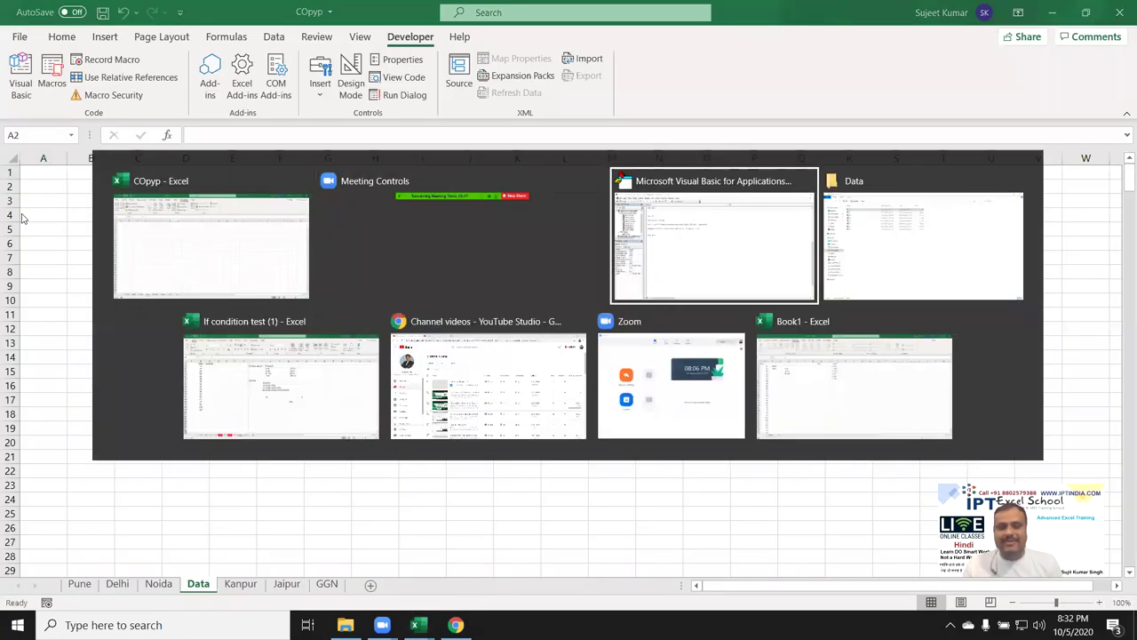
Add an fn = Dir() line below the Range statement and copy the Range line beneath it.
{"action": "key", "text": "Return"}
{"action": "key", "text": "Up"}
{"action": "key", "text": "Up"}
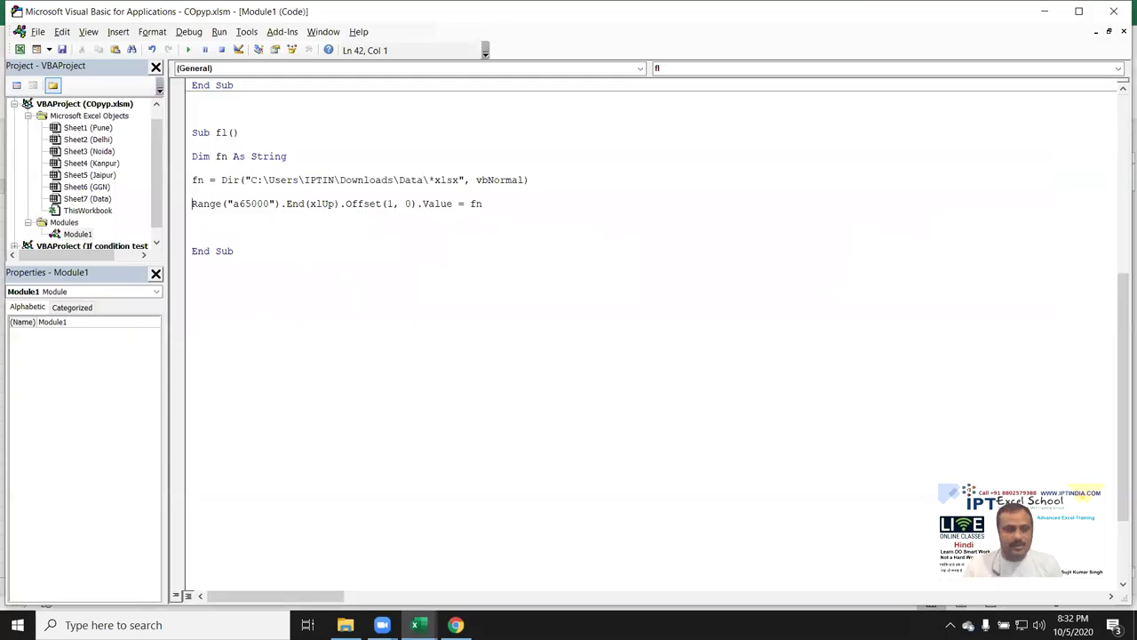
{"action": "key", "text": "Up"}
{"action": "key", "text": "Up"}
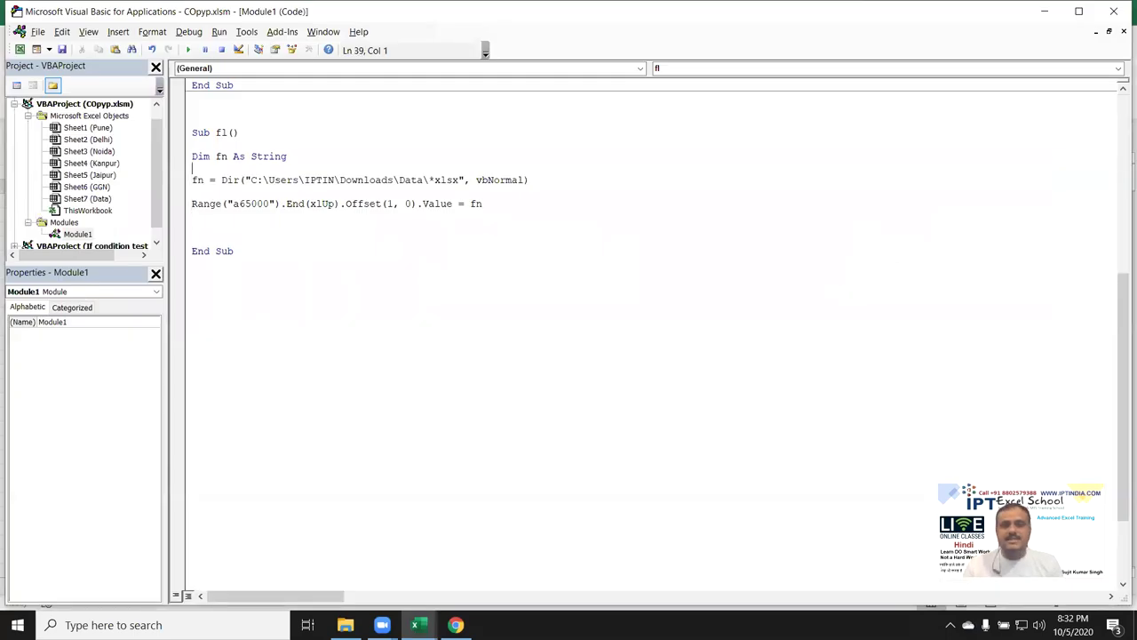
{"action": "key", "text": "shift+Down"}
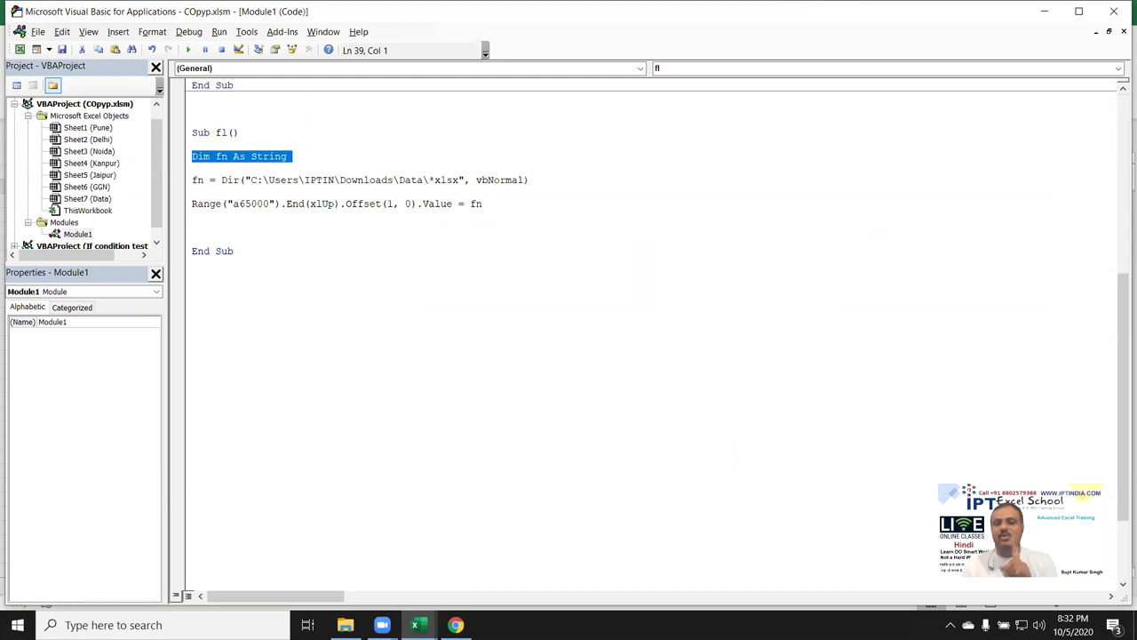
{"action": "key", "text": "Down"}
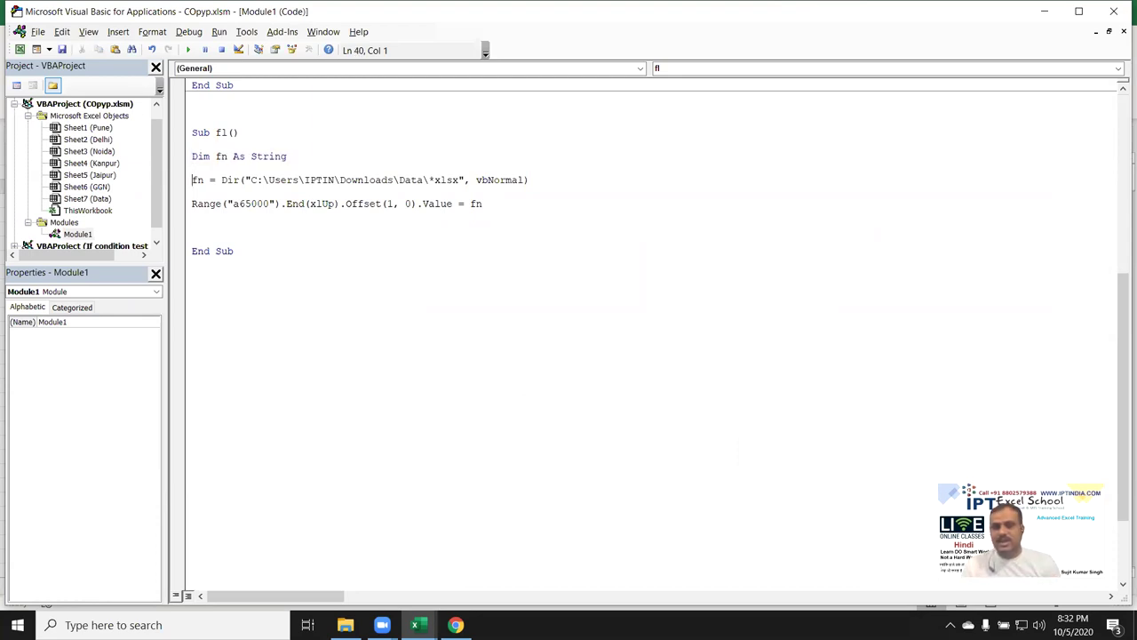
{"action": "key", "text": "Down"}
{"action": "type", "text": "fn=dir()"}
{"action": "key", "text": "Return"}
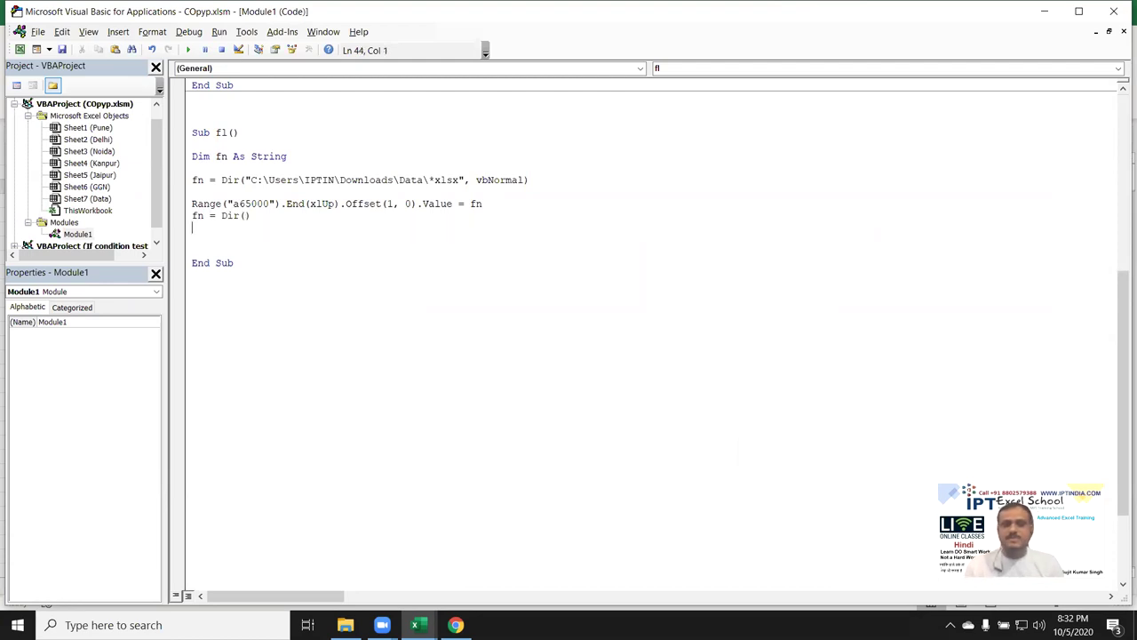
{"action": "key", "text": "Up"}
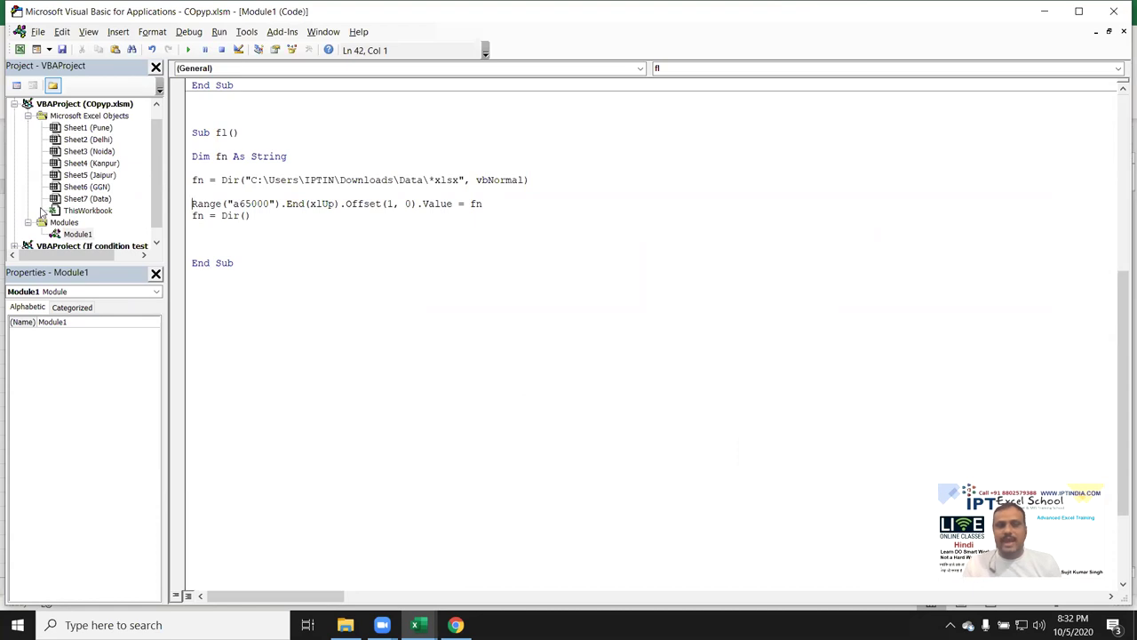
{"action": "key", "text": "shift+Up"}
{"action": "key", "text": "ctrl+c"}
{"action": "key", "text": "Down"}
{"action": "key", "text": "Down"}
{"action": "key", "text": "ctrl+v"}
Duplicate the fn = Dir() and Range pair once more and run the fl macro.
{"action": "key", "text": "shift+Down"}
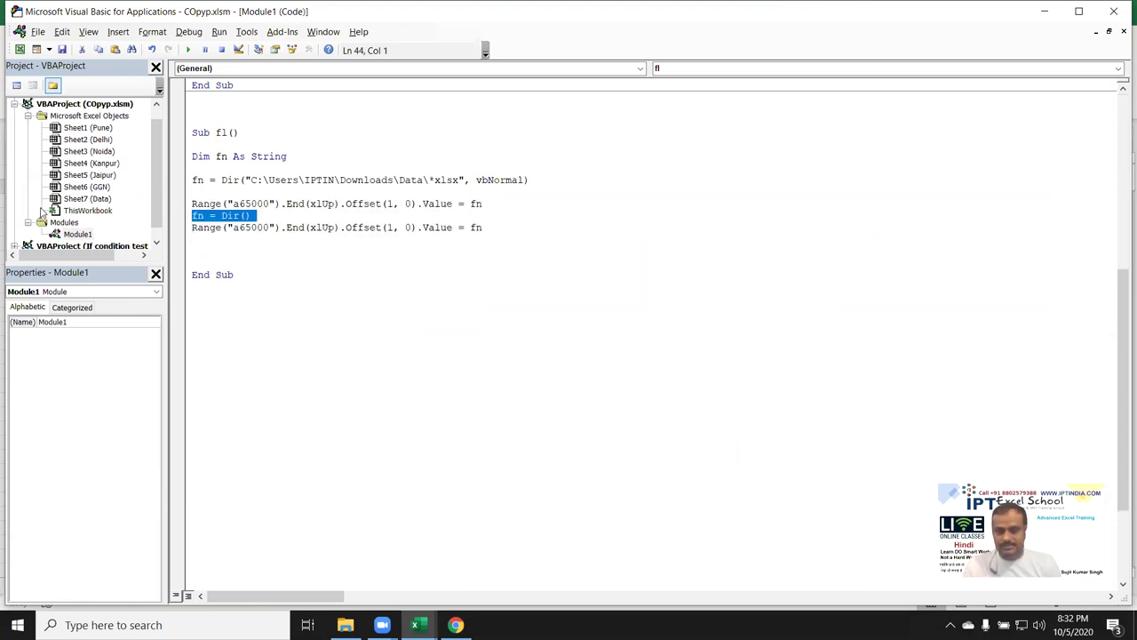
{"action": "key", "text": "shift+Down"}
{"action": "key", "text": "ctrl+c"}
{"action": "key", "text": "Right"}
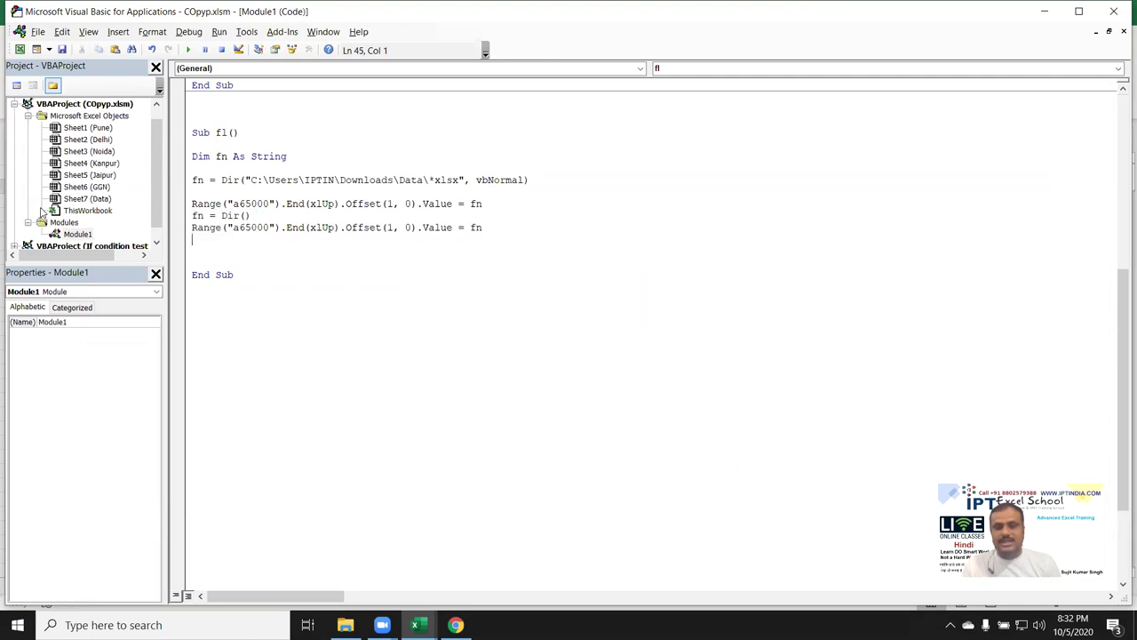
{"action": "key", "text": "ctrl+v"}
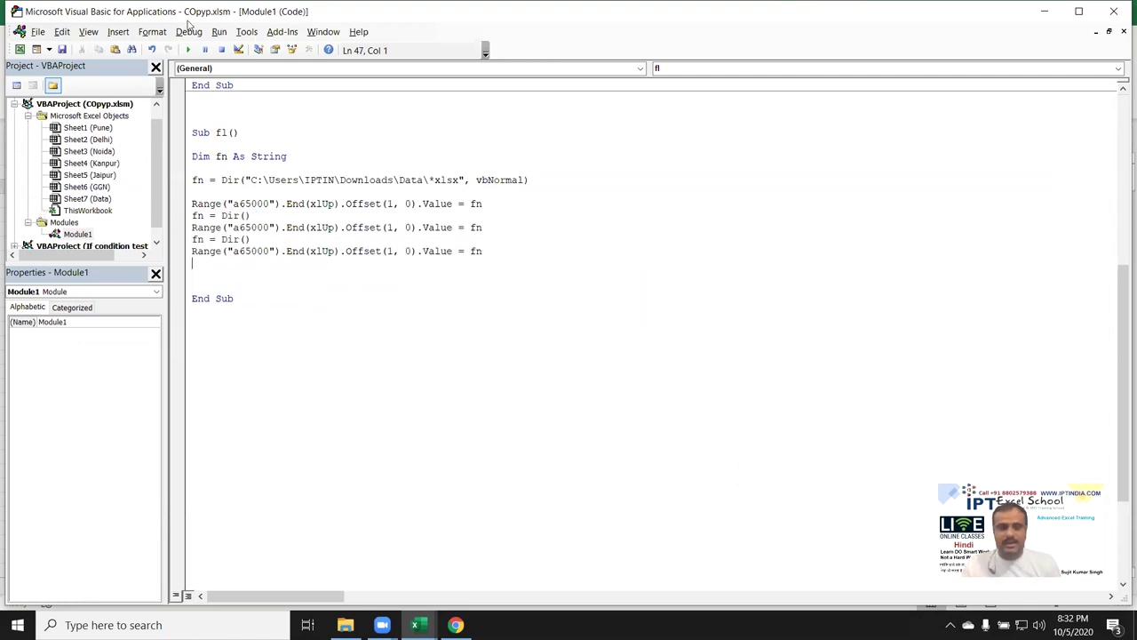
{"action": "left_click", "coordinate": [189, 51]}
Clear the three listed file names from A2:A4 of the Data sheet.
{"action": "key", "text": "alt+F11"}
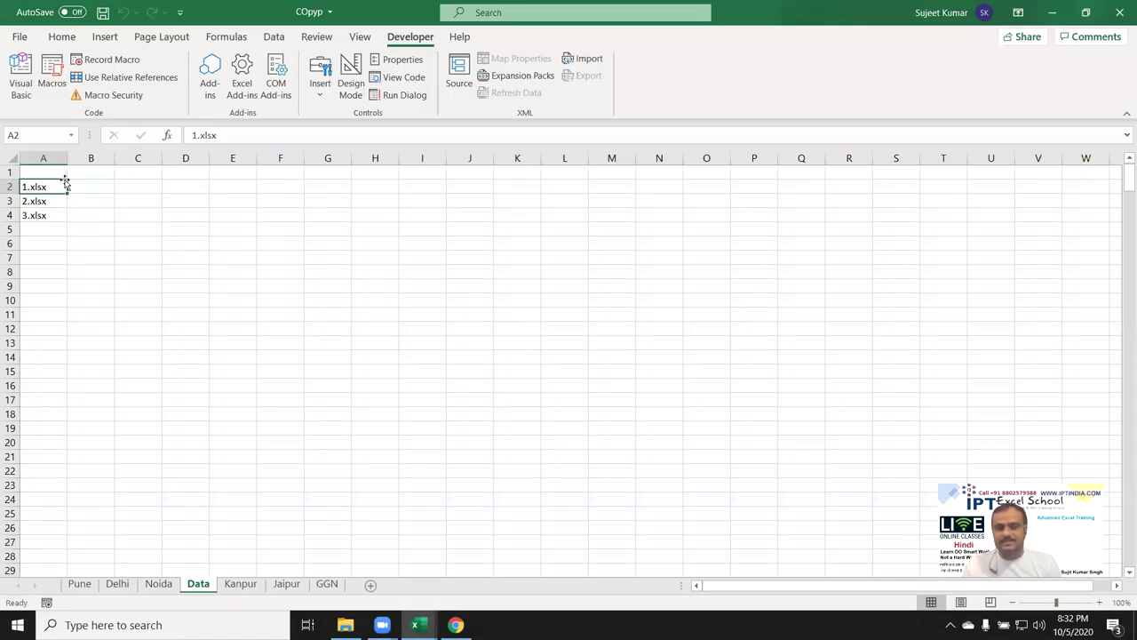
{"action": "left_click_drag", "start_coordinate": [49, 188], "coordinate": [49, 214]}
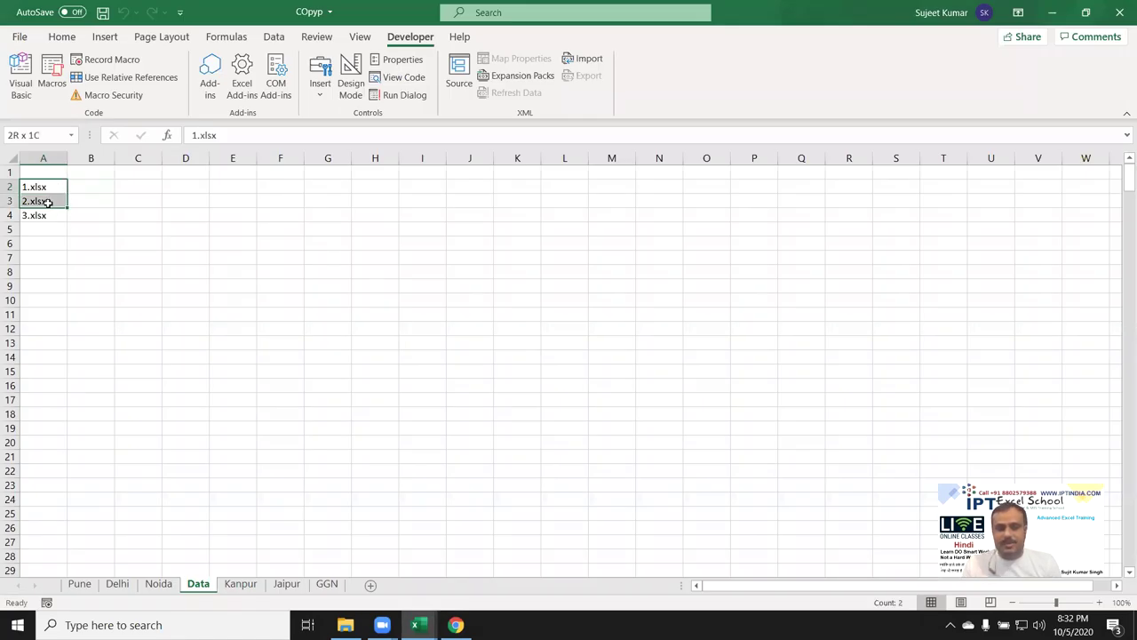
{"action": "key", "text": "Delete"}
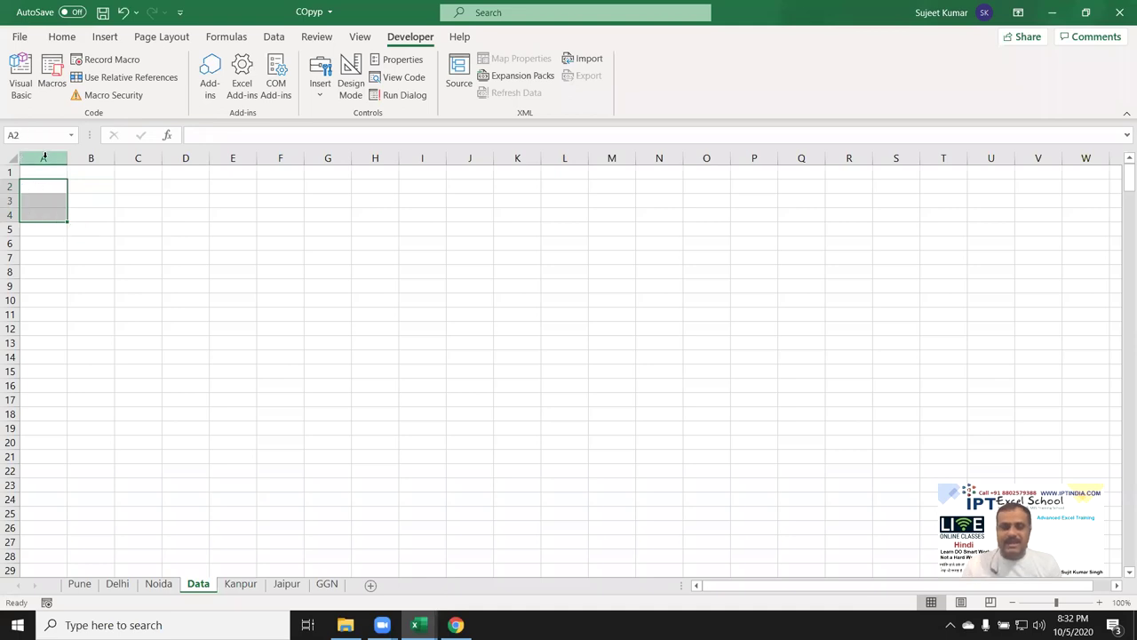
Delete the duplicated Range and Dir() lines from the fl macro.
{"action": "key", "text": "alt+F11"}
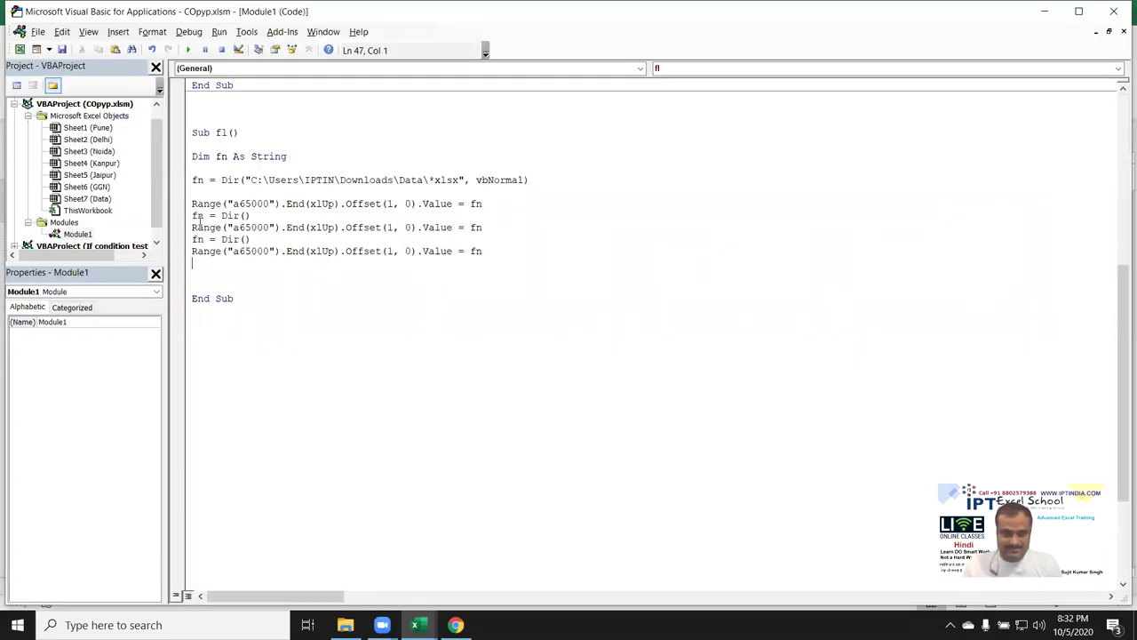
{"action": "left_click_drag", "start_coordinate": [192, 216], "coordinate": [208, 267]}
{"action": "left_click", "coordinate": [192, 239]}
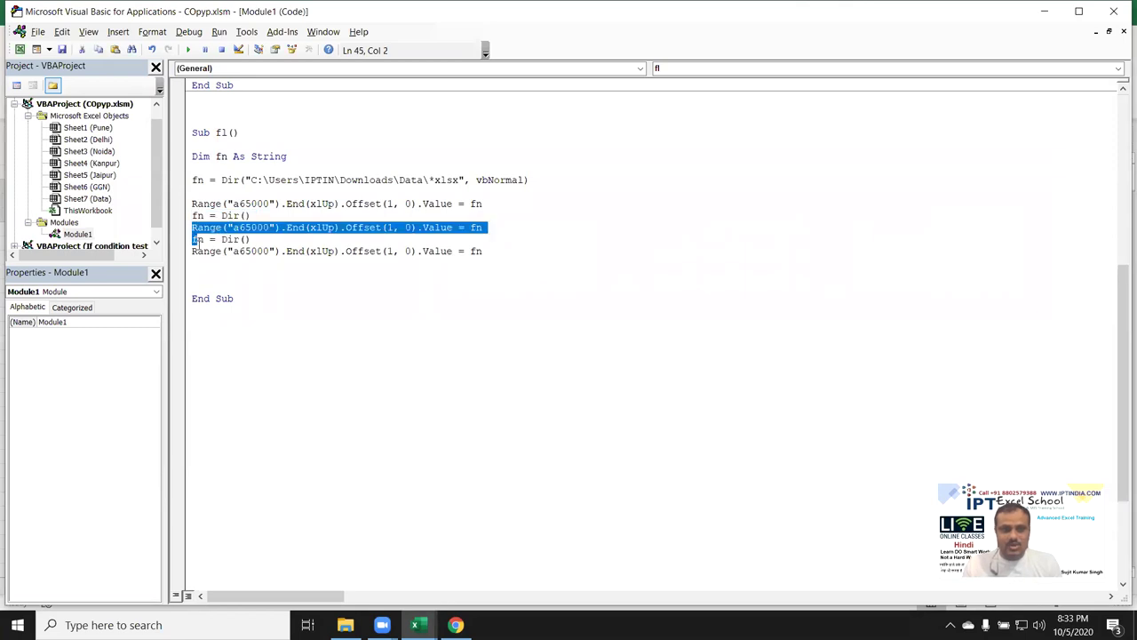
{"action": "key", "text": "Delete"}
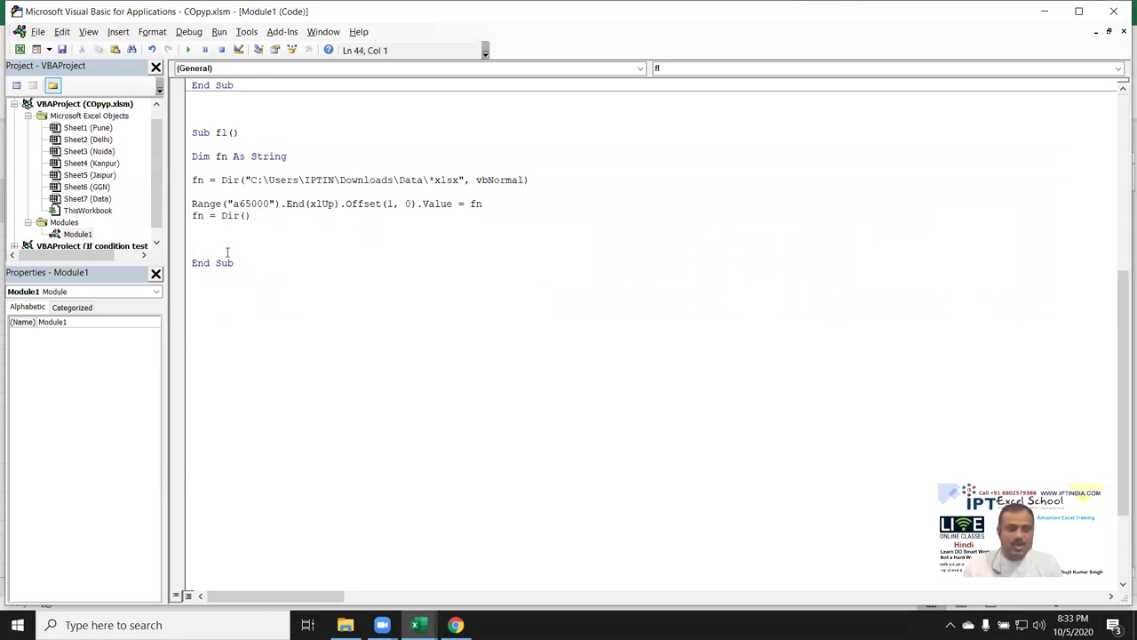
{"action": "key", "text": "alt+F11"}
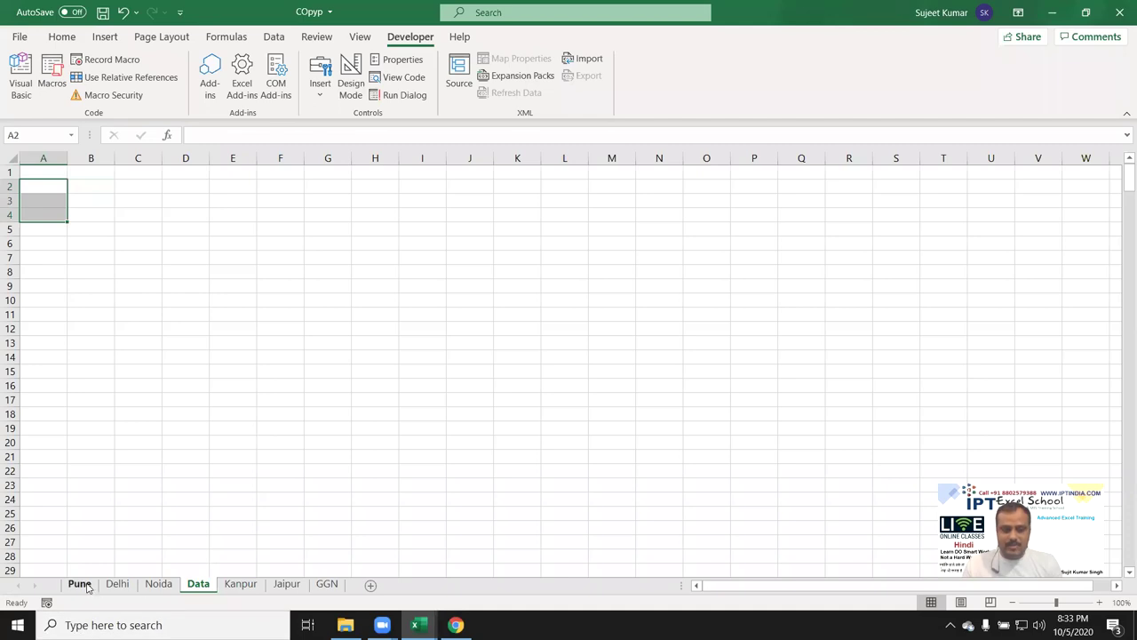
Note For in J3, with I=1 to 100 in K4 and Each in K5.
{"action": "left_click", "coordinate": [459, 203]}
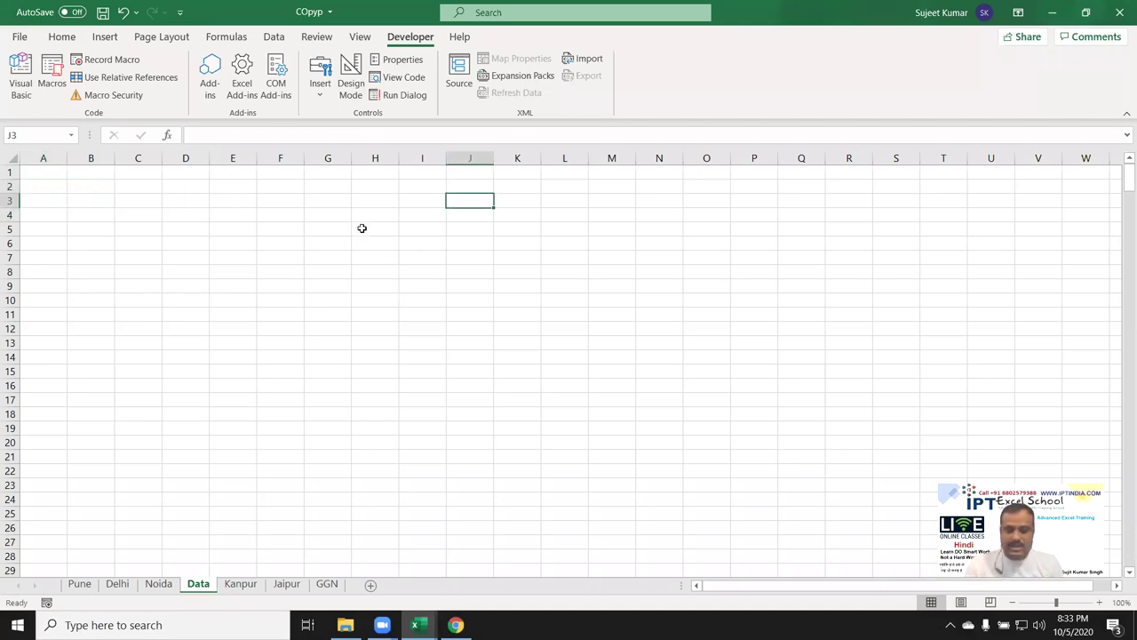
{"action": "type", "text": "For"}
{"action": "key", "text": "Return"}
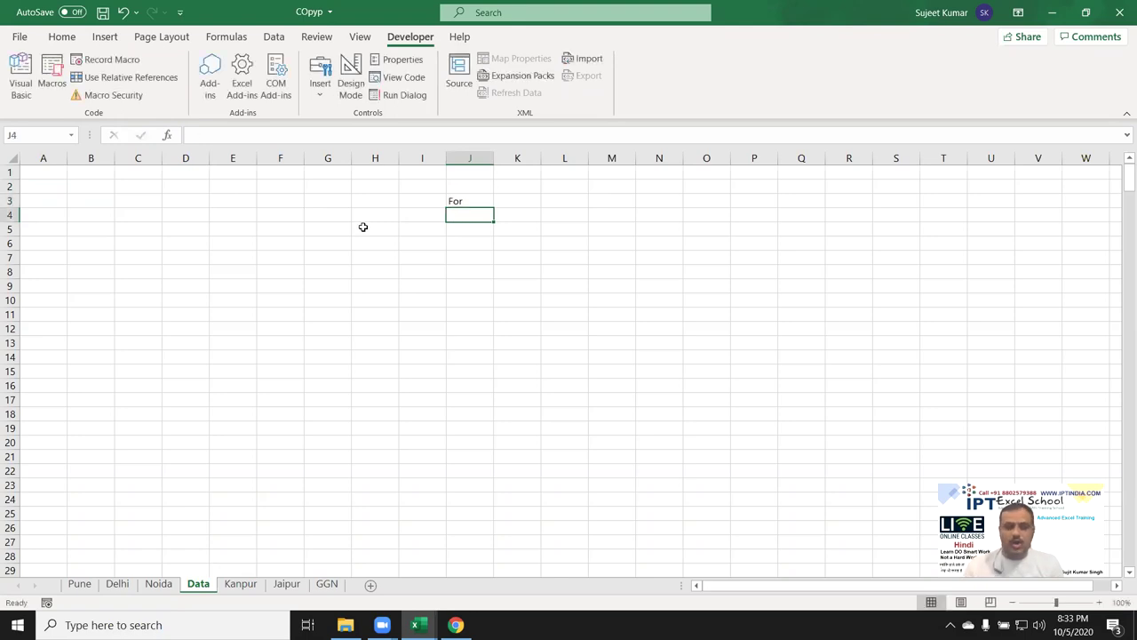
{"action": "key", "text": "Right"}
{"action": "type", "text": "I=1 to 100"}
{"action": "key", "text": "Return"}
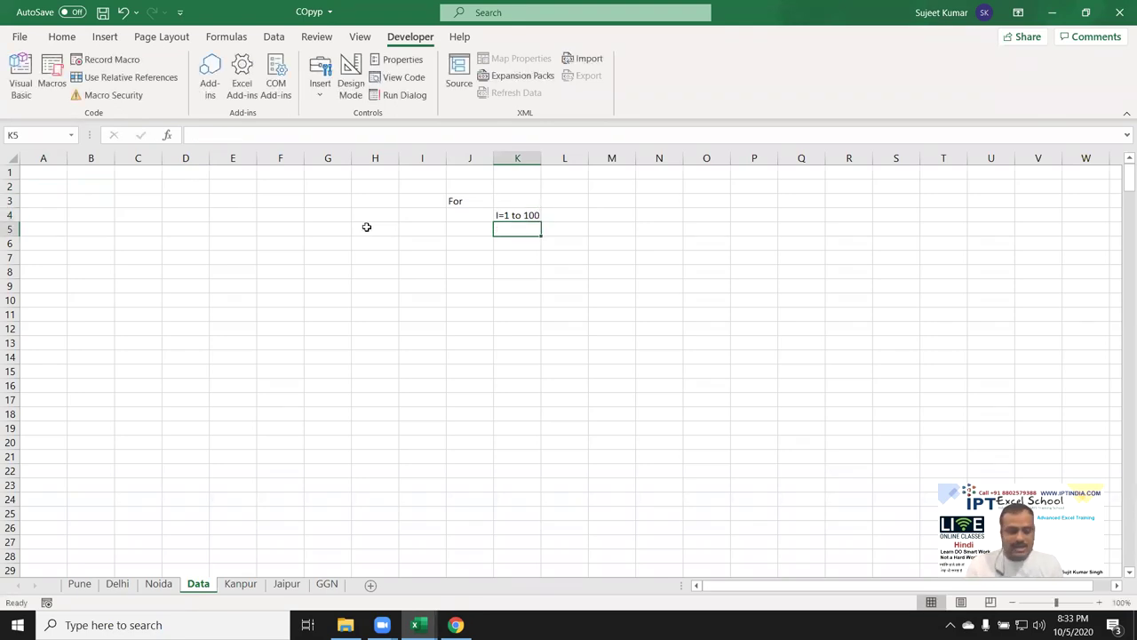
{"action": "type", "text": "Each"}
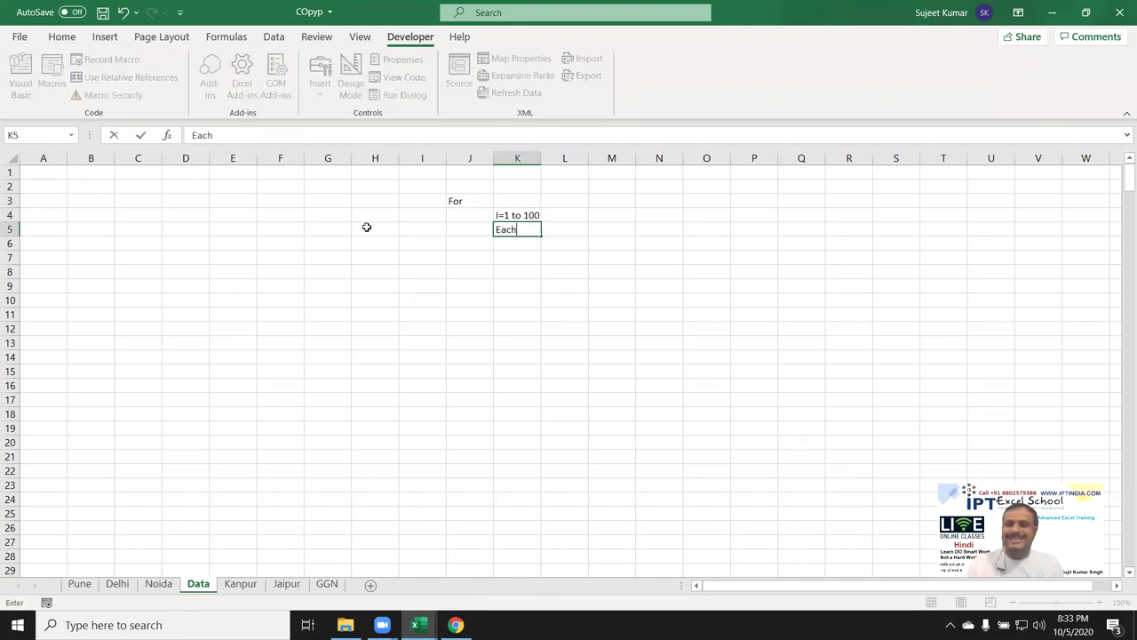
{"action": "left_click", "coordinate": [460, 257]}
Note DO in J7, with While in K8 and Until in K9.
{"action": "type", "text": "DO"}
{"action": "key", "text": "Return"}
{"action": "key", "text": "Right"}
{"action": "type", "text": "While"}
{"action": "key", "text": "Return"}
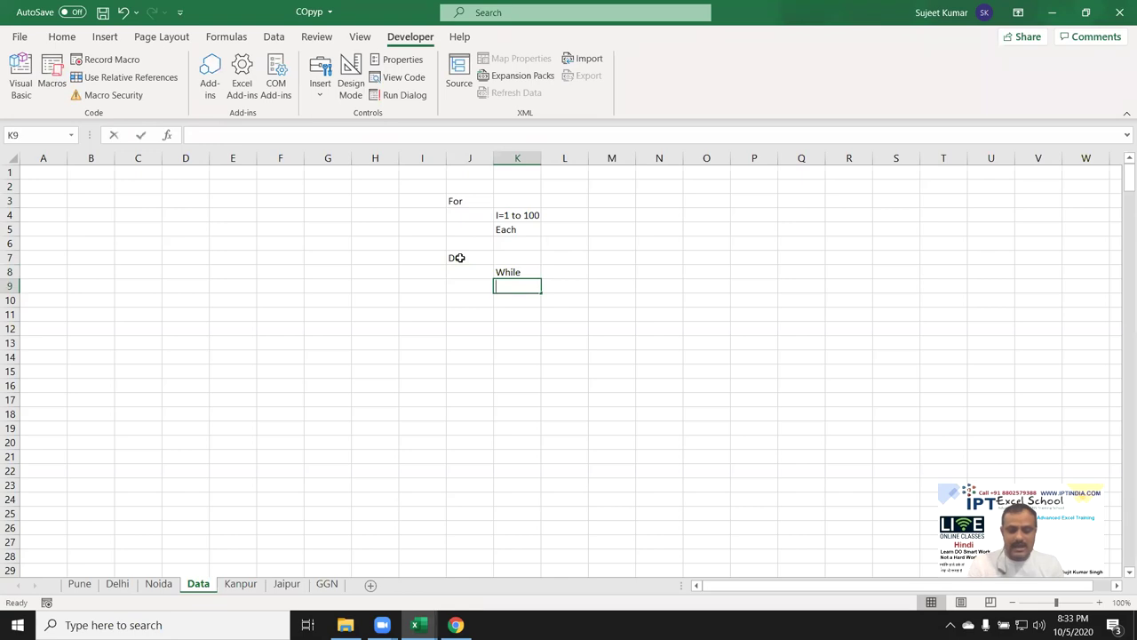
{"action": "type", "text": "Unti"}
{"action": "key", "text": "Return"}
{"action": "key", "text": "Up"}
{"action": "key", "text": "Up"}
{"action": "key", "text": "Up"}
{"action": "key", "text": "Up"}
{"action": "key", "text": "Up"}
{"action": "key", "text": "Up"}
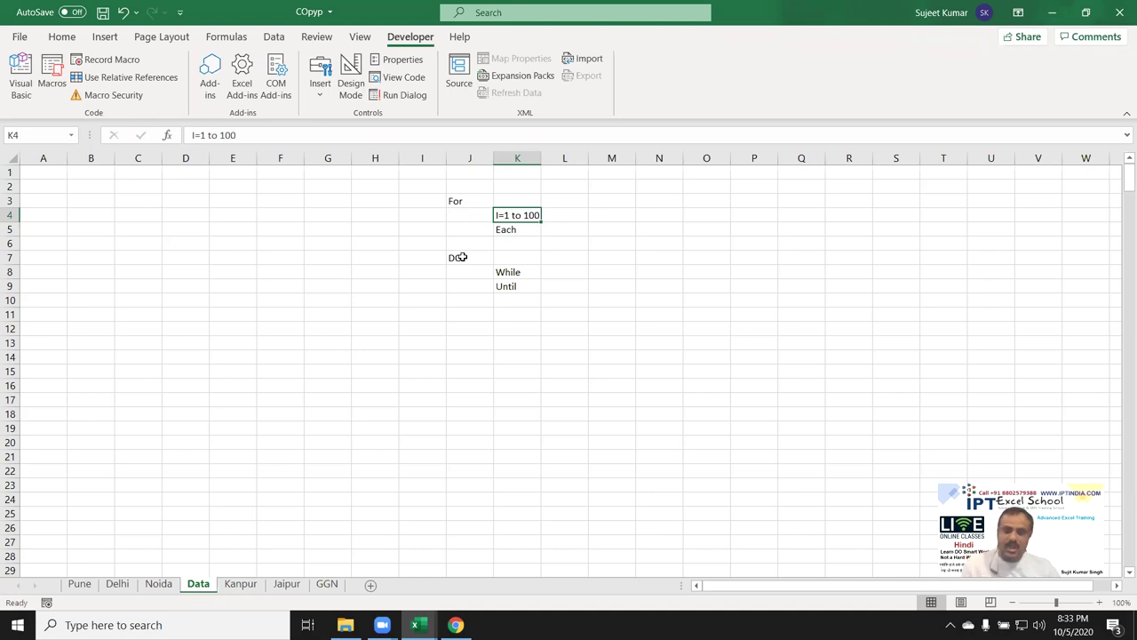
{"action": "key", "text": "Down"}
{"action": "key", "text": "Down"}
{"action": "key", "text": "Down"}
{"action": "key", "text": "Down"}
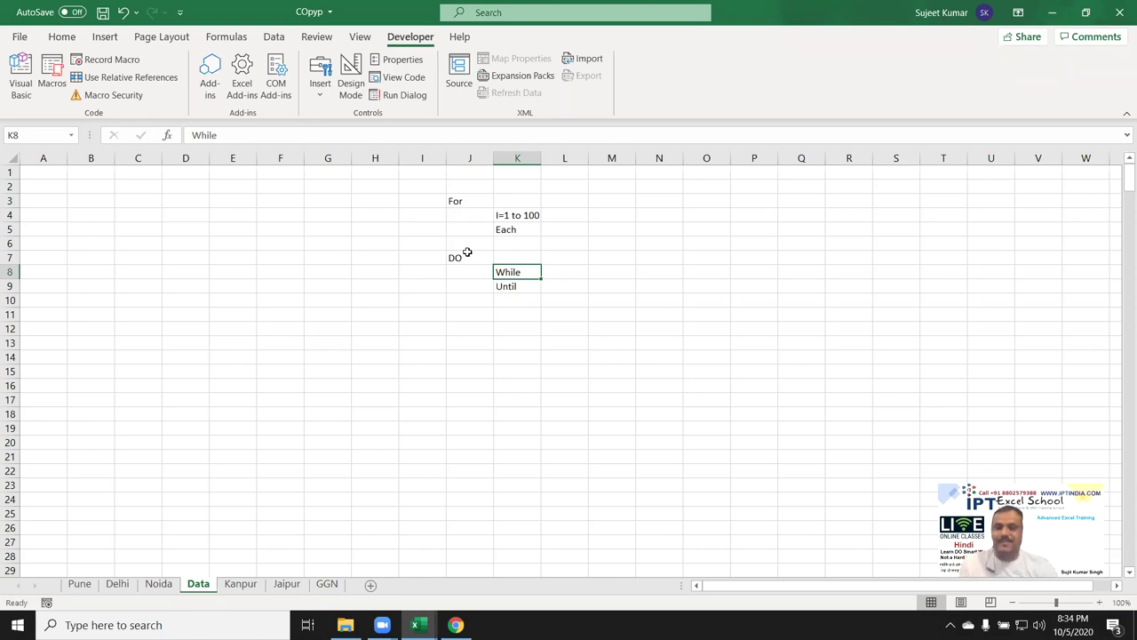
Wrap the Range and fn = Dir() lines in a Do While fn <> "" ... Loop block.
{"action": "key", "text": "alt+F11"}
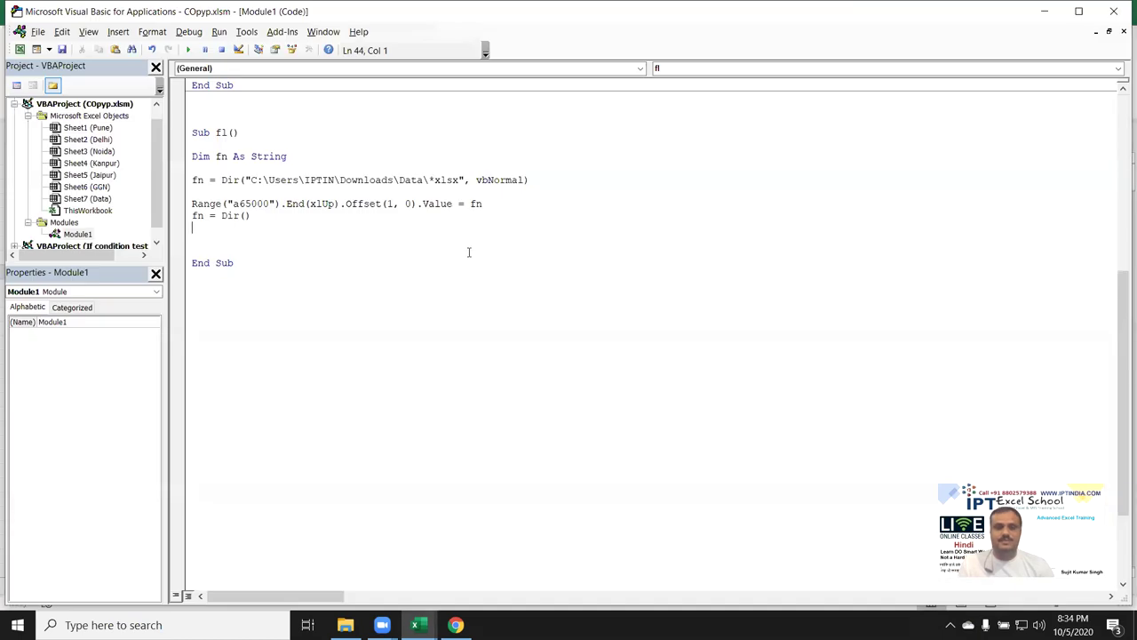
{"action": "left_click", "coordinate": [192, 192]}
{"action": "key", "text": "Return"}
{"action": "left_click", "coordinate": [192, 203]}
{"action": "type", "text": "do "}
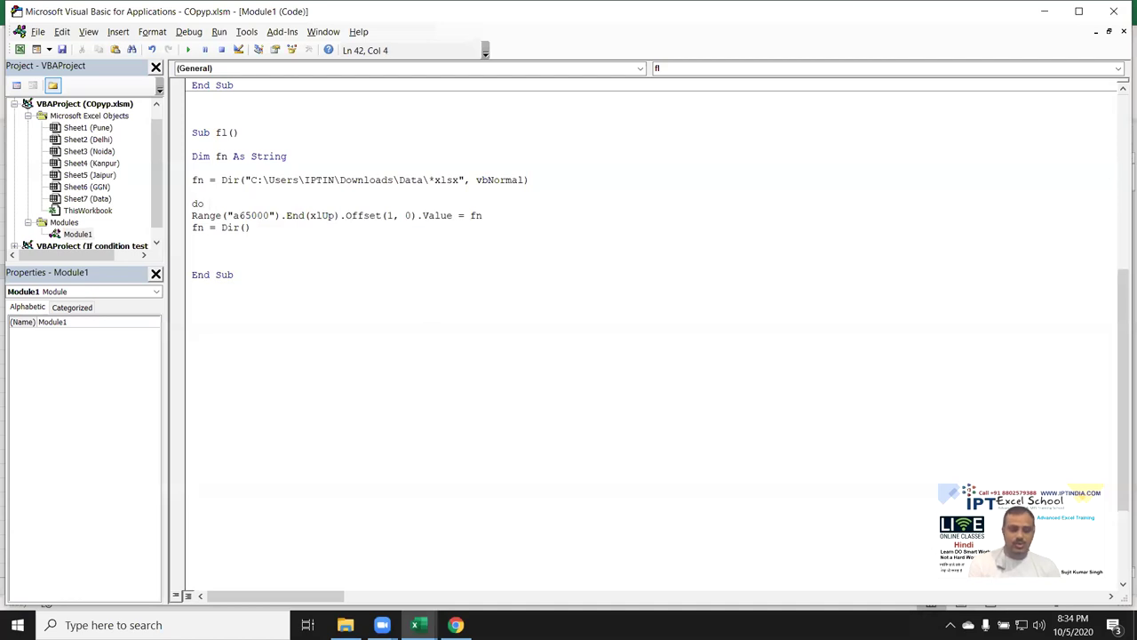
{"action": "type", "text": "while "}
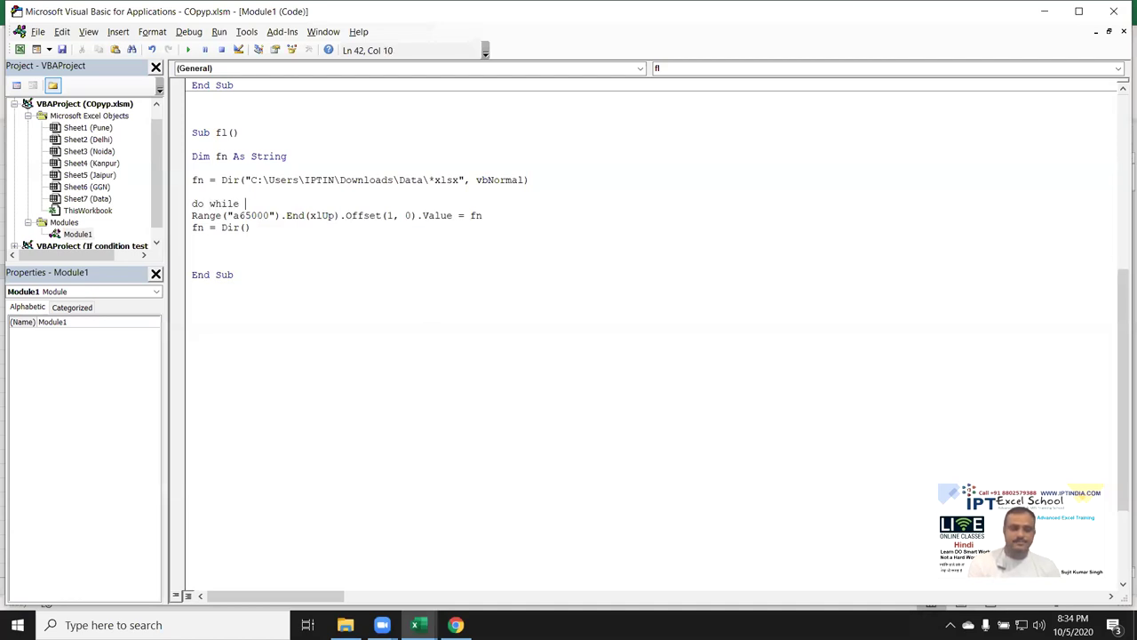
{"action": "type", "text": "fn <>\"\""}
{"action": "left_click", "coordinate": [252, 228]}
{"action": "key", "text": "Return"}
{"action": "type", "text": "loo"}
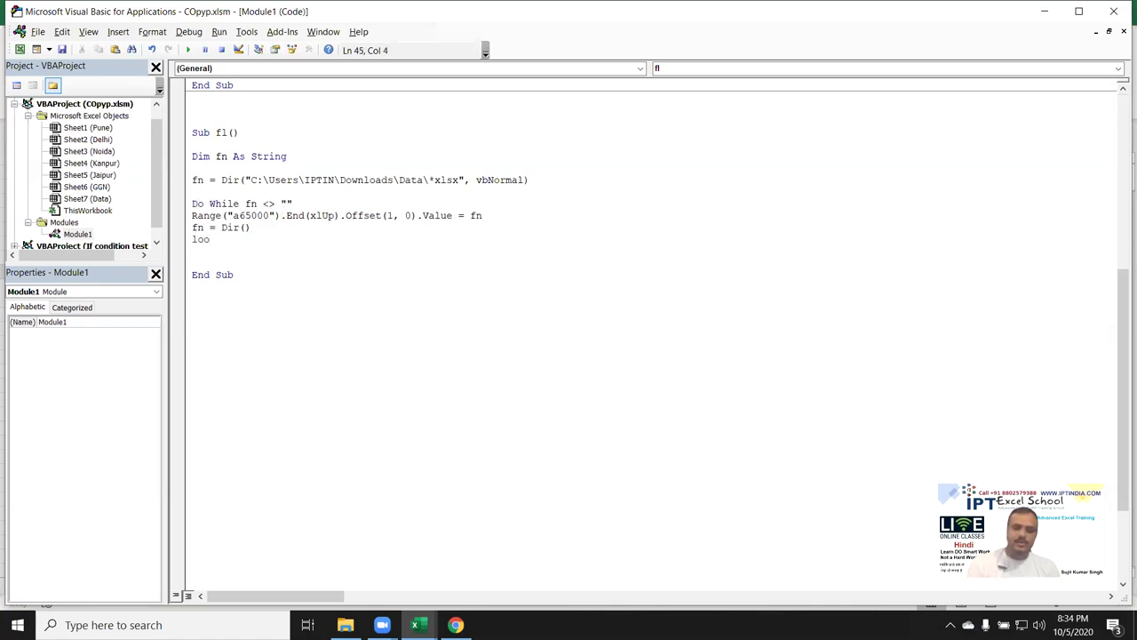
{"action": "type", "text": "p"}
{"action": "key", "text": "Up"}
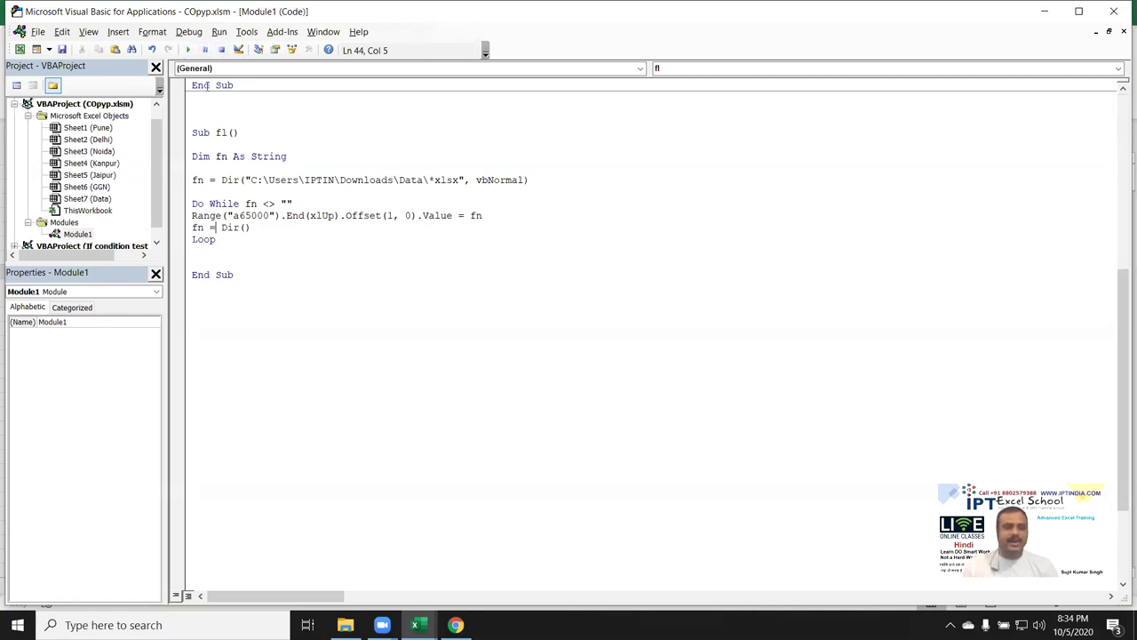
Empty A2:L11 on the Data sheet, then add blank lines above fn = Dir().
{"action": "key", "text": "alt+F11"}
{"action": "mouse_move", "coordinate": [60, 185]}
{"action": "left_mouse_down"}
{"action": "mouse_move", "coordinate": [51, 303]}
{"action": "mouse_move", "coordinate": [544, 314]}
{"action": "left_mouse_up"}
{"action": "key", "text": "Delete"}
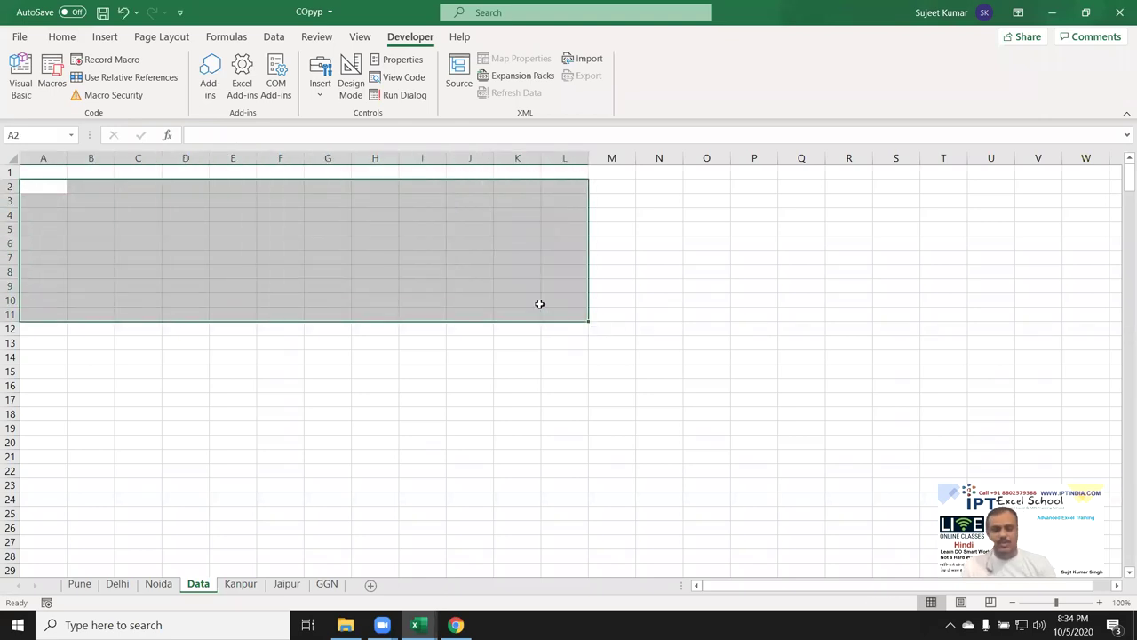
{"action": "key", "text": "alt+F11"}
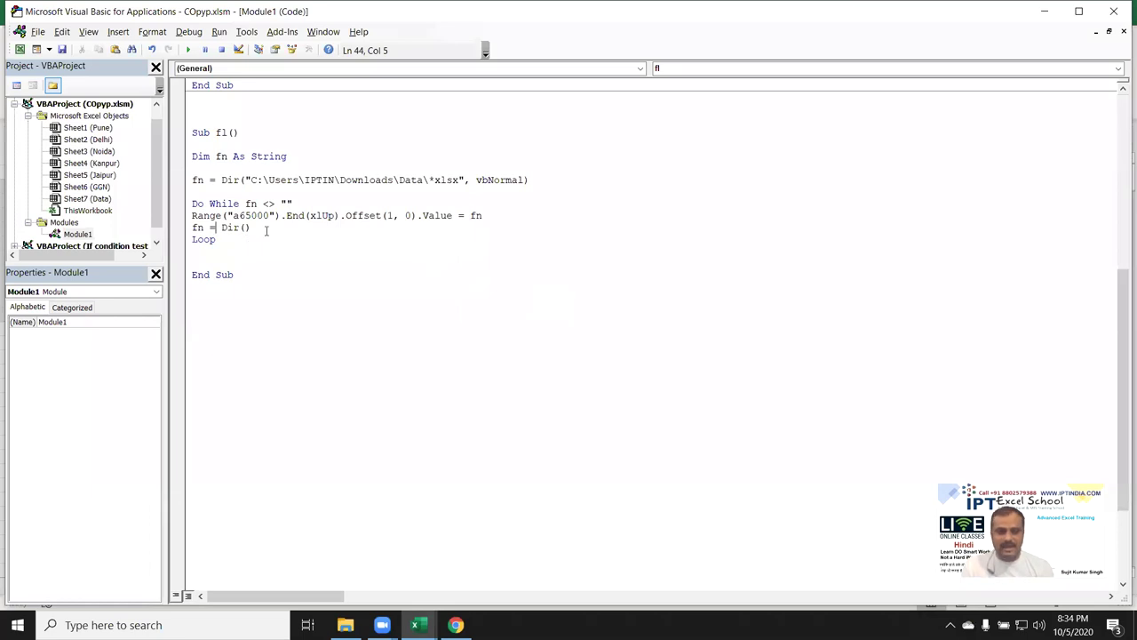
{"action": "left_click", "coordinate": [194, 231]}
{"action": "key", "text": "Return"}
{"action": "key", "text": "Return"}
{"action": "key", "text": "Return"}
{"action": "left_click", "coordinate": [194, 227]}
Remove the Range line and add Workbooks.Open with the folder path & fn in the loop.
{"action": "key", "text": "Up"}
{"action": "key", "text": "shift+Down"}
{"action": "key", "text": "Delete"}
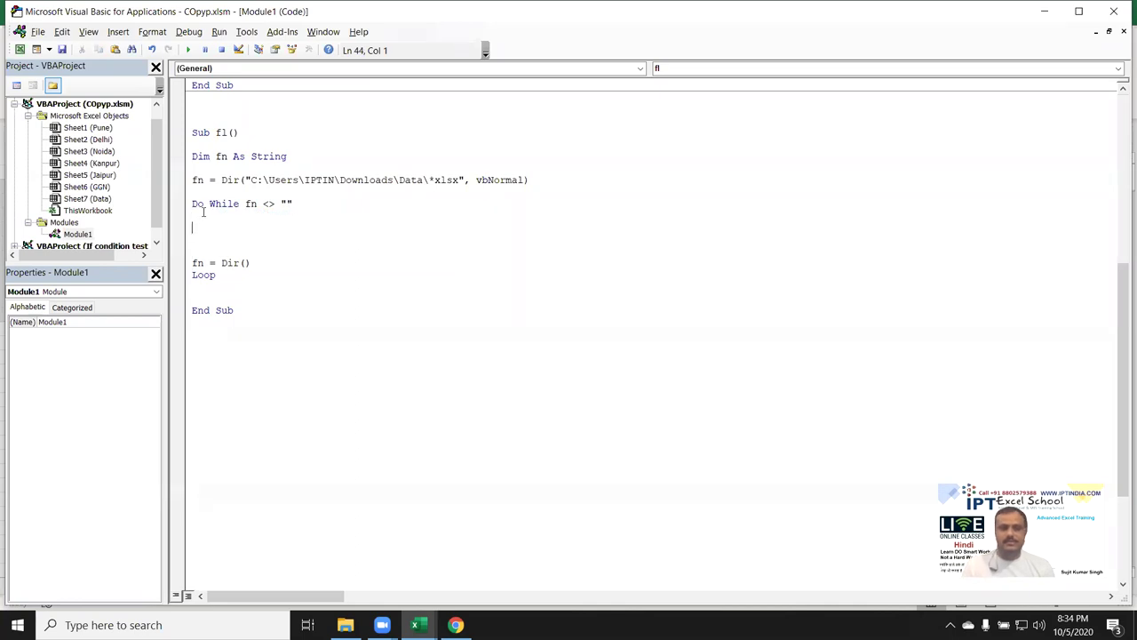
{"action": "left_click_drag", "start_coordinate": [251, 180], "coordinate": [428, 181]}
{"action": "key", "text": "ctrl+c"}
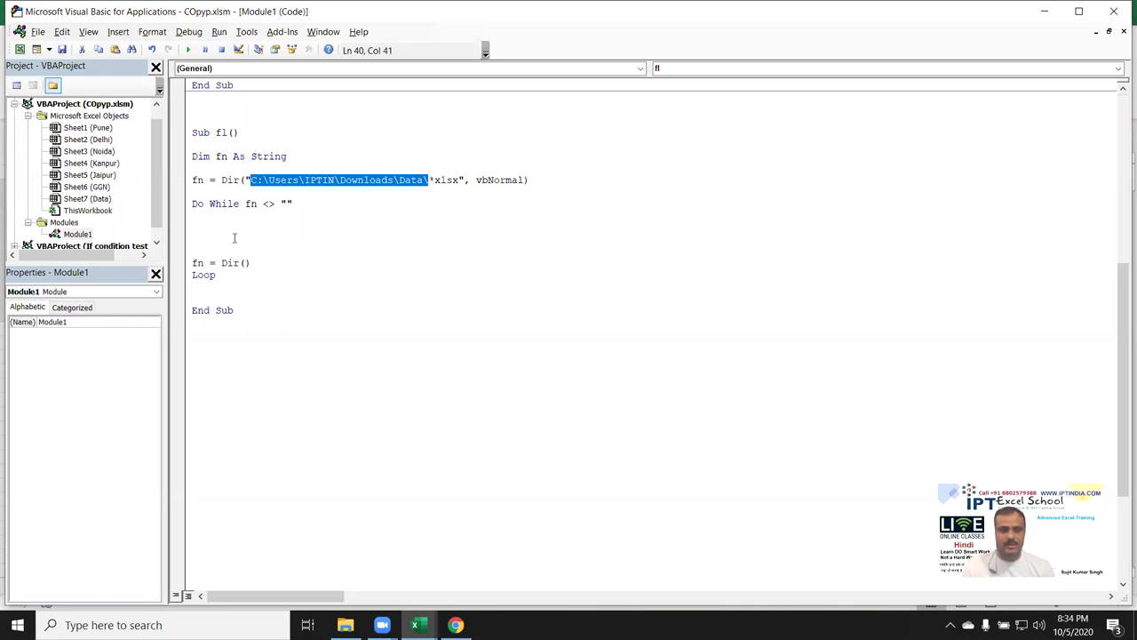
{"action": "left_click", "coordinate": [217, 224]}
{"action": "type", "text": "workbooks.o "}
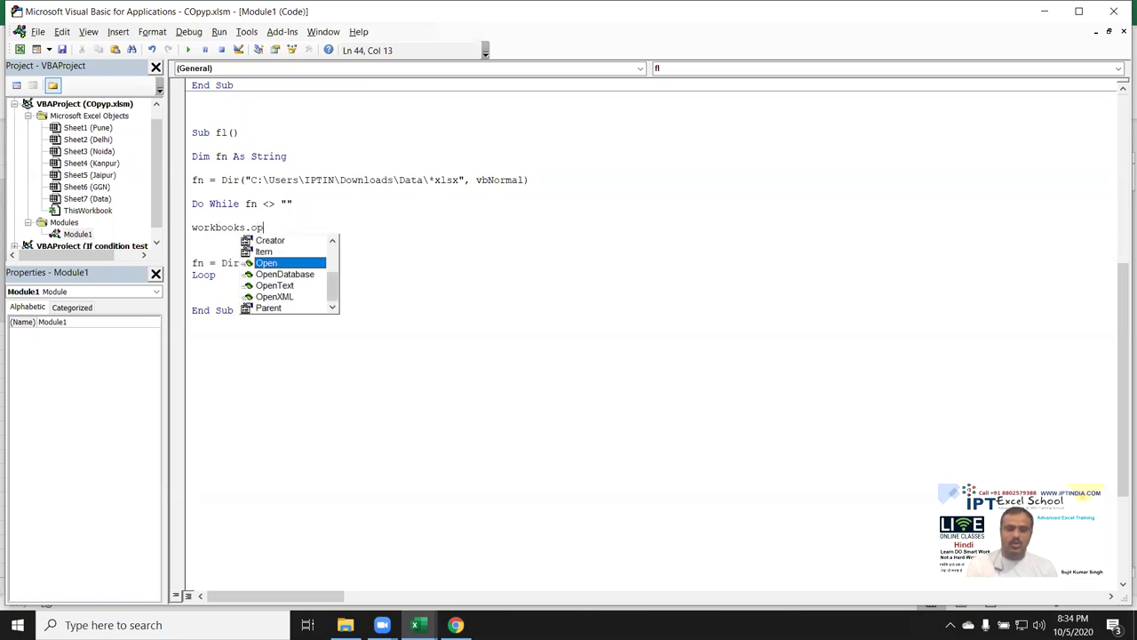
{"action": "type", "text": "\""}
{"action": "key", "text": "ctrl+v"}
{"action": "type", "text": "\" & fn"}
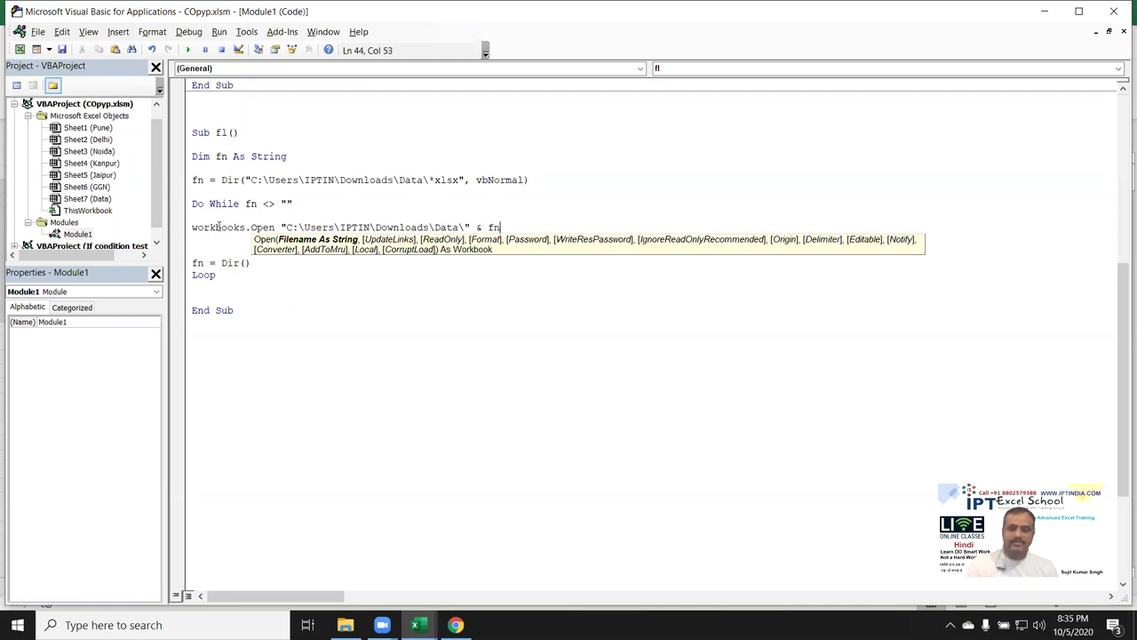
{"action": "key", "text": "Down"}
Add a Sheets(1).Select line to select each file's first sheet.
{"action": "key", "text": "Return"}
{"action": "type", "text": "sheets"}
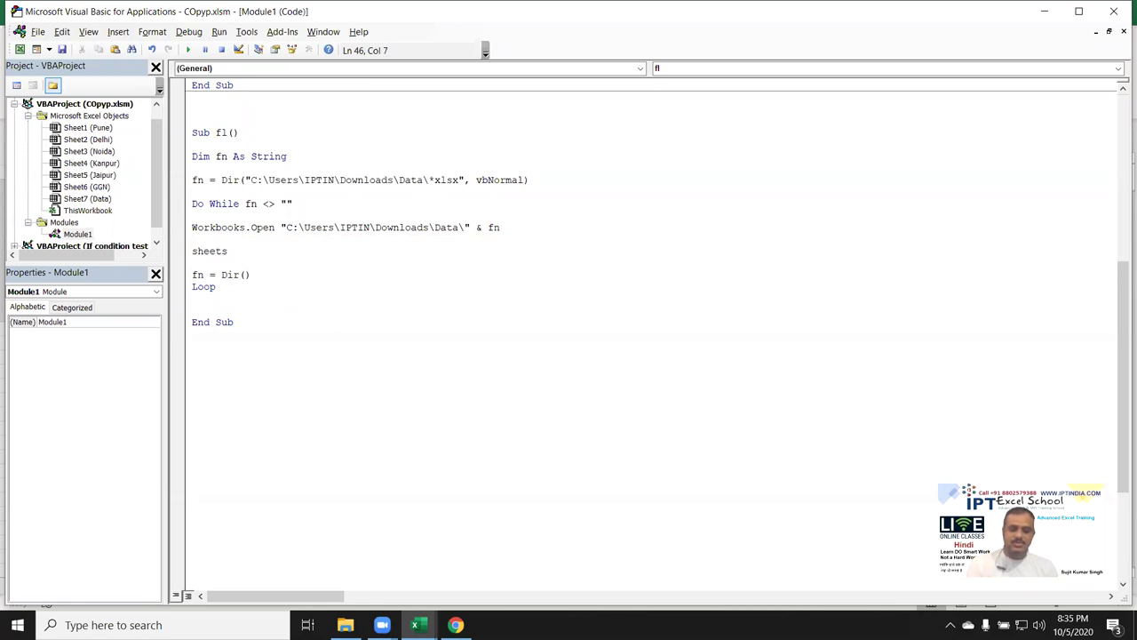
{"action": "type", "text": "(i"}
{"action": "key", "text": "BackSpace"}
{"action": "type", "text": "1"}
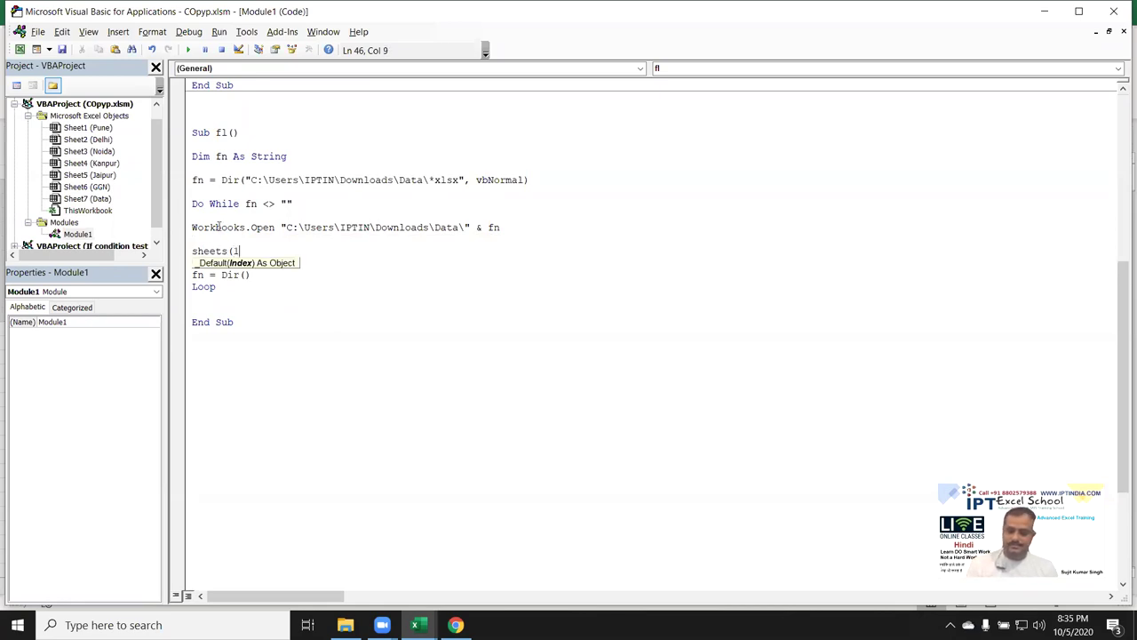
{"action": "type", "text": ").select"}
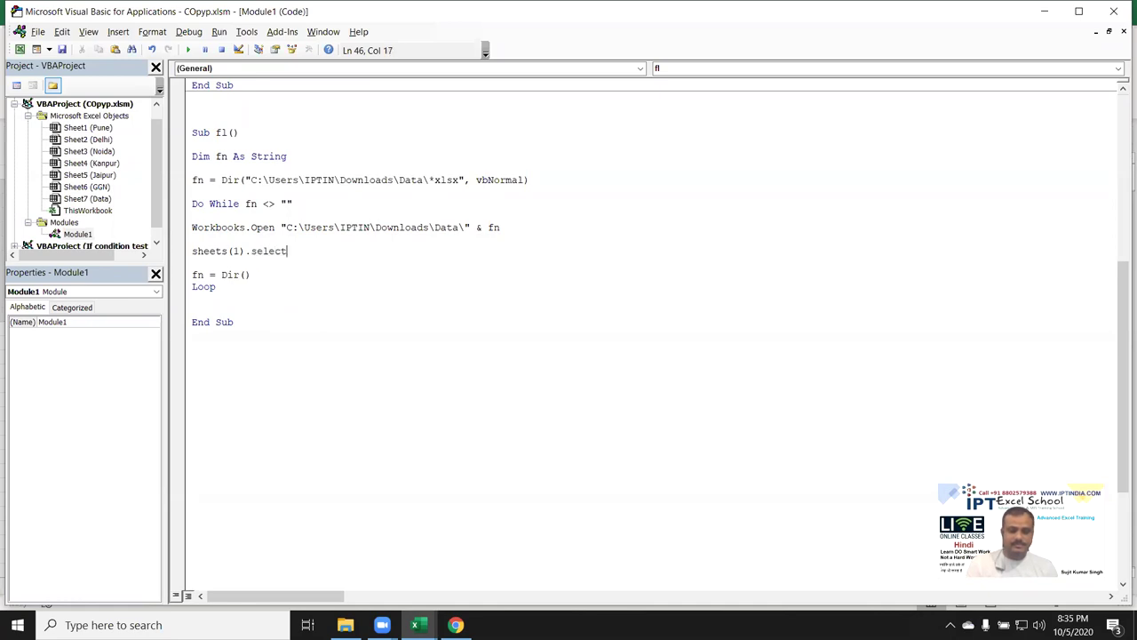
{"action": "key", "text": "Return"}
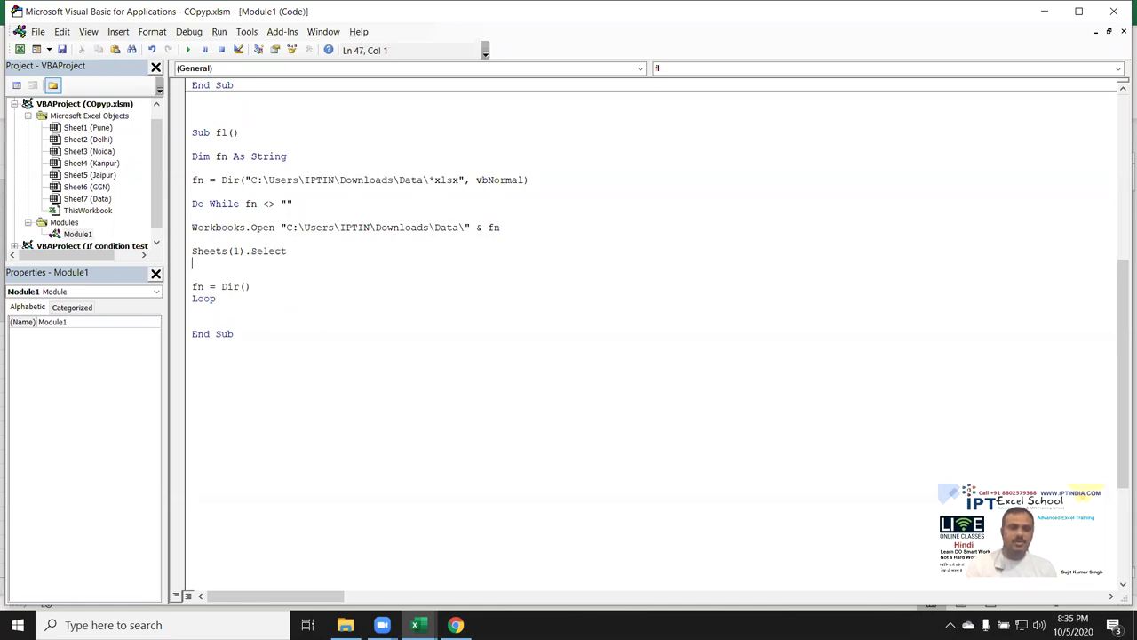
Add Range("A1").CurrentRegion.Copy to copy the sheet's data block.
{"action": "type", "text": "range"}
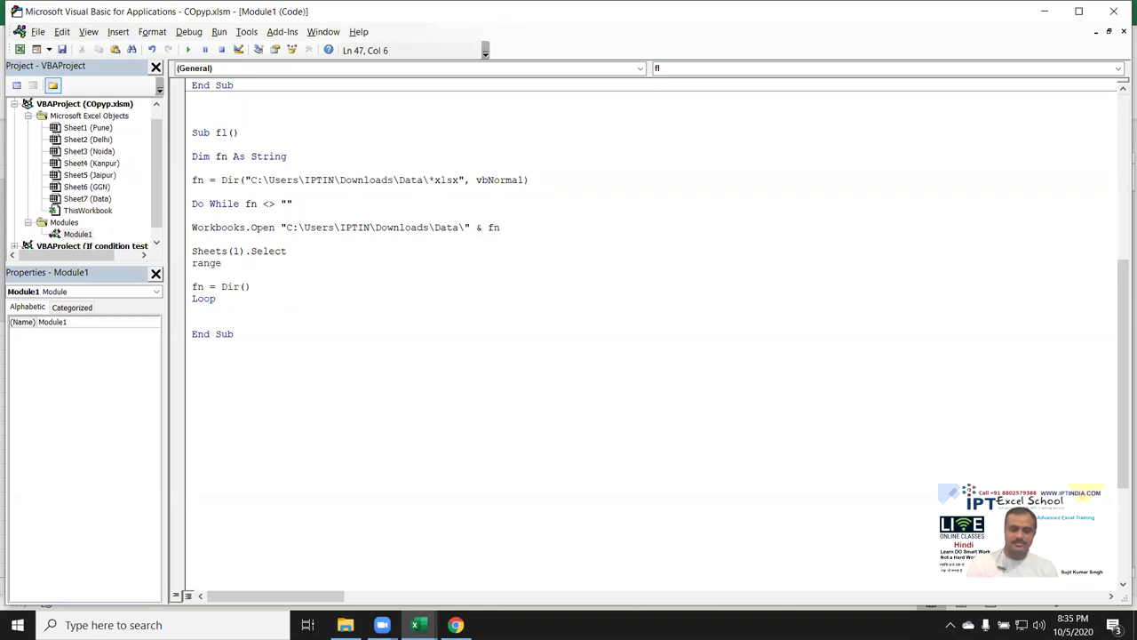
{"action": "type", "text": "("}
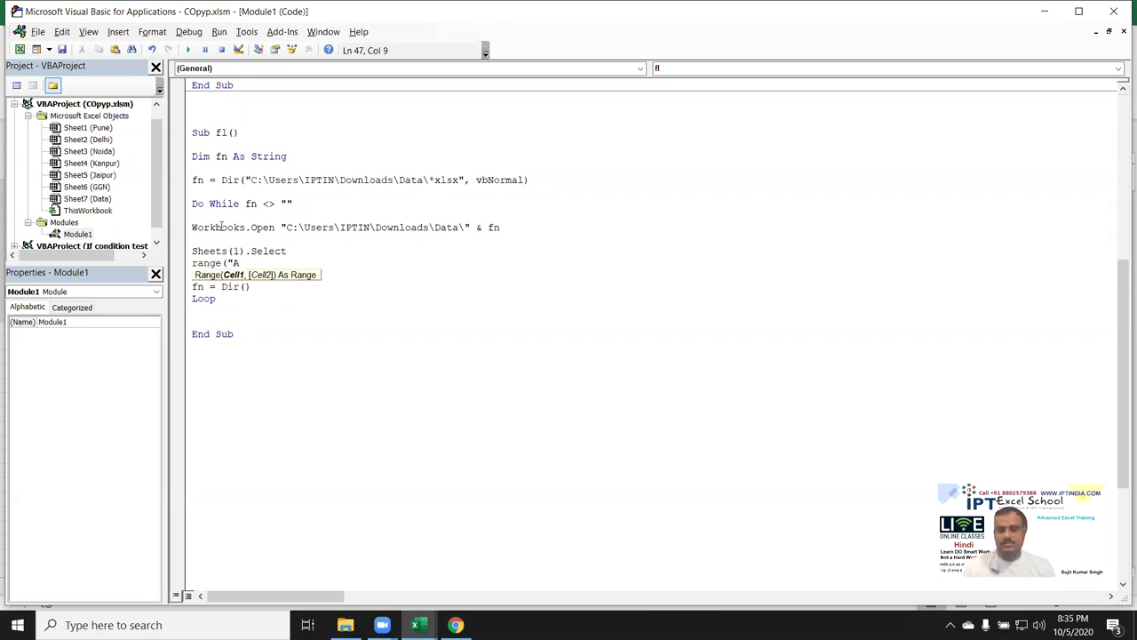
{"action": "type", "text": "A1\""}
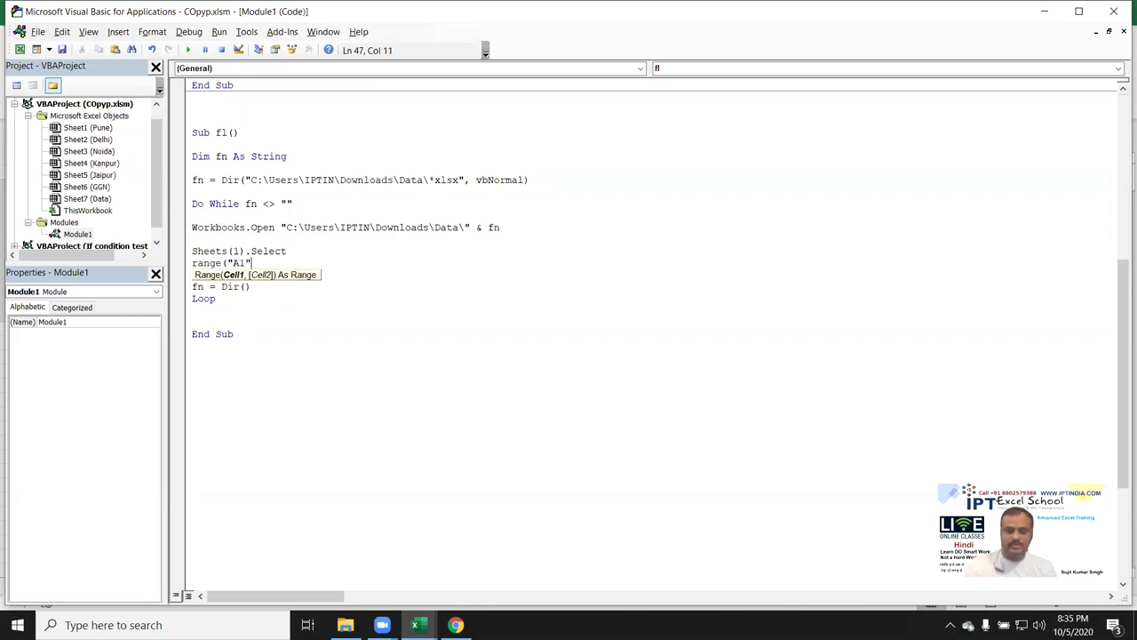
{"action": "type", "text": ").cu"}
{"action": "key", "text": "Down"}
{"action": "key", "text": "Tab"}
{"action": "type", "text": ".cop"}
{"action": "key", "text": "Tab"}
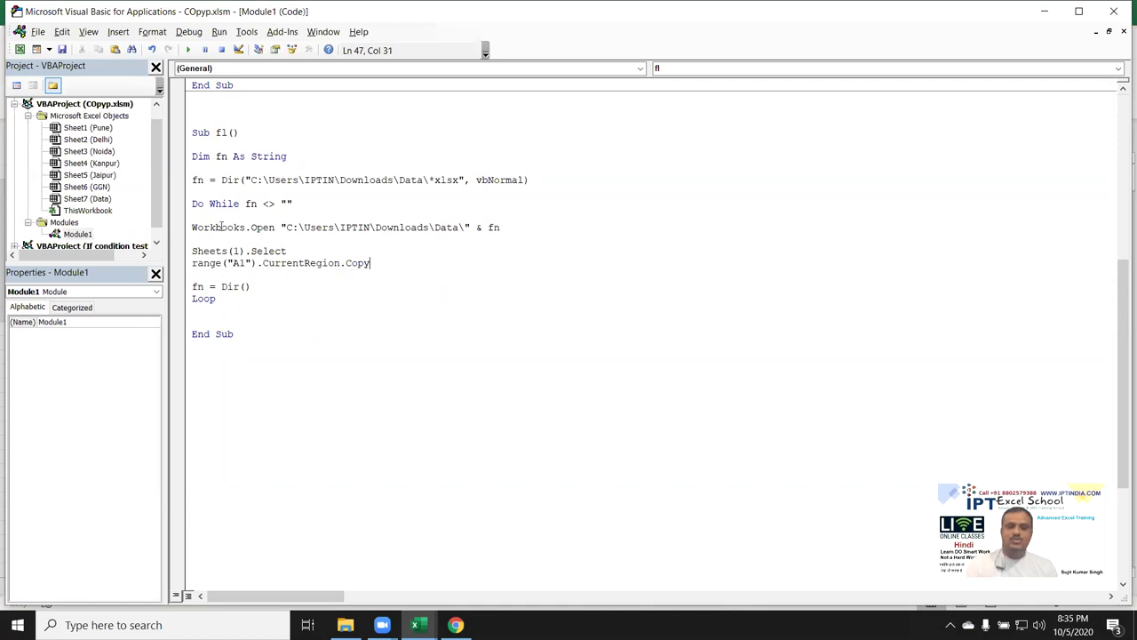
{"action": "key", "text": "Down"}
{"action": "key", "text": "Return"}
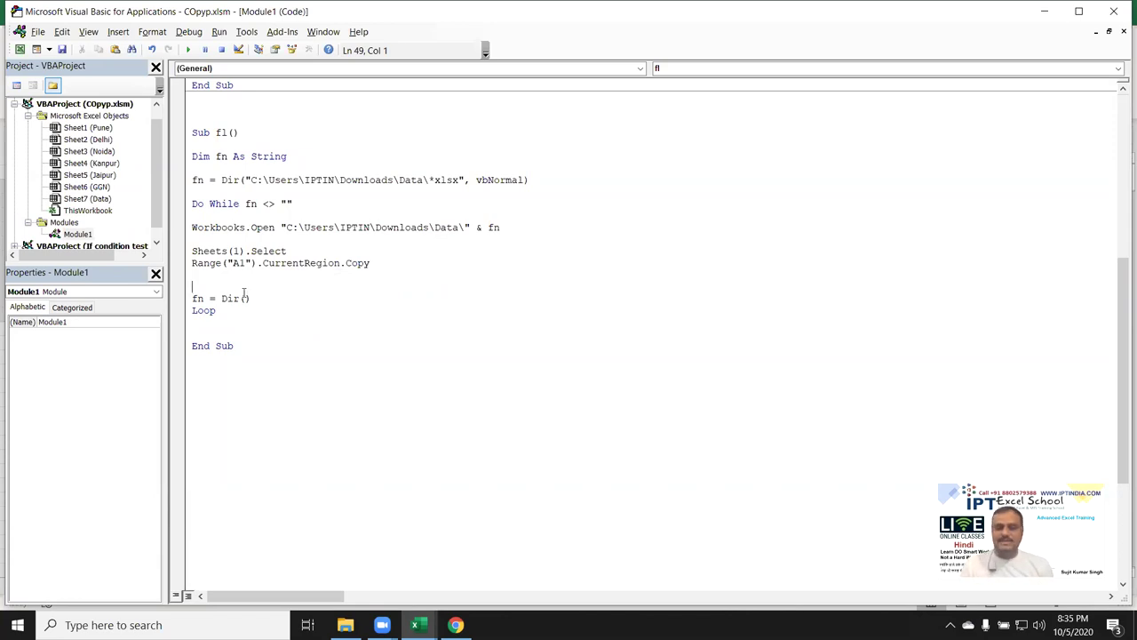
{"action": "mouse_move", "coordinate": [415, 625]}
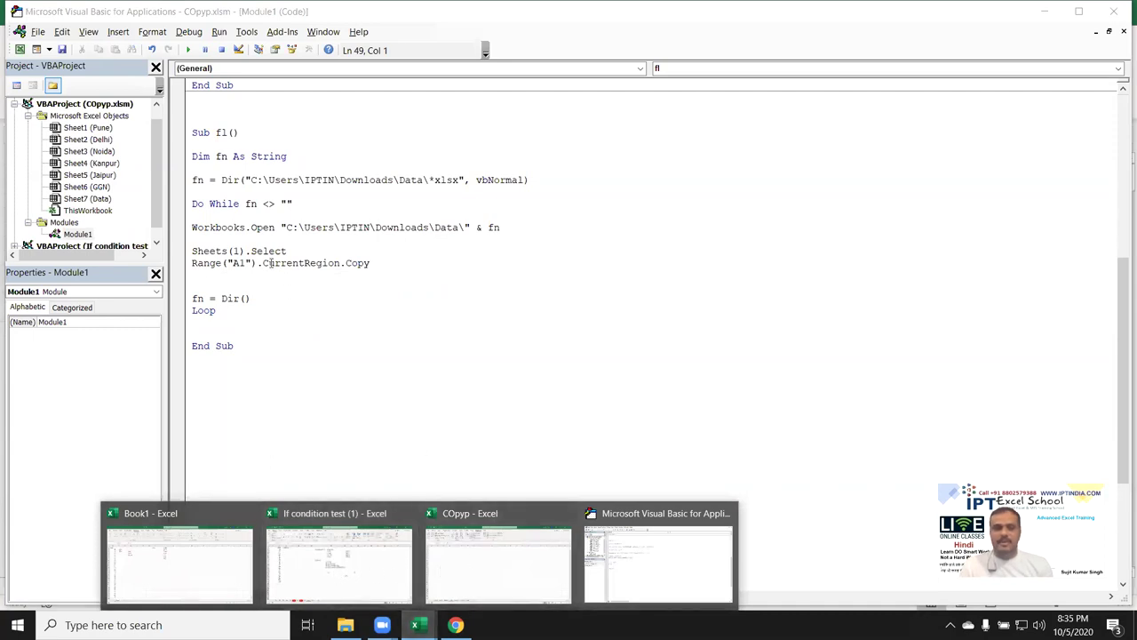
Declare df As String and set df = ActiveWorkbook.Name below the fn declaration.
{"action": "left_click", "coordinate": [209, 145]}
{"action": "left_click", "coordinate": [300, 157]}
{"action": "key", "text": "Up"}
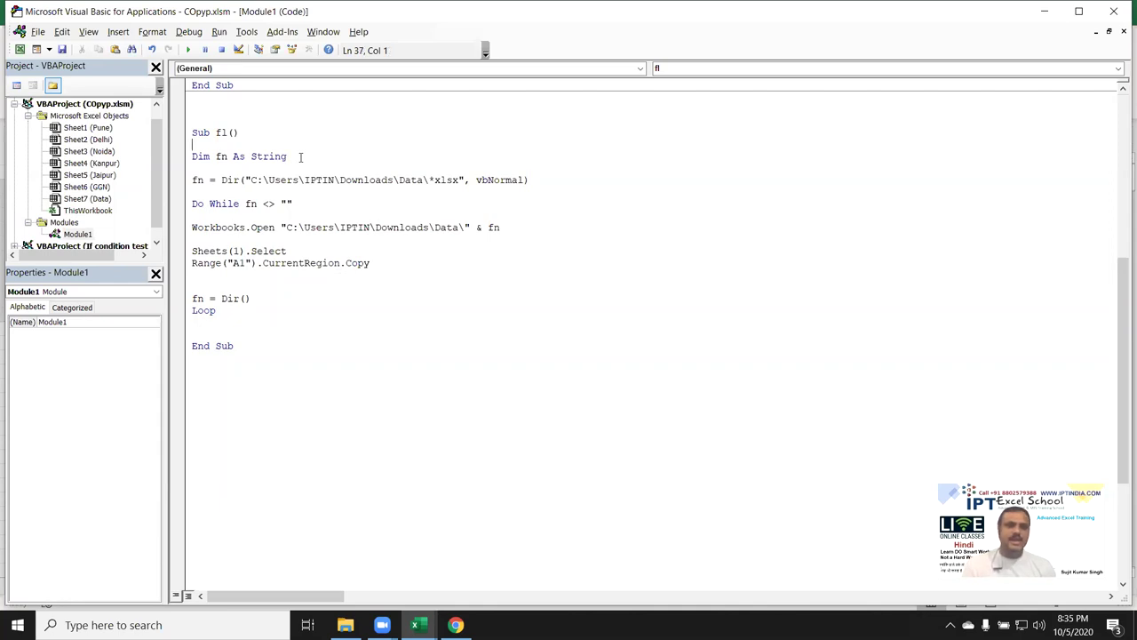
{"action": "key", "text": "Return"}
{"action": "type", "text": "dim a"}
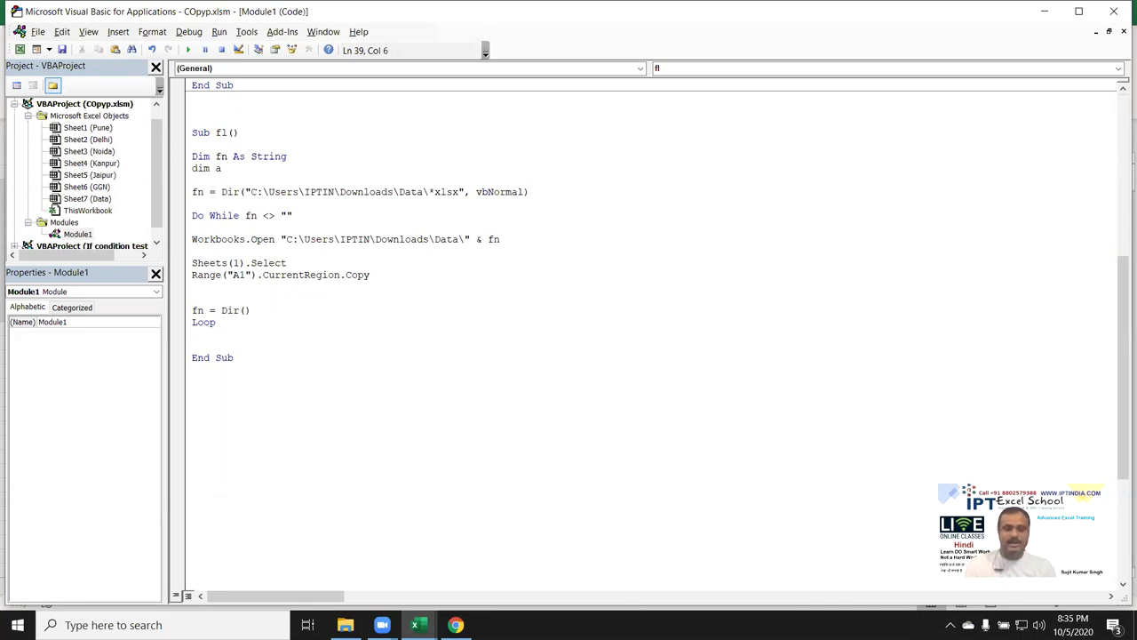
{"action": "type", "text": "df as str"}
{"action": "key", "text": "Tab"}
{"action": "key", "text": "Return"}
{"action": "key", "text": "Return"}
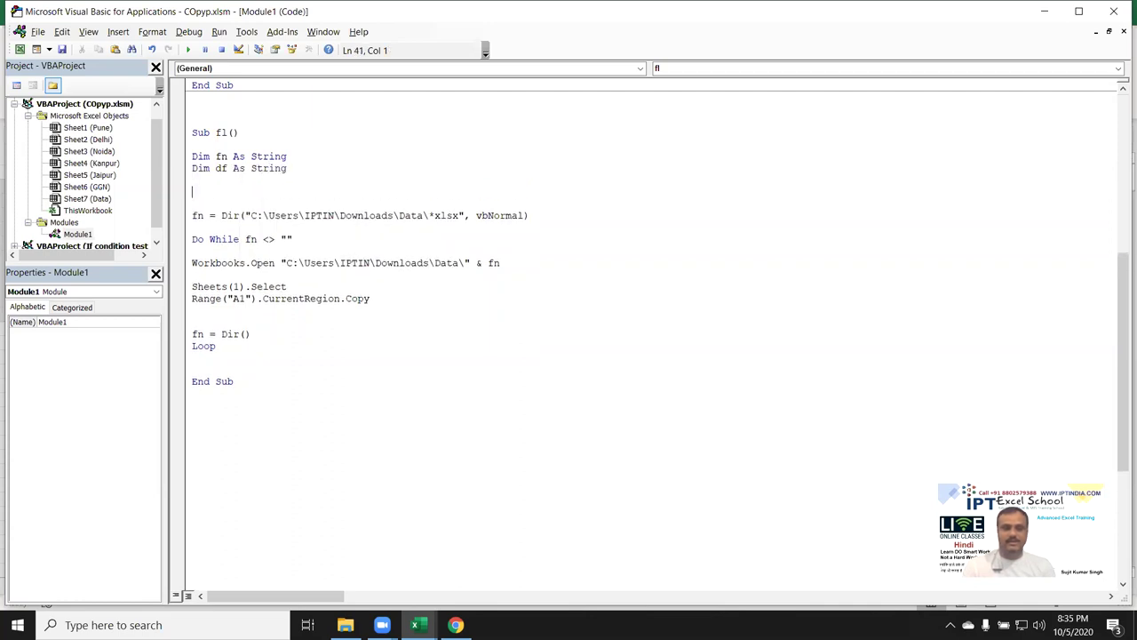
{"action": "type", "text": "df="}
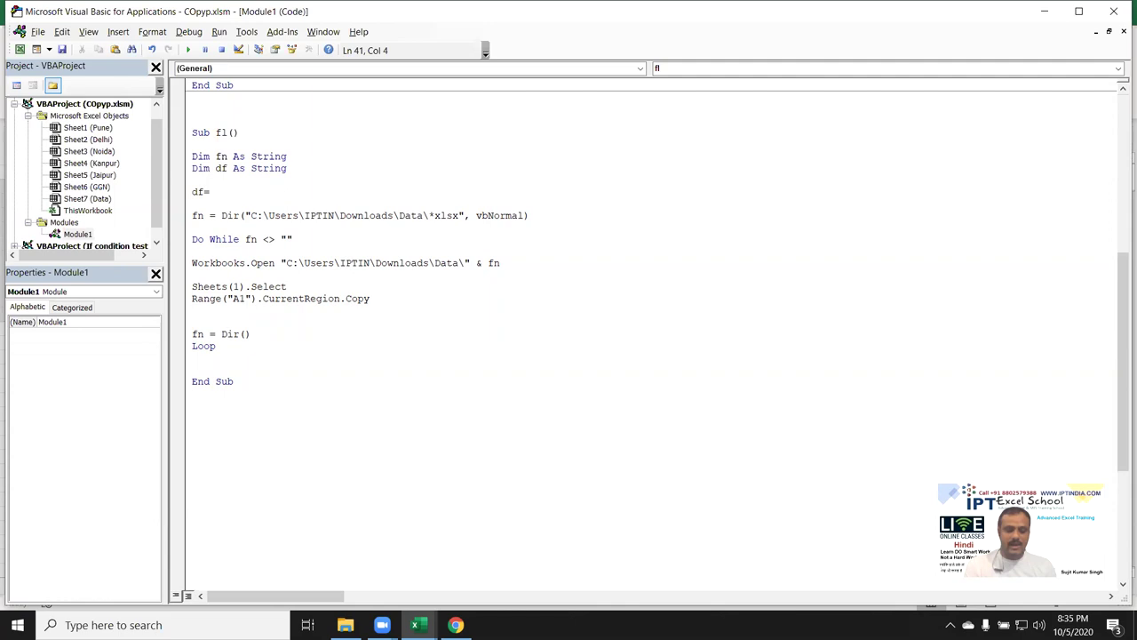
{"action": "type", "text": "active"}
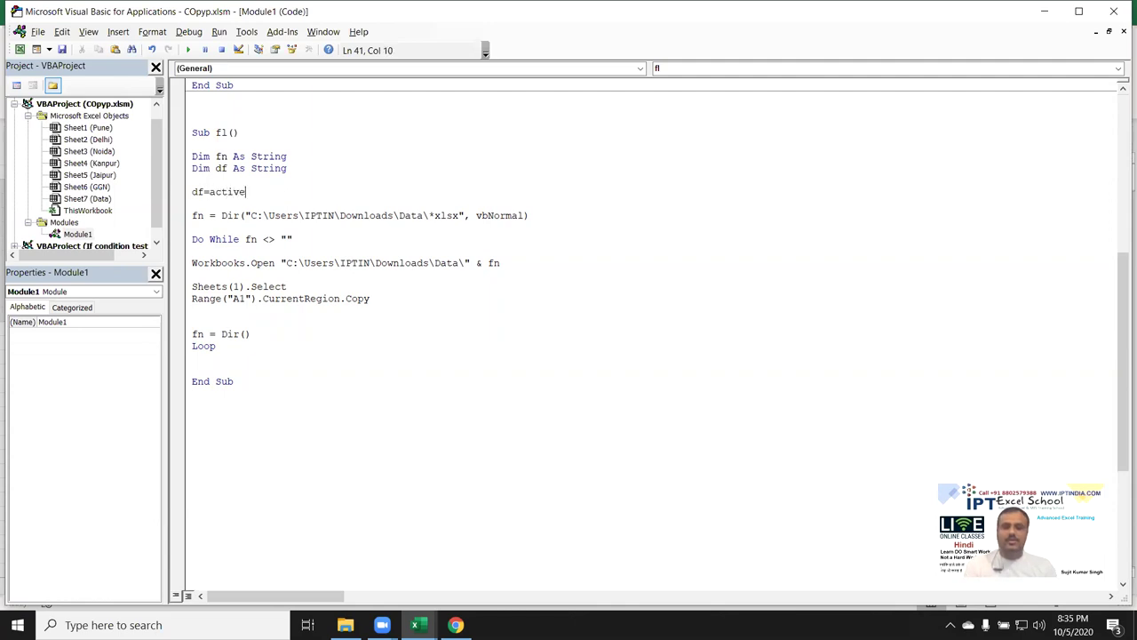
{"action": "type", "text": "workbook"}
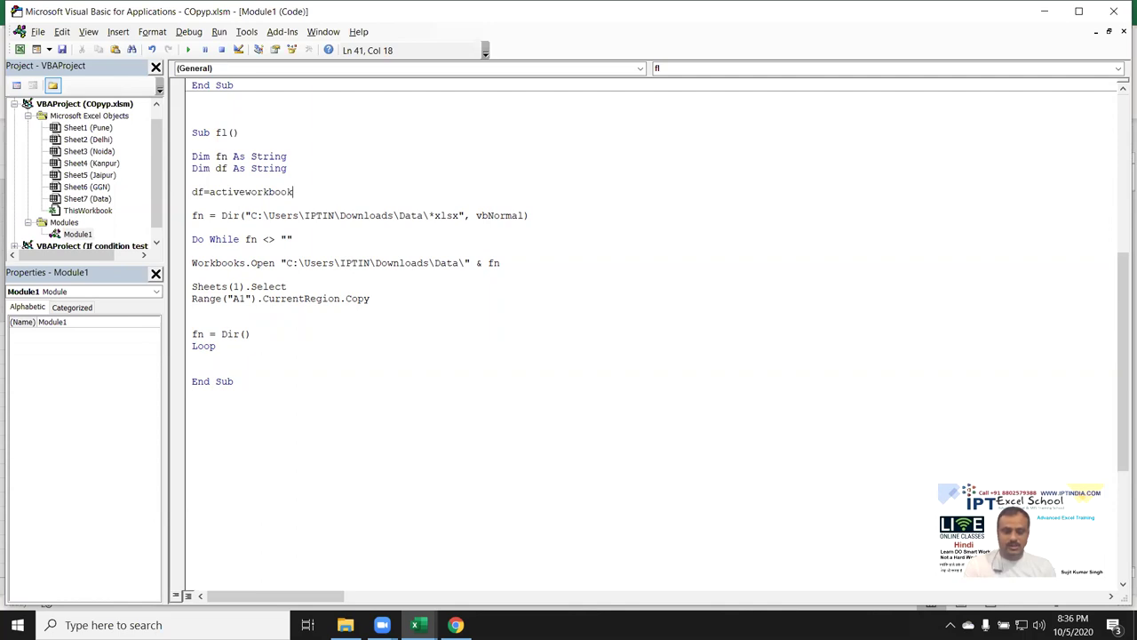
{"action": "type", "text": ".name"}
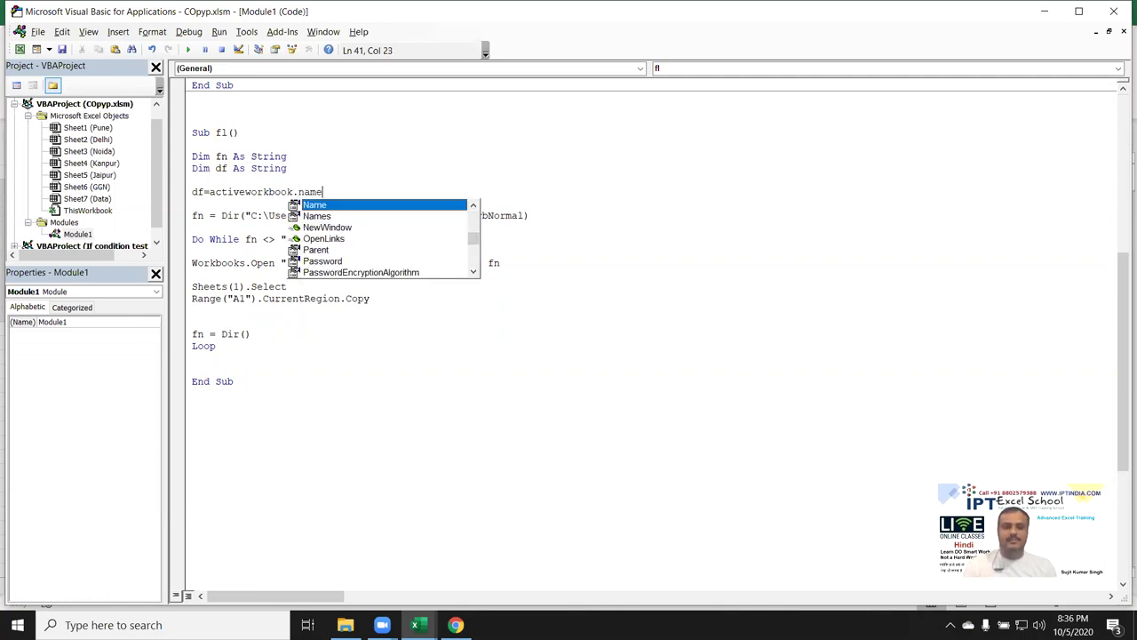
{"action": "key", "text": "Tab"}
{"action": "key", "text": "Return"}
Begin a Workbooks(df).Activate line after the copy line.
{"action": "key", "text": "Down"}
{"action": "key", "text": "Right"}
{"action": "key", "text": "Right"}
{"action": "key", "text": "Right"}
{"action": "key", "text": "Down"}
{"action": "key", "text": "Down"}
{"action": "key", "text": "Down"}
{"action": "key", "text": "Down"}
{"action": "key", "text": "Down"}
{"action": "key", "text": "Down"}
{"action": "key", "text": "Down"}
{"action": "key", "text": "Down"}
{"action": "key", "text": "Return"}
{"action": "type", "text": "workbooks("}
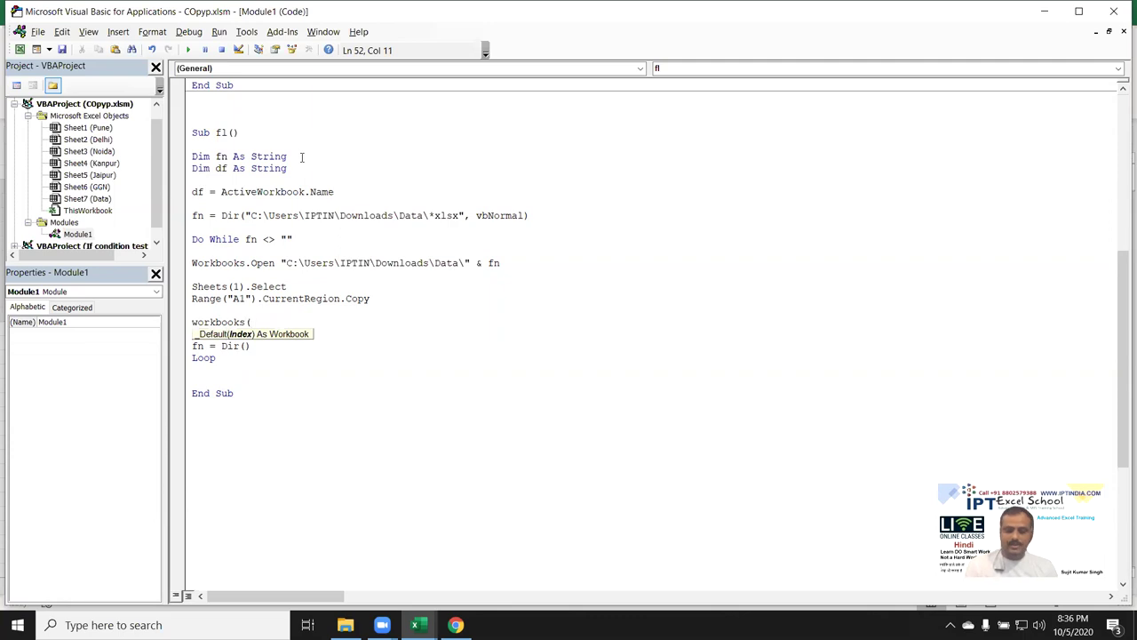
{"action": "type", "text": "df"}
{"action": "type", "text": ")"}
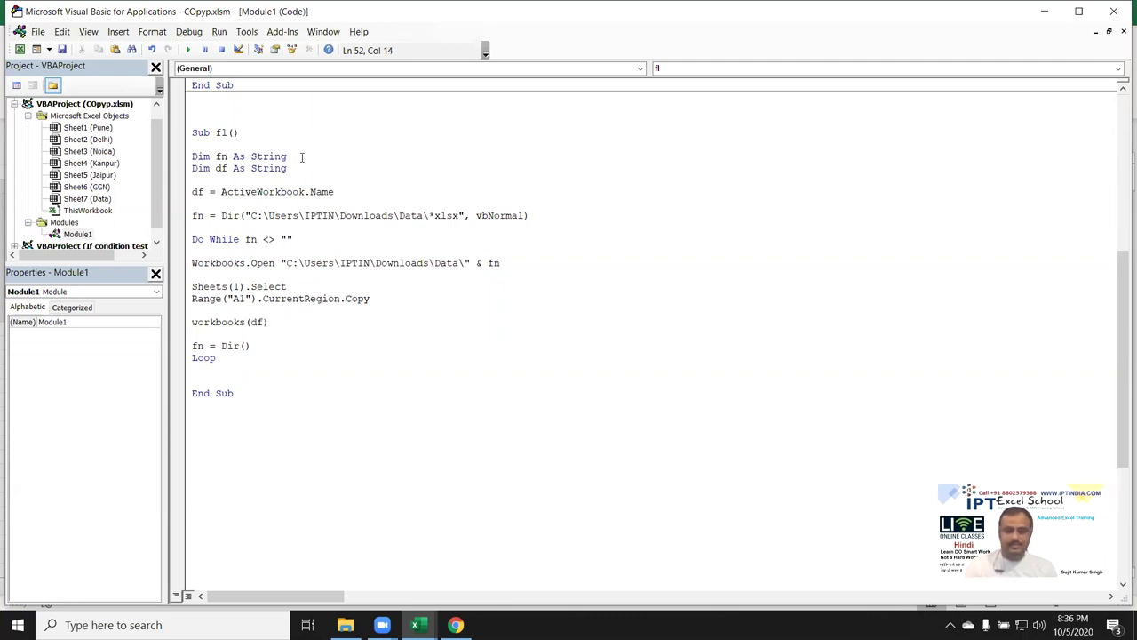
{"action": "type", "text": ".a"}
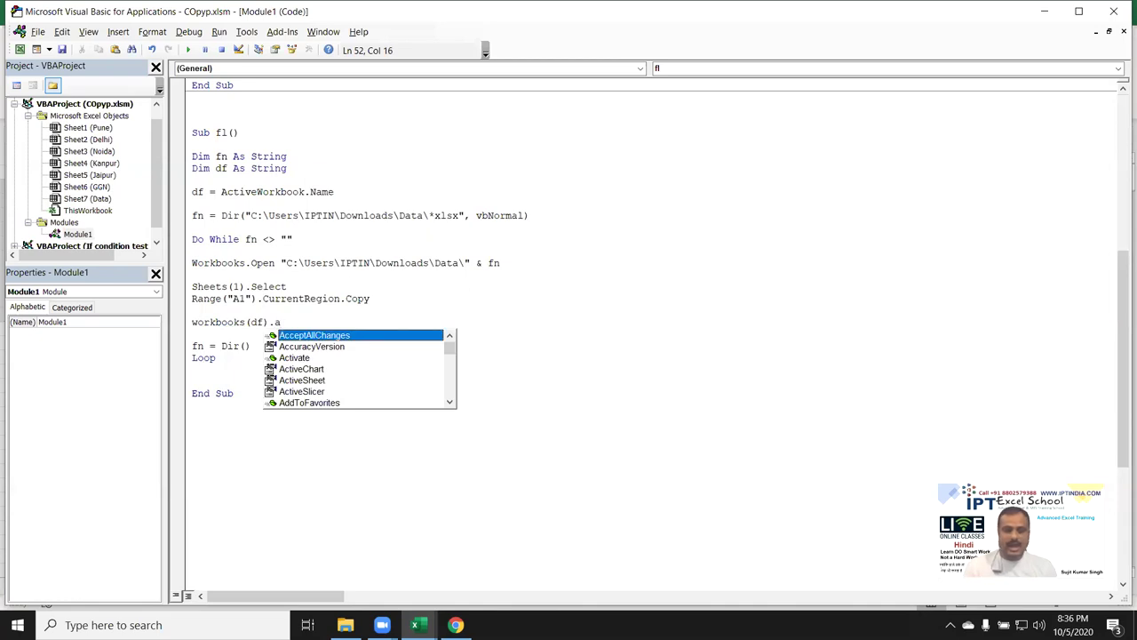
{"action": "type", "text": "ct"}
Finish Workbooks(df).Activate and add a Sheets("Data").Select line.
{"action": "key", "text": "Return"}
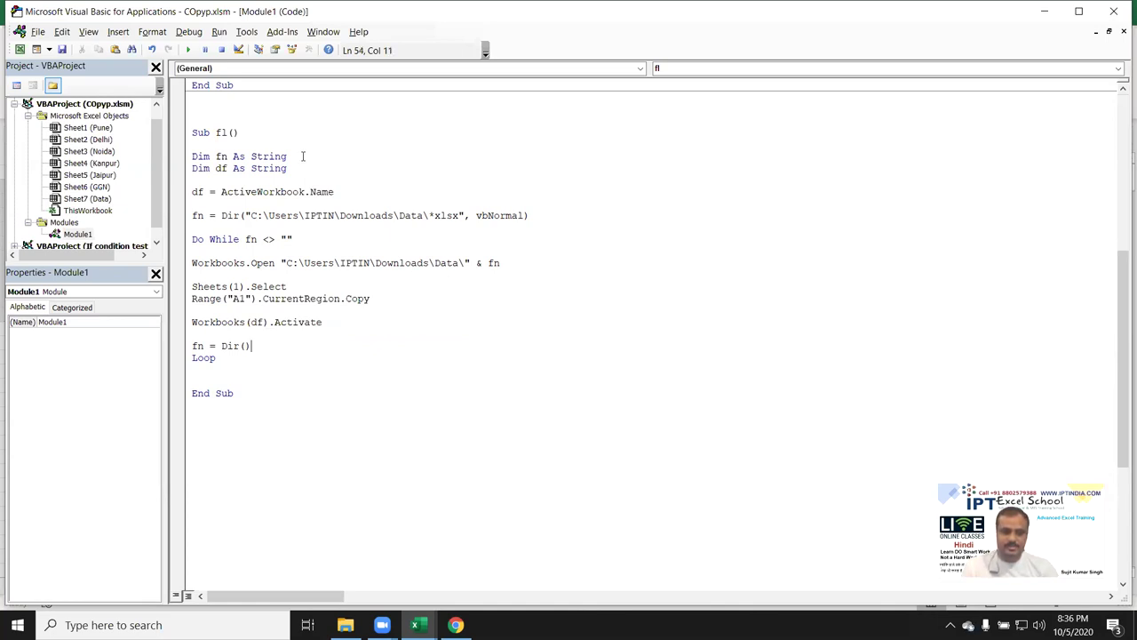
{"action": "key", "text": "Return"}
{"action": "type", "text": "sheets(\"Data\")"}
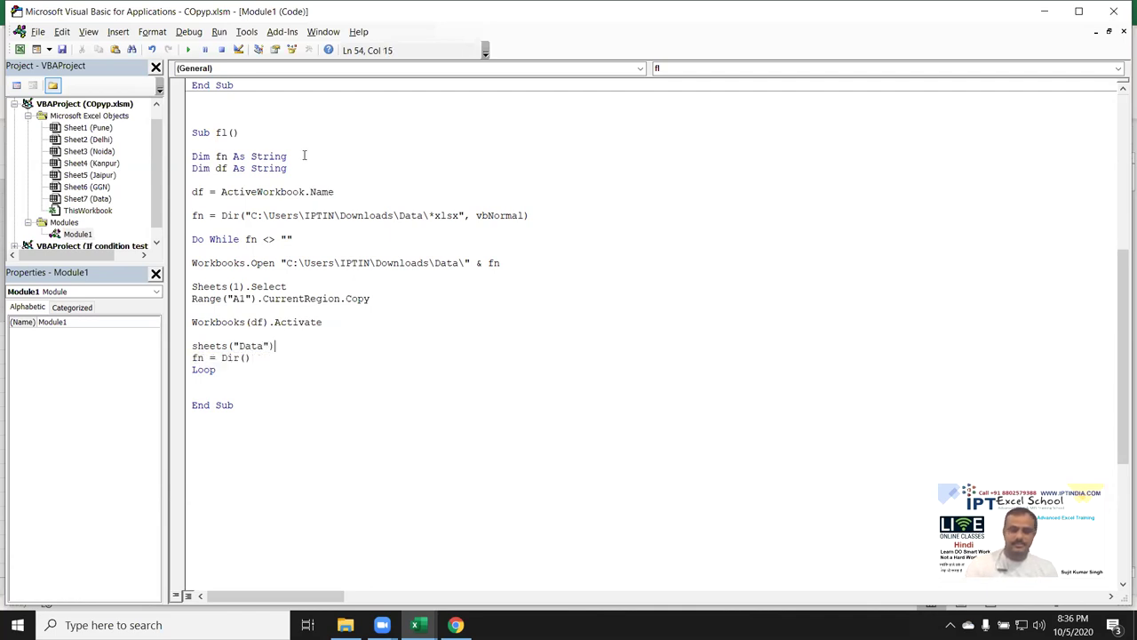
{"action": "type", "text": ".select"}
{"action": "key", "text": "Return"}
Add Range("A1").End(xlUp).Offset(1,0).PasteSpecial to paste below the existing rows.
{"action": "type", "text": "range("}
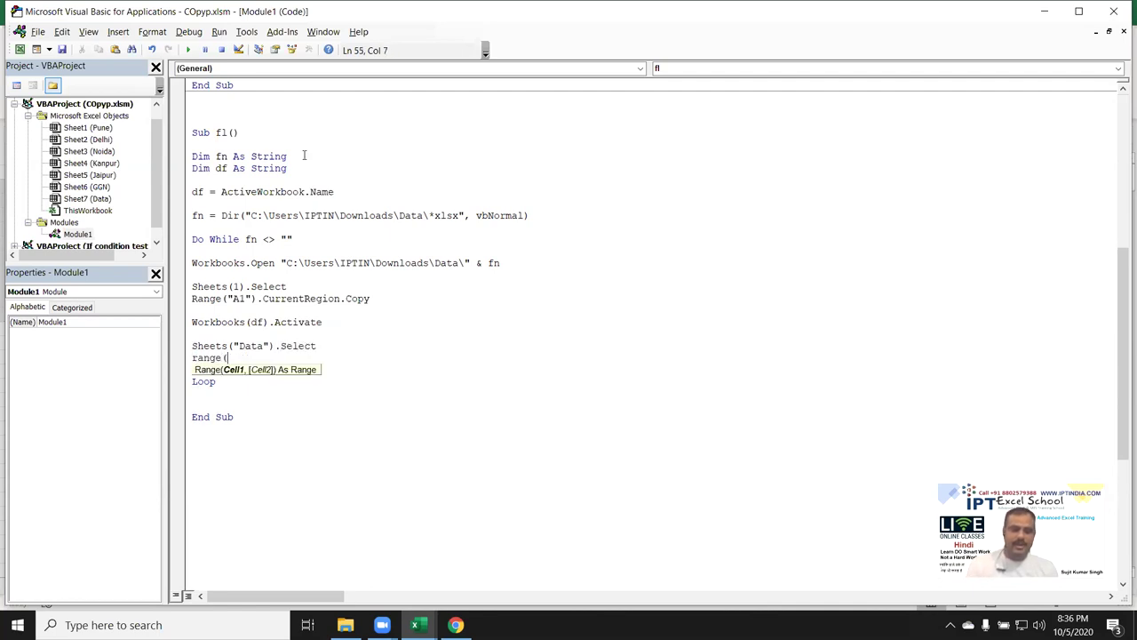
{"action": "type", "text": "A1\").e"}
{"action": "key", "text": "Tab"}
{"action": "type", "text": "("}
{"action": "key", "text": "Down"}
{"action": "key", "text": "Down"}
{"action": "key", "text": "Down"}
{"action": "key", "text": "Tab"}
{"action": "type", "text": ").o"}
{"action": "key", "text": "Tab"}
{"action": "type", "text": "(1,0)"}
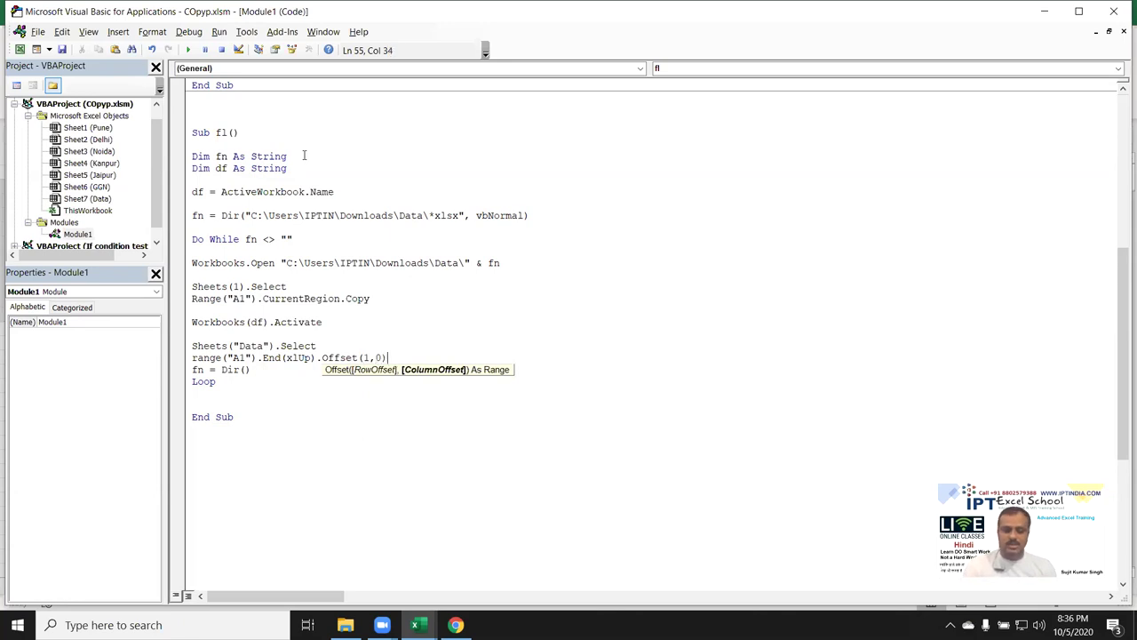
{"action": "type", "text": ".p"}
{"action": "key", "text": "Down"}
{"action": "key", "text": "Down"}
{"action": "key", "text": "Down"}
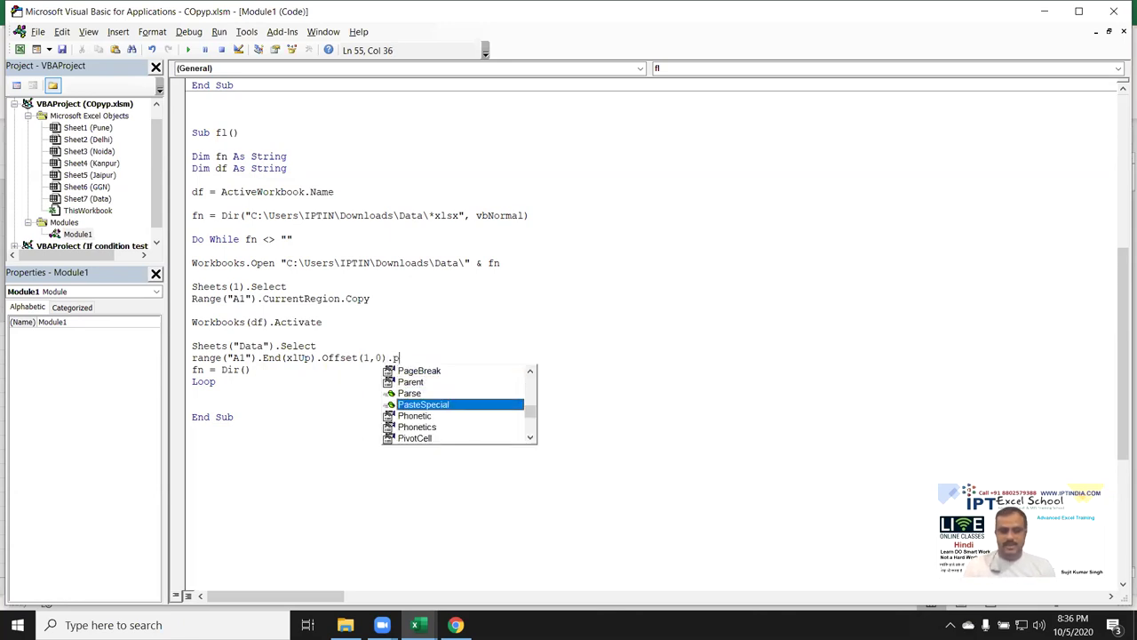
{"action": "key", "text": "Return"}
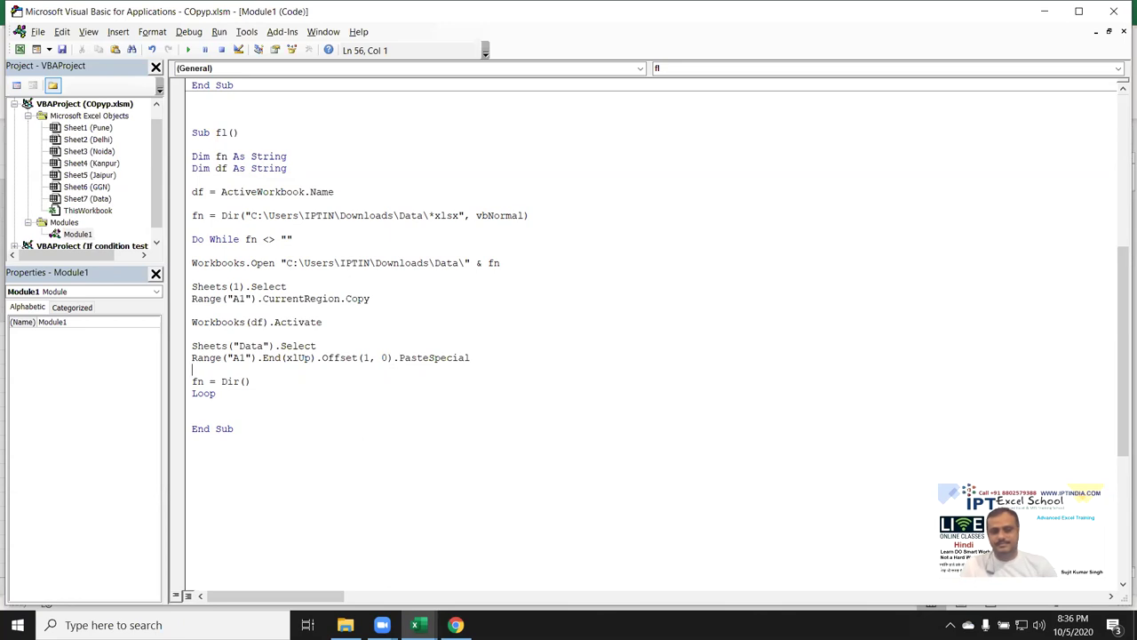
Add Application.CutCopyMode = False after the paste line.
{"action": "key", "text": "Return"}
{"action": "type", "text": "s(d"}
{"action": "key", "text": "BackSpace"}
{"action": "key", "text": "BackSpace"}
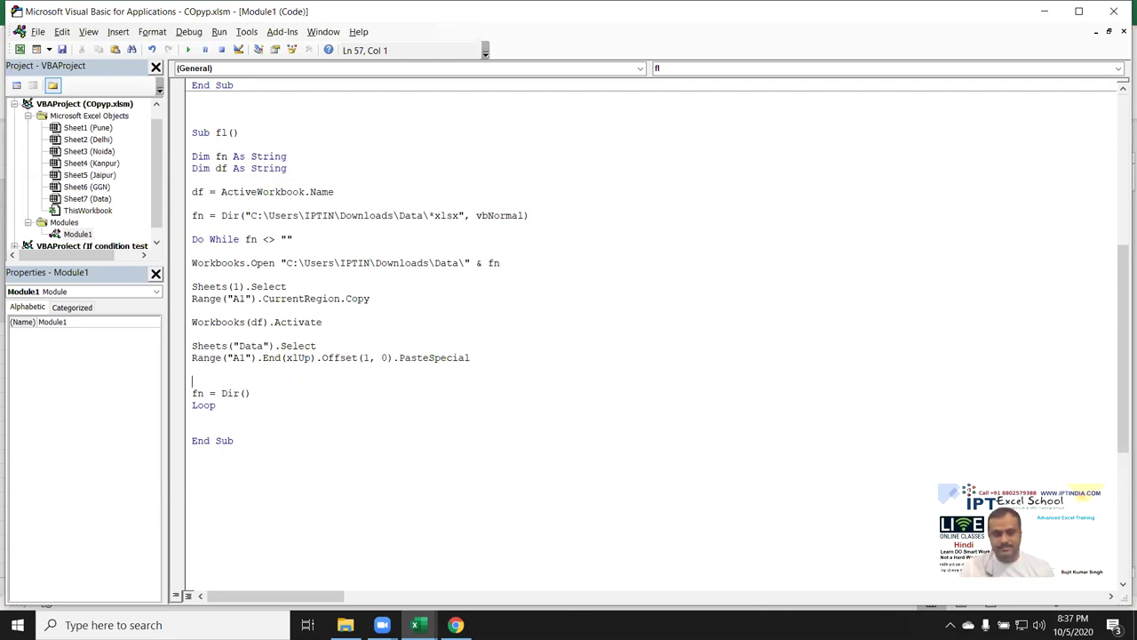
{"action": "type", "text": "a"}
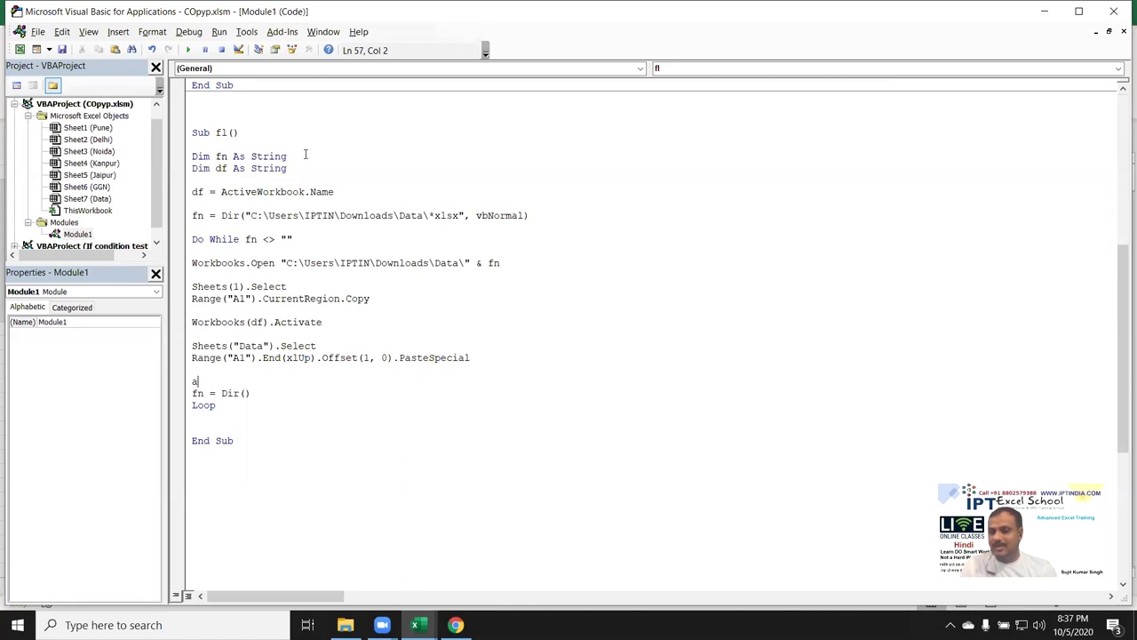
{"action": "key", "text": "BackSpace"}
{"action": "type", "text": "application"}
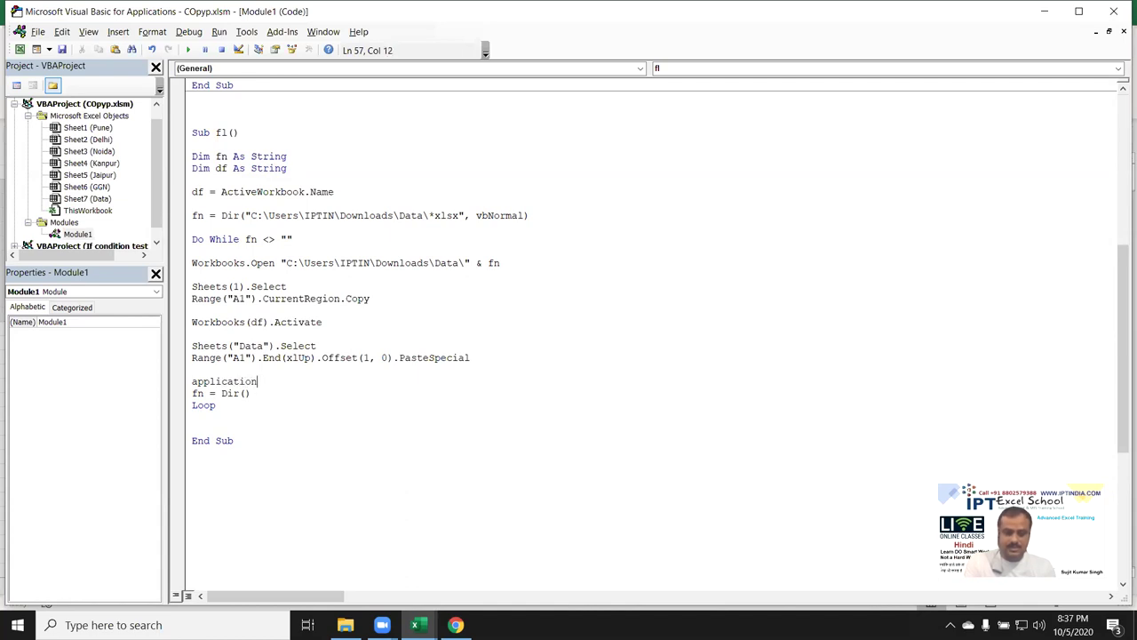
{"action": "type", "text": ".cu"}
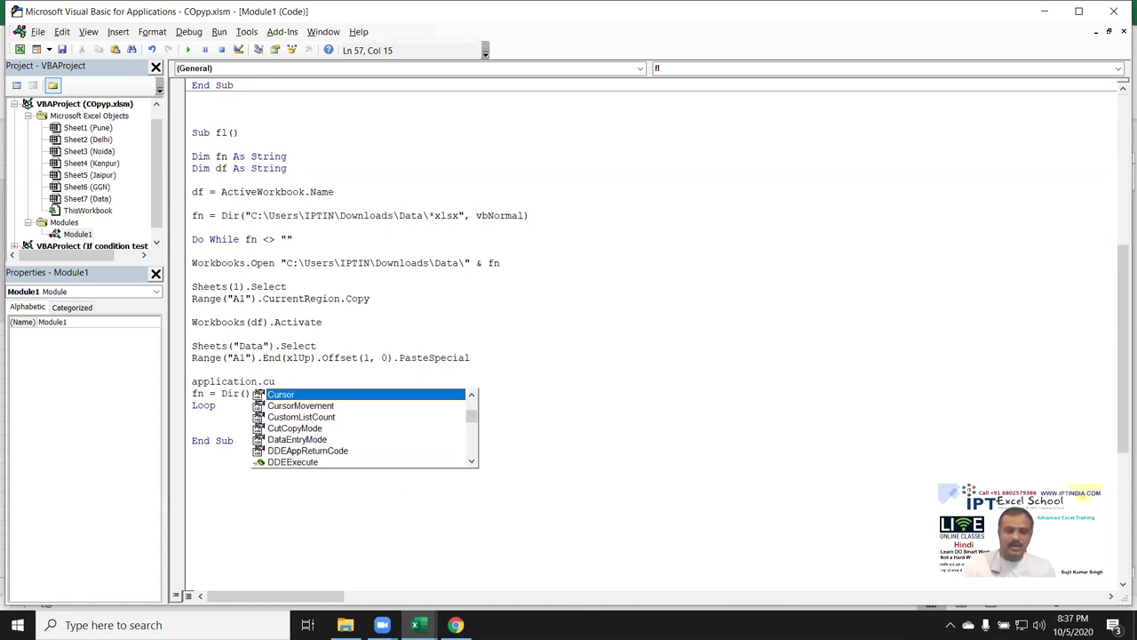
{"action": "type", "text": "tCopyMode"}
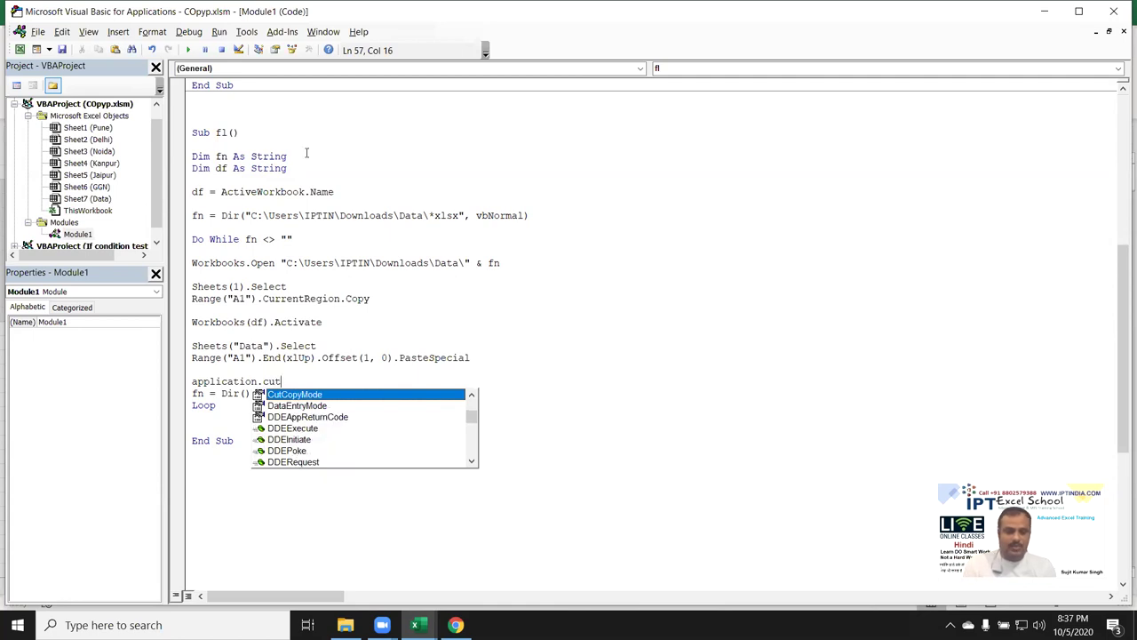
{"action": "key", "text": "Tab"}
{"action": "type", "text": "=false"}
{"action": "key", "text": "Return"}
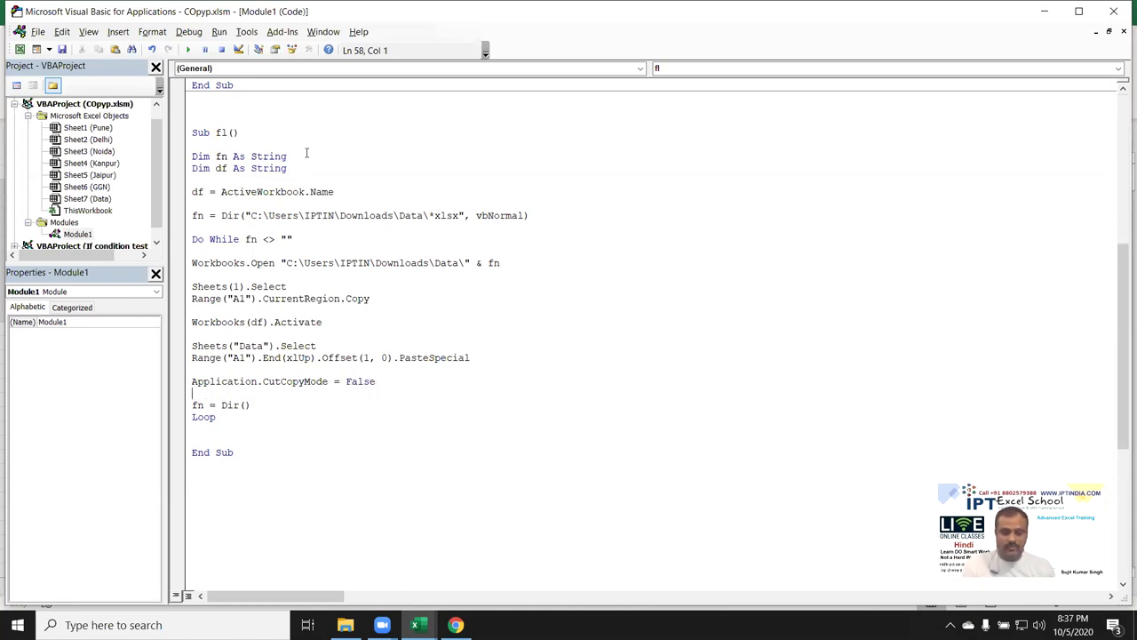
Add Workbooks(fn).Close False to close each file without saving.
{"action": "key", "text": "Return"}
{"action": "type", "text": "workbooks(fn).cl"}
{"action": "key", "text": "Tab"}
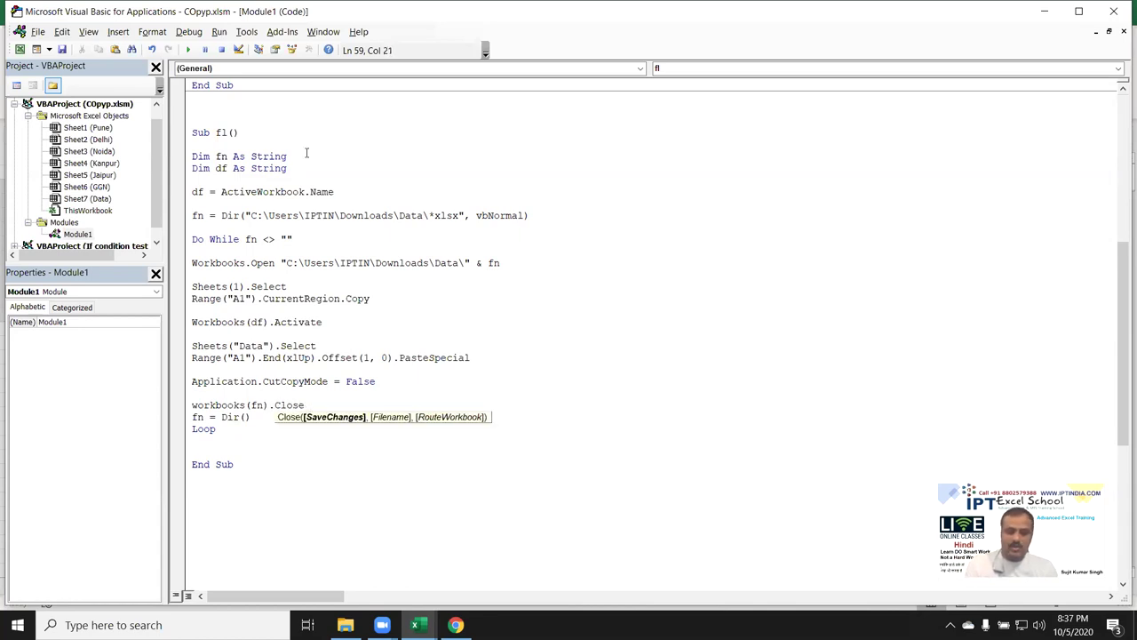
{"action": "type", "text": ","}
{"action": "key", "text": "BackSpace"}
{"action": "type", "text": "false"}
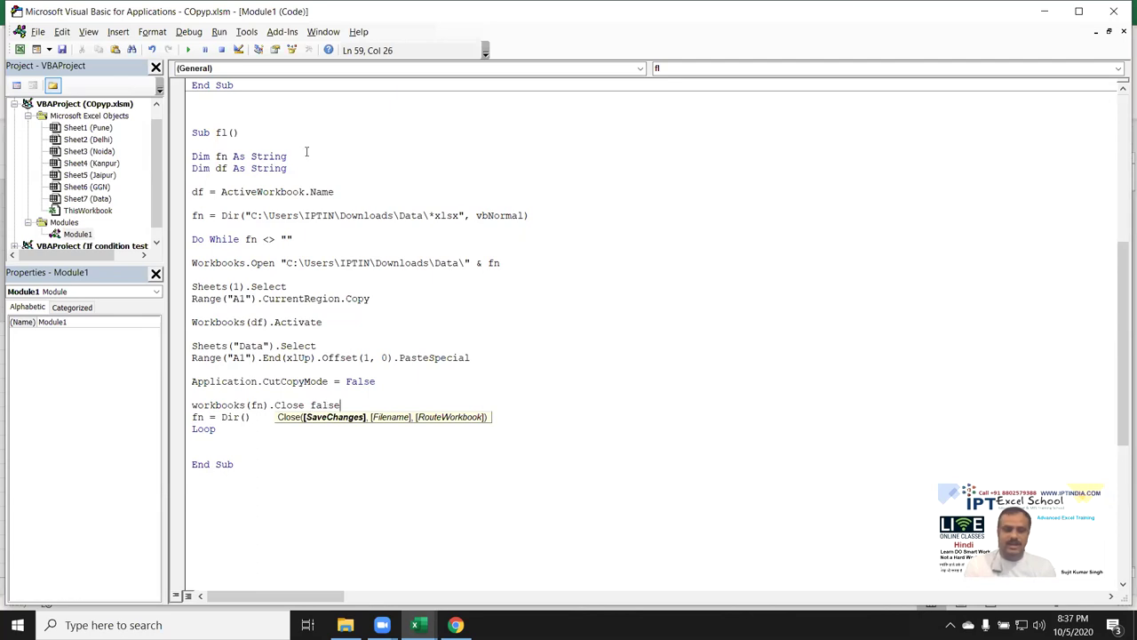
{"action": "key", "text": "Down"}
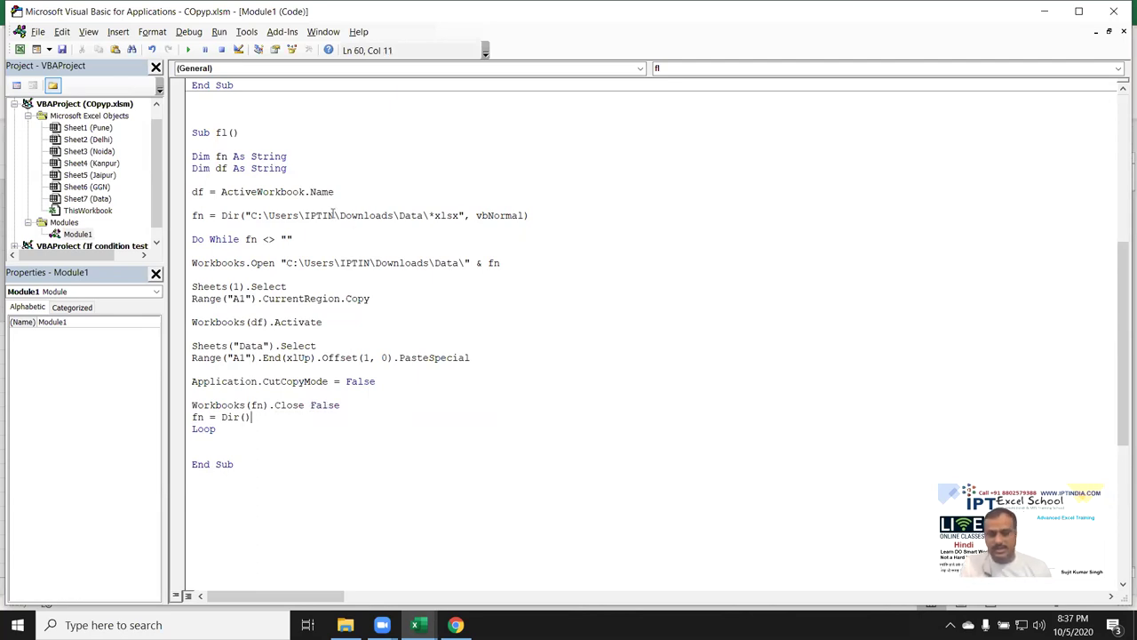
Insert a blank line above fn = Dir() and highlight Dir() and fn for explanation.
{"action": "left_click", "coordinate": [353, 406]}
{"action": "key", "text": "Return"}
{"action": "left_click_drag", "start_coordinate": [252, 429], "coordinate": [222, 429]}
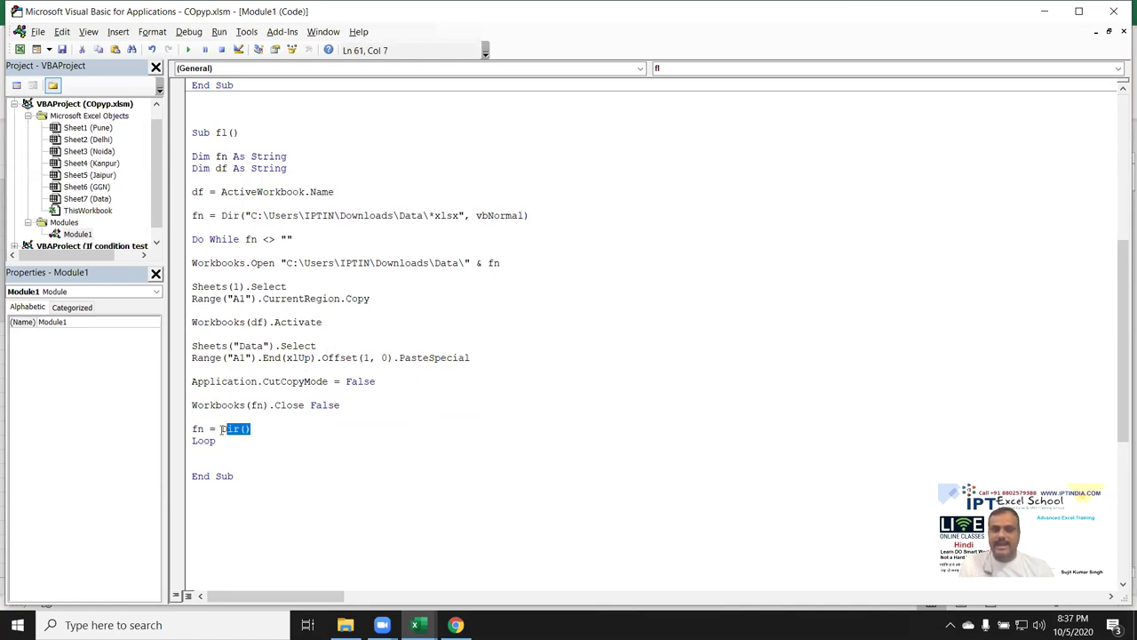
{"action": "double_click", "coordinate": [197, 429]}
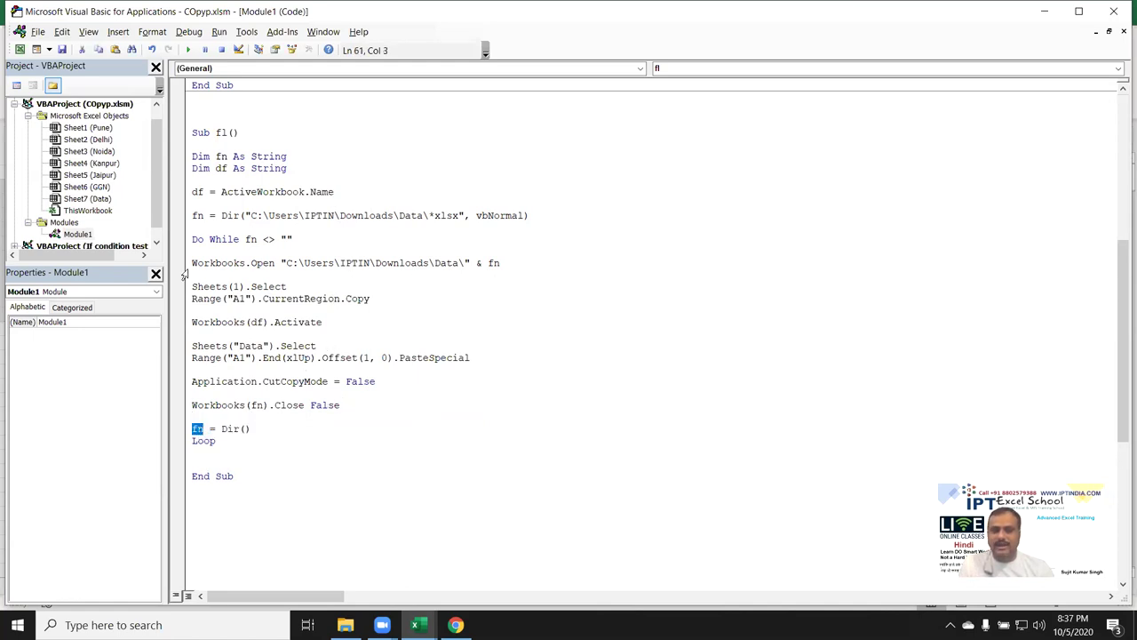
Highlight the sheet-selection lines and ActiveWorkbook.Name, then list the open Excel windows.
{"action": "left_click_drag", "start_coordinate": [192, 263], "coordinate": [205, 299]}
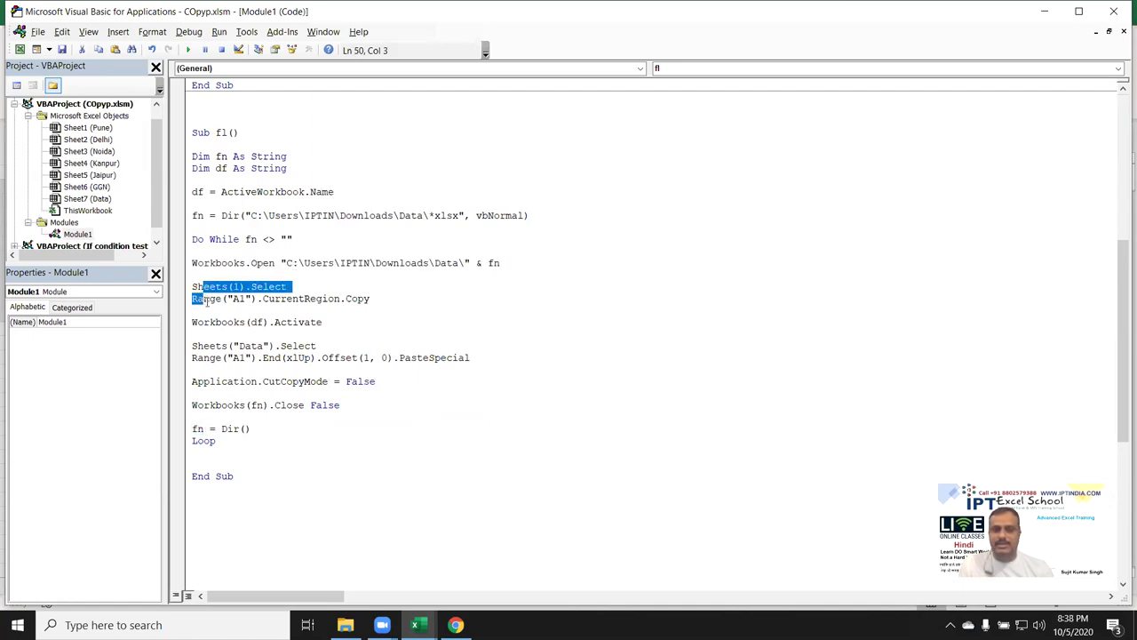
{"action": "left_click", "coordinate": [212, 322]}
{"action": "left_click_drag", "start_coordinate": [213, 328], "coordinate": [222, 358]}
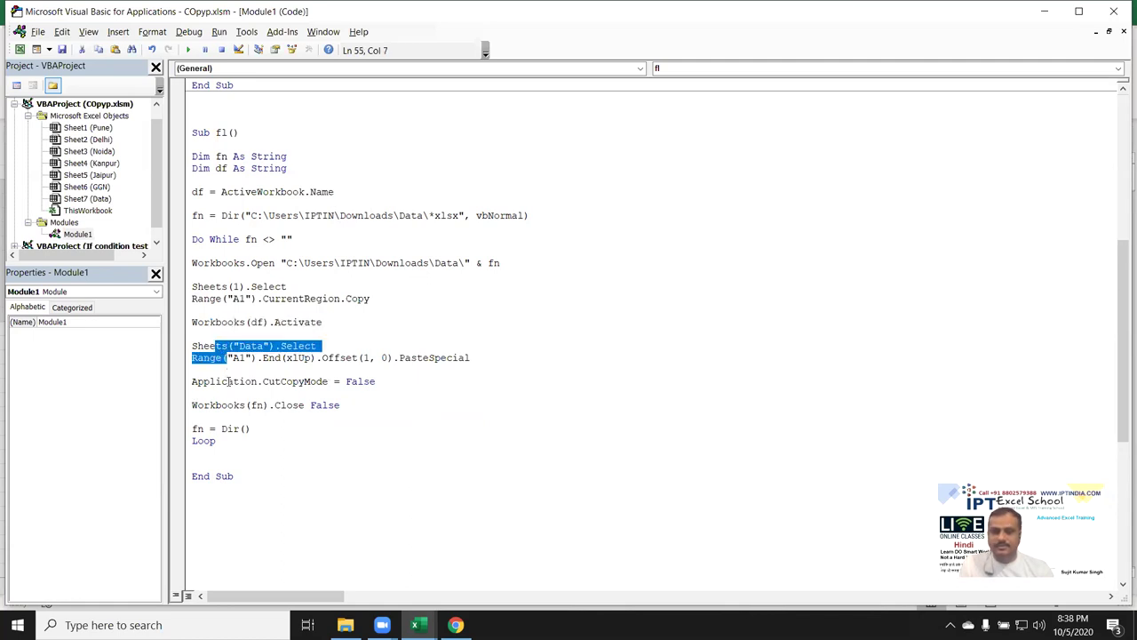
{"action": "double_click", "coordinate": [322, 192]}
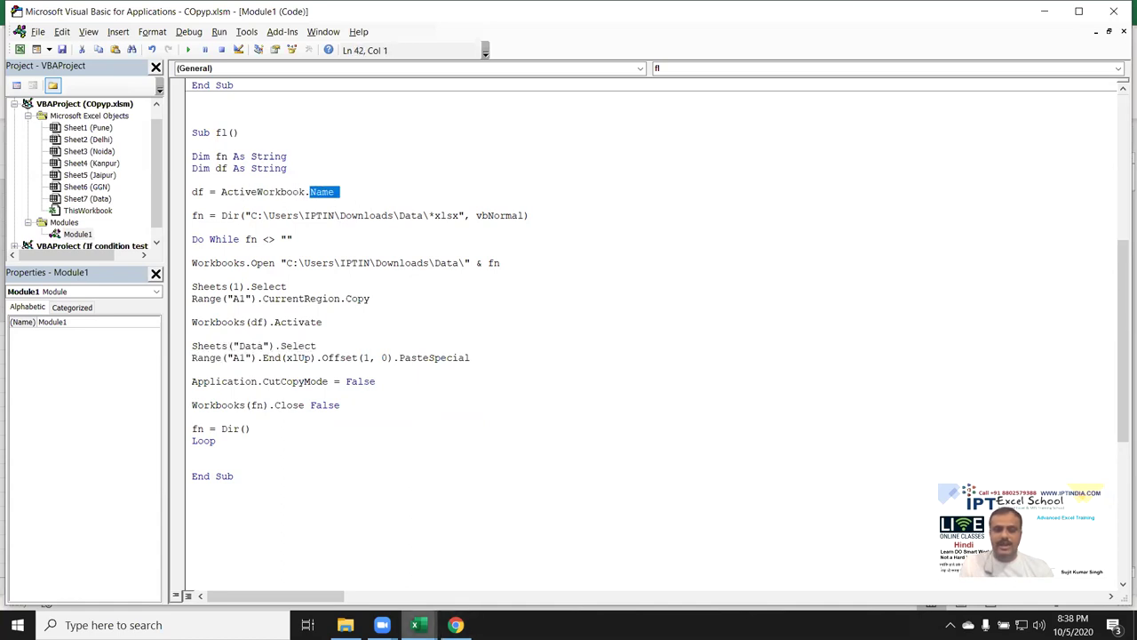
{"action": "left_click", "coordinate": [415, 624]}
Bring the COpyp workbook forward and leave only cell A1 selected on the empty Data sheet.
{"action": "left_click", "coordinate": [504, 576]}
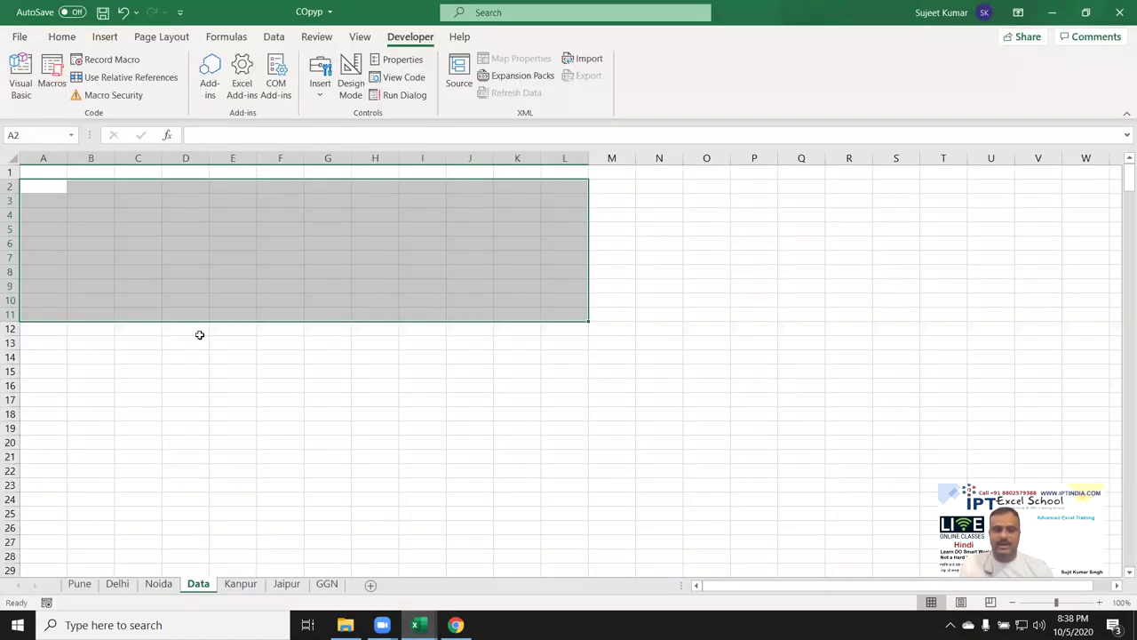
{"action": "left_click", "coordinate": [48, 160]}
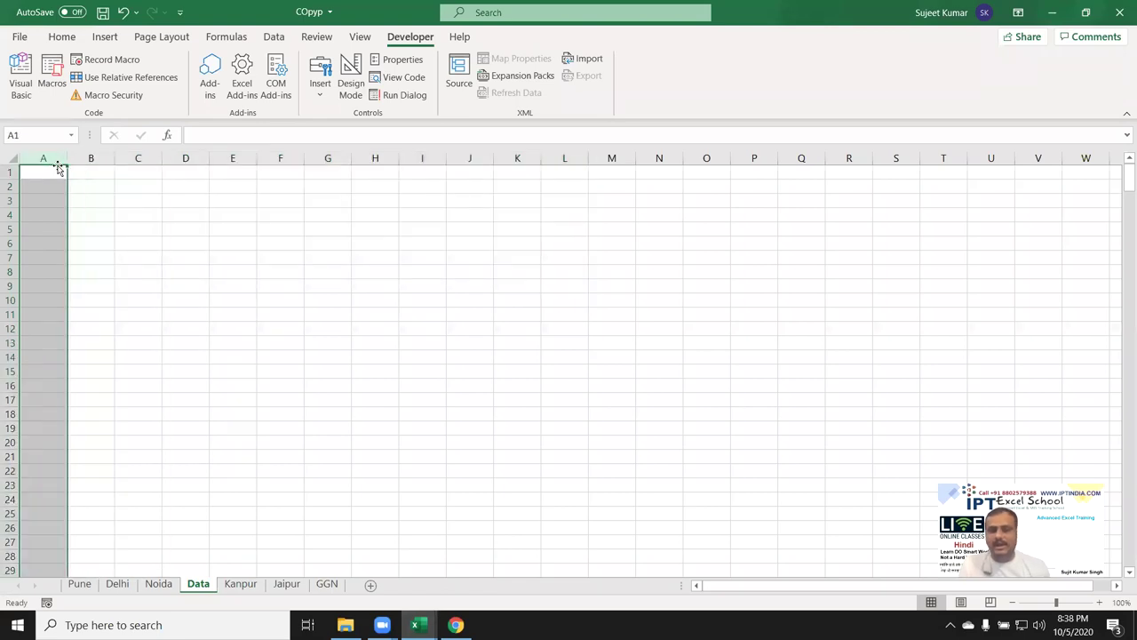
{"action": "left_click", "coordinate": [55, 172]}
Switch between workbook and fl code, highlighting the line that stores the workbook name.
{"action": "key", "text": "alt+F11"}
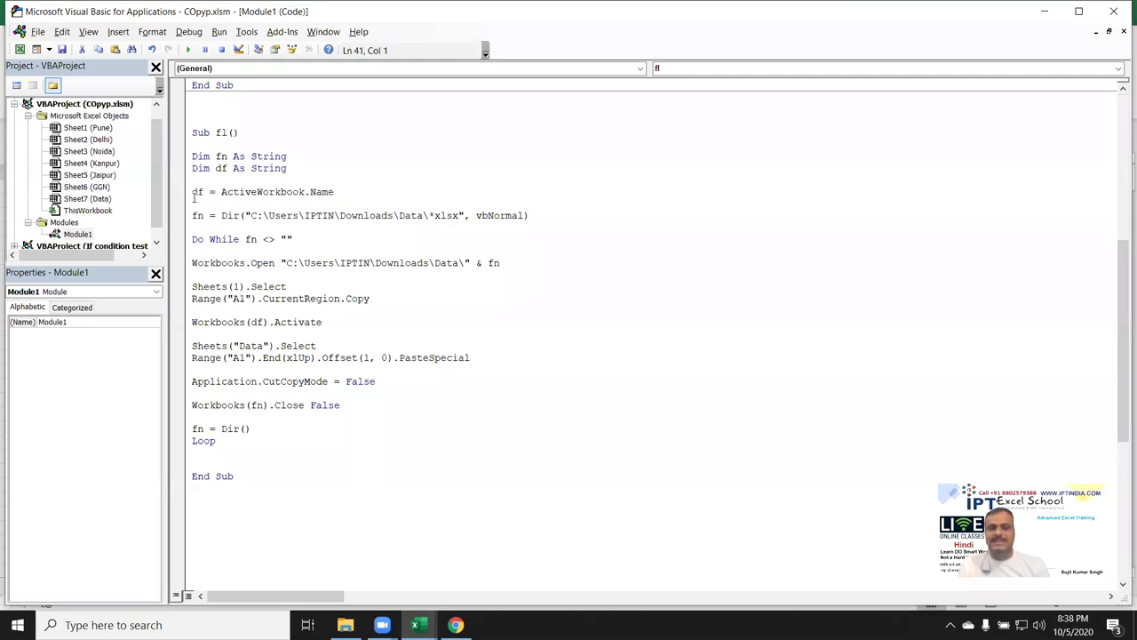
{"action": "key", "text": "alt+F11"}
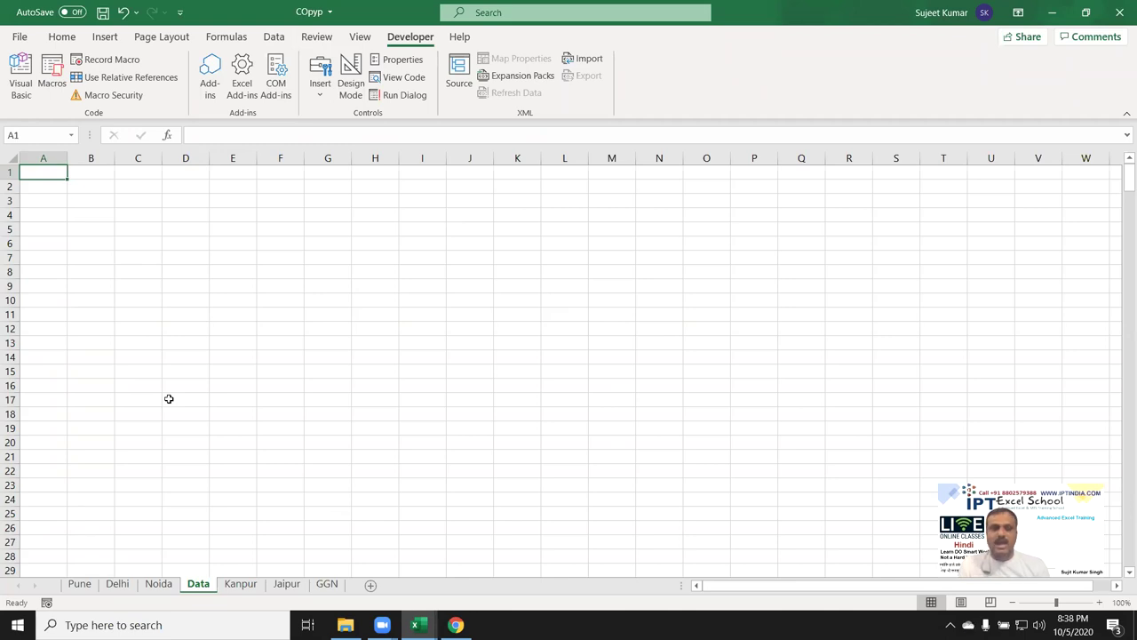
{"action": "key", "text": "alt+F11"}
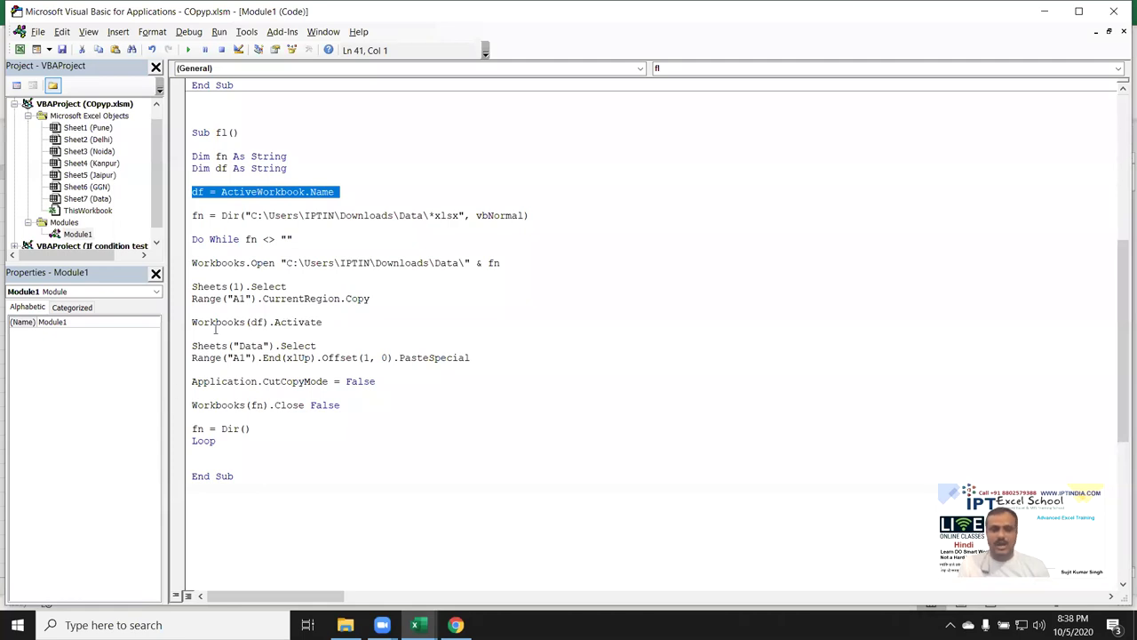
{"action": "key", "text": "Left"}
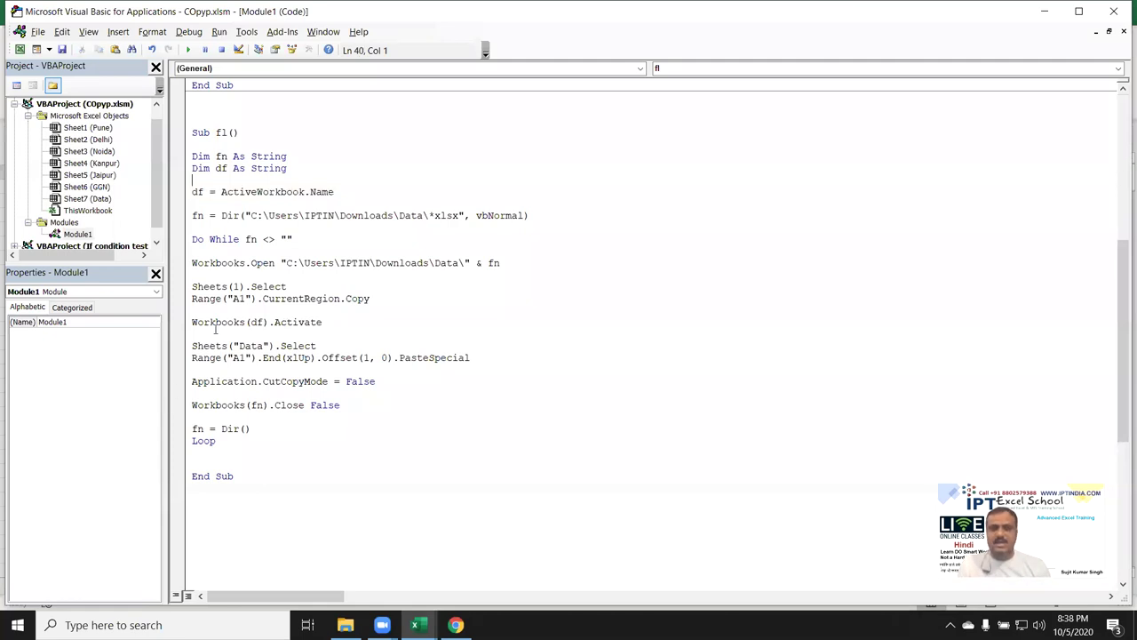
{"action": "key", "text": "shift+Down"}
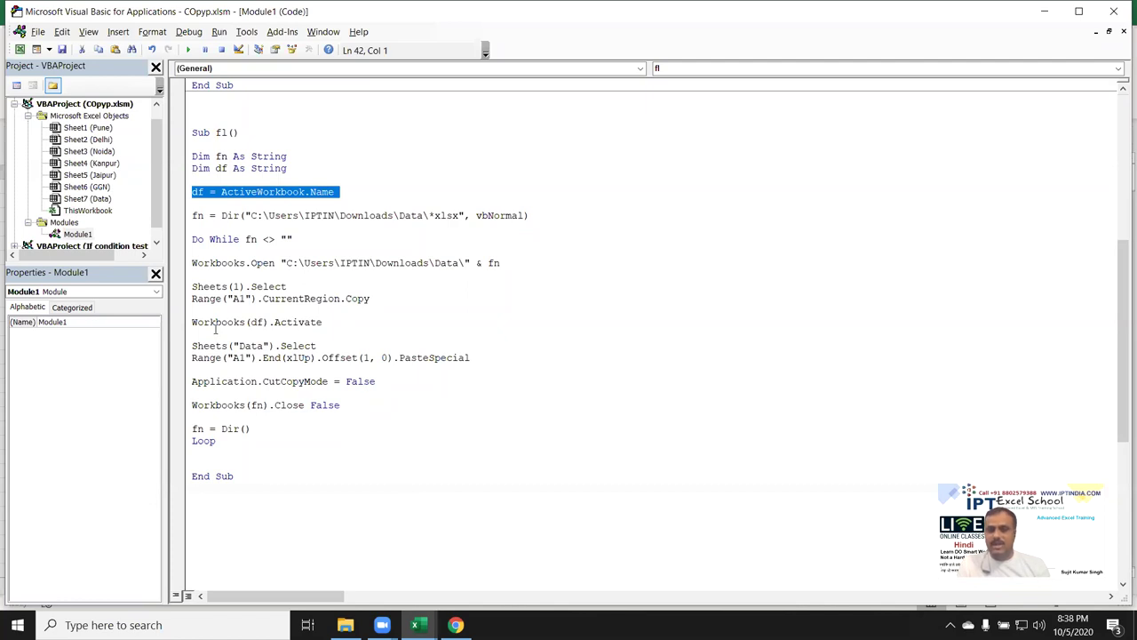
{"action": "key", "text": "alt+F11"}
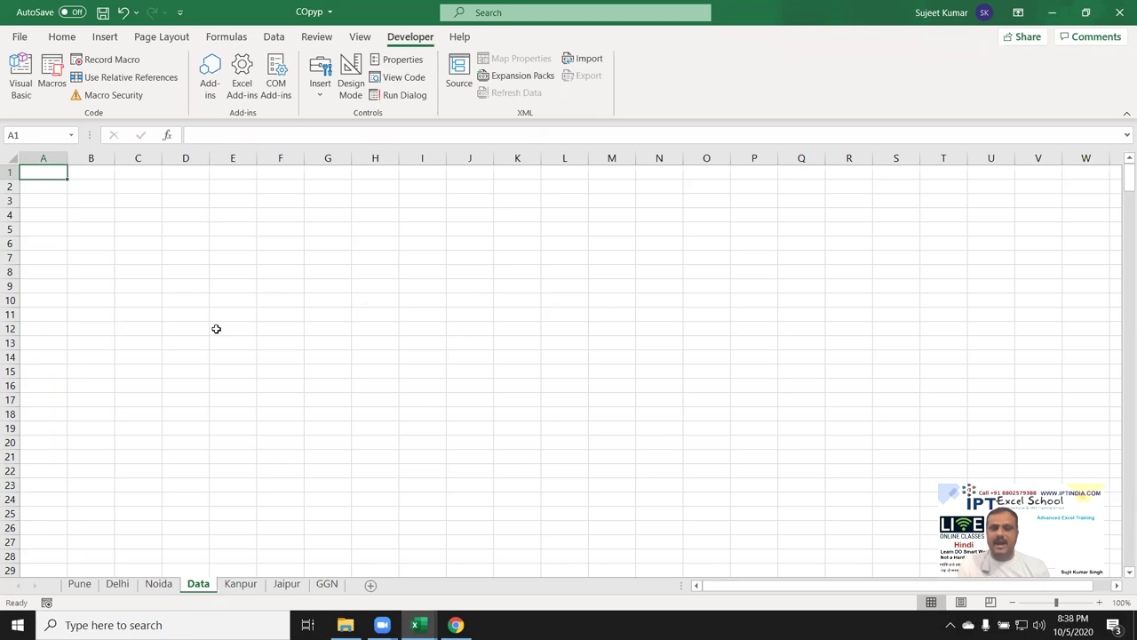
{"action": "key", "text": "alt+F11"}
Walk through the first-xlsx-file line, the Do While condition and the line opening each file.
{"action": "key", "text": "shift+Right"}
{"action": "key", "text": "Down"}
{"action": "key", "text": "shift+Down"}
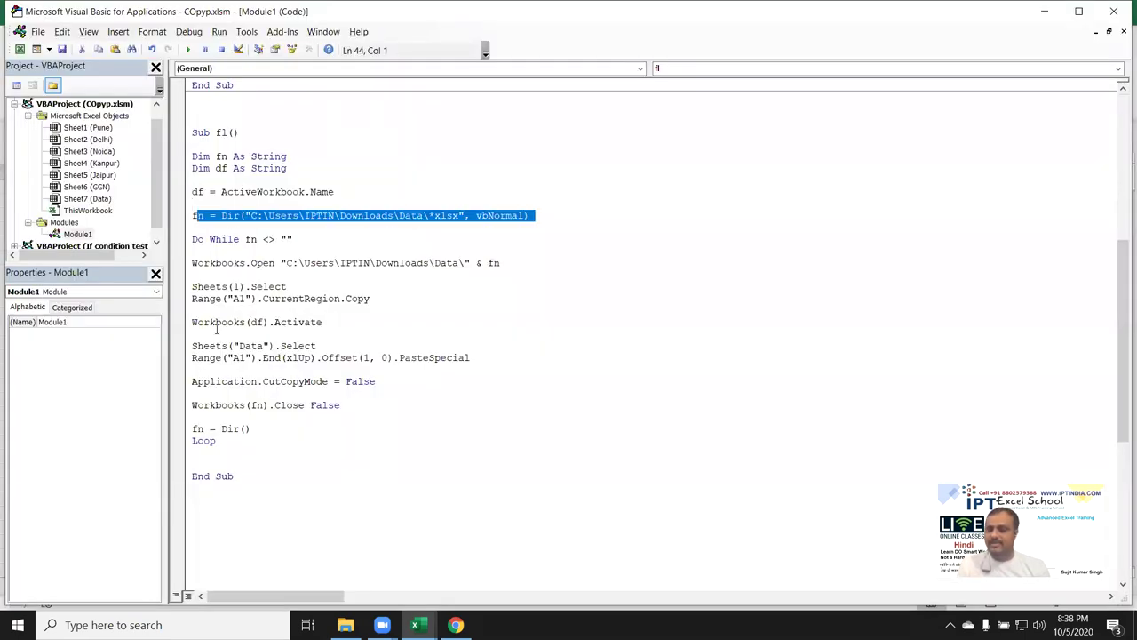
{"action": "key", "text": "Right"}
{"action": "key", "text": "Down"}
{"action": "key", "text": "Right"}
{"action": "key", "text": "shift+Down"}
{"action": "key", "text": "Right"}
{"action": "key", "text": "Down"}
{"action": "key", "text": "Right"}
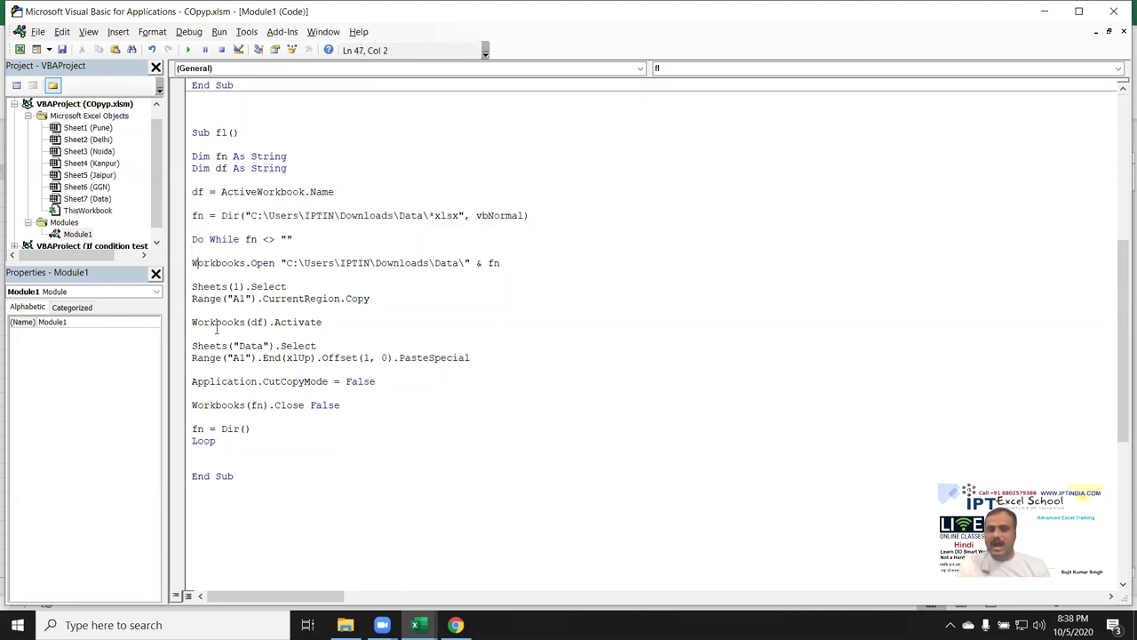
{"action": "key", "text": "shift+Down"}
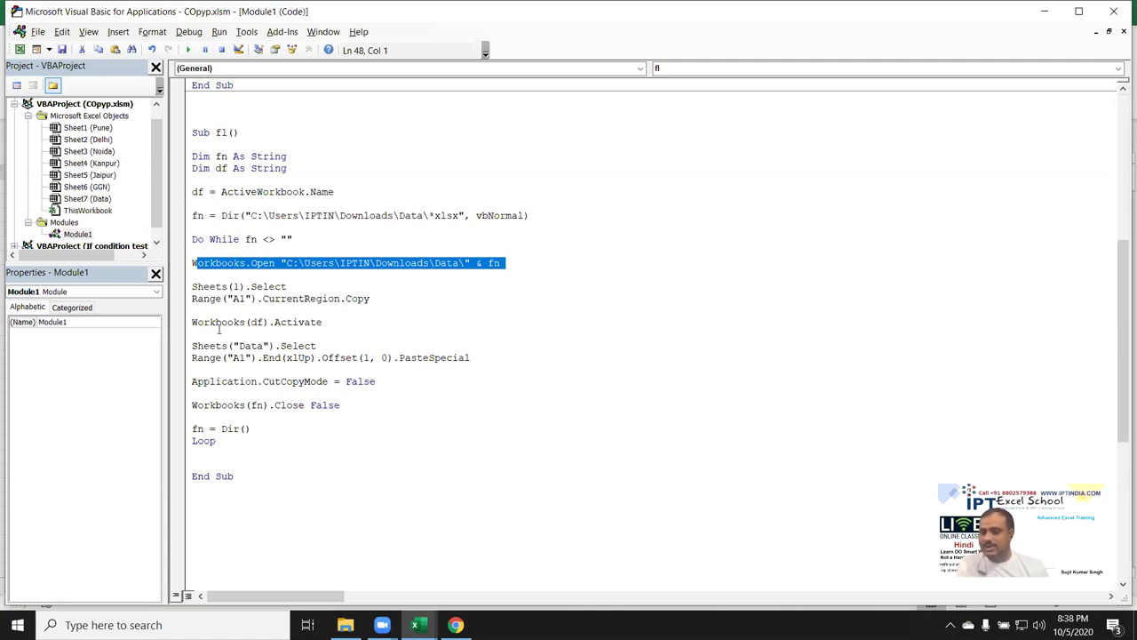
Review the lines selecting the first sheet, copying the current region and reactivating the main workbook.
{"action": "key", "text": "Right"}
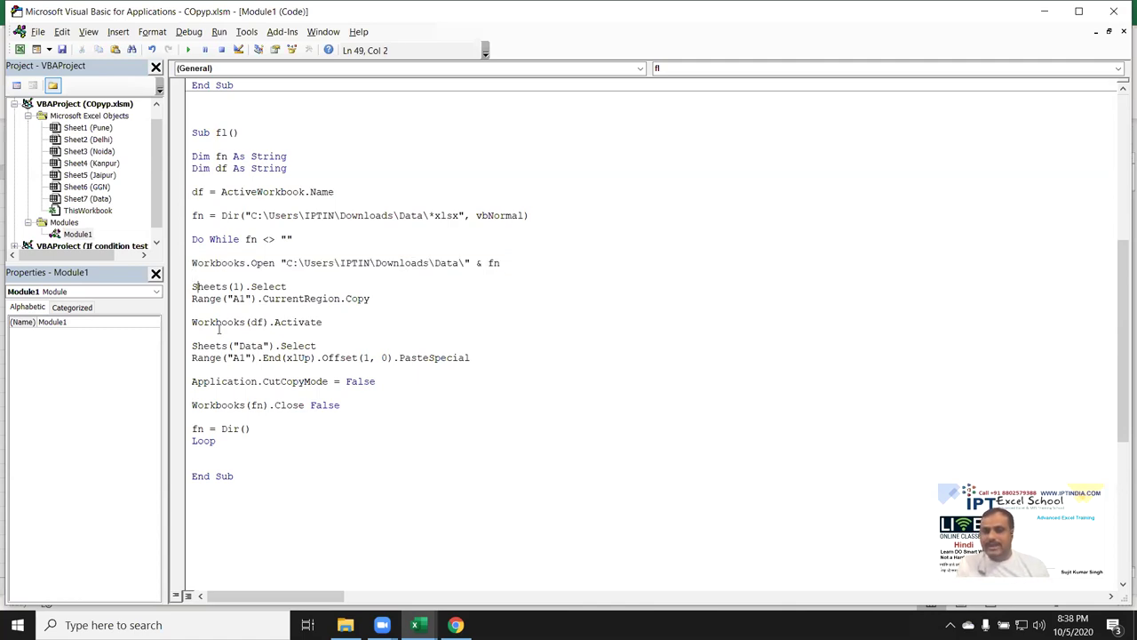
{"action": "key", "text": "shift+Down"}
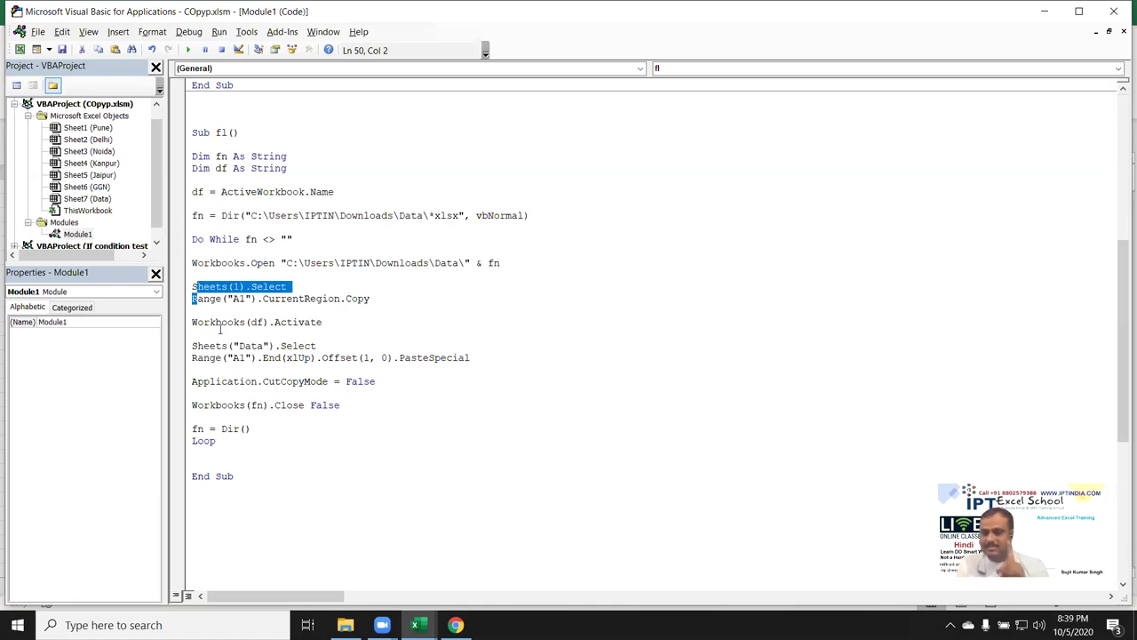
{"action": "key", "text": "Right"}
{"action": "key", "text": "shift+Down"}
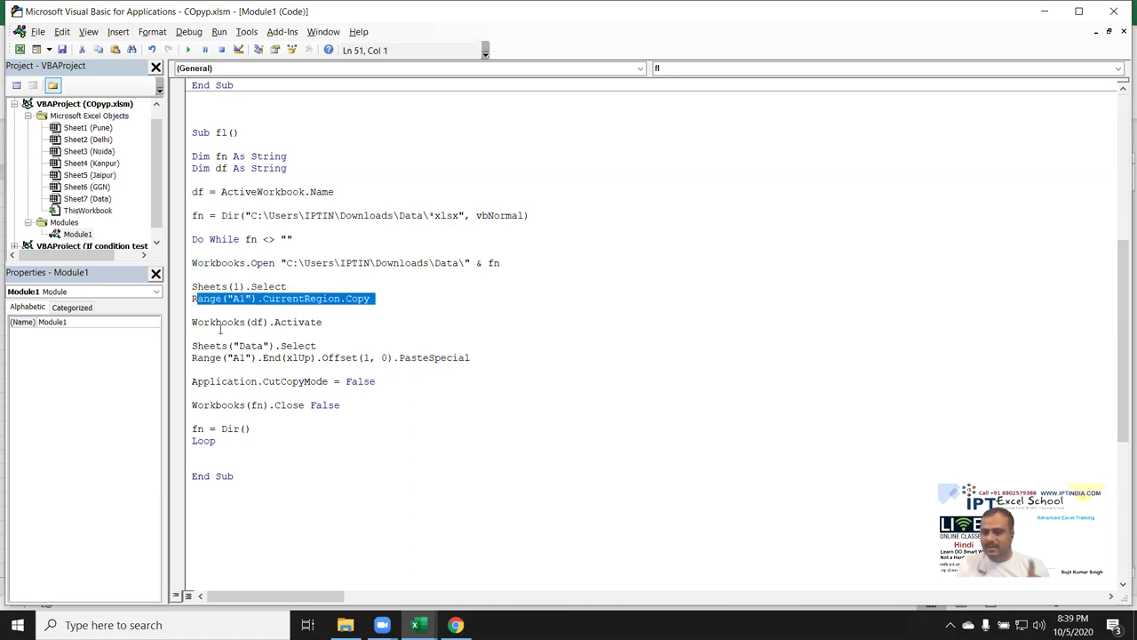
{"action": "key", "text": "Home"}
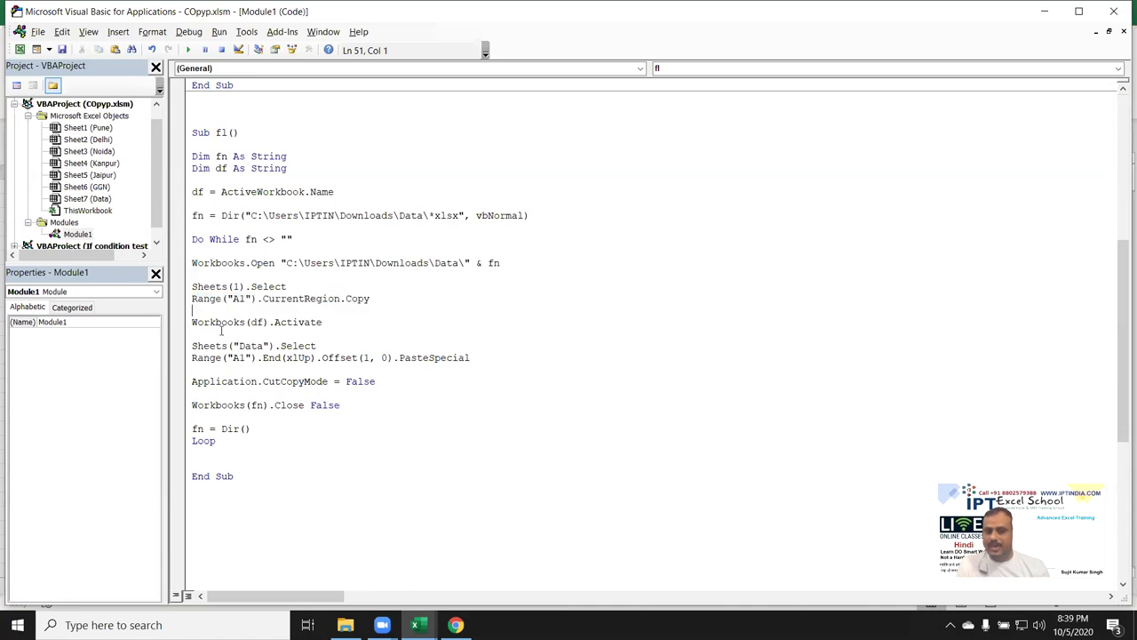
{"action": "key", "text": "Down"}
{"action": "key", "text": "shift+Down"}
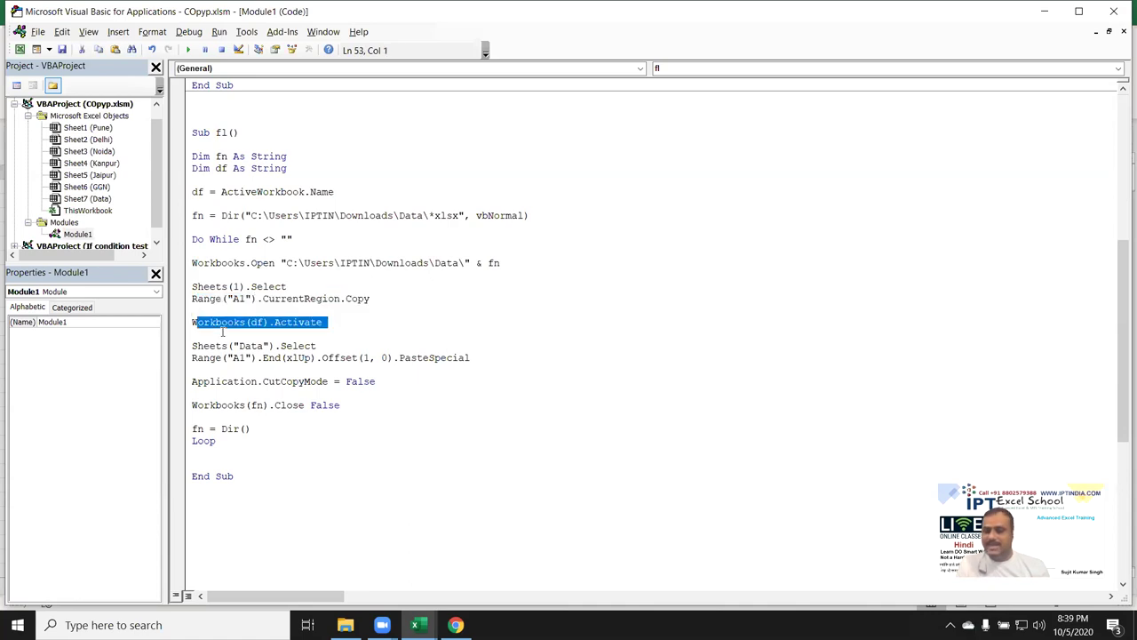
Point out Workbooks.Open, Activate, xlUp, the Data sheet and close lines, then return to the workbook.
{"action": "key", "text": "alt+F11"}
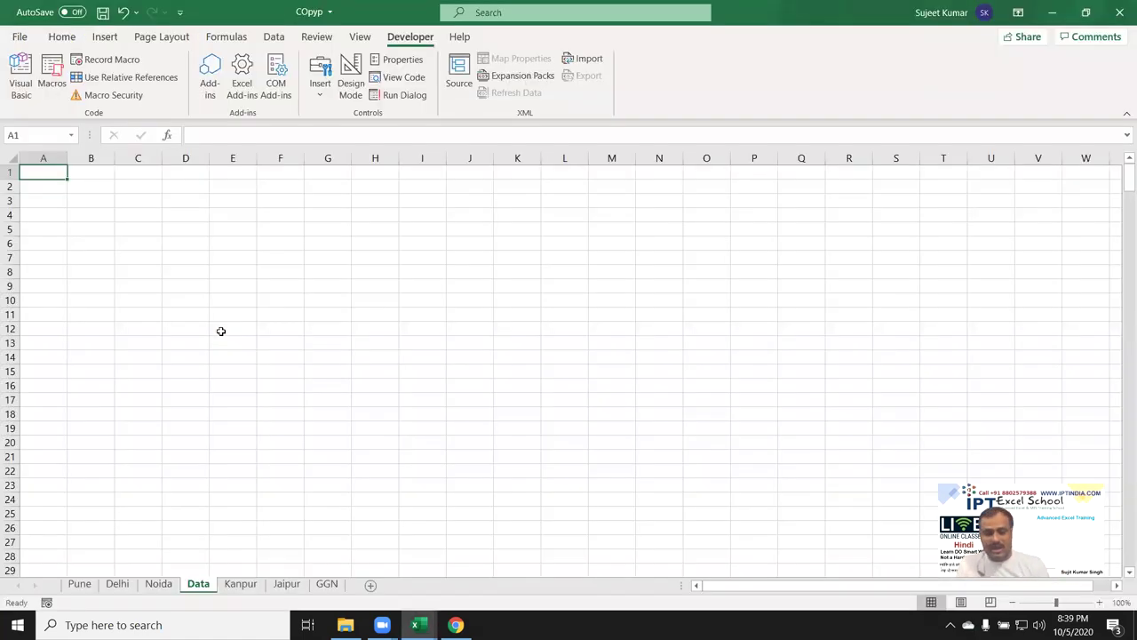
{"action": "key", "text": "alt+F11"}
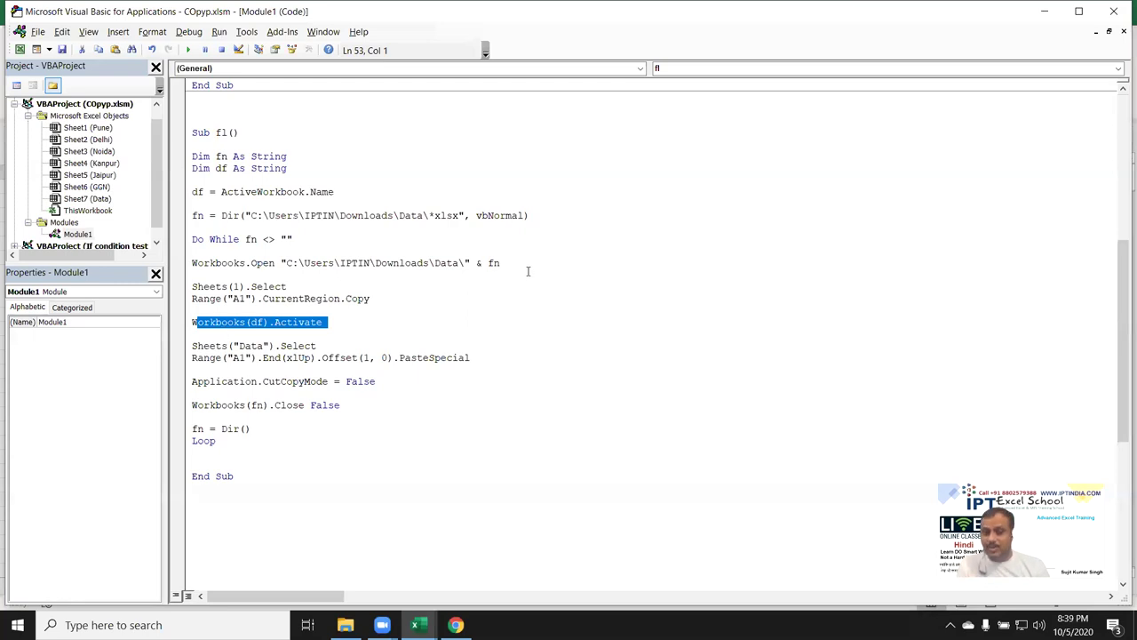
{"action": "left_click_drag", "start_coordinate": [499, 263], "coordinate": [300, 256]}
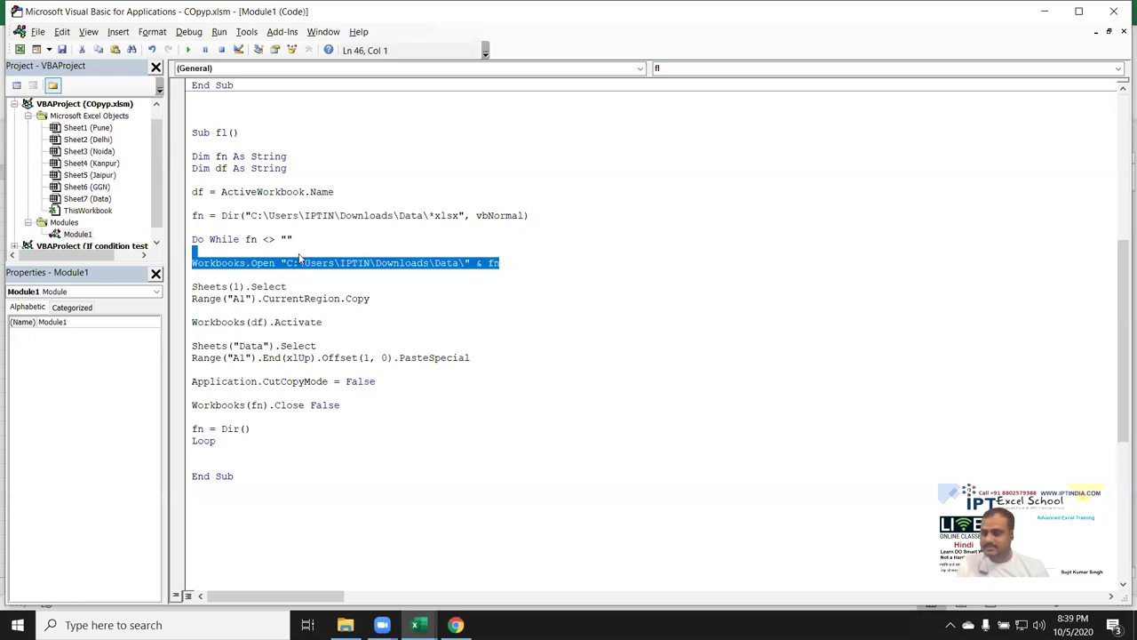
{"action": "double_click", "coordinate": [321, 323]}
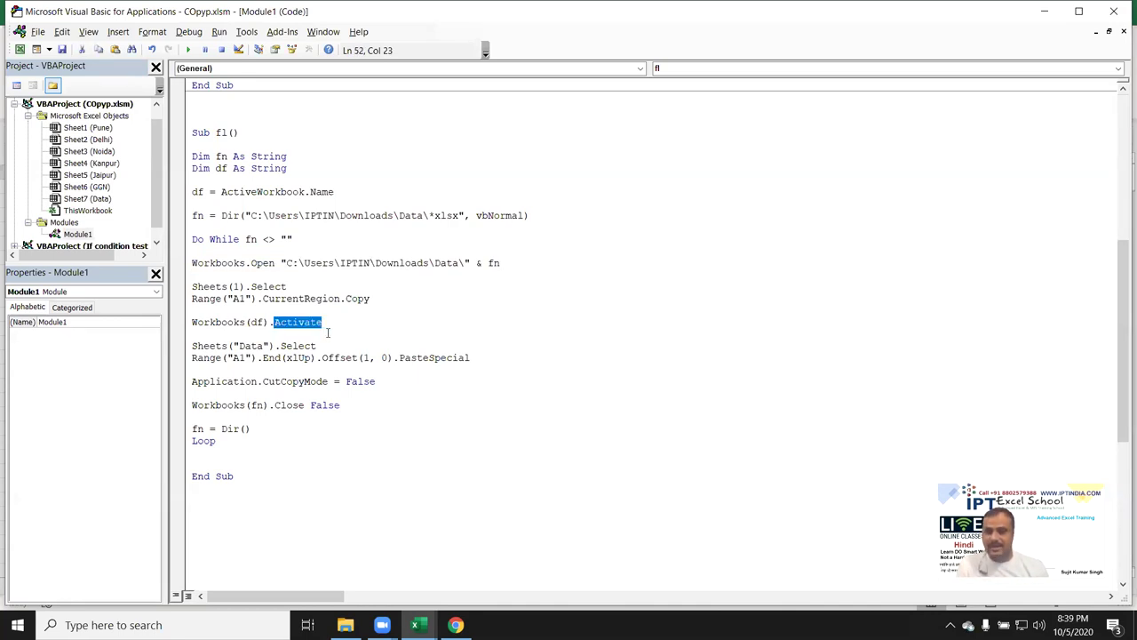
{"action": "left_click", "coordinate": [305, 358]}
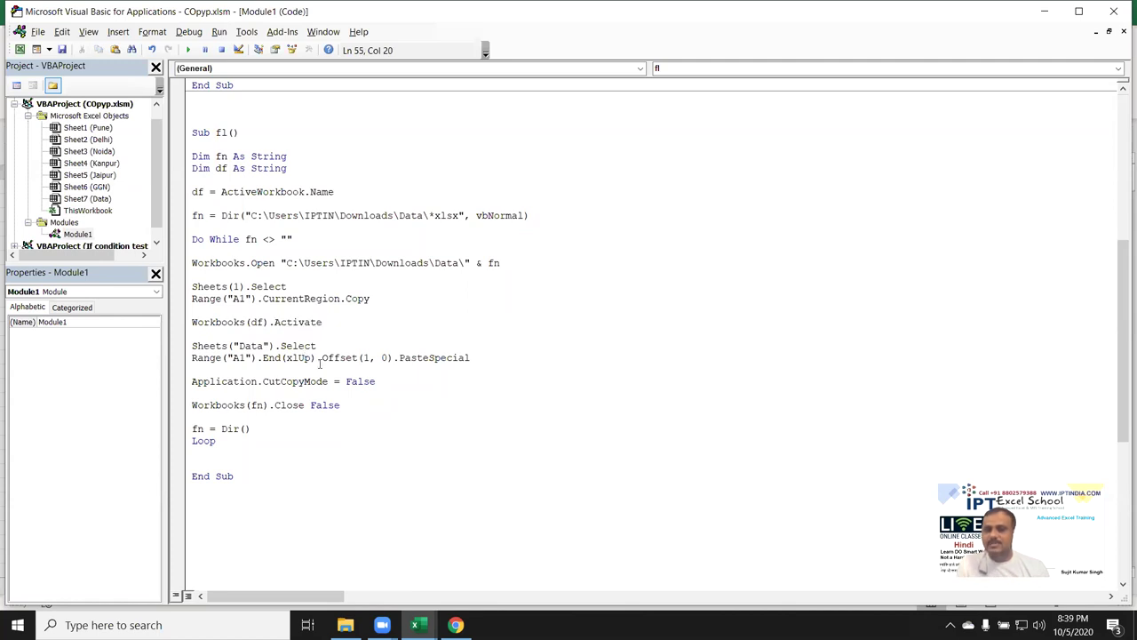
{"action": "left_click", "coordinate": [353, 347]}
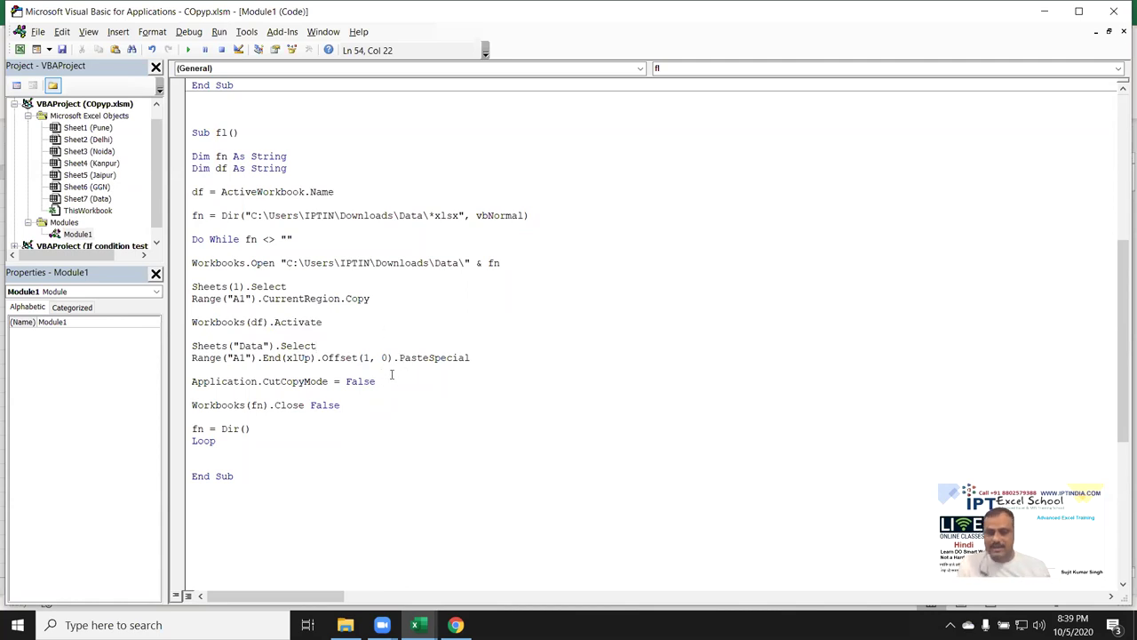
{"action": "mouse_move", "coordinate": [341, 405]}
{"action": "left_mouse_down"}
{"action": "mouse_move", "coordinate": [219, 406]}
{"action": "mouse_move", "coordinate": [193, 394]}
{"action": "left_mouse_up"}
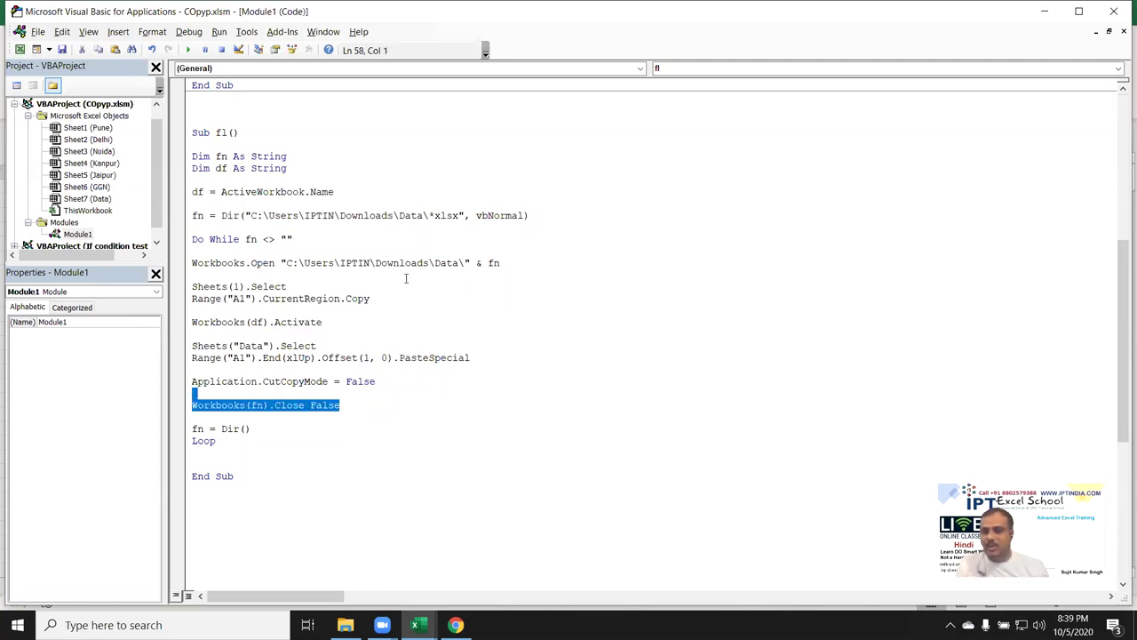
{"action": "left_click_drag", "start_coordinate": [500, 263], "coordinate": [278, 258]}
{"action": "left_click", "coordinate": [281, 264]}
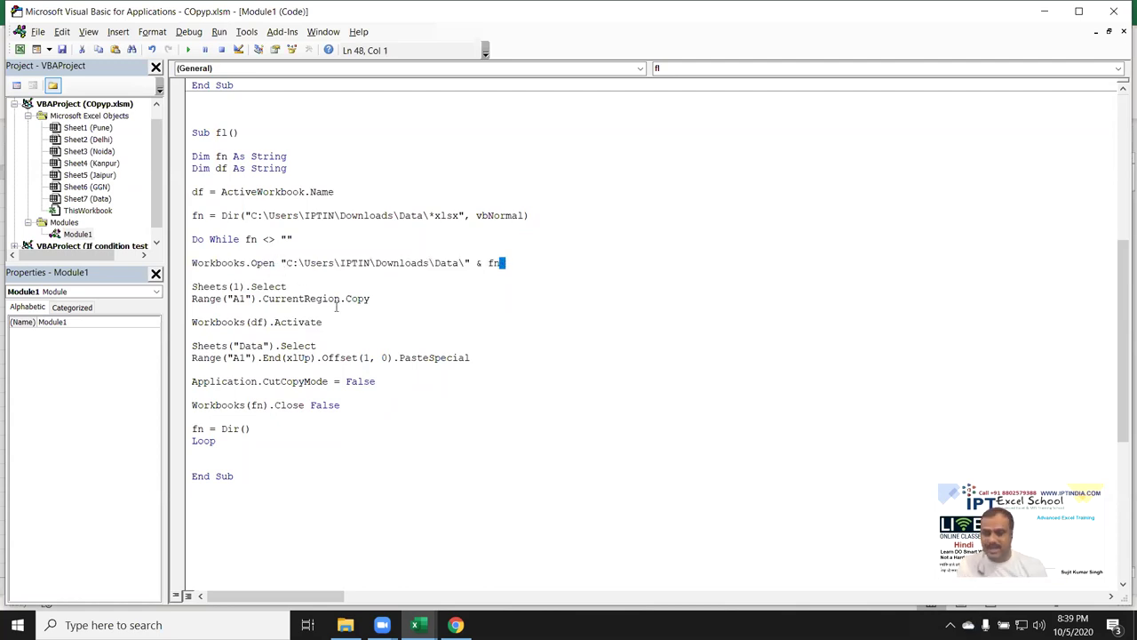
{"action": "double_click", "coordinate": [196, 406]}
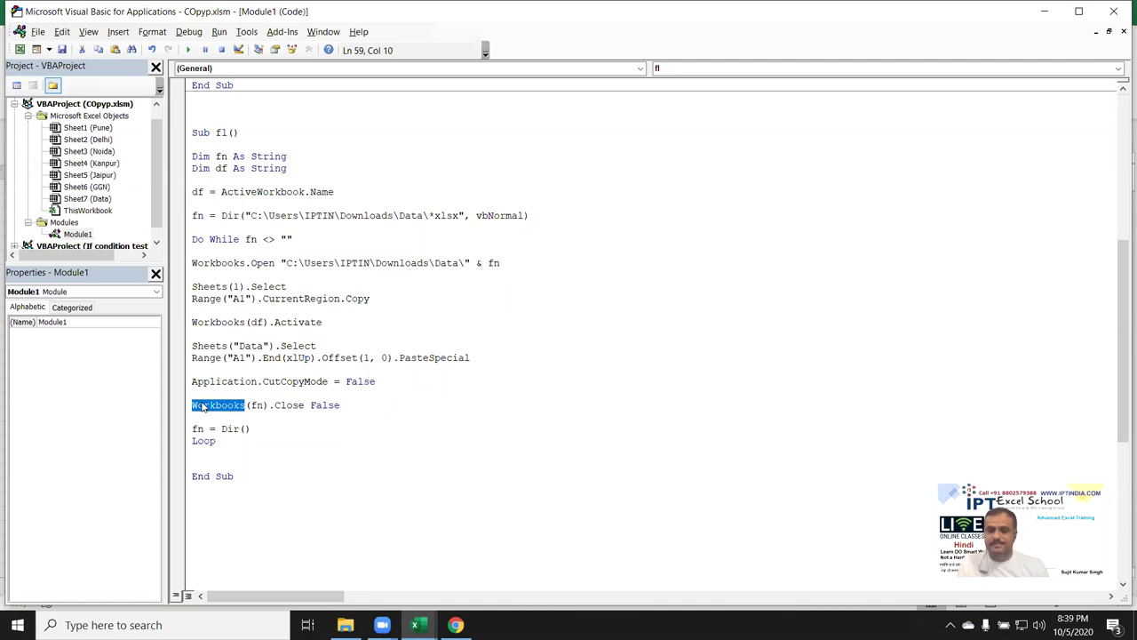
{"action": "left_click", "coordinate": [299, 455]}
Run the fl macro and check the 18 ID–MRP records pasted into A2:G20 of Data.
{"action": "key", "text": "alt+F11"}
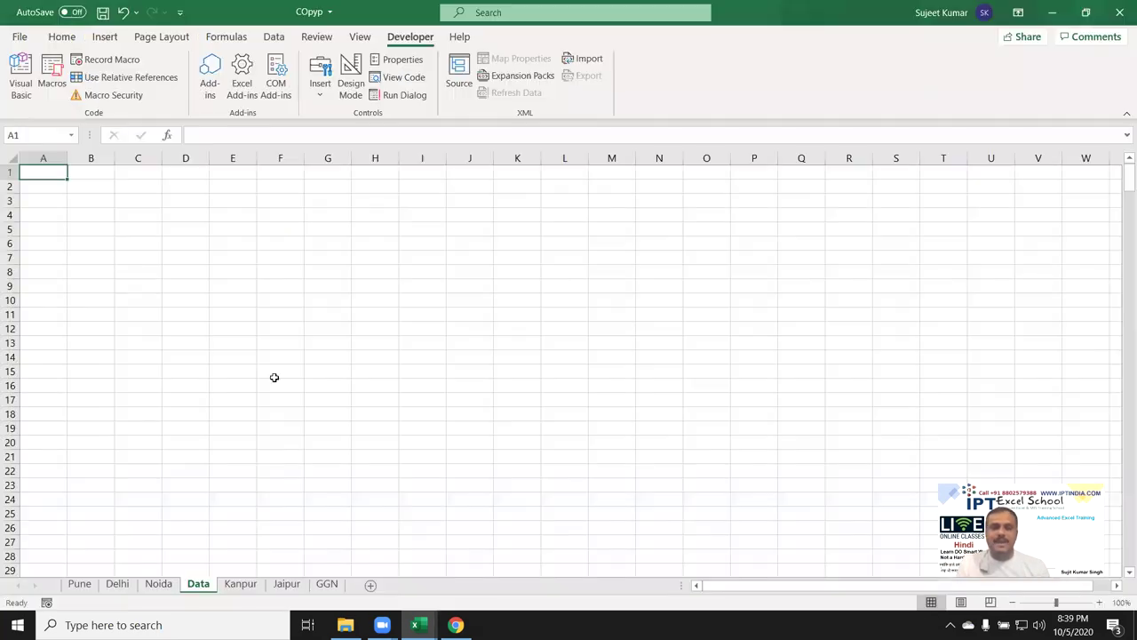
{"action": "left_click", "coordinate": [51, 76]}
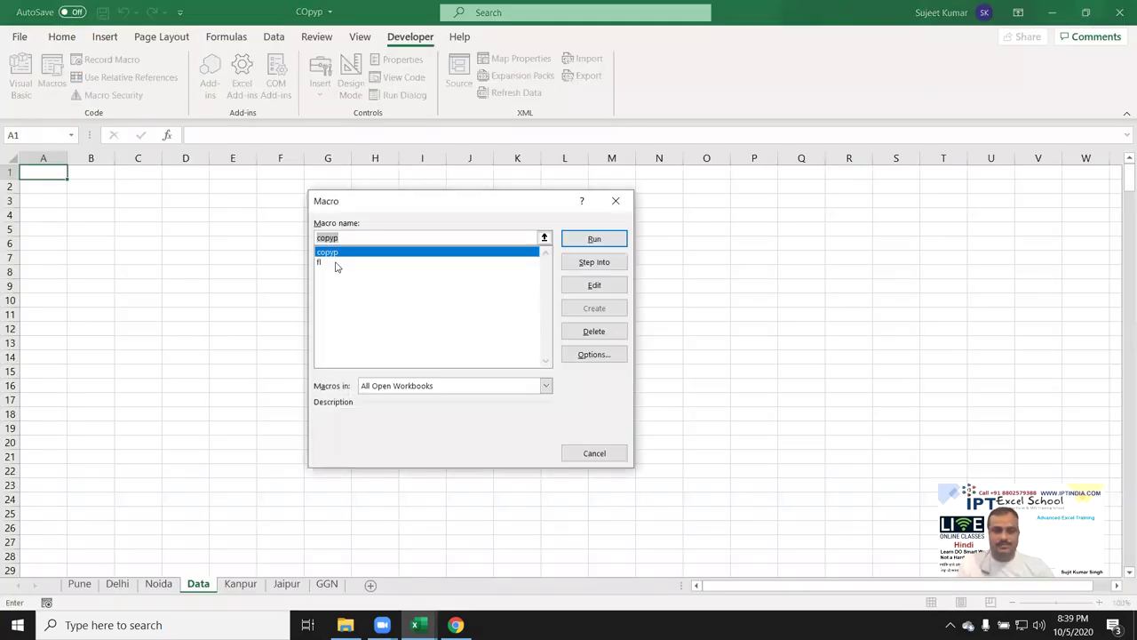
{"action": "left_click", "coordinate": [335, 263]}
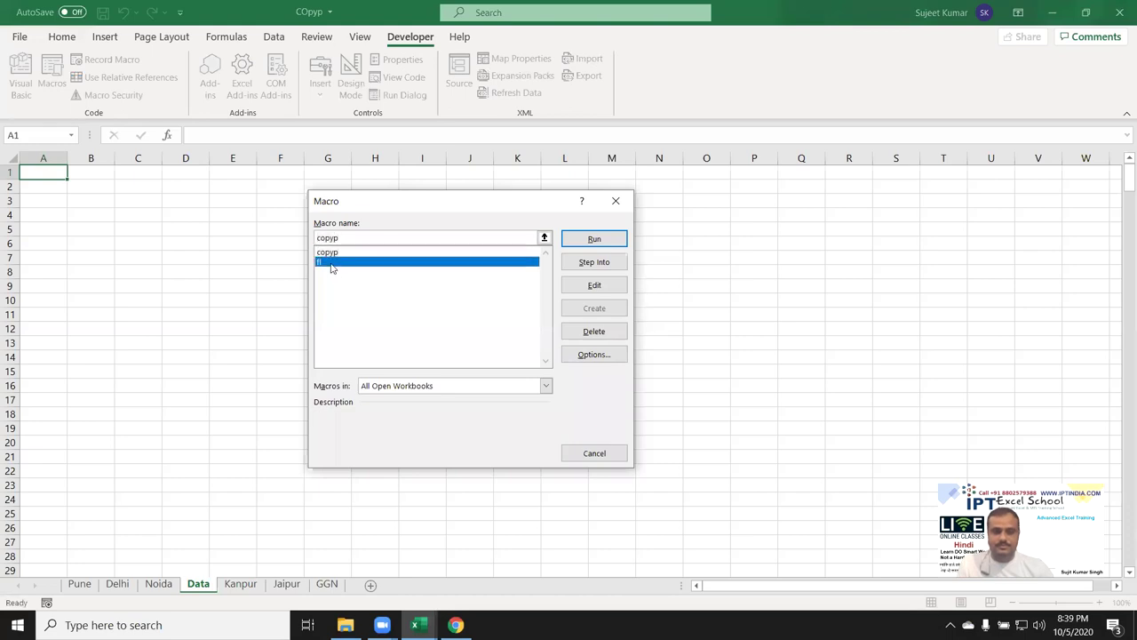
{"action": "left_click", "coordinate": [602, 238]}
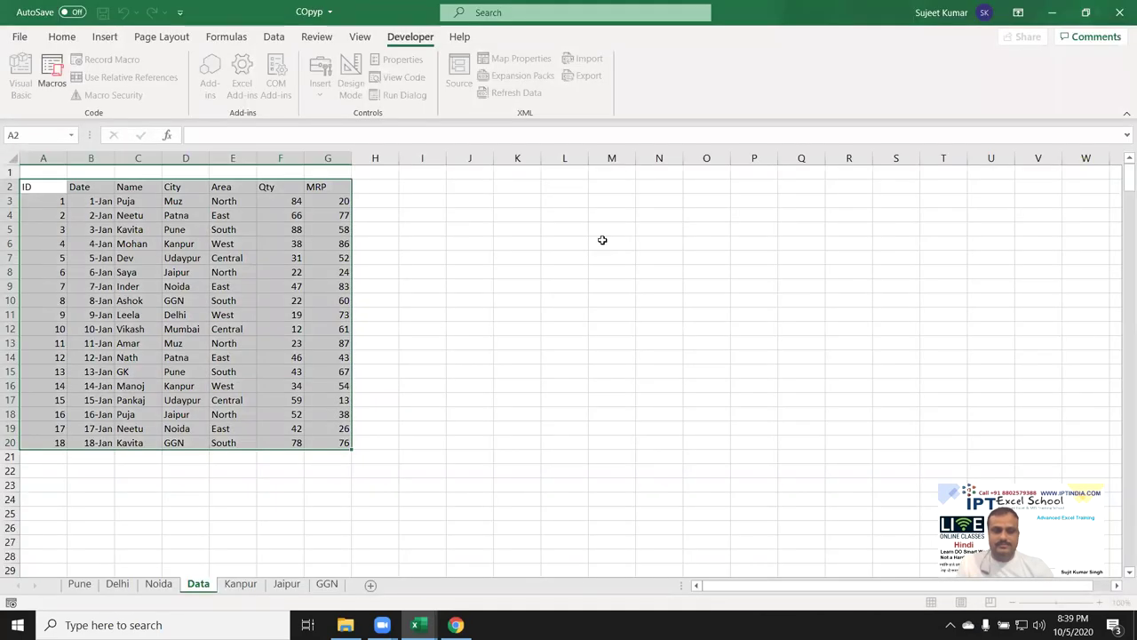
{"action": "scroll", "coordinate": [253, 469], "scroll_direction": "down", "scroll_amount": 6}
{"action": "scroll", "coordinate": [253, 469], "scroll_direction": "up", "scroll_amount": 6}
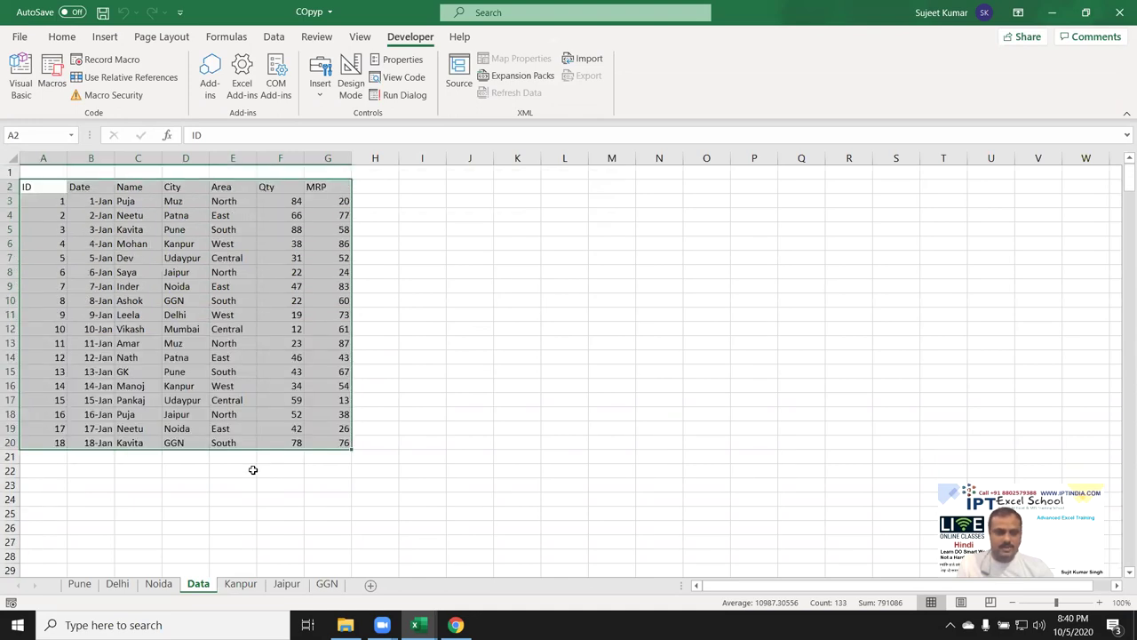
{"action": "scroll", "coordinate": [223, 477], "scroll_direction": "down", "scroll_amount": 2}
{"action": "scroll", "coordinate": [223, 477], "scroll_direction": "up", "scroll_amount": 2}
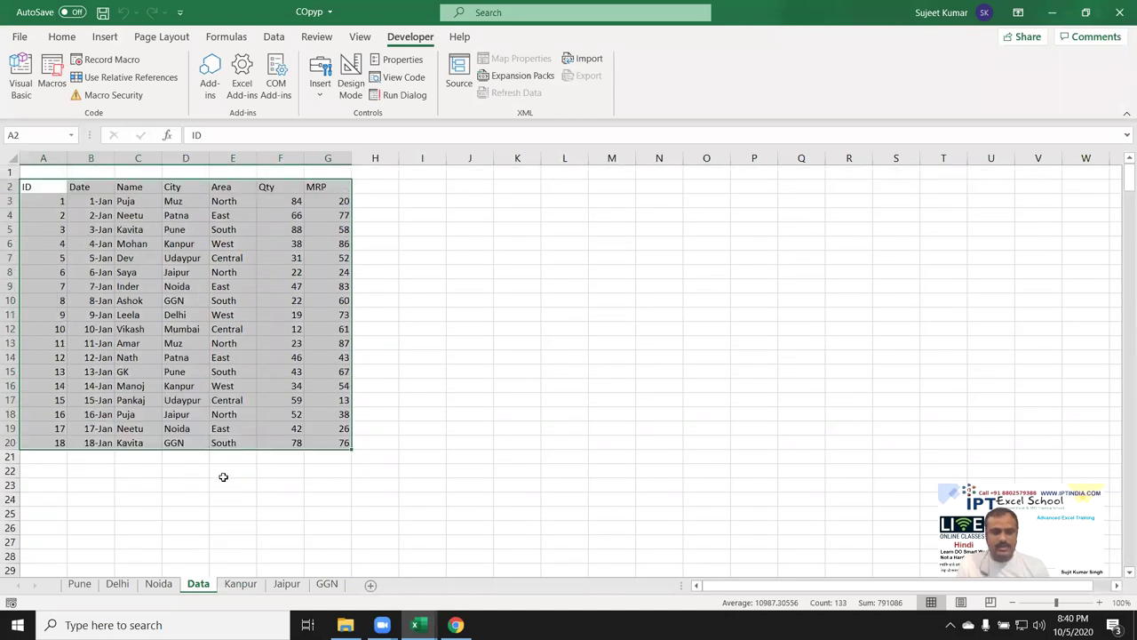
{"action": "key", "text": "alt+F11"}
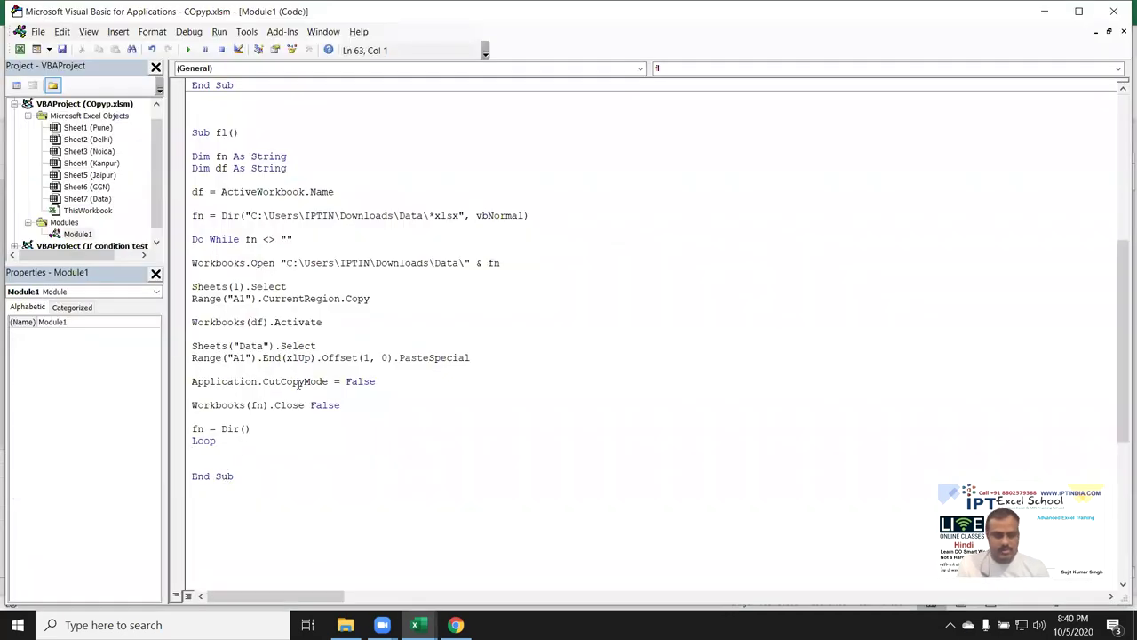
Change the paste line's Range("A1") reference to Range("A65000") in the fl code.
{"action": "left_click", "coordinate": [239, 358]}
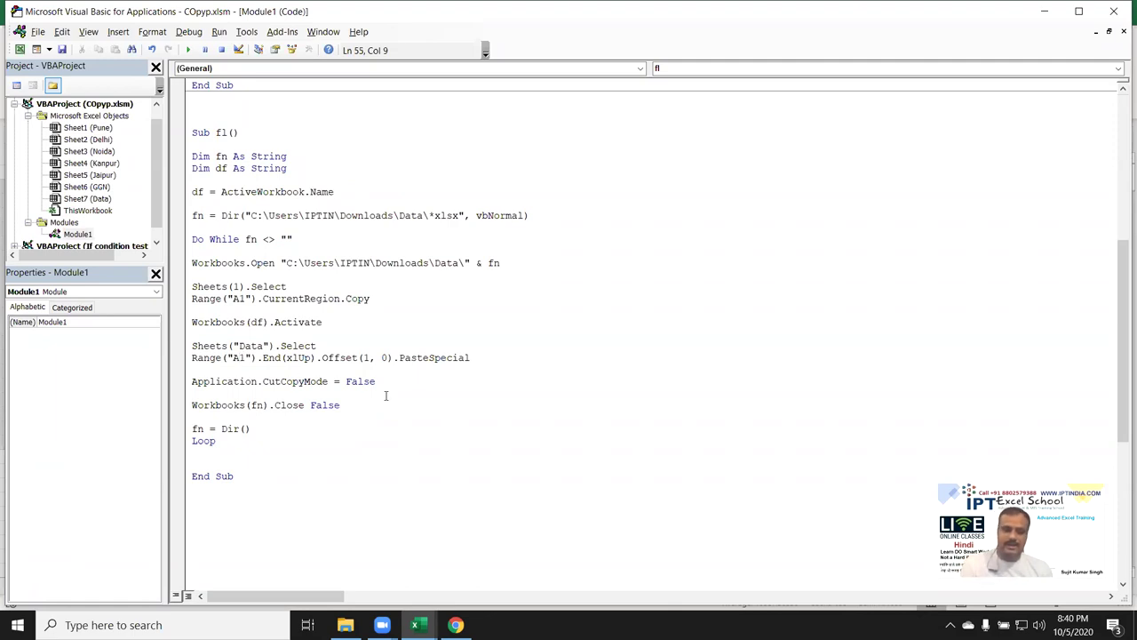
{"action": "key", "text": "Delete"}
{"action": "type", "text": "65000"}
{"action": "left_click", "coordinate": [442, 394]}
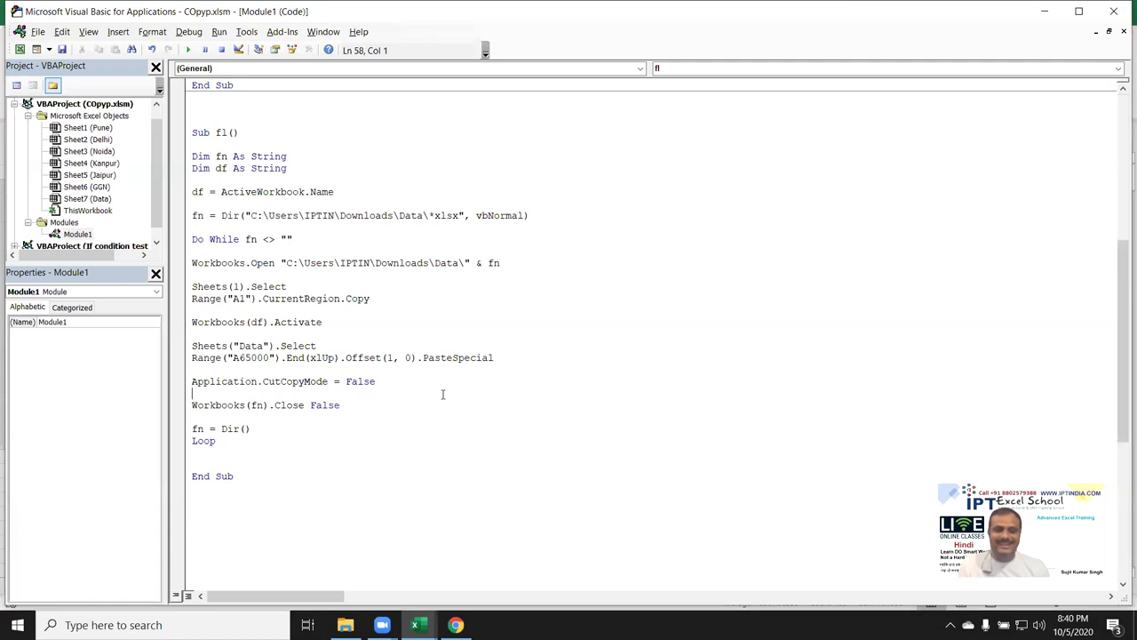
Clear the pasted rows below the Data headers and rerun the fl macro.
{"action": "key", "text": "alt+F11"}
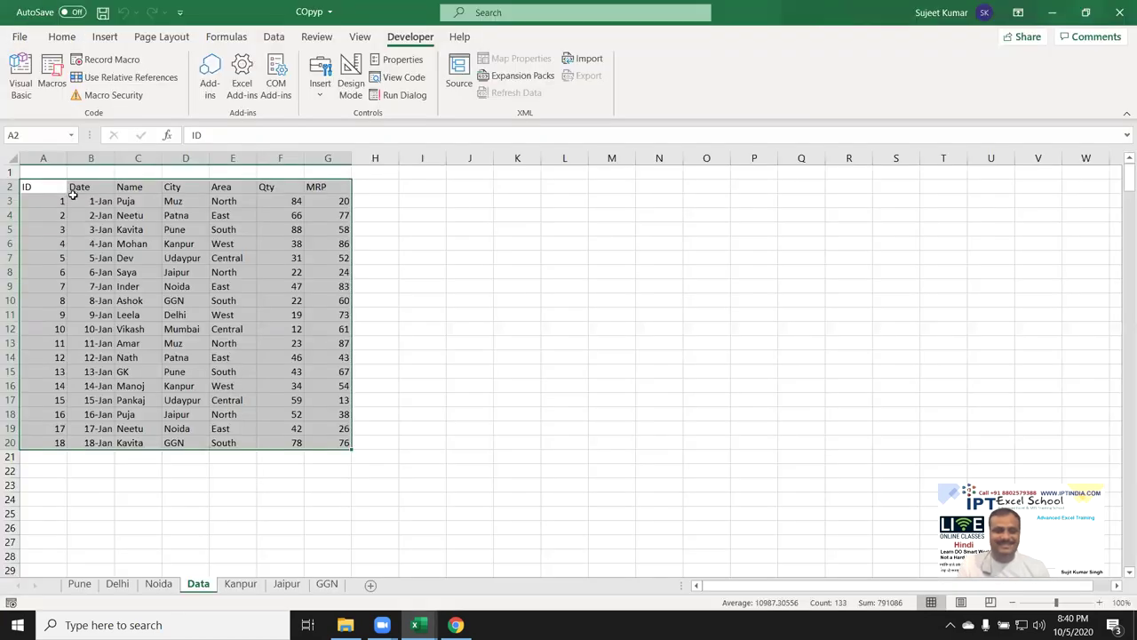
{"action": "left_click_drag", "start_coordinate": [35, 207], "coordinate": [307, 455]}
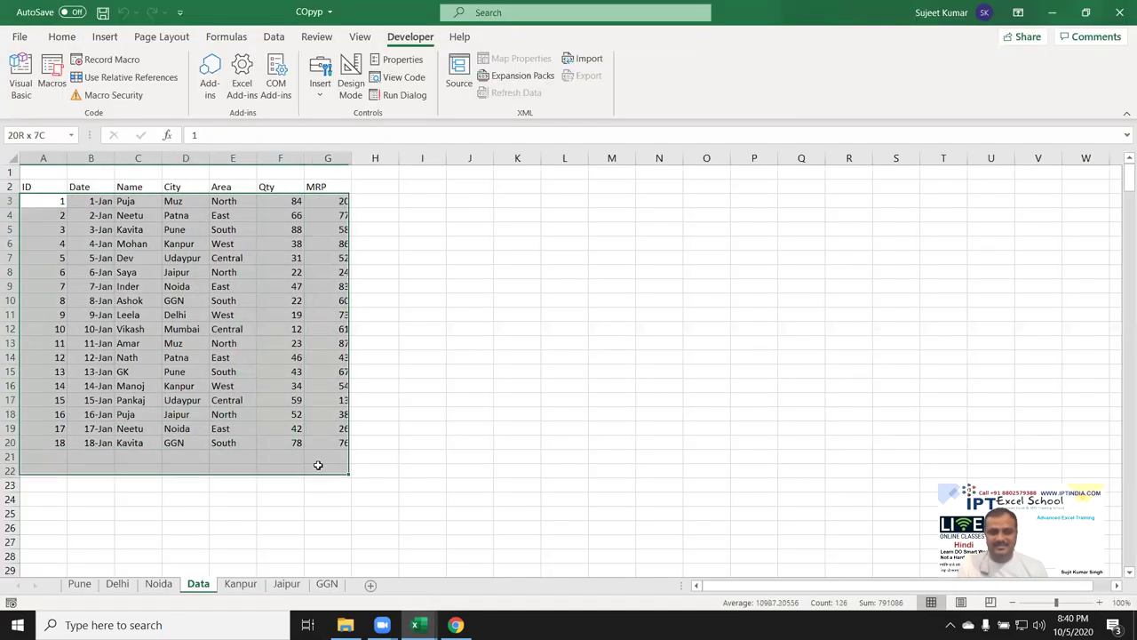
{"action": "key", "text": "Delete"}
{"action": "left_click", "coordinate": [138, 229]}
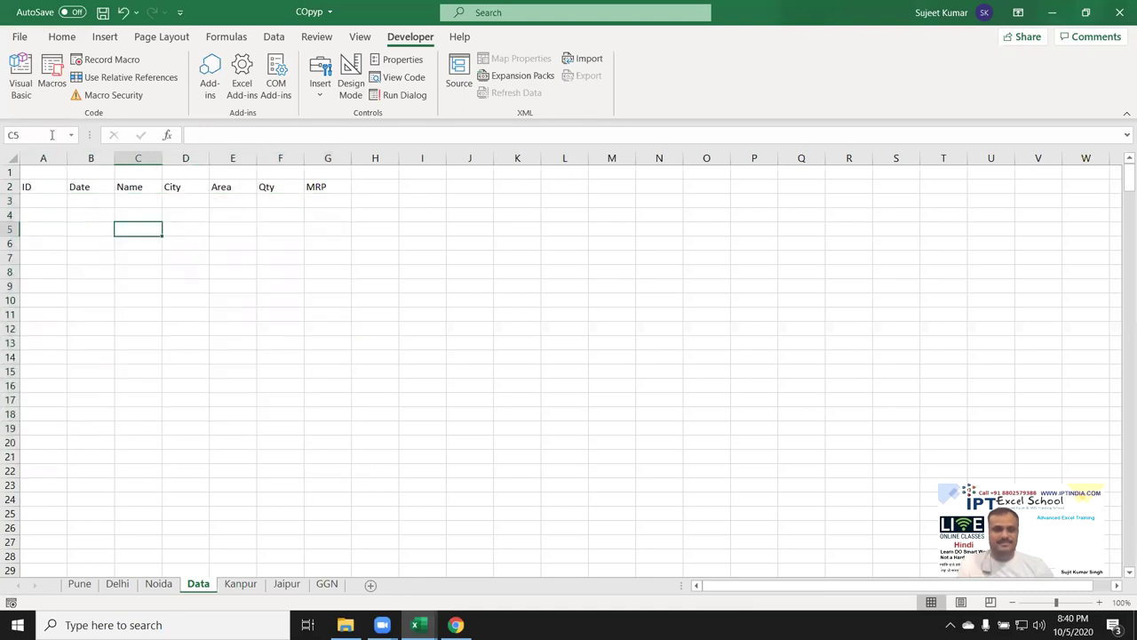
{"action": "left_click", "coordinate": [54, 89]}
{"action": "left_click", "coordinate": [333, 262]}
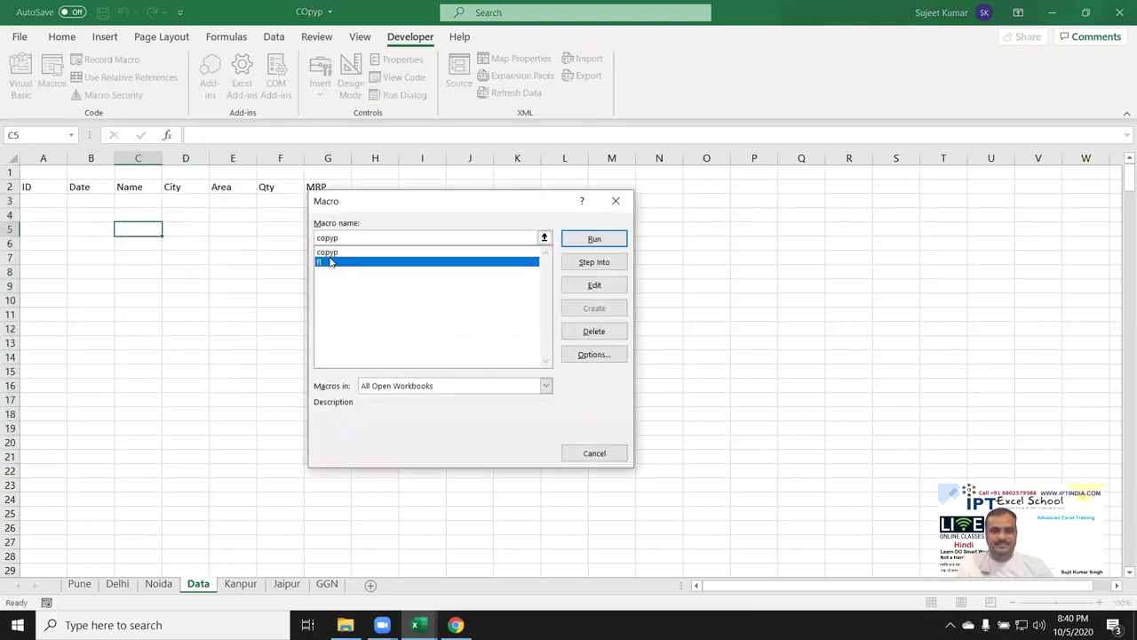
{"action": "left_click", "coordinate": [594, 239]}
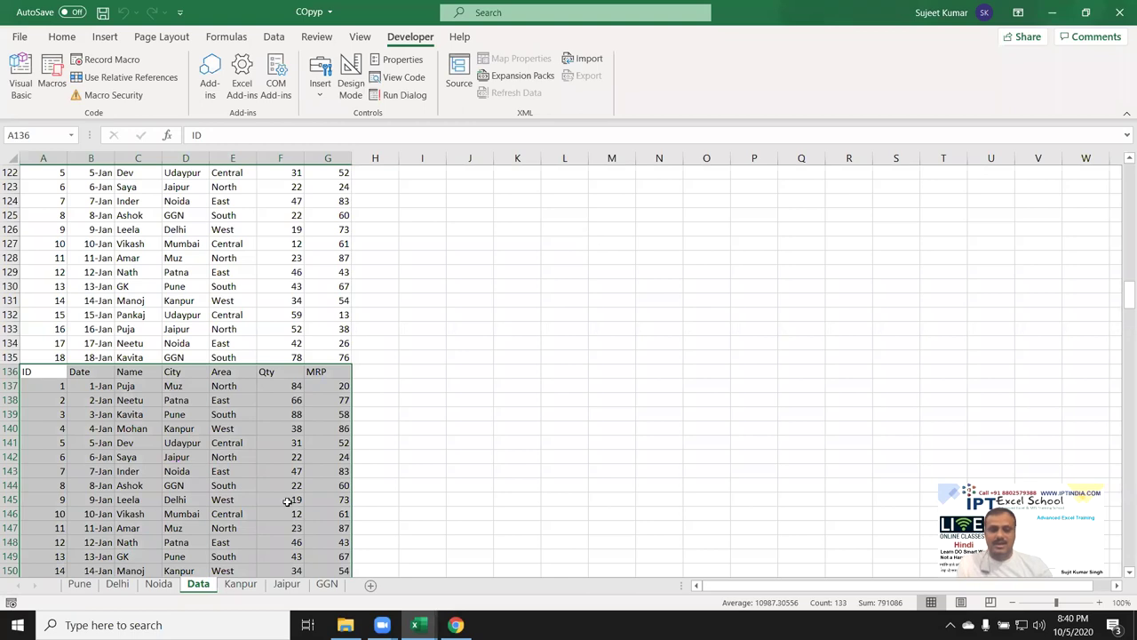
On the Kanpur sheet, select the JAN–DEC headers plus columns D (MAR) and H (JUL).
{"action": "left_click", "coordinate": [240, 584]}
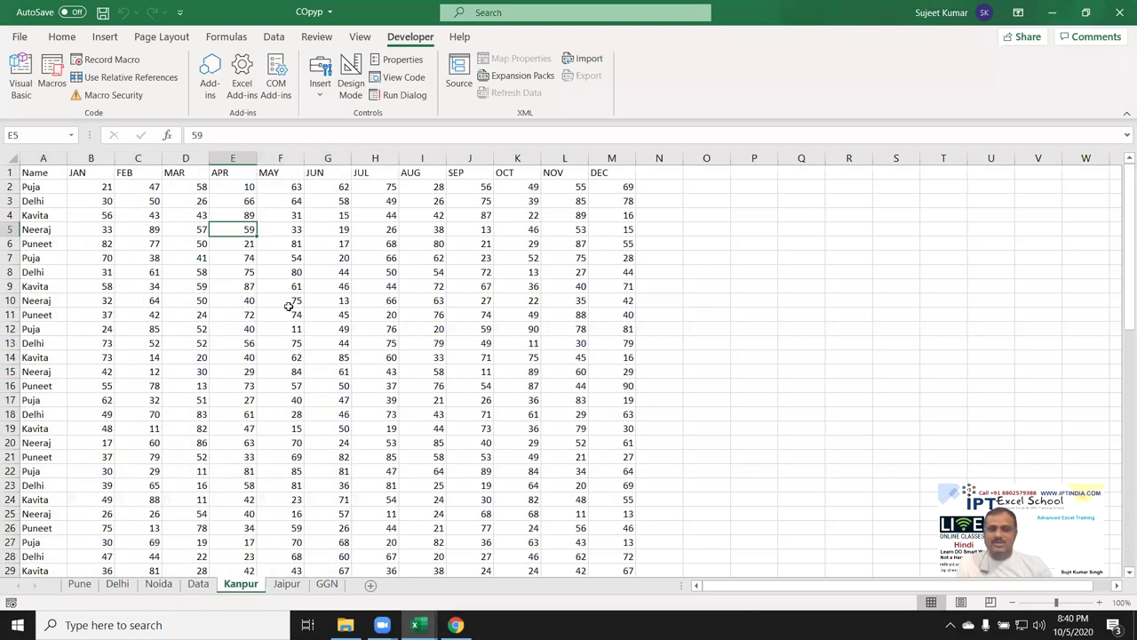
{"action": "left_click", "coordinate": [400, 284]}
{"action": "left_click_drag", "start_coordinate": [80, 171], "coordinate": [622, 174]}
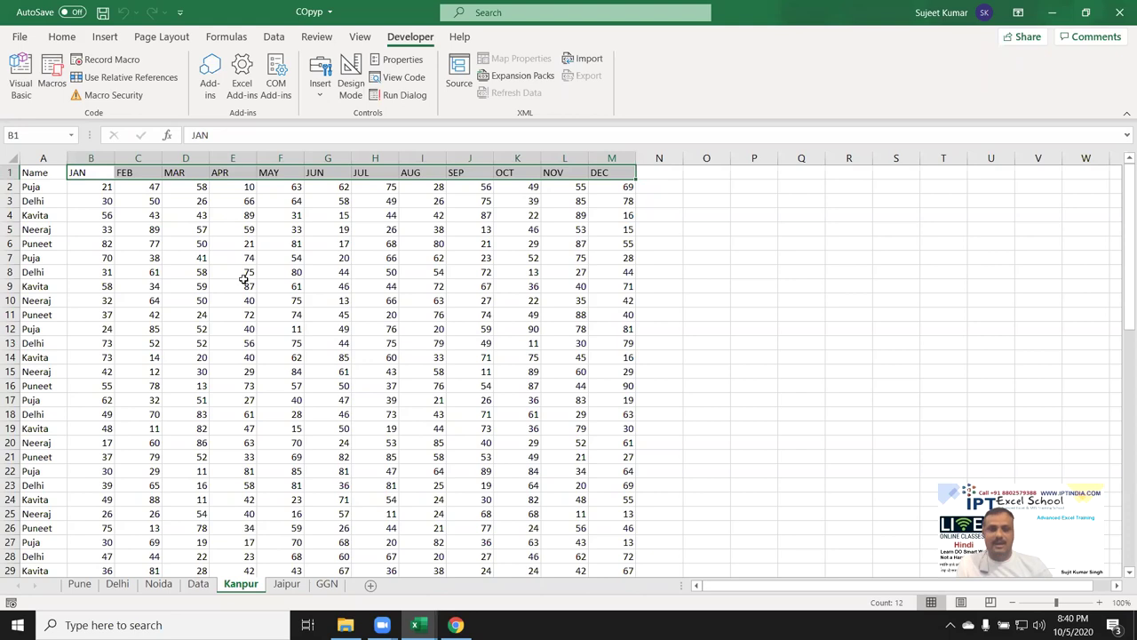
{"action": "left_click", "coordinate": [177, 153]}
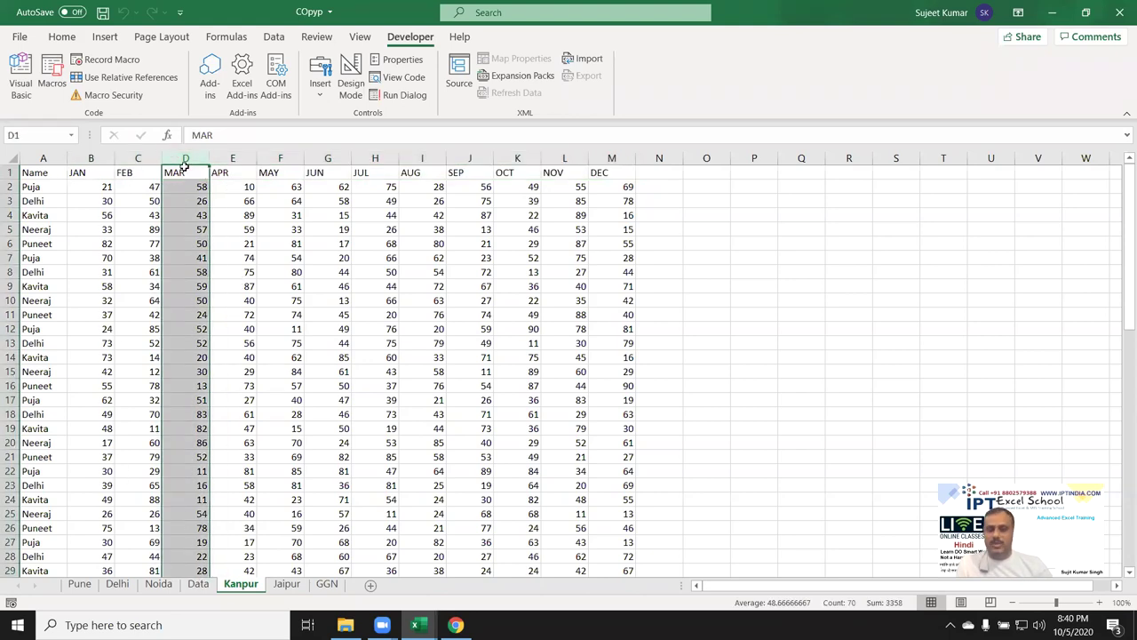
{"action": "left_click", "coordinate": [375, 157]}
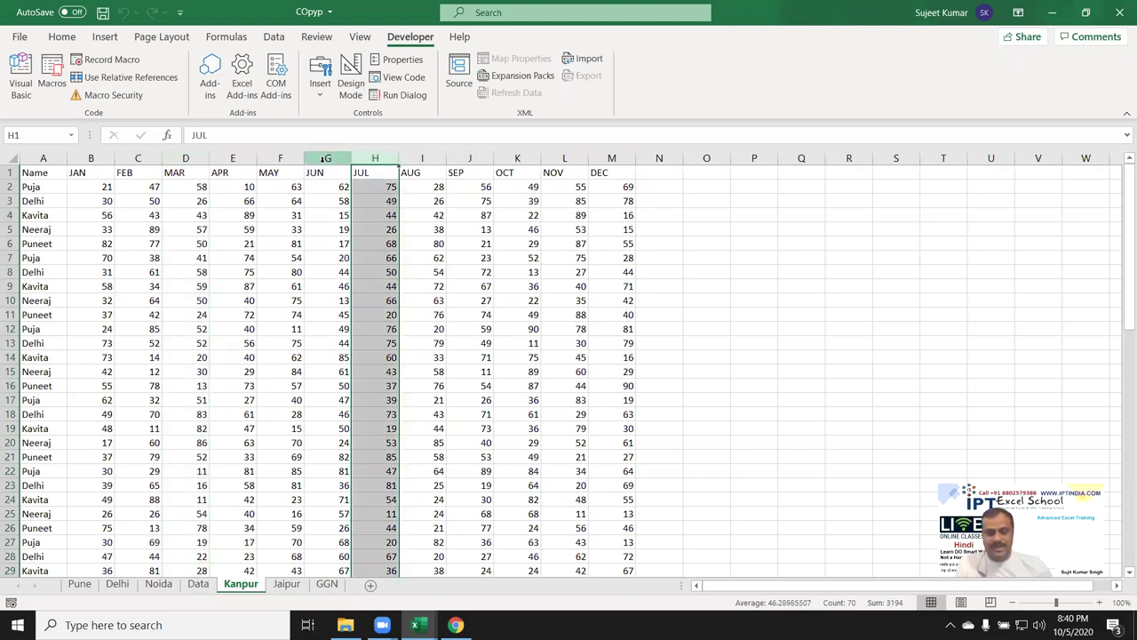
{"action": "key", "text": "super+d"}
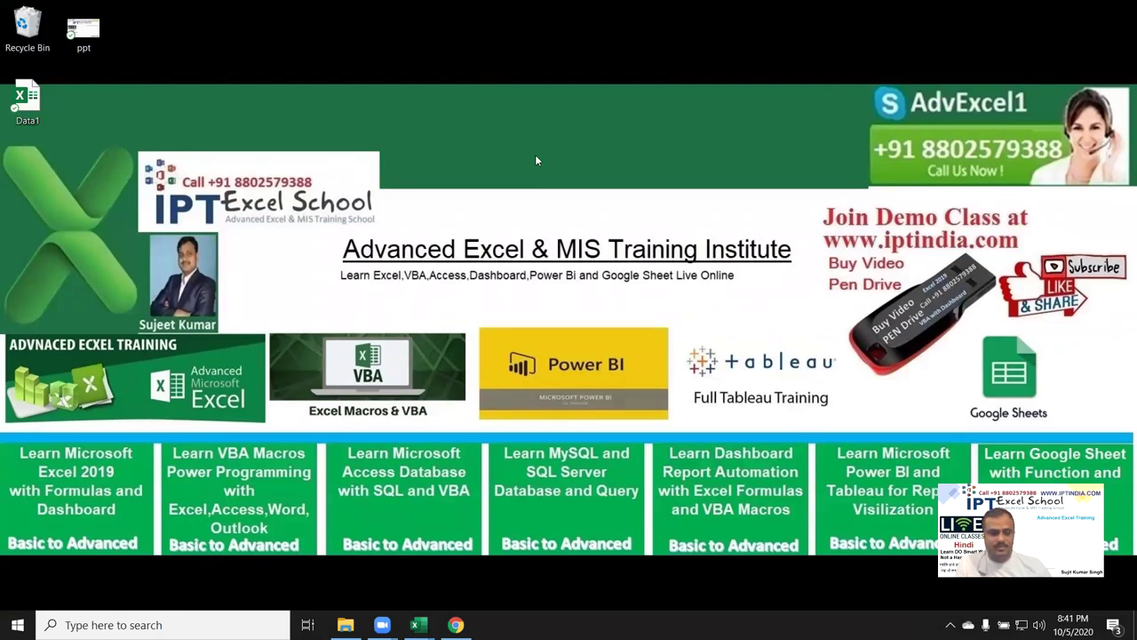
{"action": "key", "text": "super+d"}
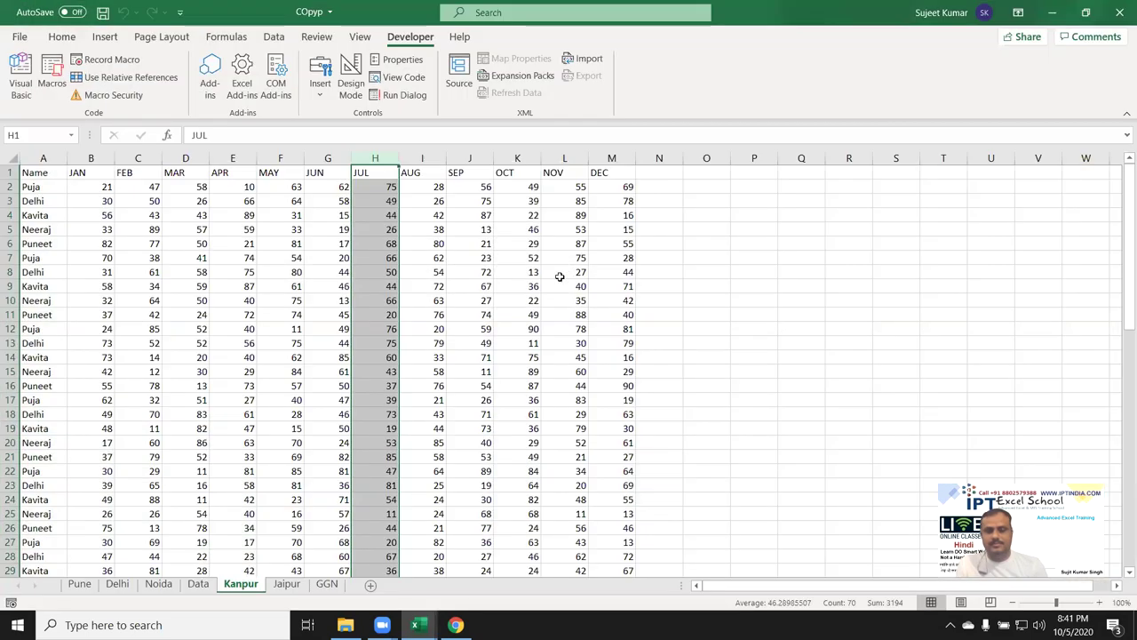